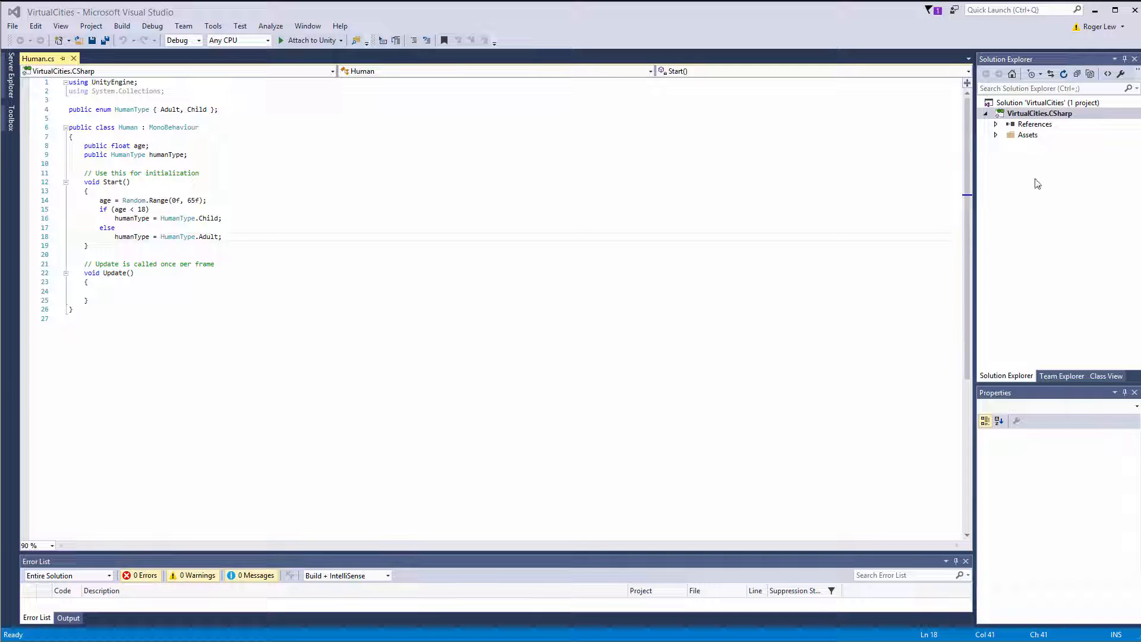
Step: Orbit the Scene view around the terrain and select the purple Human capsule to inspect it
left_click(1095, 13)
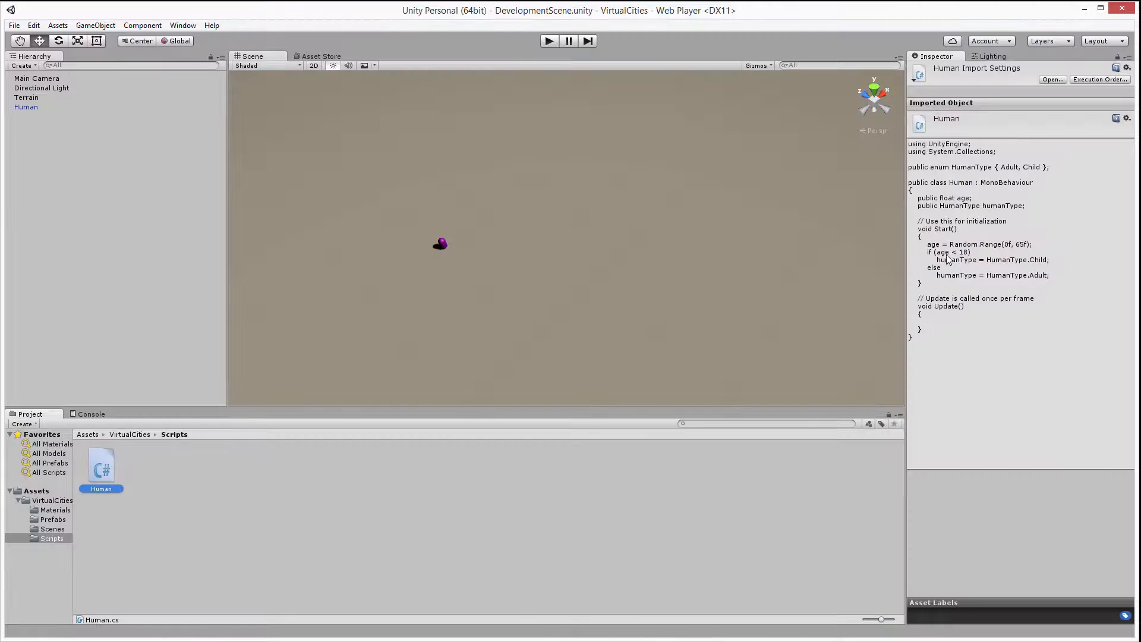
right_click_drag(605, 266, 565, 273)
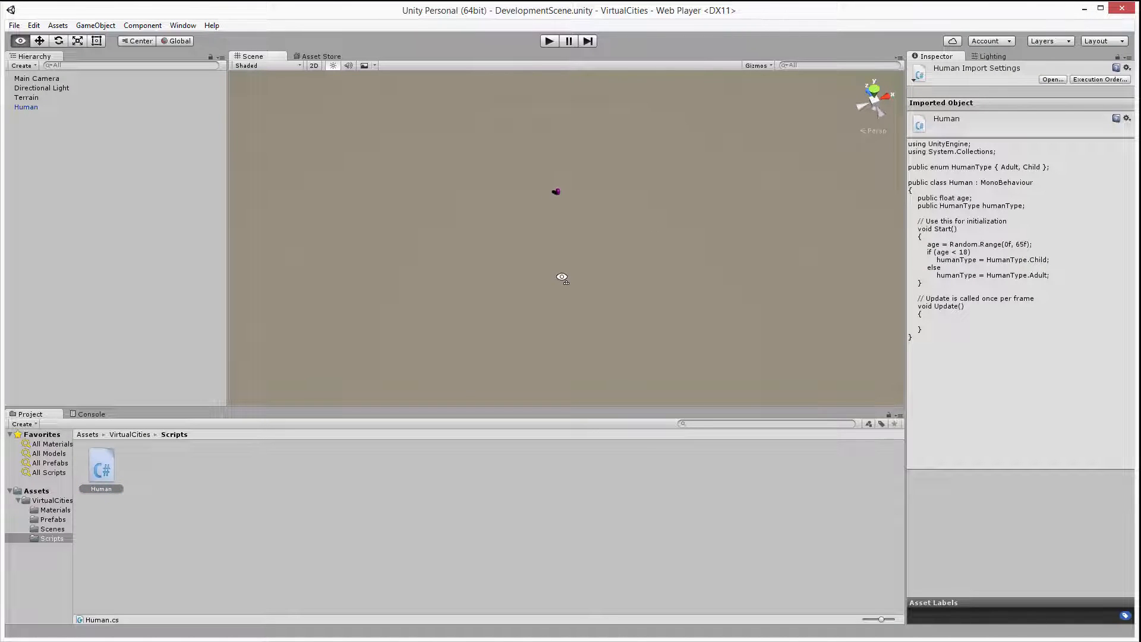
right_click_drag(565, 274, 559, 259)
scroll(559, 259, "up", 4)
left_click(550, 193)
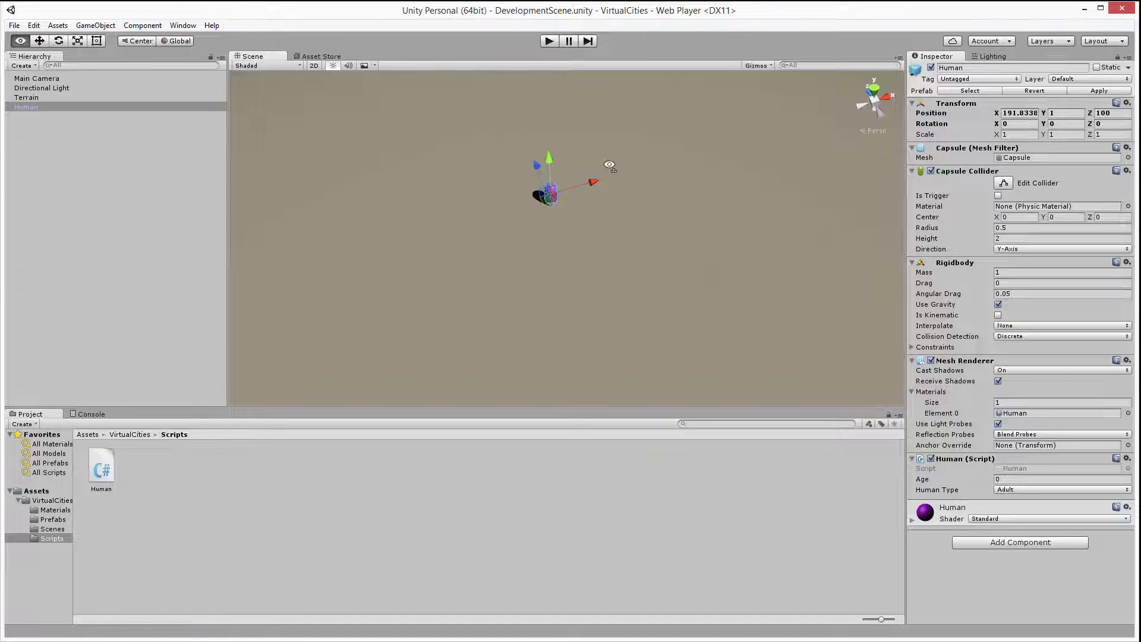
mouse_move(285, 244)
left_mouse_down("alt")
mouse_move(695, 309)
mouse_move(593, 329)
left_mouse_up("alt")
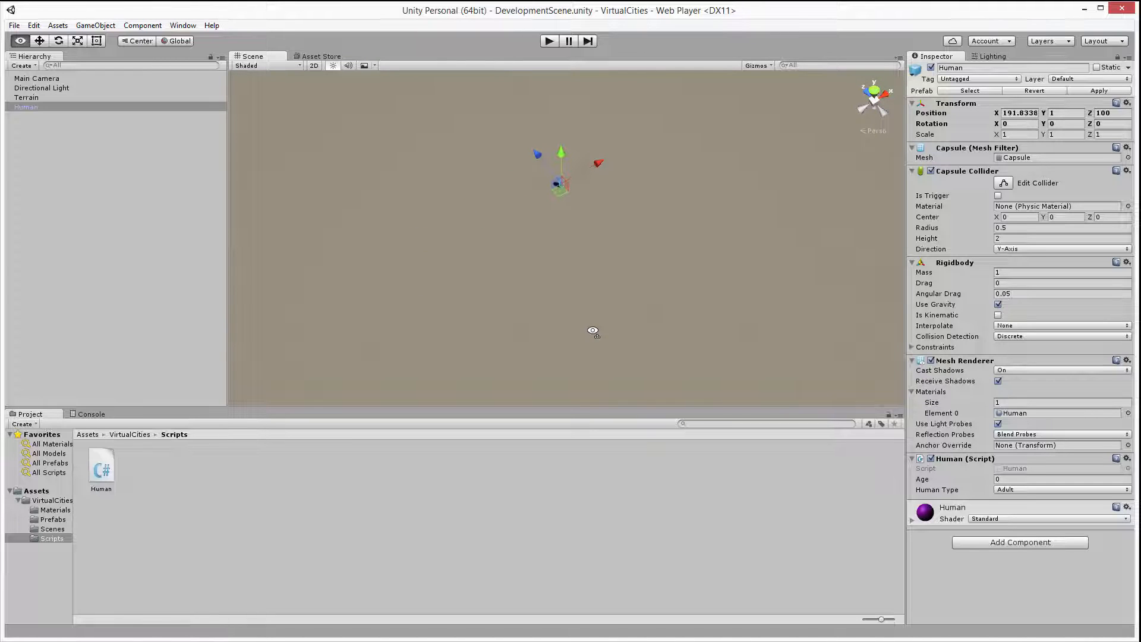
mouse_move(593, 330)
left_mouse_down("alt")
mouse_move(604, 307)
mouse_move(568, 278)
mouse_move(442, 239)
mouse_move(471, 278)
mouse_move(500, 283)
left_mouse_up("alt")
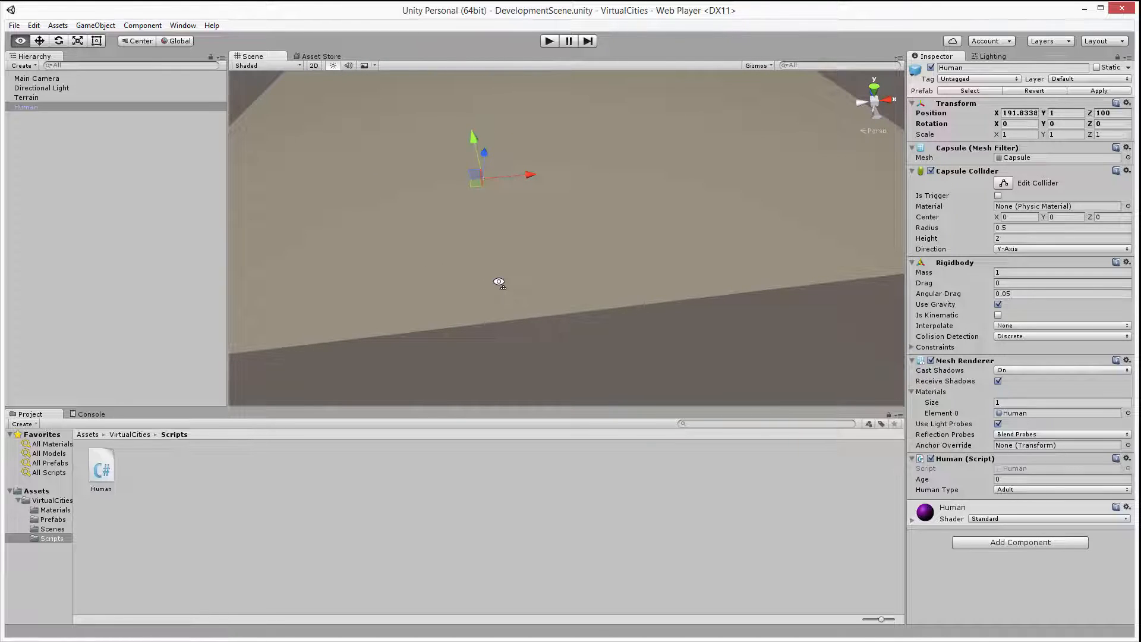
left_click_drag(499, 280, 488, 255, "alt")
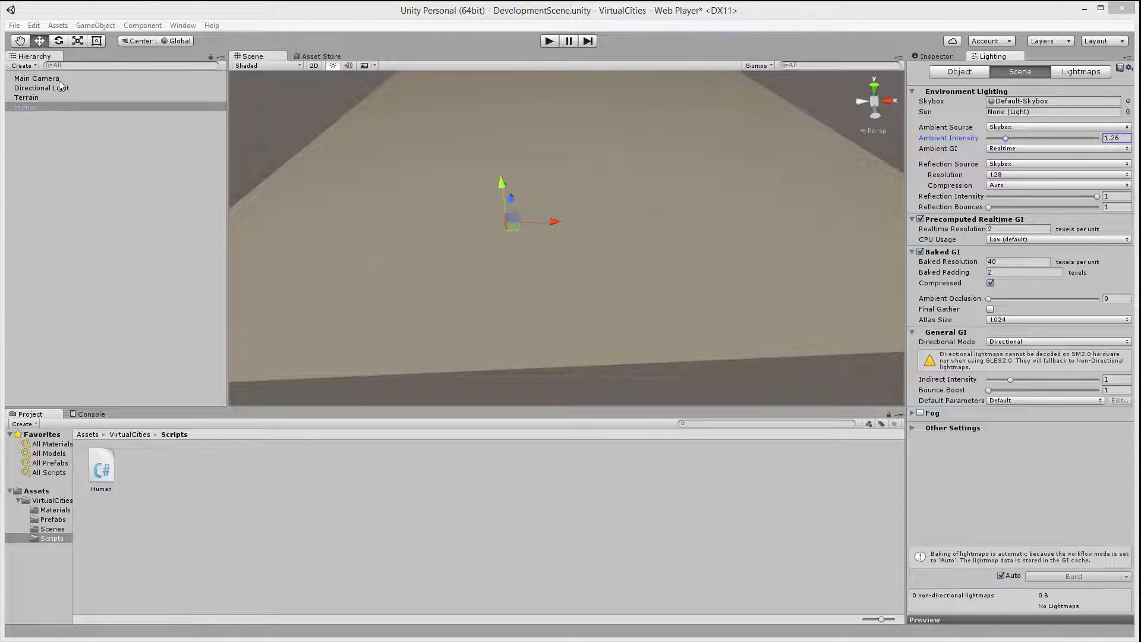
Step: Select Directional Light and Human in the Hierarchy, then clear the selection
left_click(39, 87)
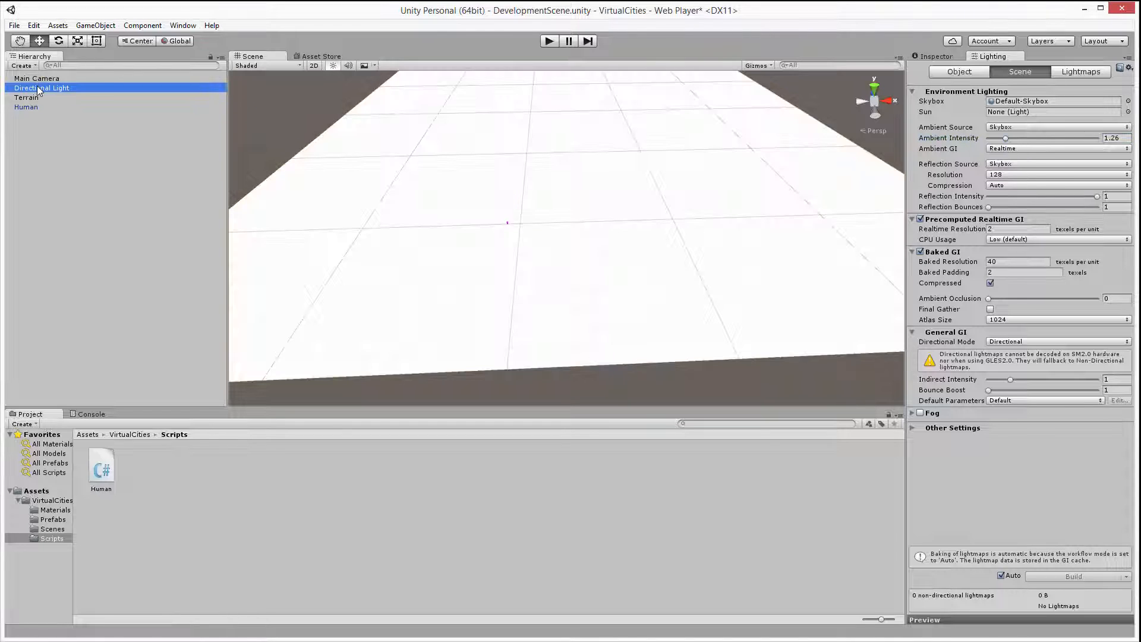
left_click(25, 97)
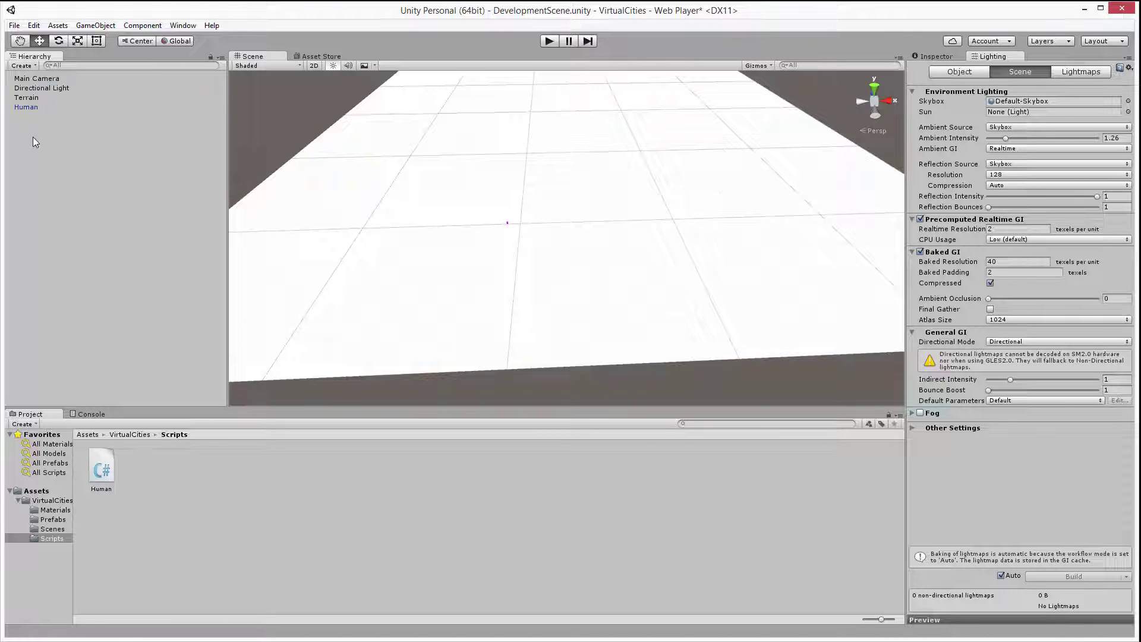
left_click(26, 107)
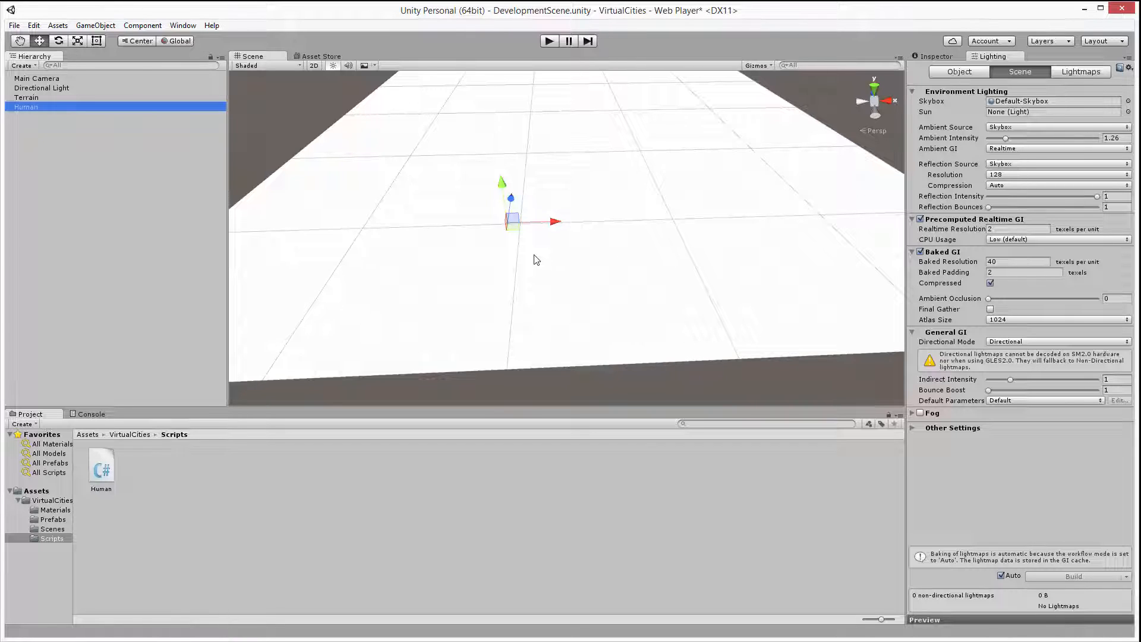
left_click(71, 152)
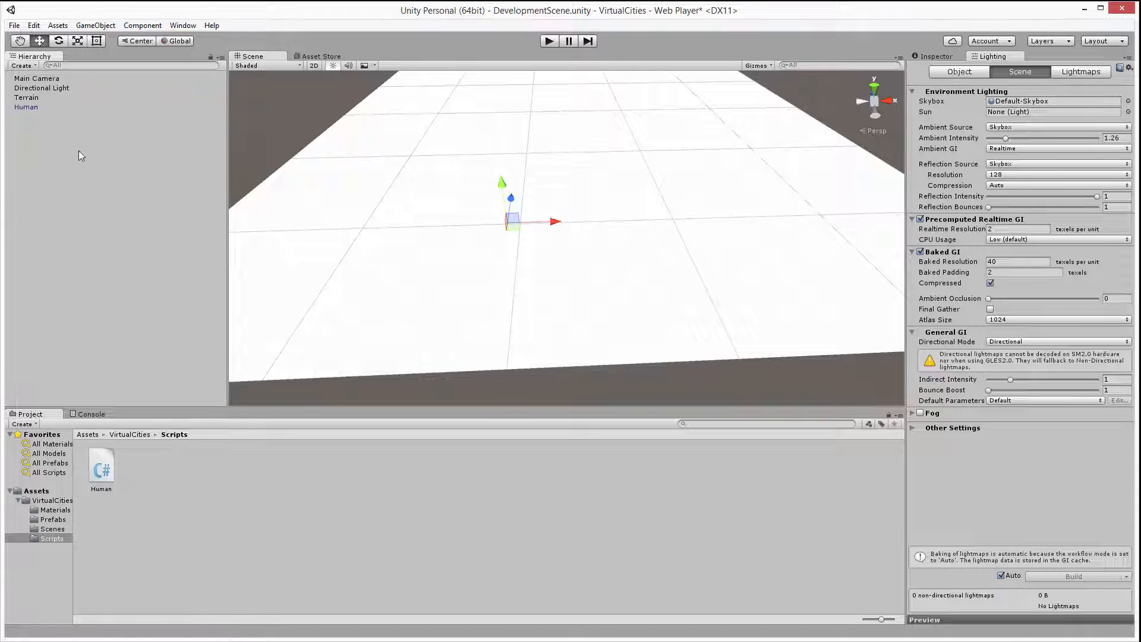
Step: Create a new Cube from the Hierarchy's 3D Object menu and drag it roughly into place
right_click(43, 127)
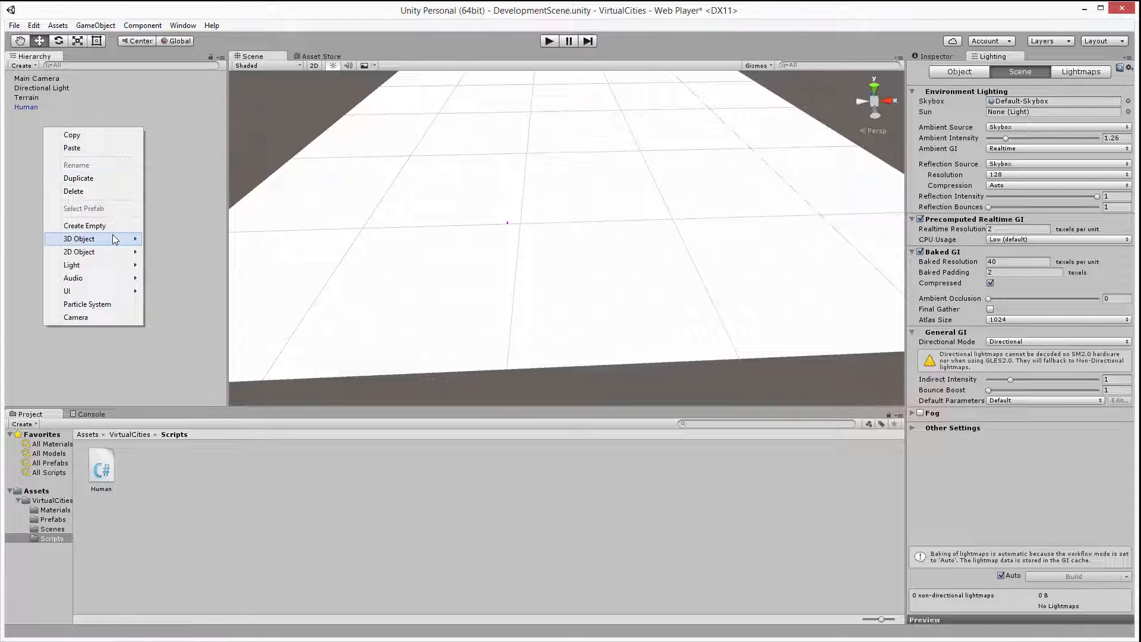
left_click(162, 239)
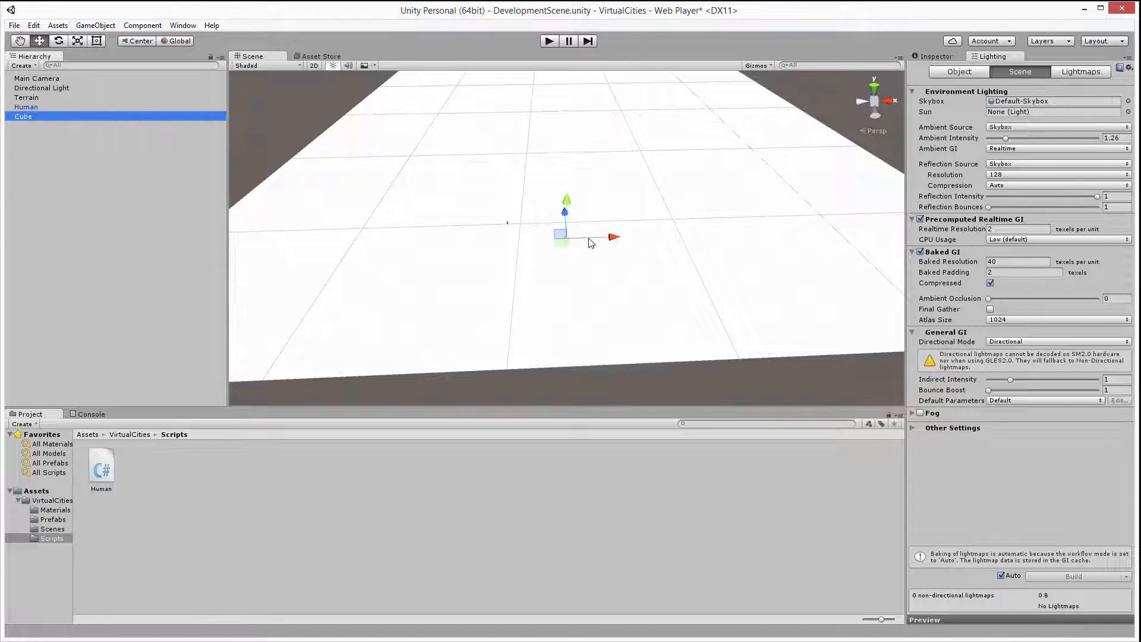
left_click_drag(566, 201, 565, 253)
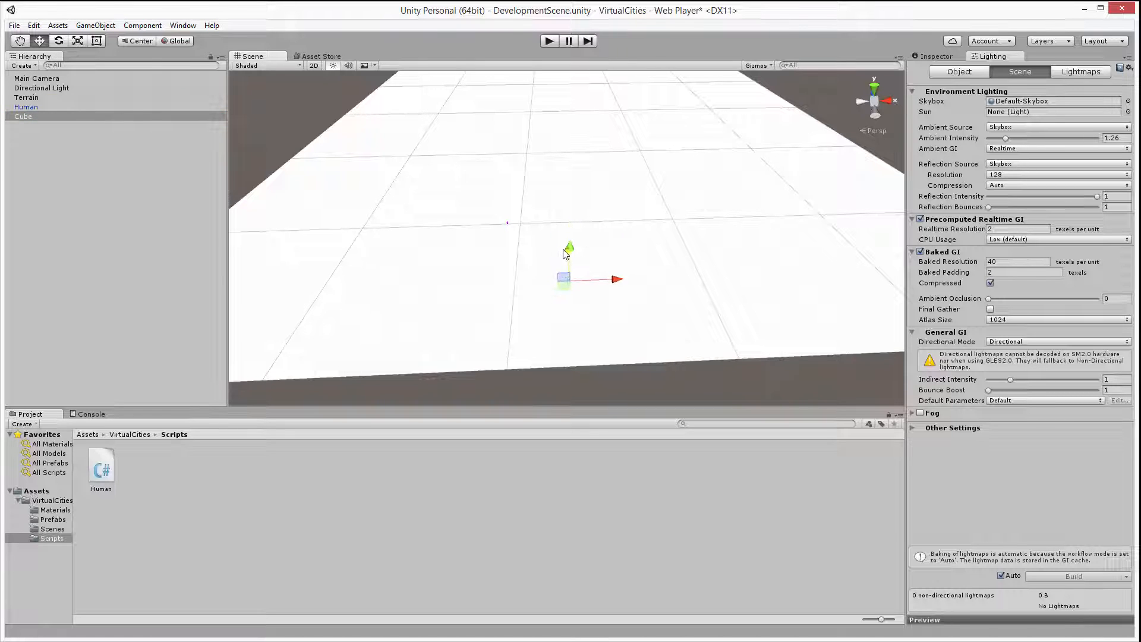
left_click_drag(614, 279, 749, 272)
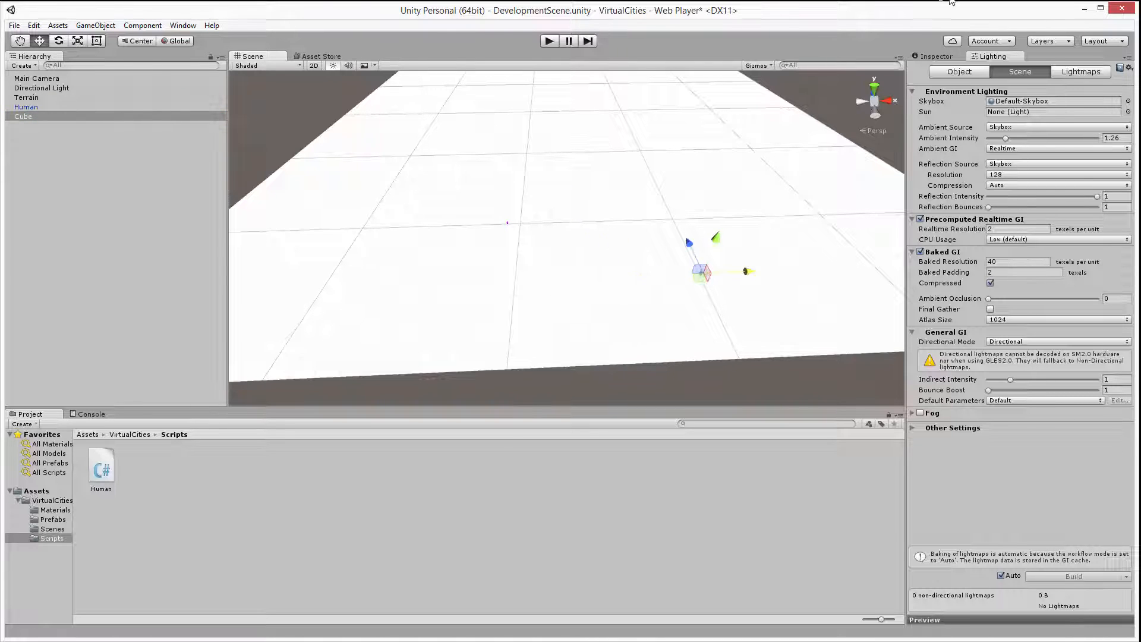
Step: Set the cube's Transform position to X 250, Z 50 and frame the view on it
left_click(943, 58)
type("1")
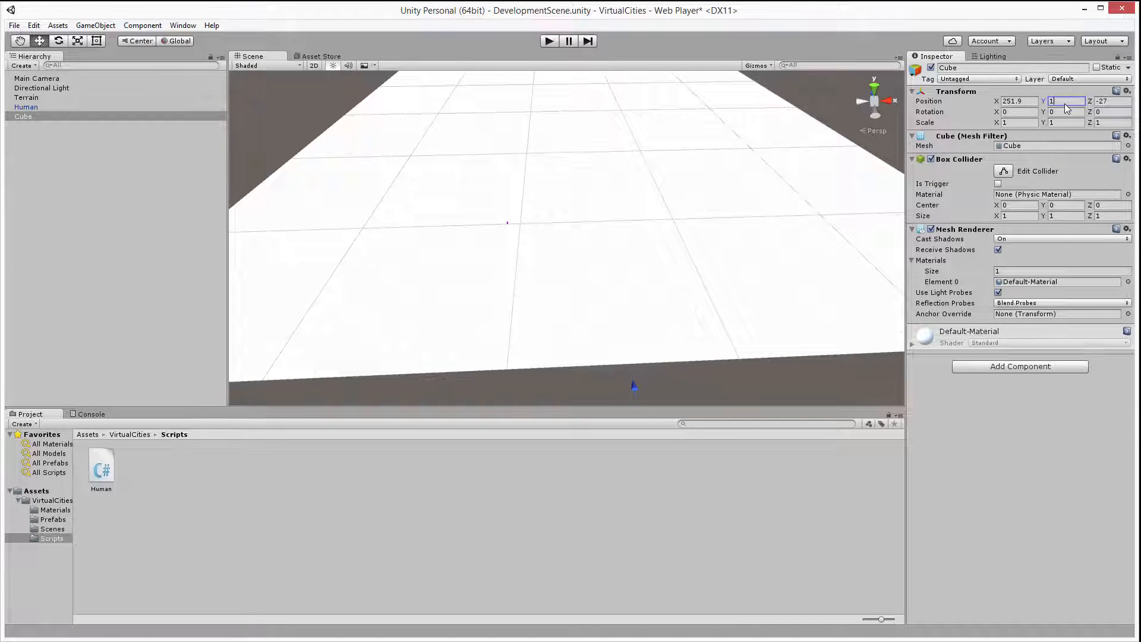
key("shift+Tab")
type("250")
key("Tab")
key("Tab")
type("25")
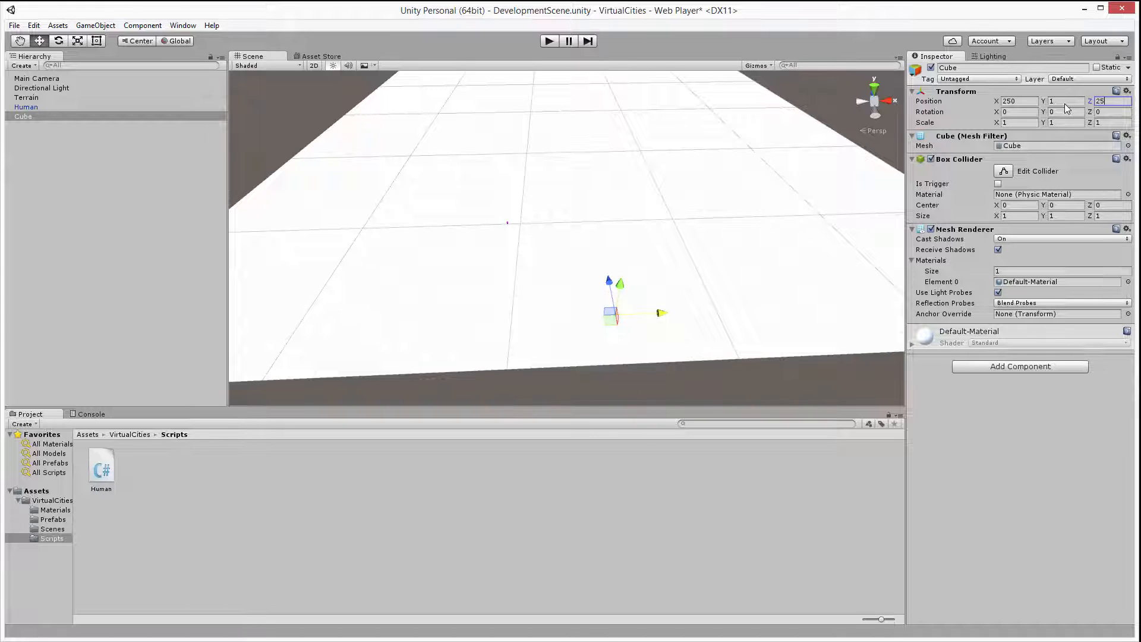
type("0")
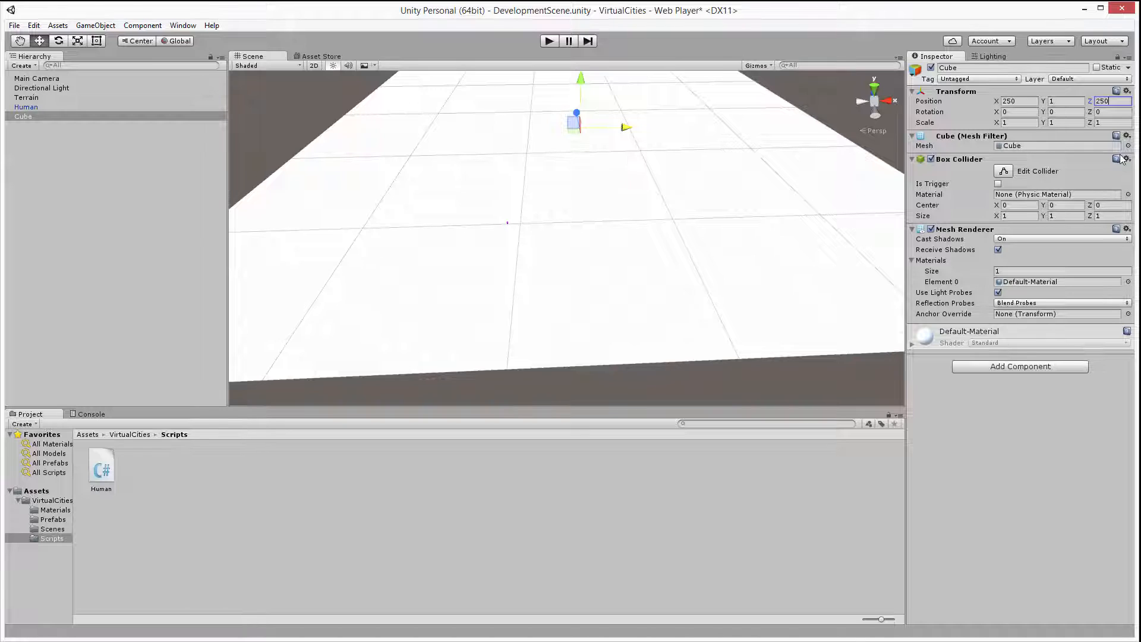
key("Home")
key("Delete")
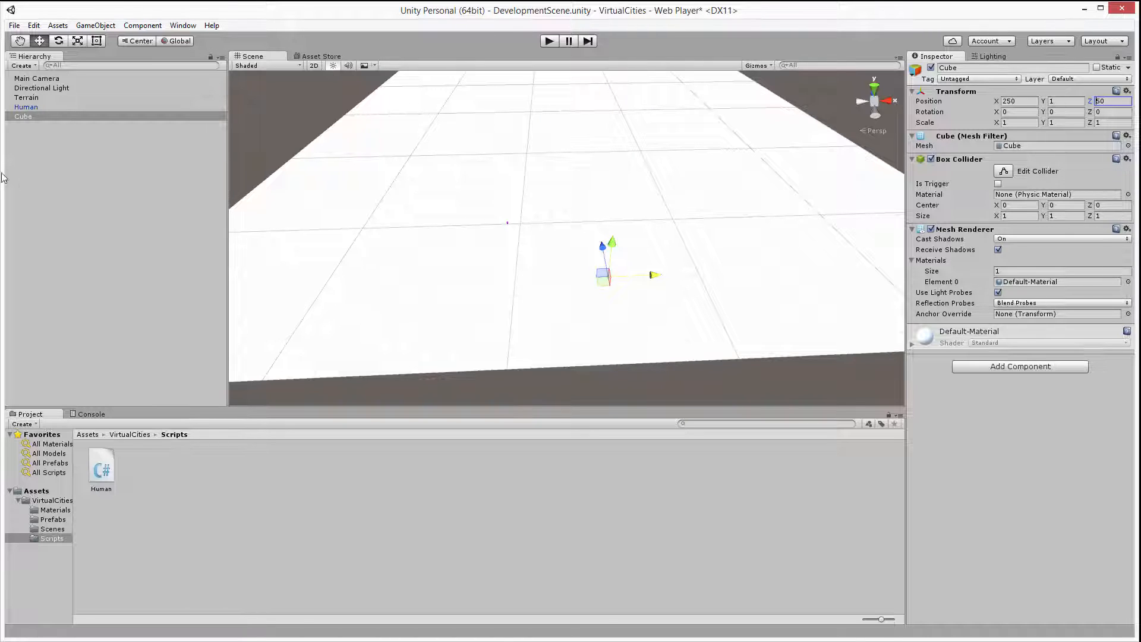
double_click(23, 117)
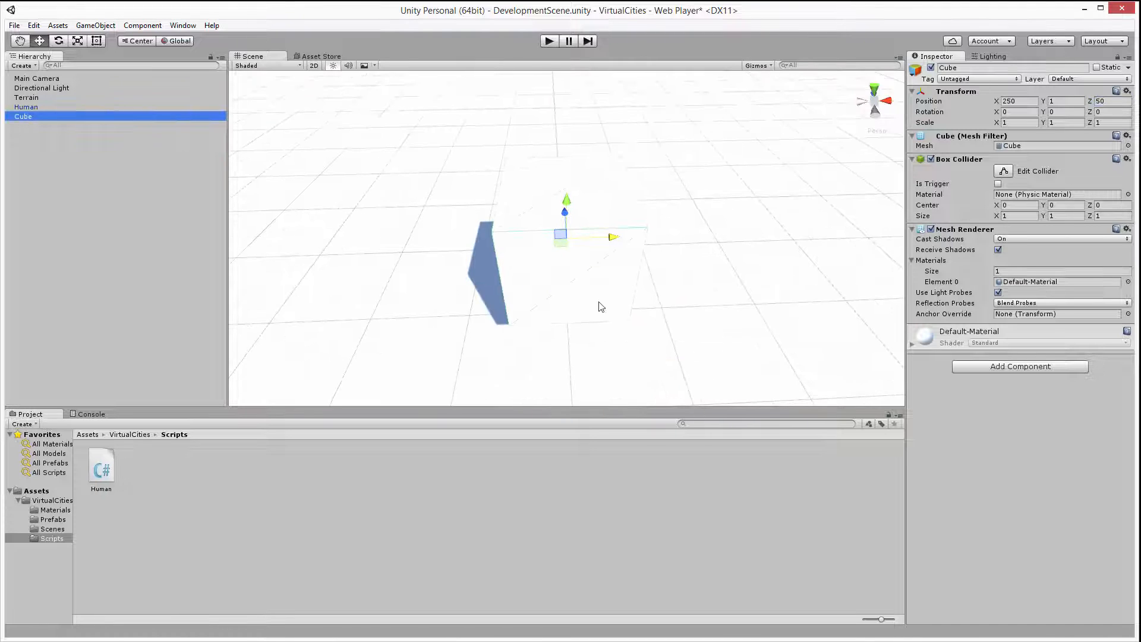
Step: Resize the cube to a 100 by 4 by 100 block, adjusting its Y position and scale
middle_click_drag(717, 342, 706, 319)
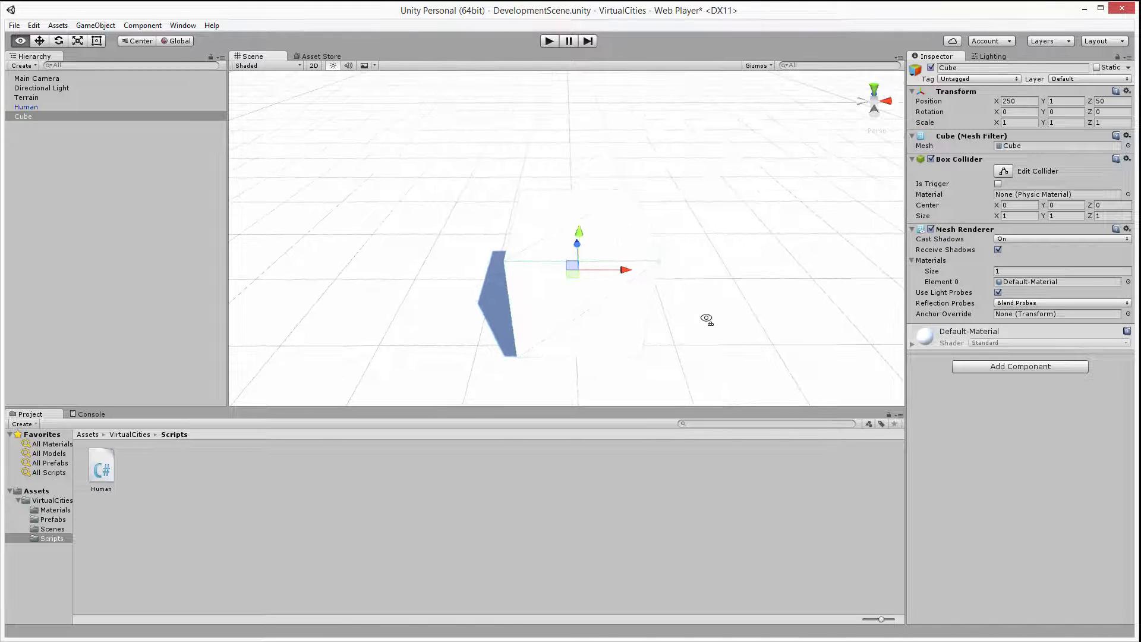
scroll(706, 320, "down", 5)
mouse_move(704, 318)
right_mouse_down()
mouse_move(687, 307)
mouse_move(670, 259)
right_mouse_up()
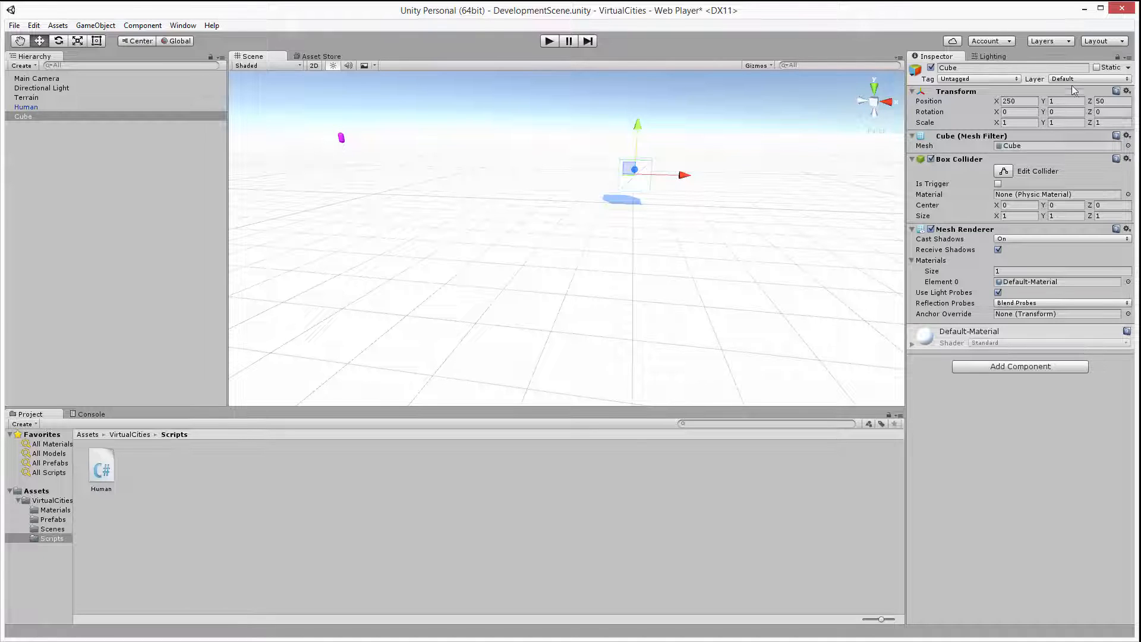
left_click(1057, 102)
left_click(1060, 122)
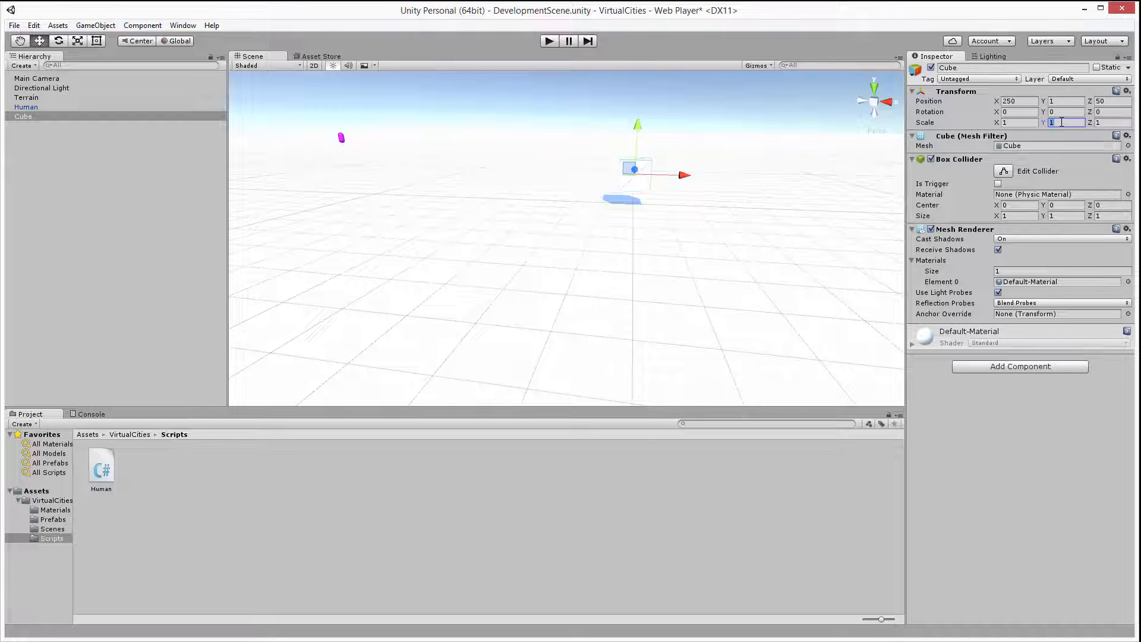
type("4")
left_click(1063, 101)
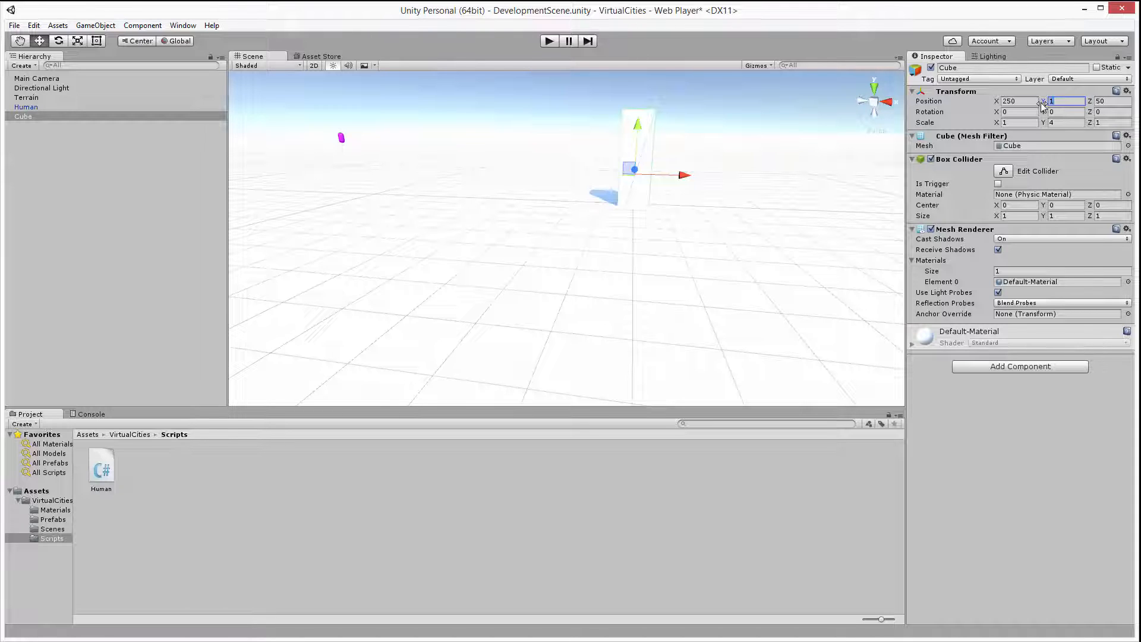
type("2")
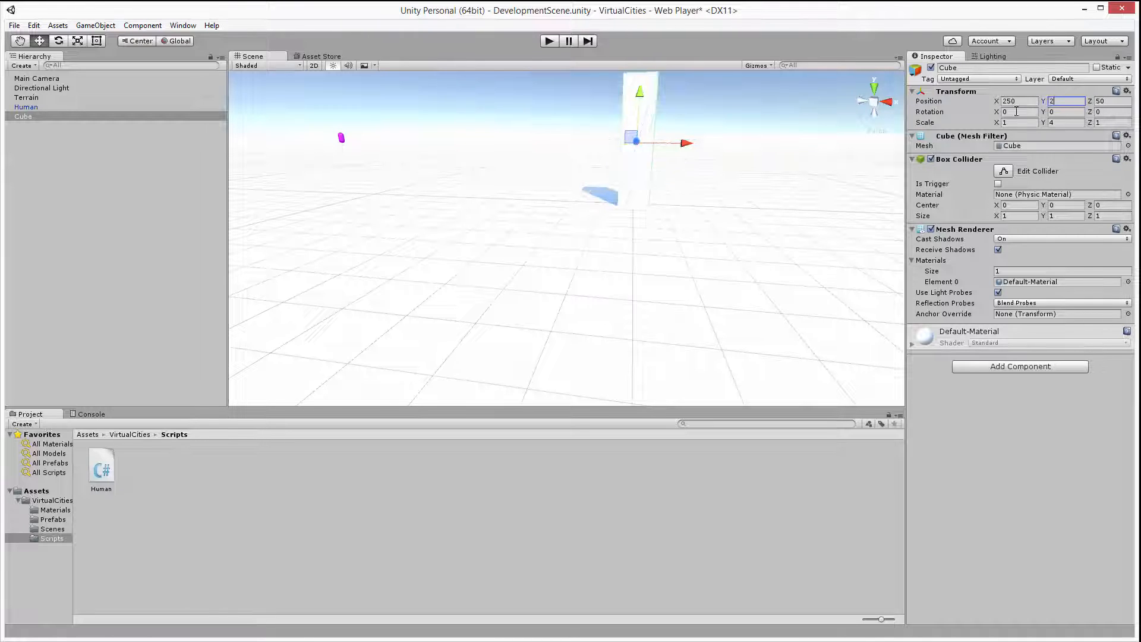
mouse_move(720, 297)
right_mouse_down()
mouse_move(718, 286)
mouse_move(717, 392)
mouse_move(725, 382)
right_mouse_up()
left_click(1016, 123)
type("100")
key("Tab")
key("Tab")
type("100")
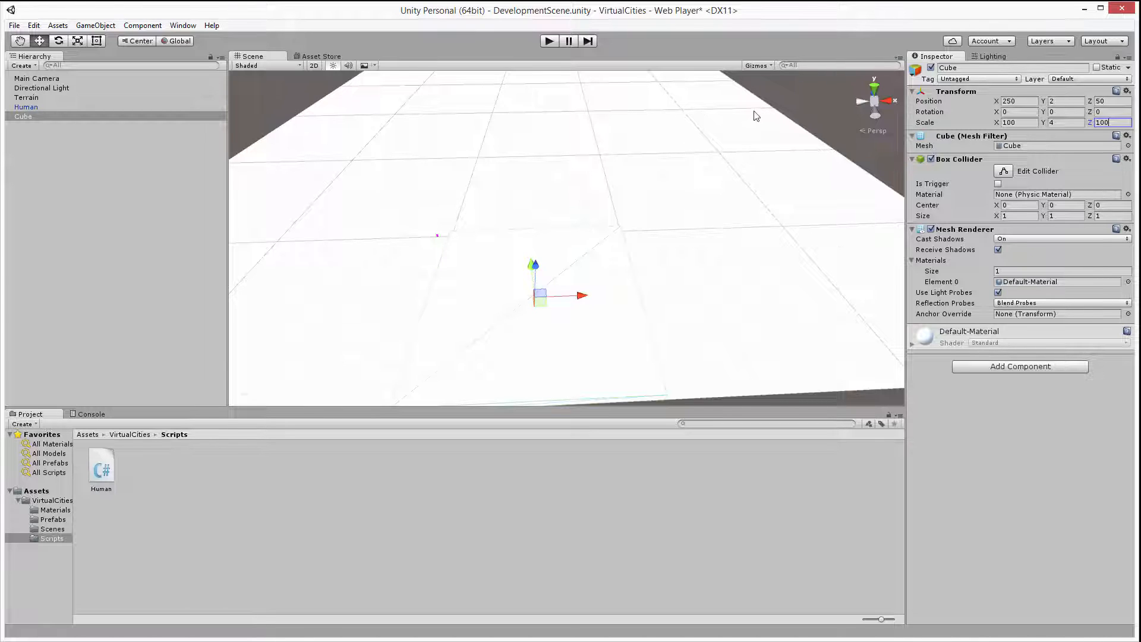
Step: Disable the cube's Mesh Renderer, keeping its collider, and rename it Suburb
left_click(931, 230)
left_click(27, 114)
left_click(28, 112)
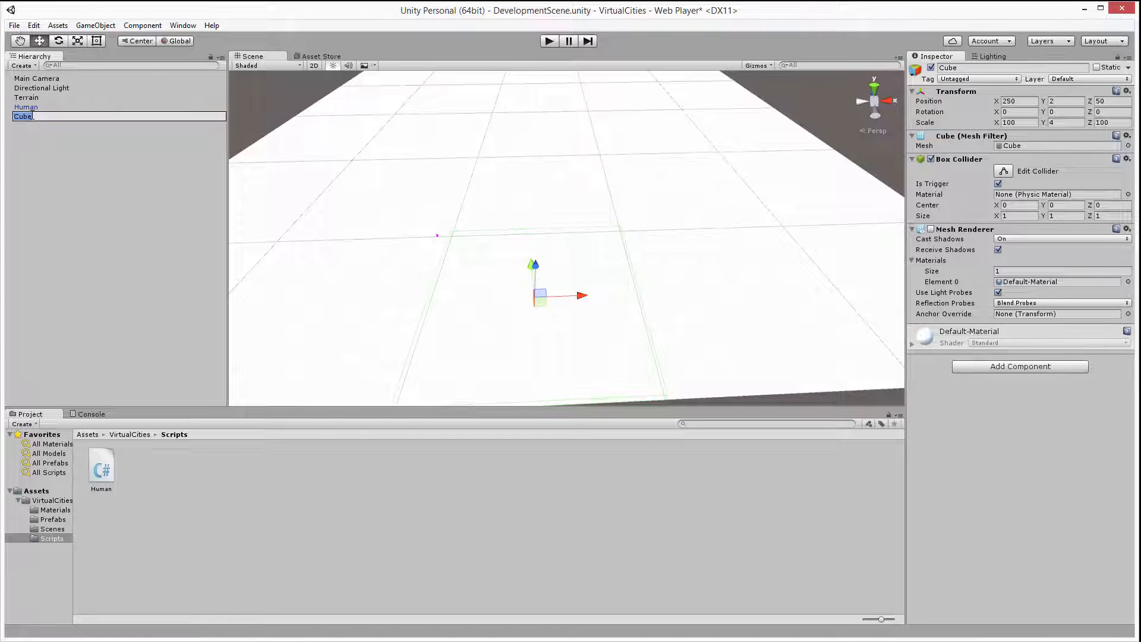
type("Subu")
type("rb")
key("Return")
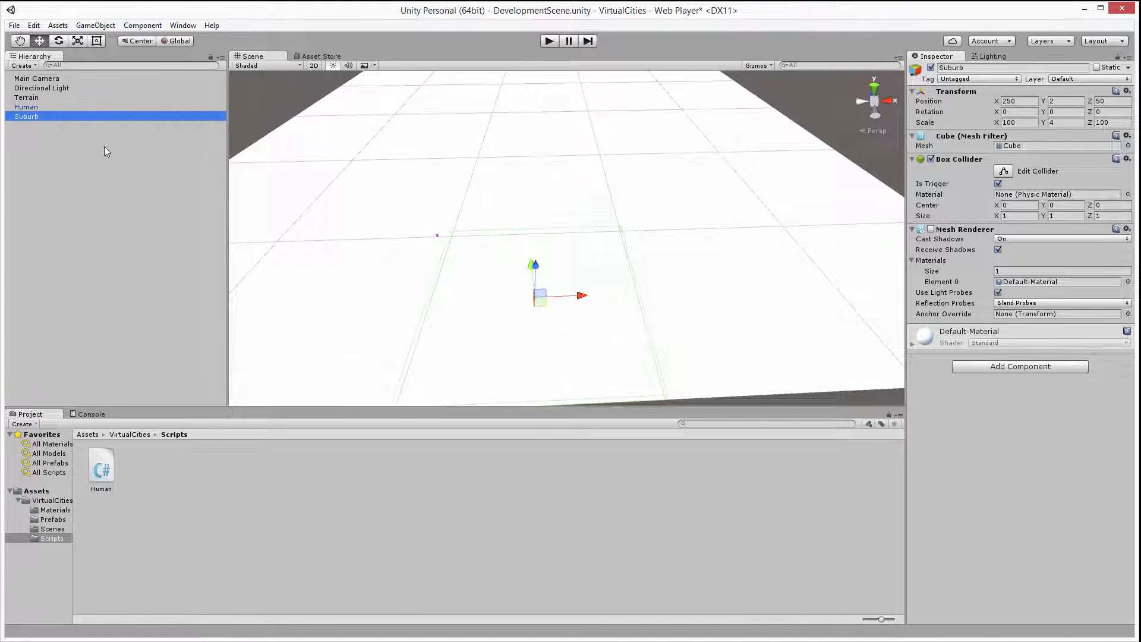
left_click(107, 150)
Step: Create a new Cube in the Hierarchy and rename it House
right_click(27, 137)
mouse_move(62, 244)
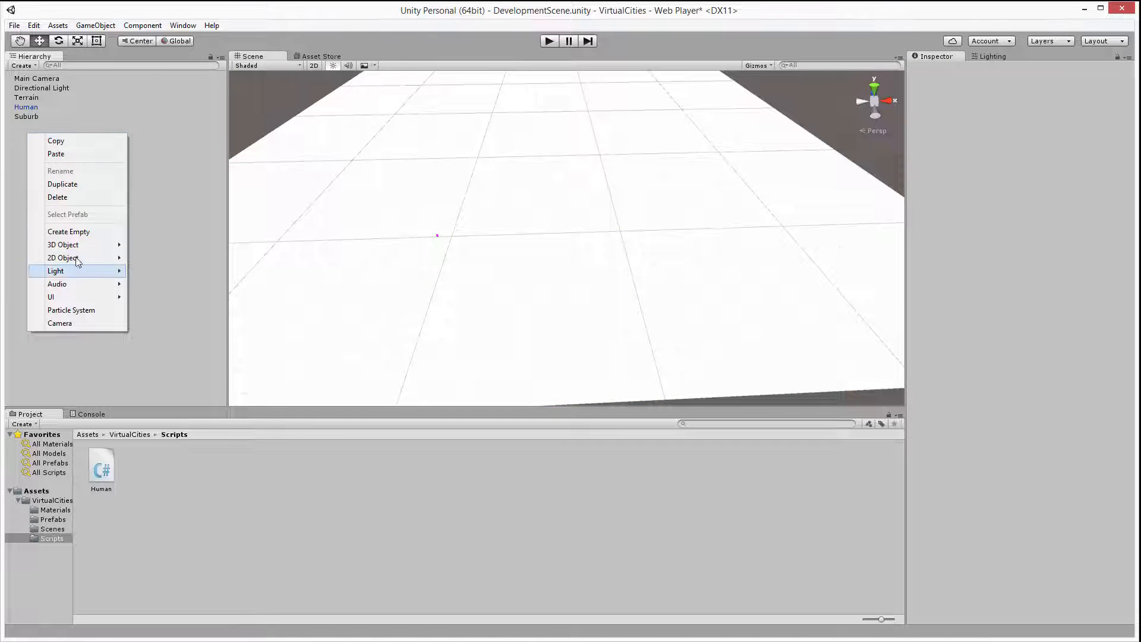
left_click(153, 245)
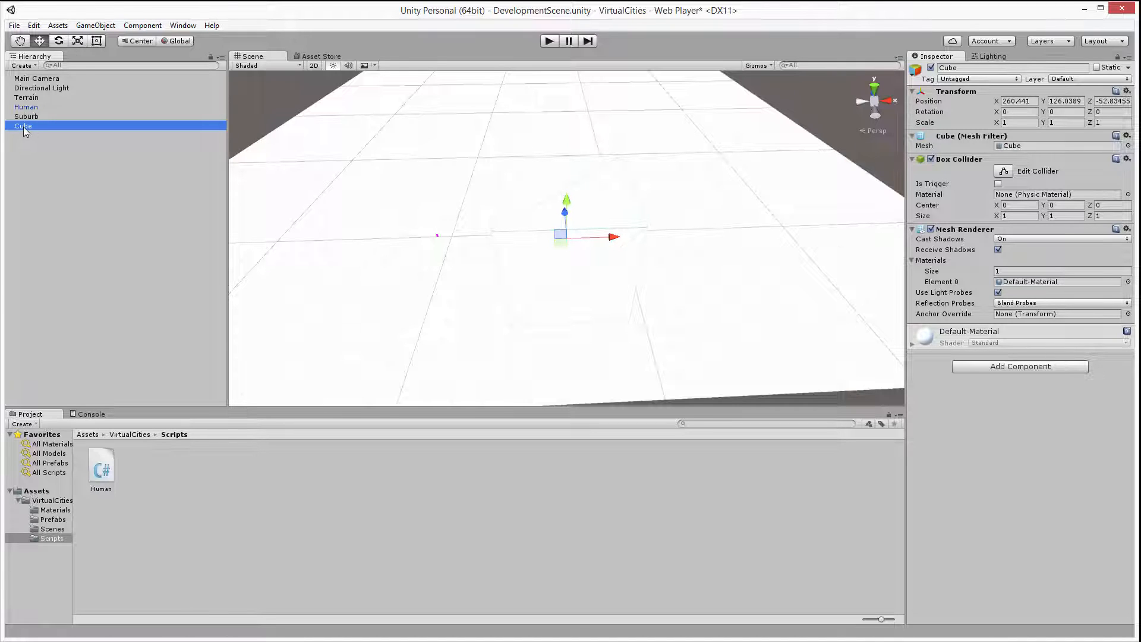
left_click(26, 131)
type("Hous")
key("Return")
Step: Move House forward slightly and set its Position X to 250
left_click_drag(566, 223, 564, 206)
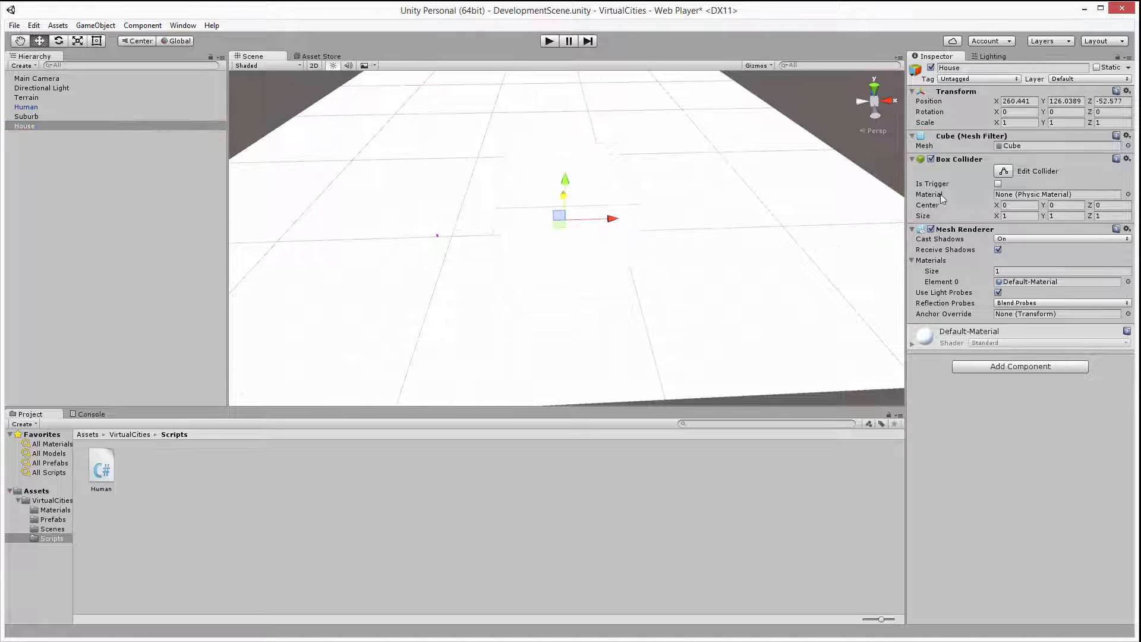
left_click(1016, 101)
type("250")
key("Tab")
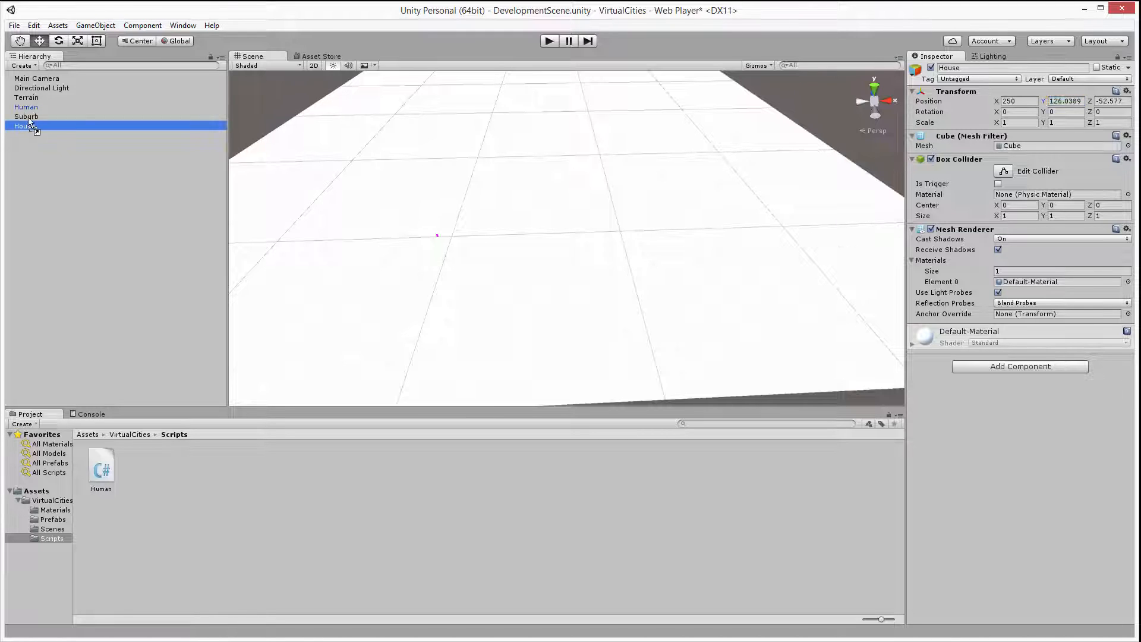
Step: Drag House under Suburb, zero its position and set its local scale to 1, 1, 1
left_click_drag(25, 127, 29, 117)
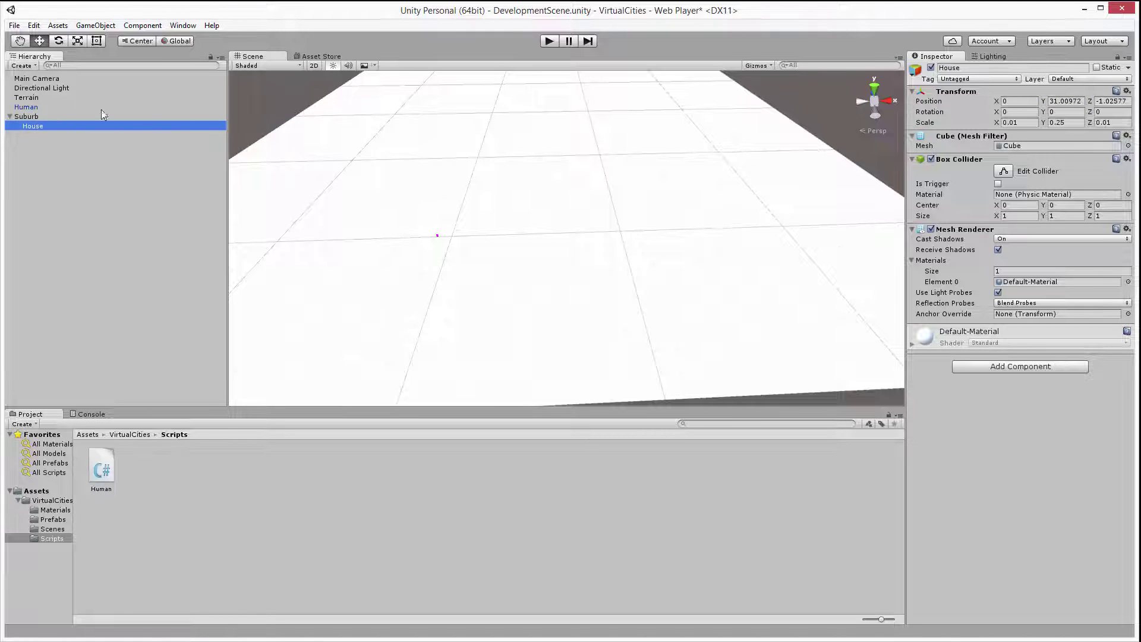
left_click(1065, 101)
type("0")
key("Tab")
type("0")
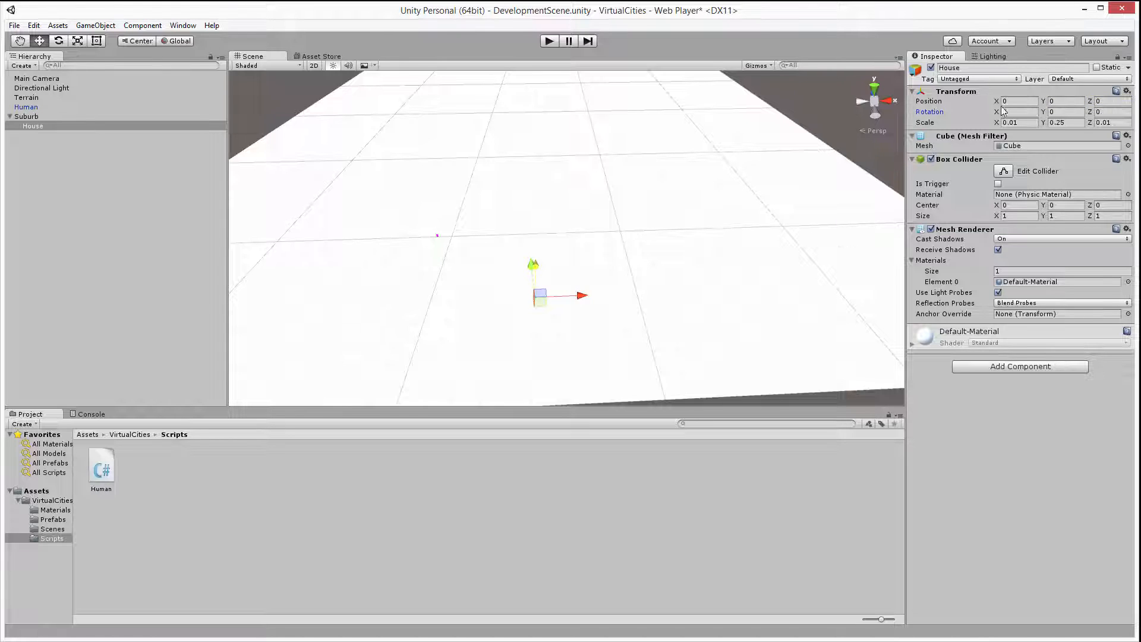
left_click(1017, 122)
type("1")
key("Tab")
type("1")
key("Tab")
type("1")
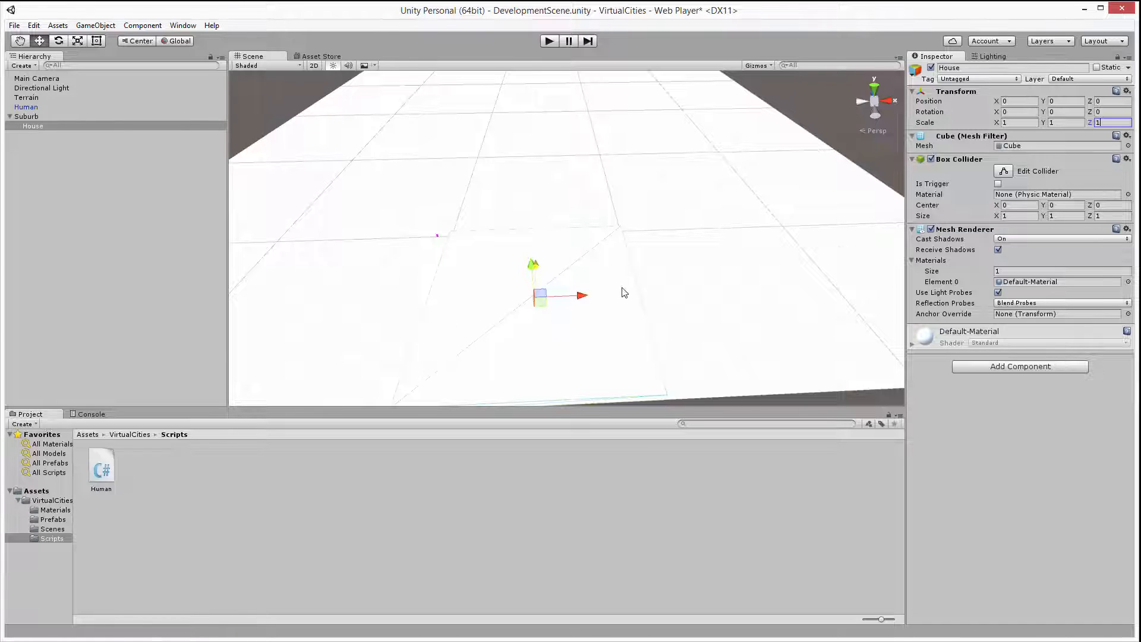
Step: Scale House to 0.2 by 1 by 0.5 and drag it along X and Z toward a corner of Suburb
double_click(1099, 122)
type("200.5")
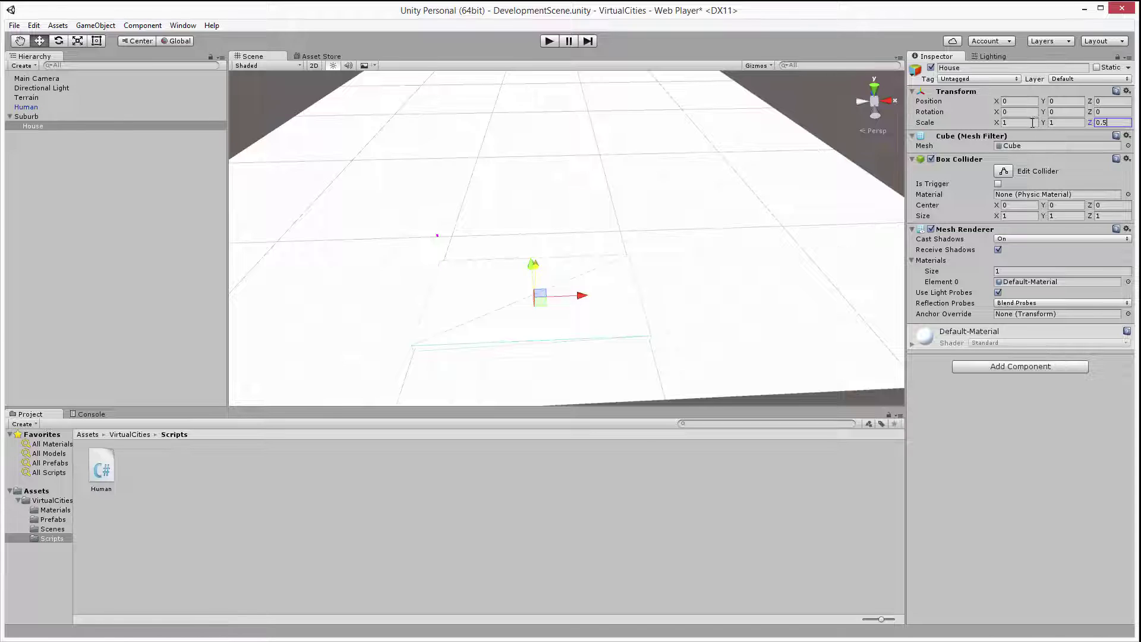
left_click(1016, 122)
type("0.5")
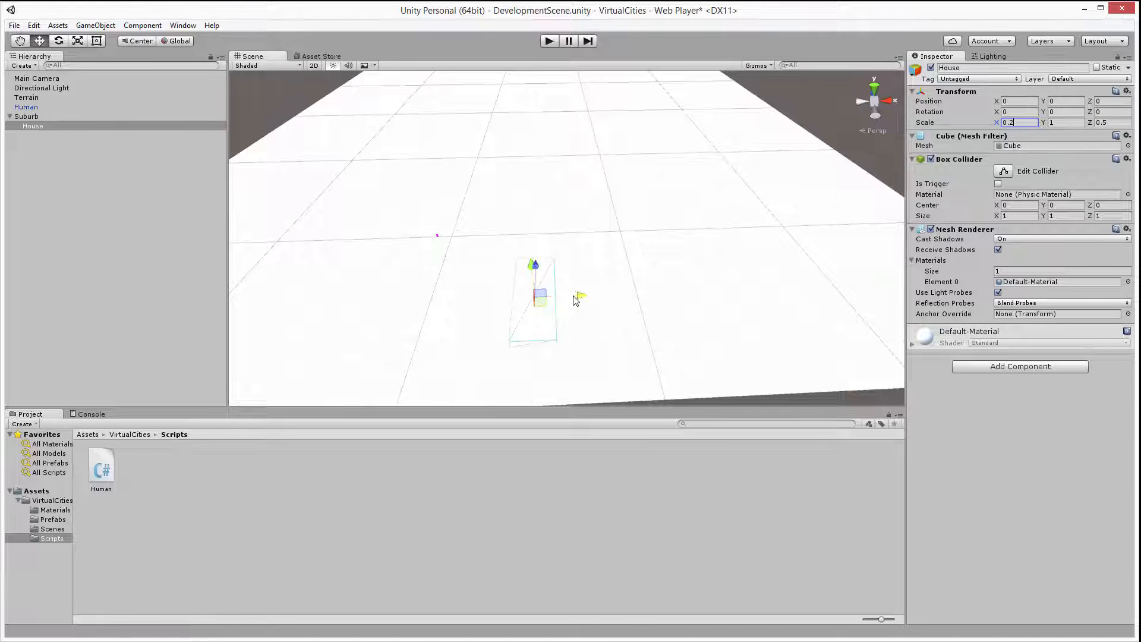
left_click_drag(578, 296, 491, 306)
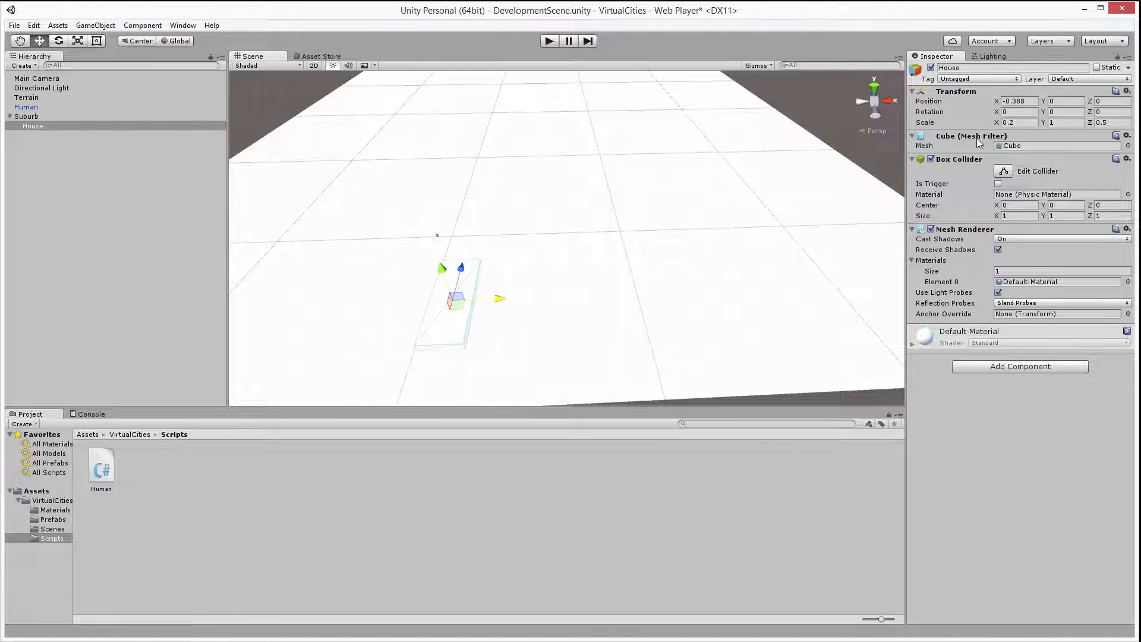
left_click_drag(462, 269, 477, 294)
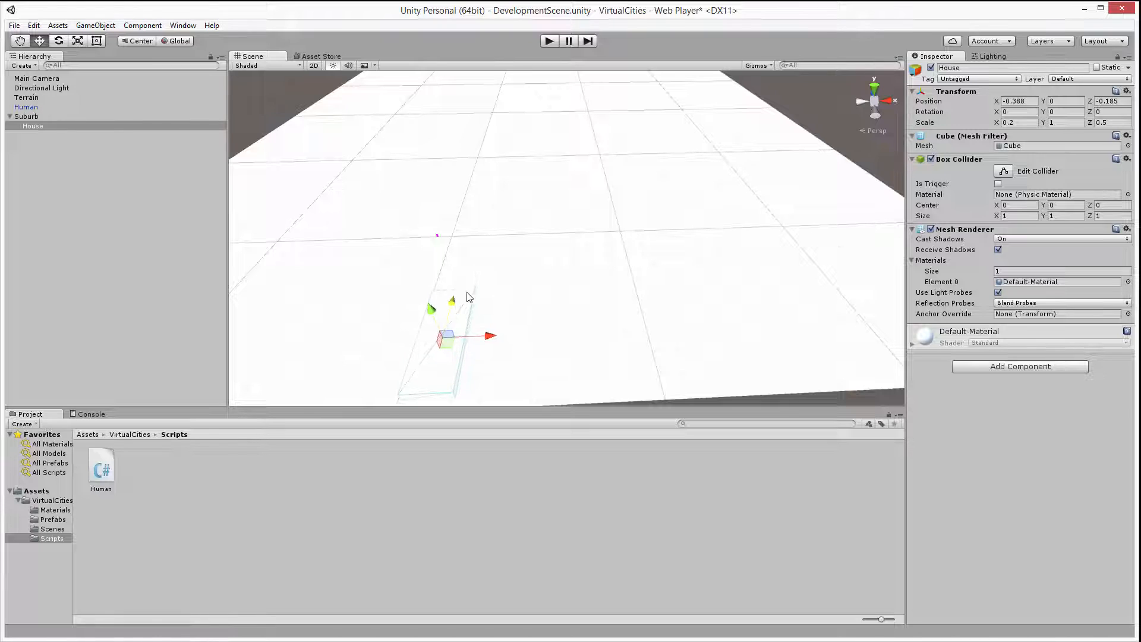
right_click_drag(691, 301, 651, 284)
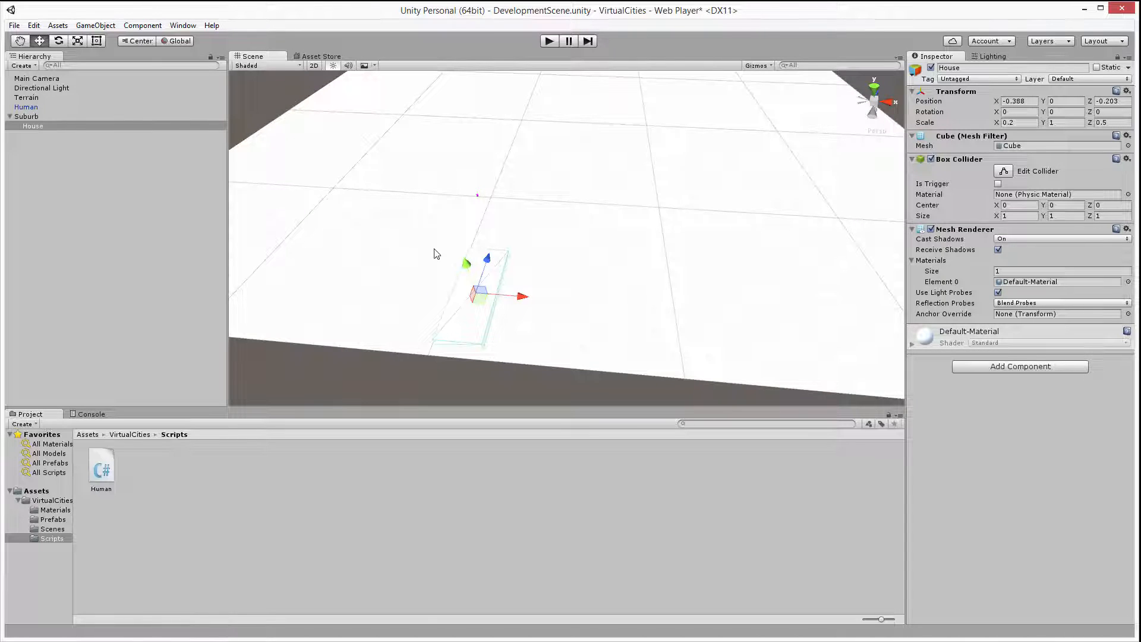
left_click_drag(486, 261, 486, 271)
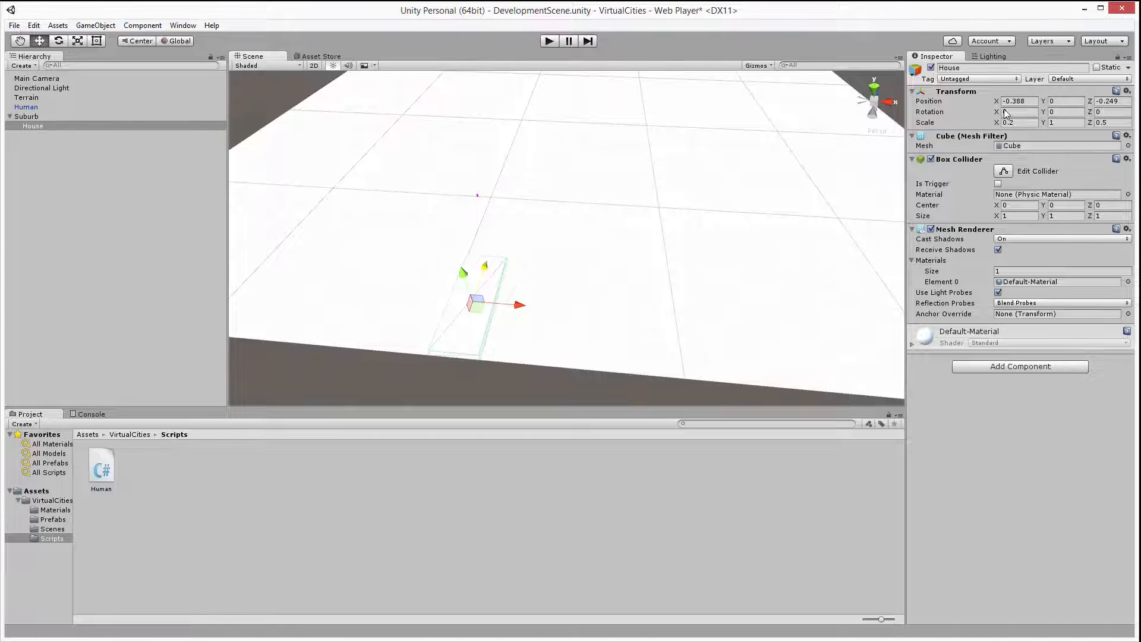
Step: Set House's Position X to -0.4 and Z to -0.25
left_click(1025, 101)
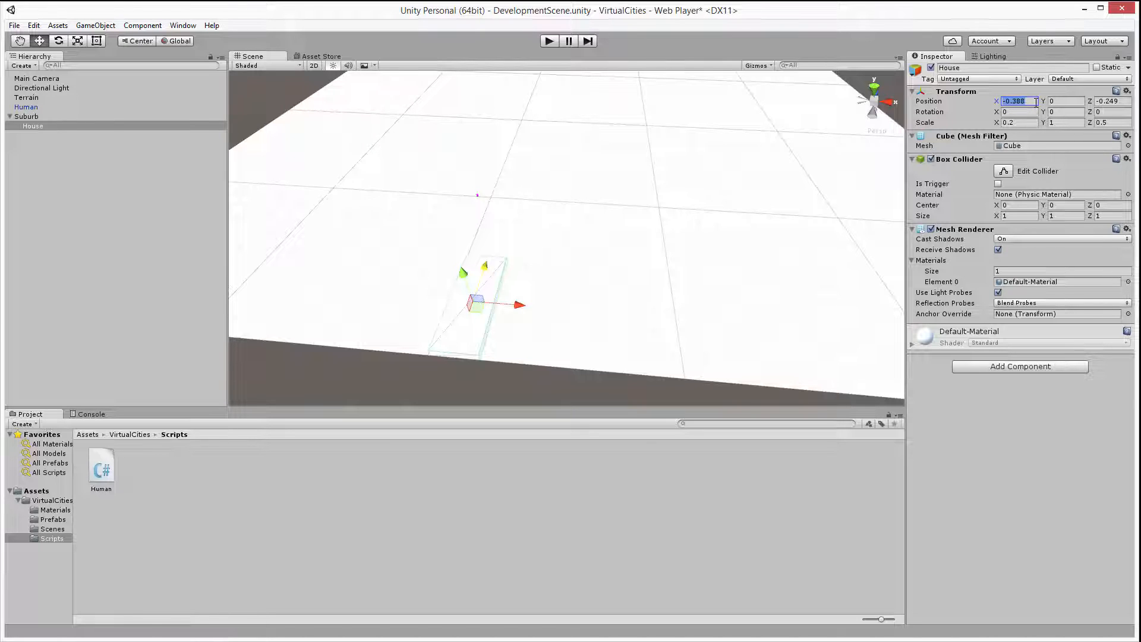
type("0.")
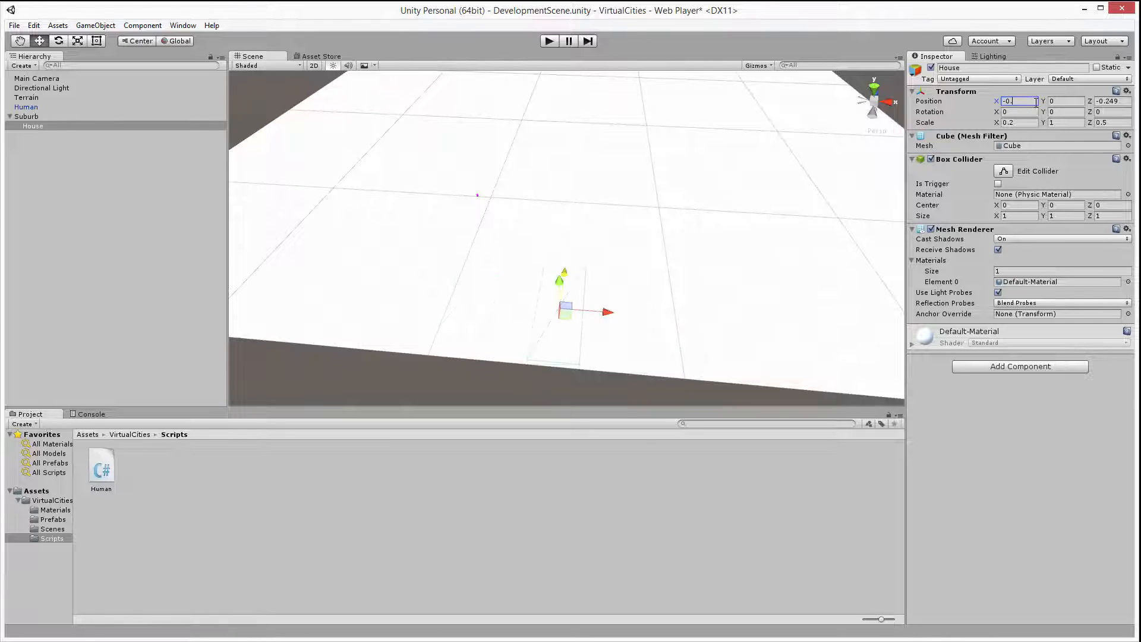
type("4")
key("Tab")
key("Tab")
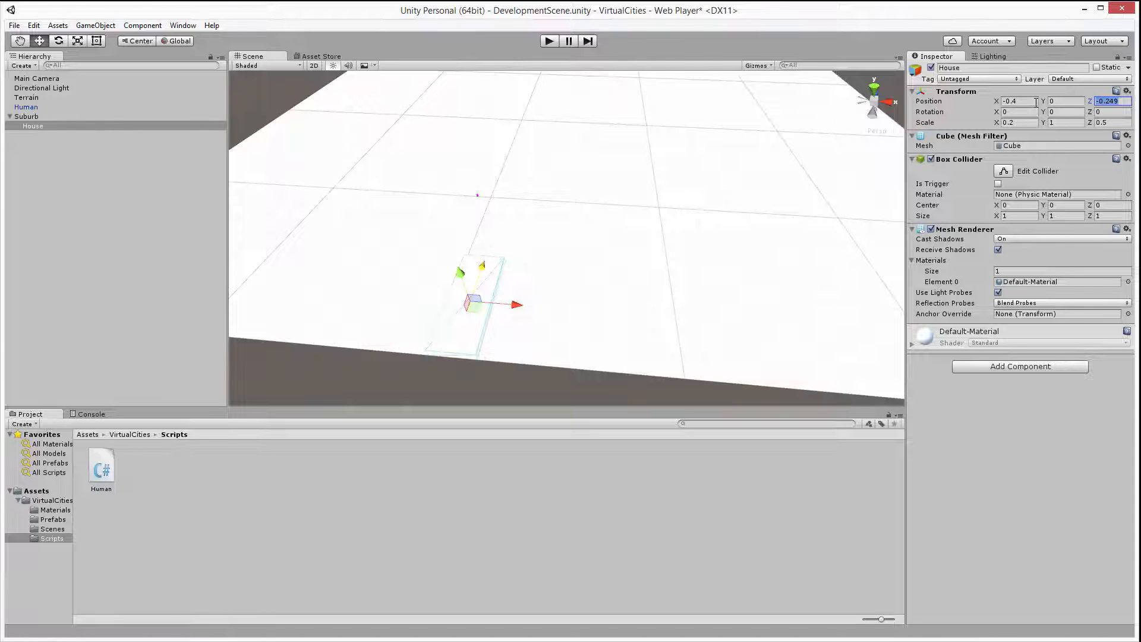
type("-0.")
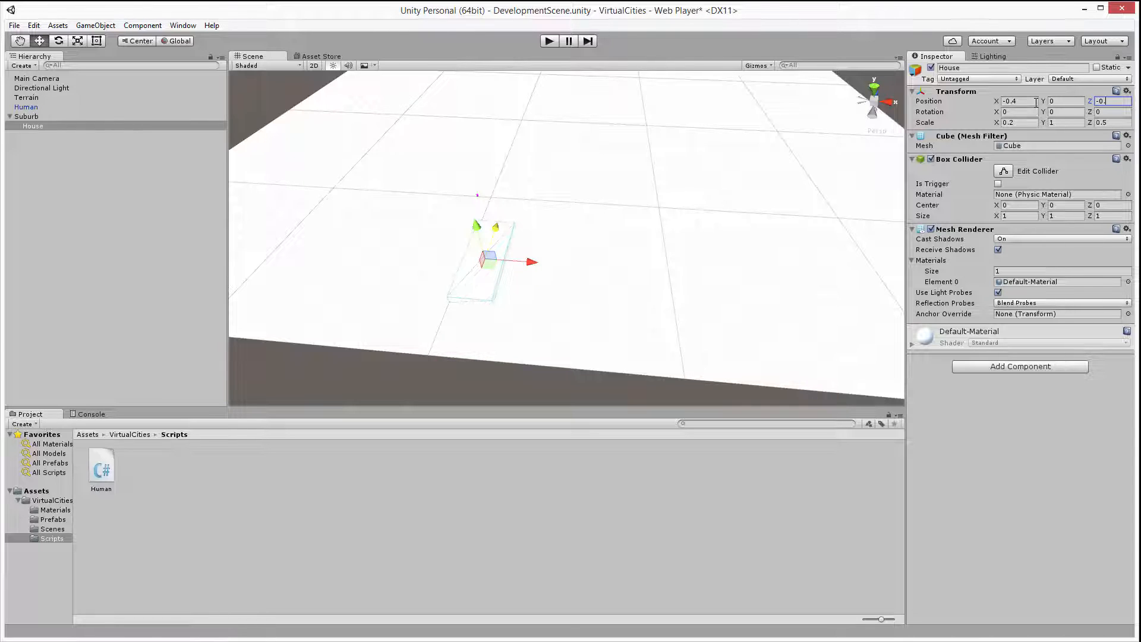
type("25")
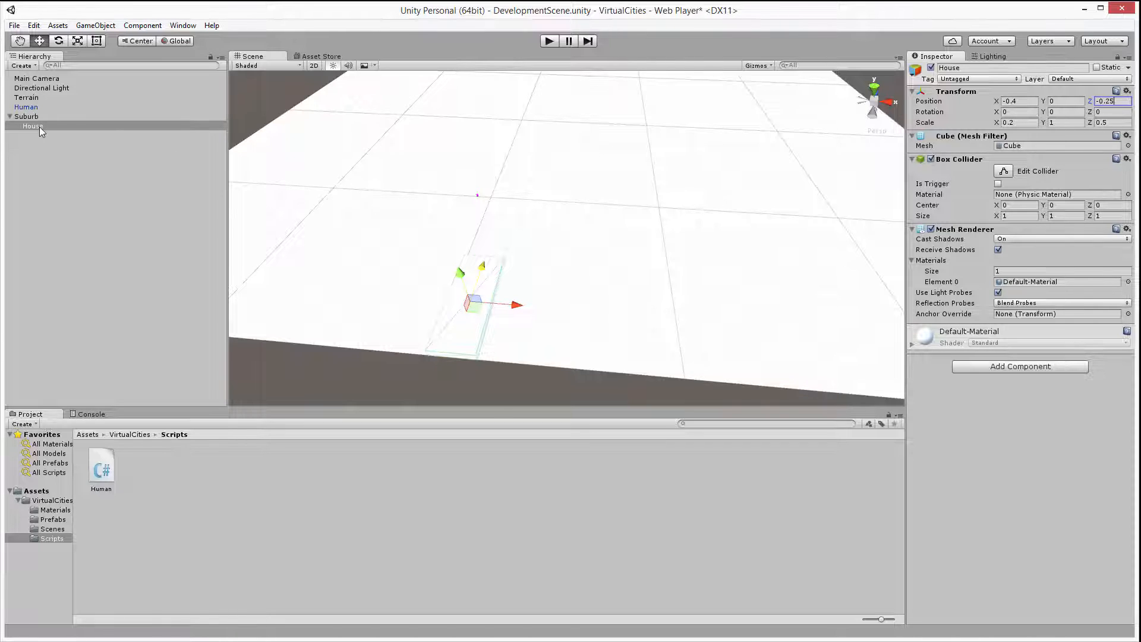
Step: Hide House's mesh and add a thin child cube wall, setting its X scale and X position
left_click(931, 230)
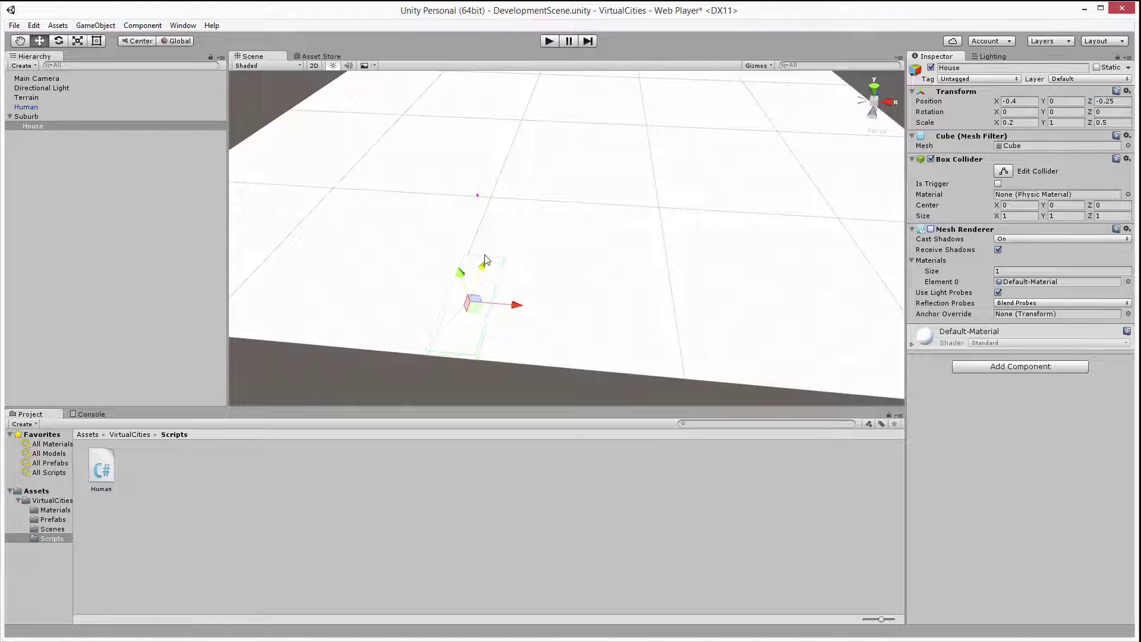
right_click(41, 127)
mouse_move(75, 239)
left_click(165, 238)
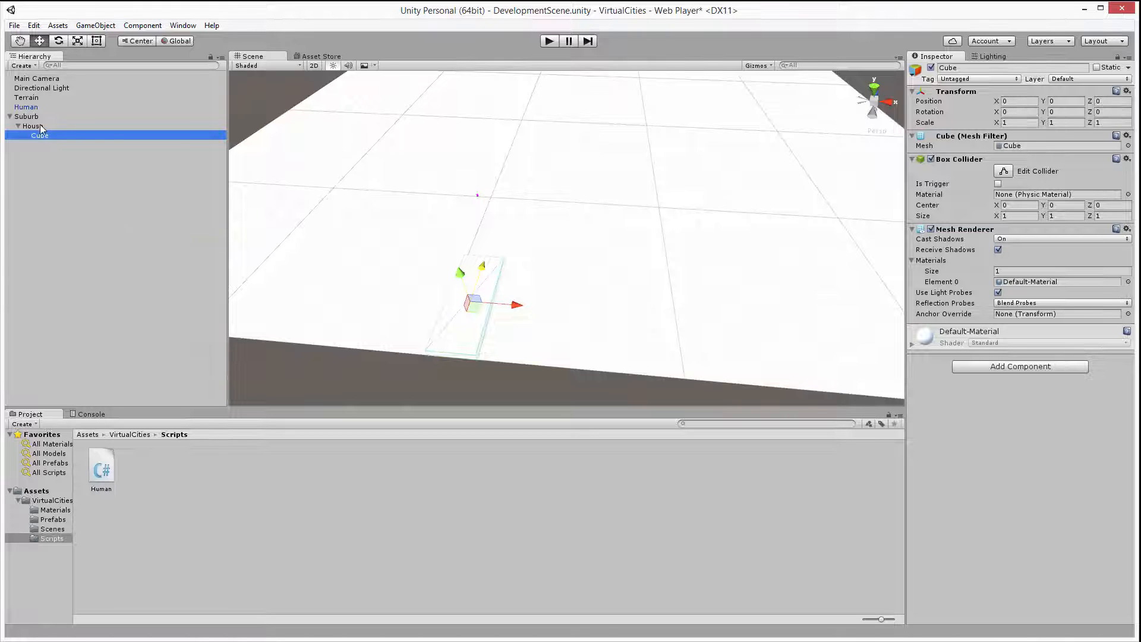
left_click(1018, 122)
type("0.00")
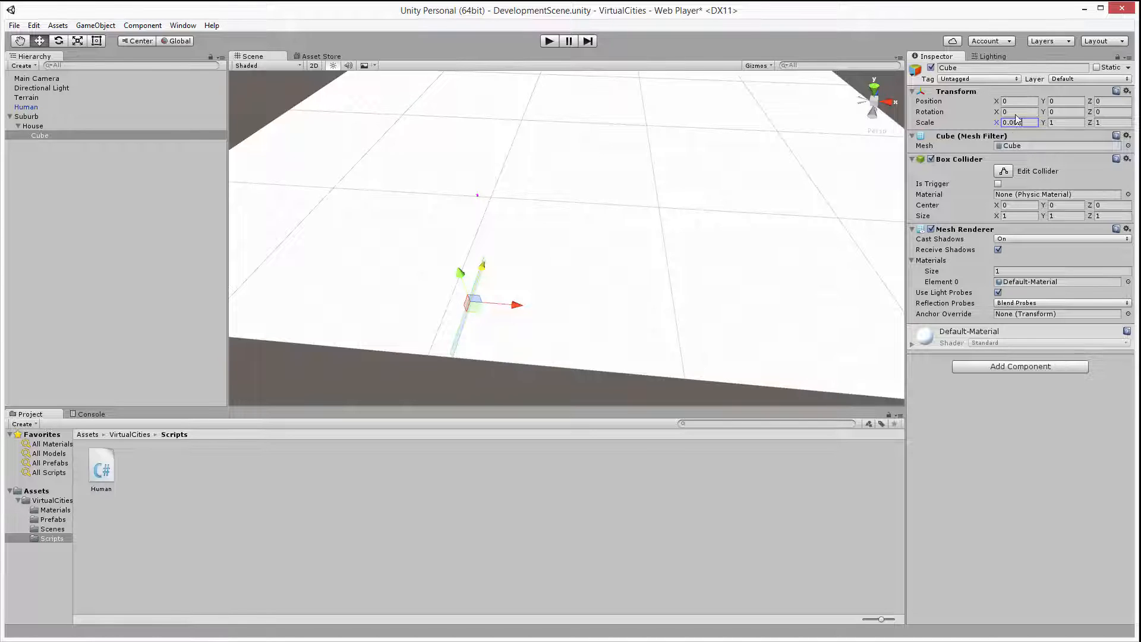
left_click(1016, 101)
type("-0.")
type("5")
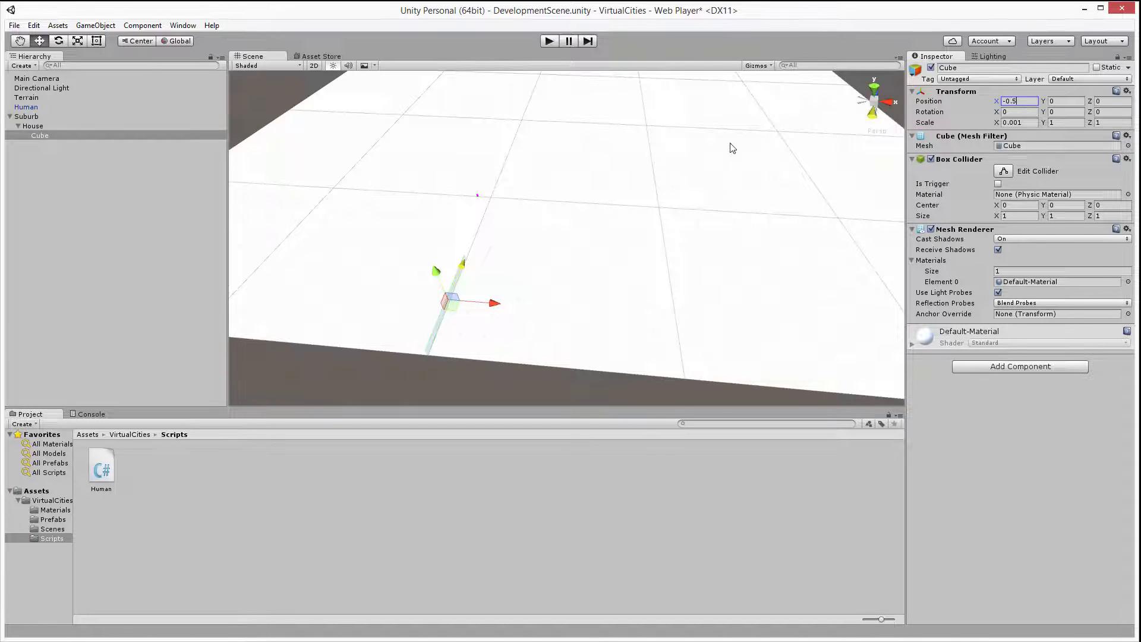
Step: Duplicate the wall cube and move the copy to Position X 0.5 as the opposite wall
left_click(30, 135)
left_click(42, 137)
key("ctrl+d")
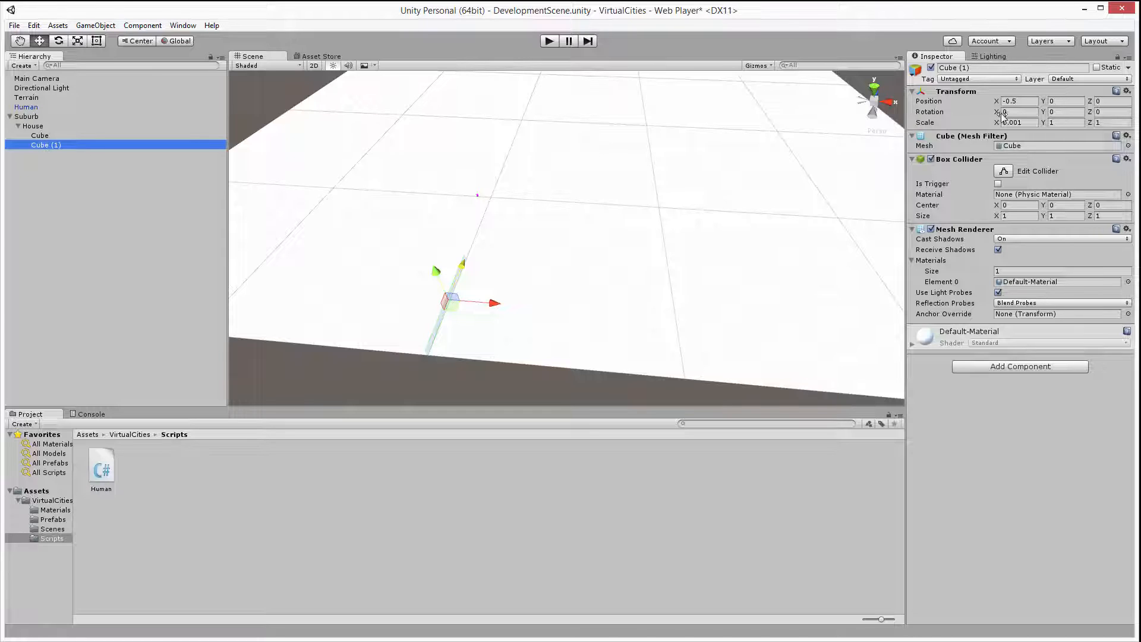
left_click(1016, 101)
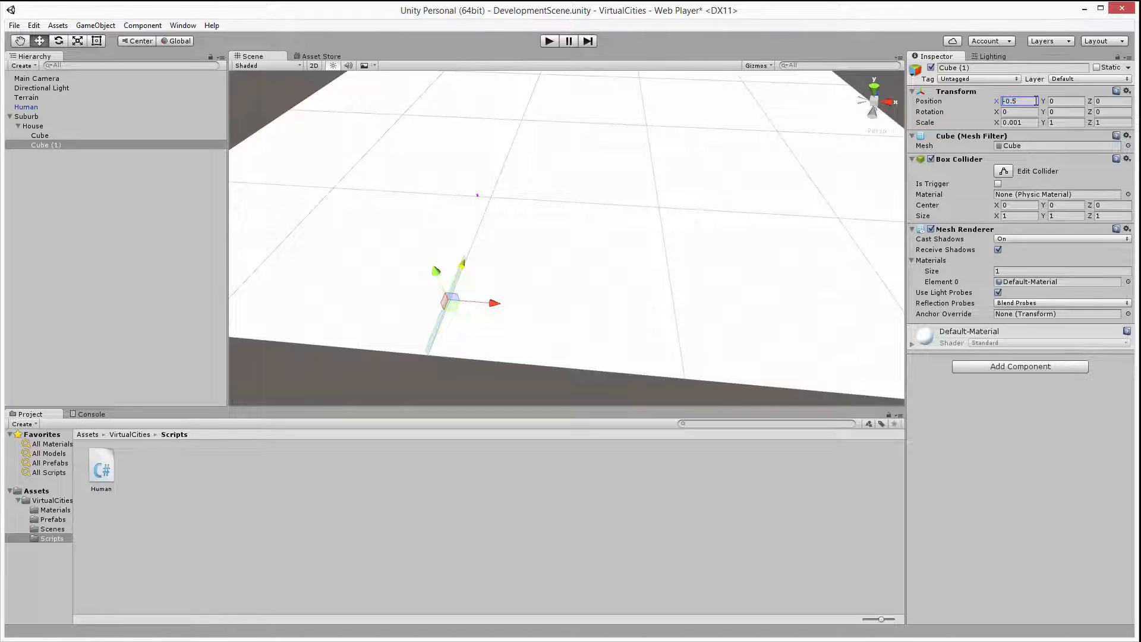
type("0.5")
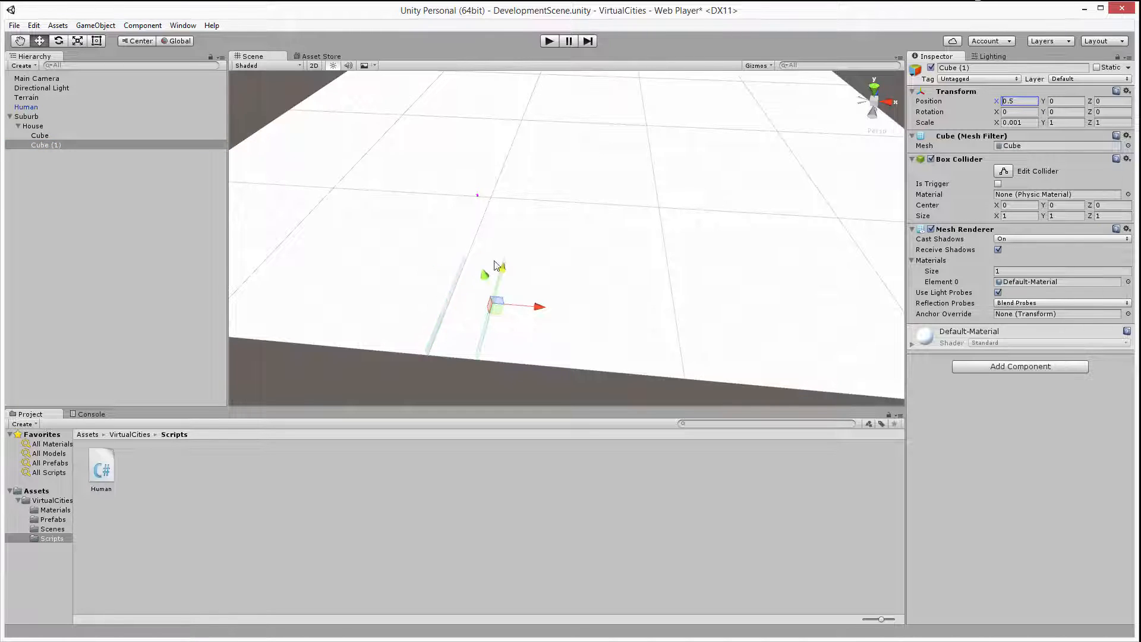
mouse_move(526, 317)
right_mouse_down()
mouse_move(515, 314)
mouse_move(543, 316)
right_mouse_up()
Step: Copy the left wall cube, paste it and drag the copy under House
left_click(28, 117)
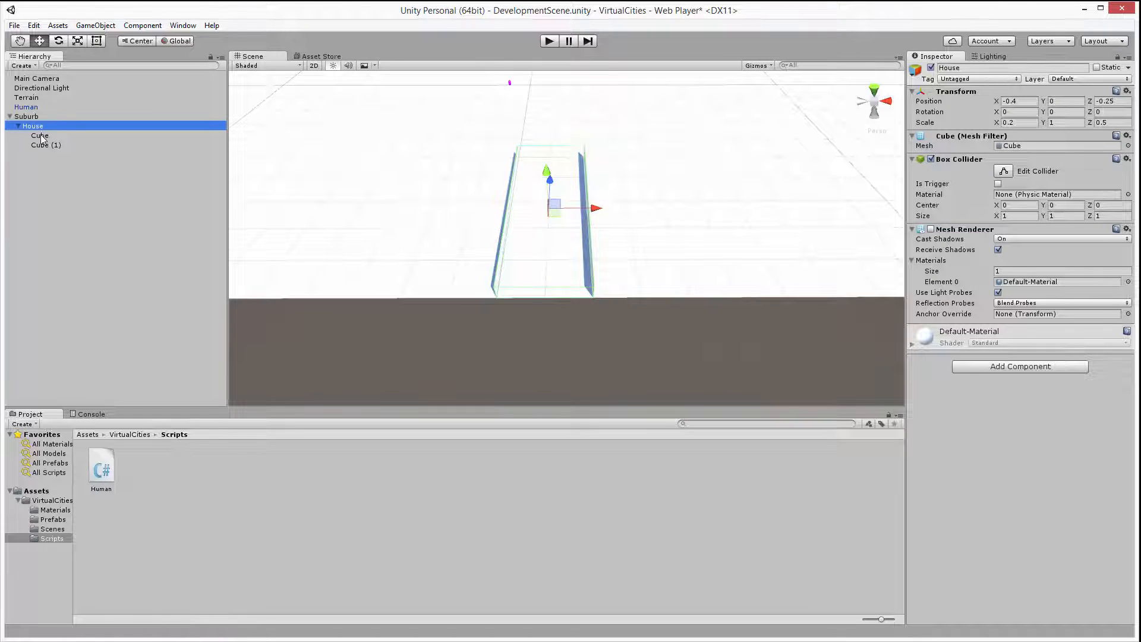
left_click(40, 135)
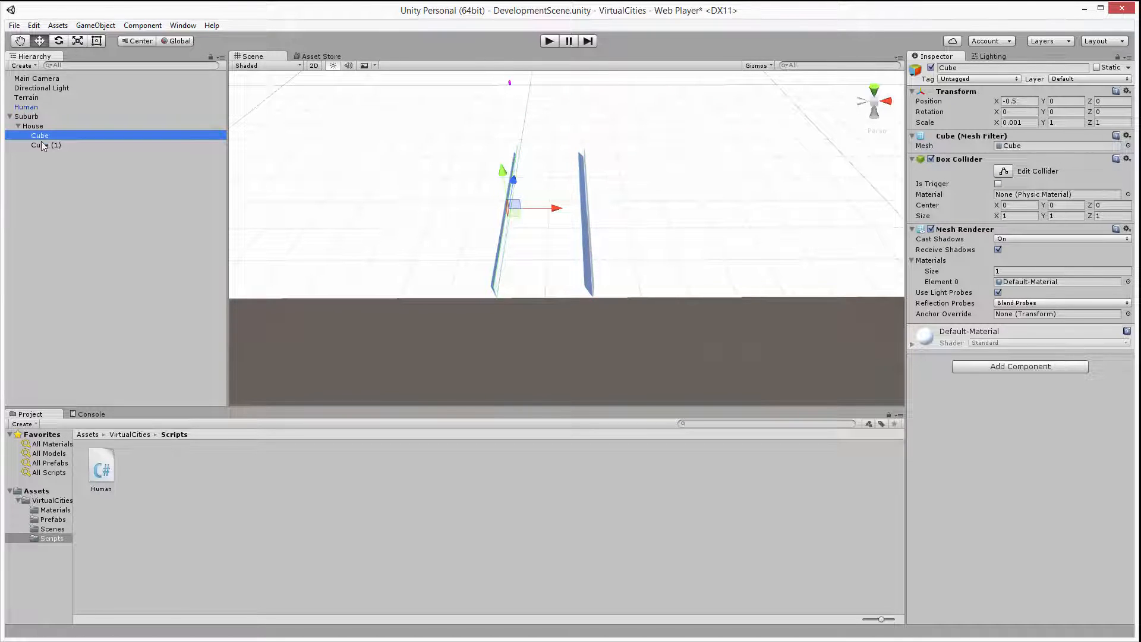
left_click(36, 126)
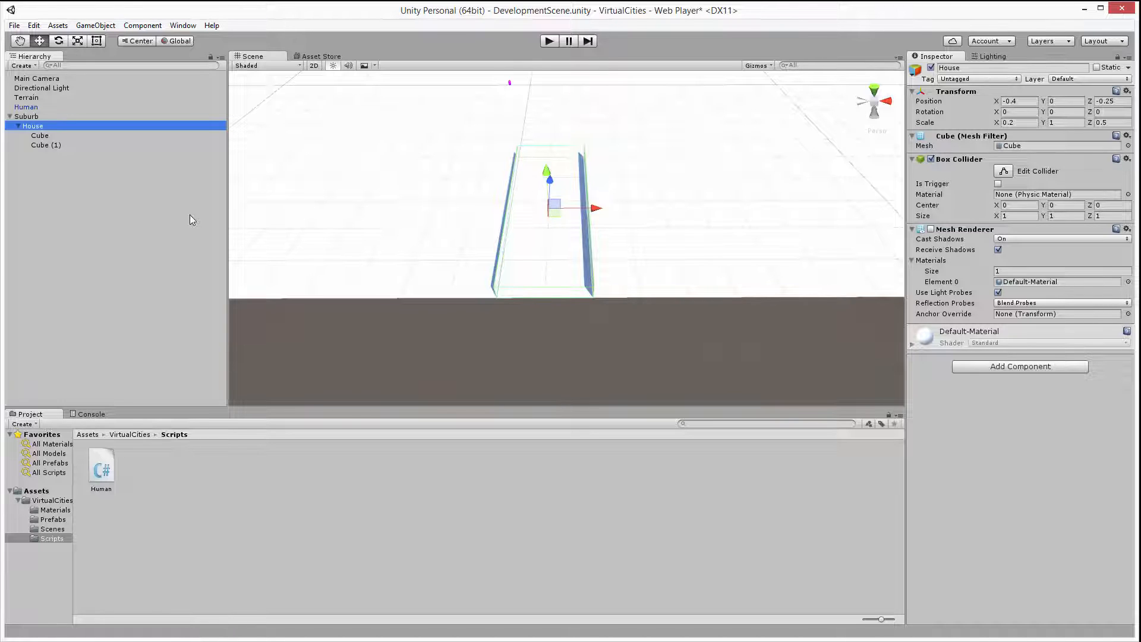
left_click(39, 135)
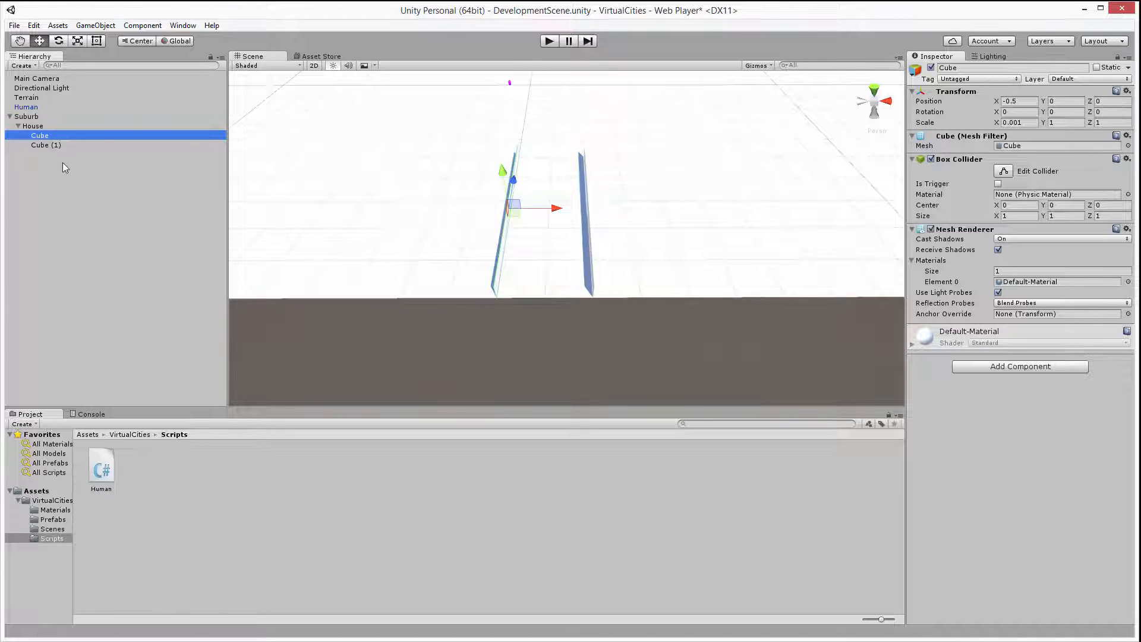
key("ctrl+c")
key("ctrl+v")
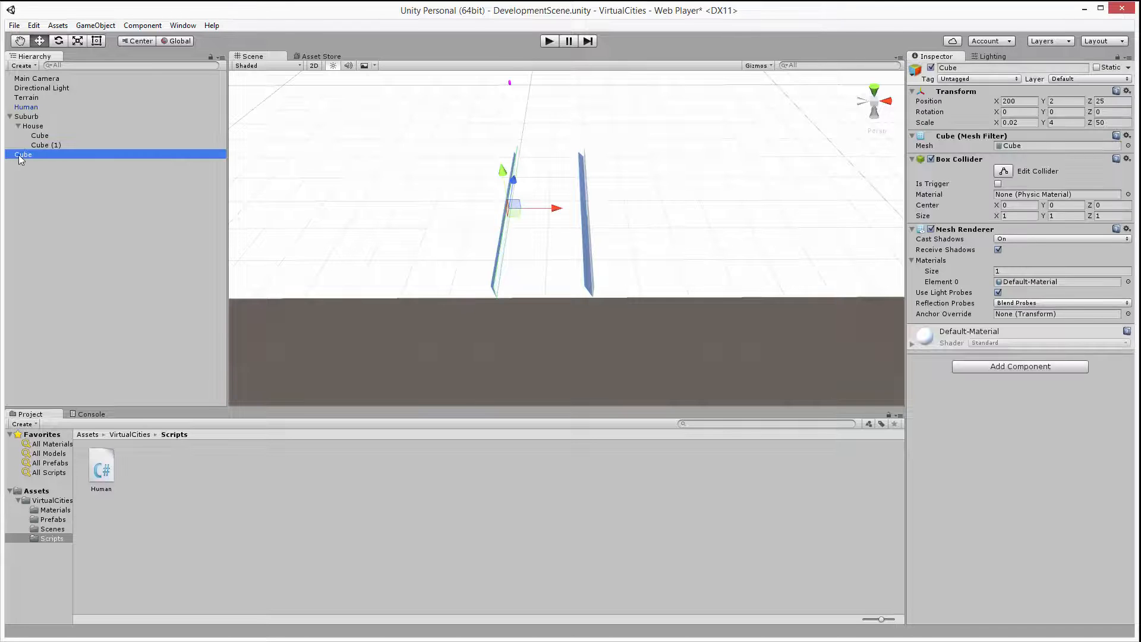
left_click_drag(19, 157, 32, 126)
Step: Set the new wall's Position X to 0, Scale X to 1 and Scale Z to 0.005
left_click(1016, 100)
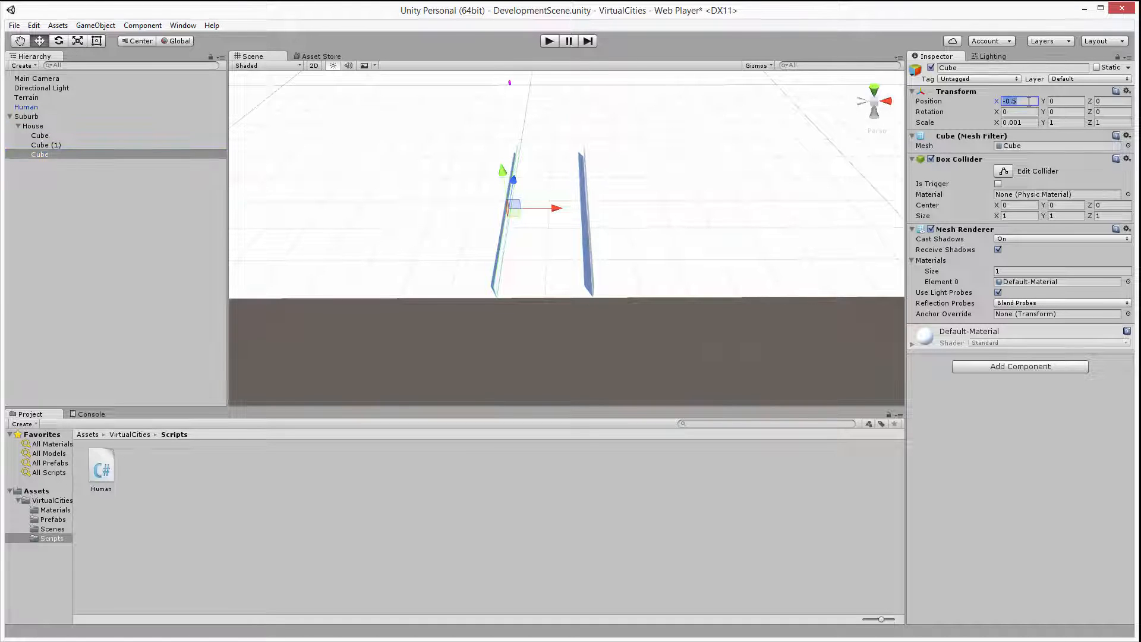
type("0")
left_click(1032, 123)
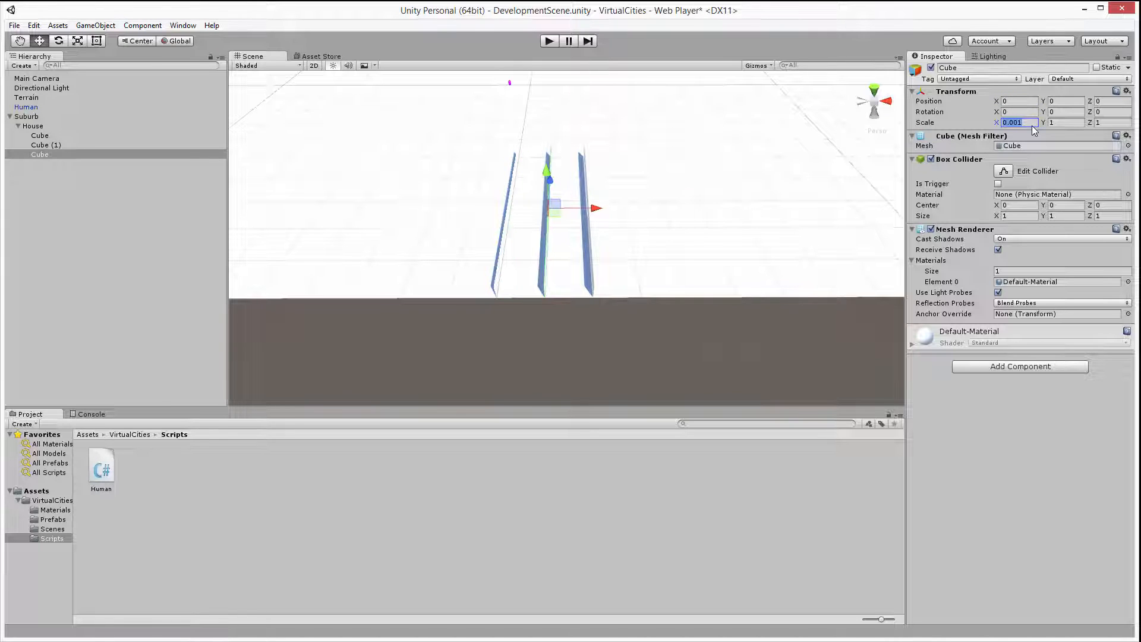
type("1")
left_click(1102, 122)
type("0")
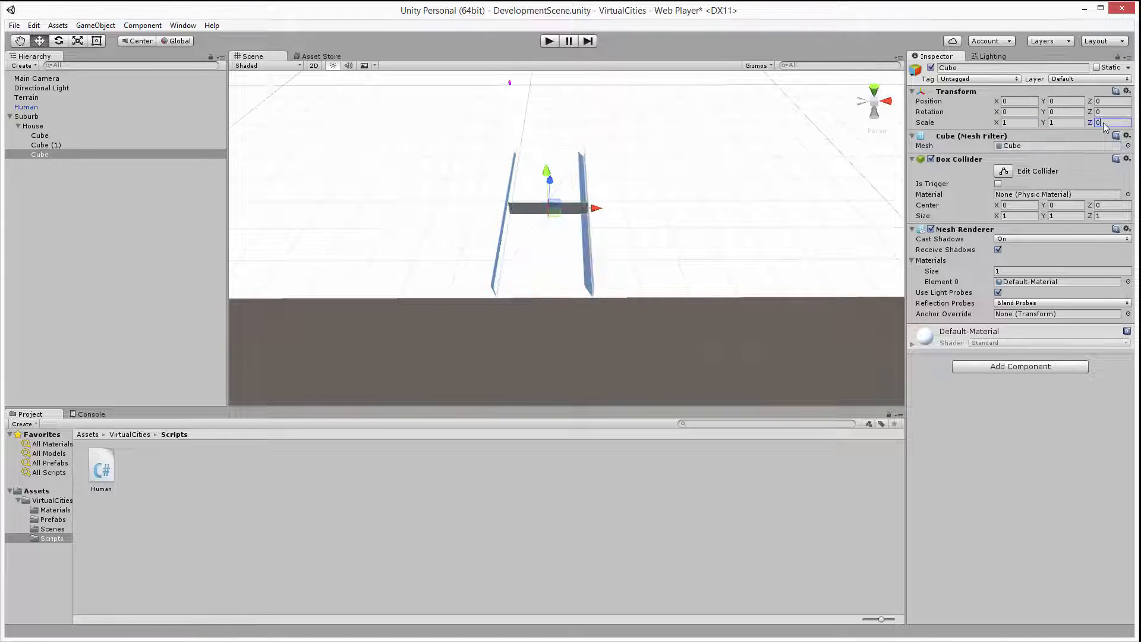
type(".005")
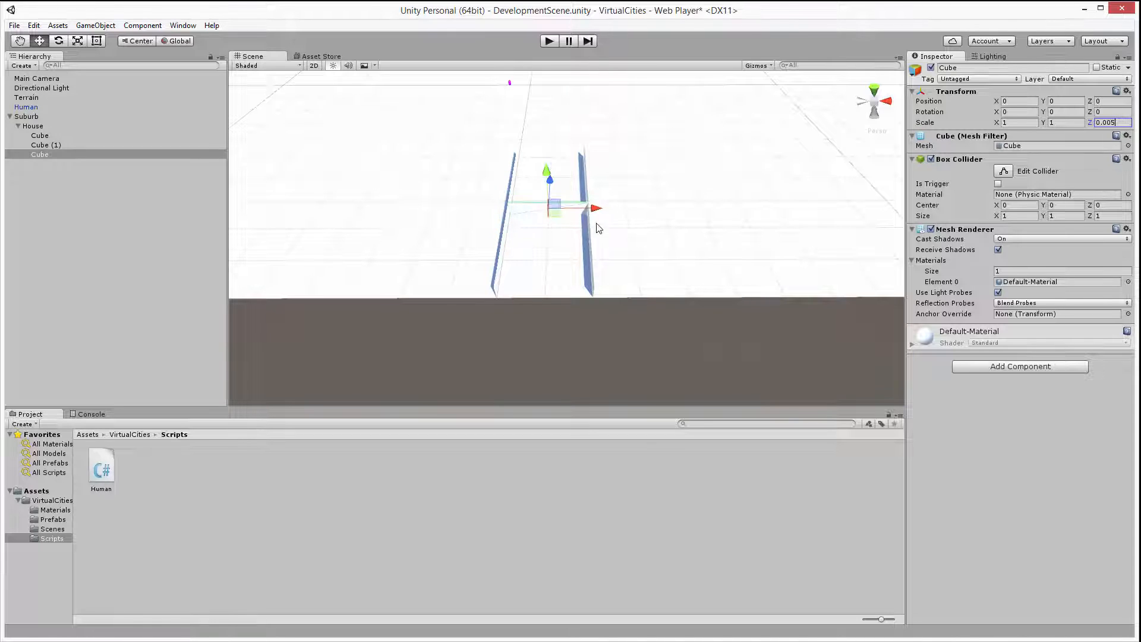
Step: Set the back wall to Z 0.5 and duplicate it as a front piece at Z -0.5 with Scale X 0.3
left_click(1112, 101)
type("0.5")
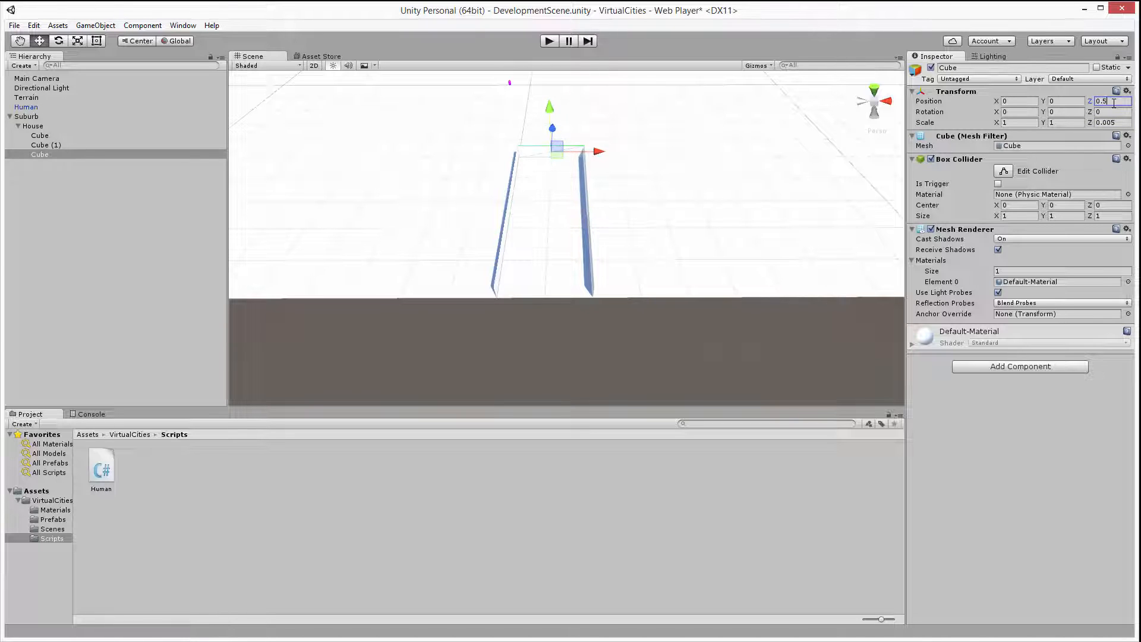
left_click(40, 154)
key("ctrl+d")
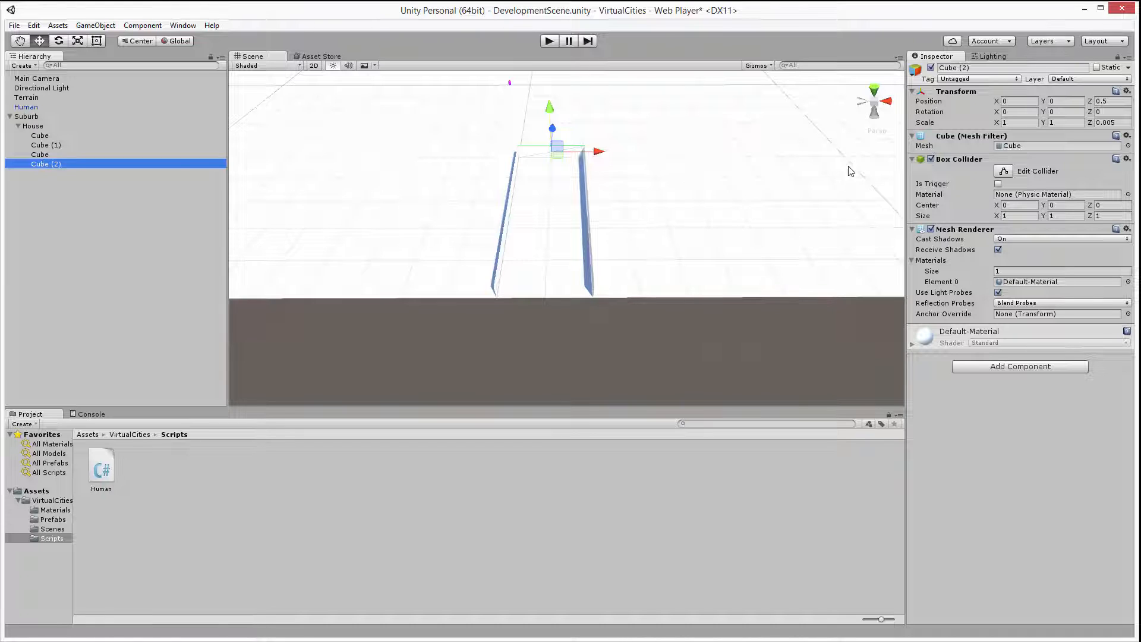
left_click(1105, 101)
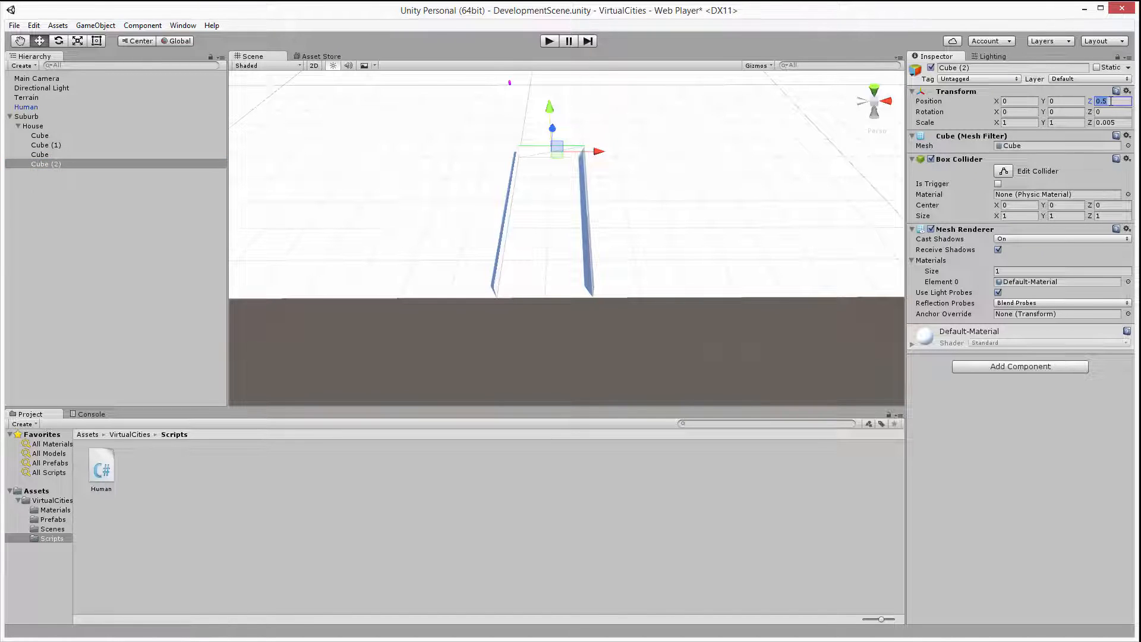
type("-0.")
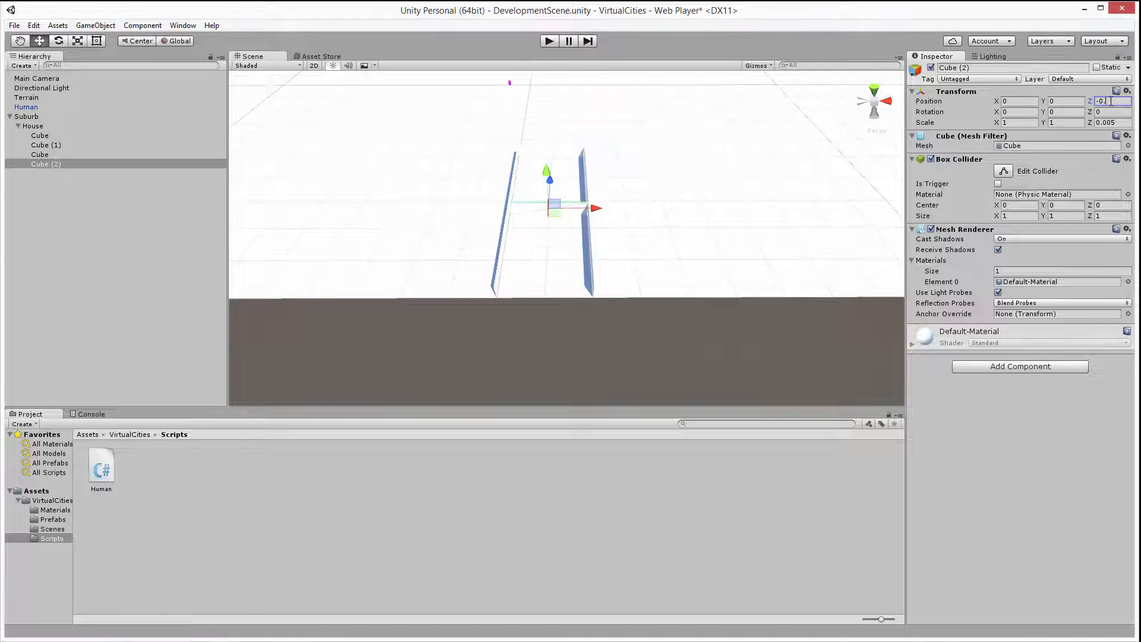
left_click(1105, 121)
left_click(1012, 122)
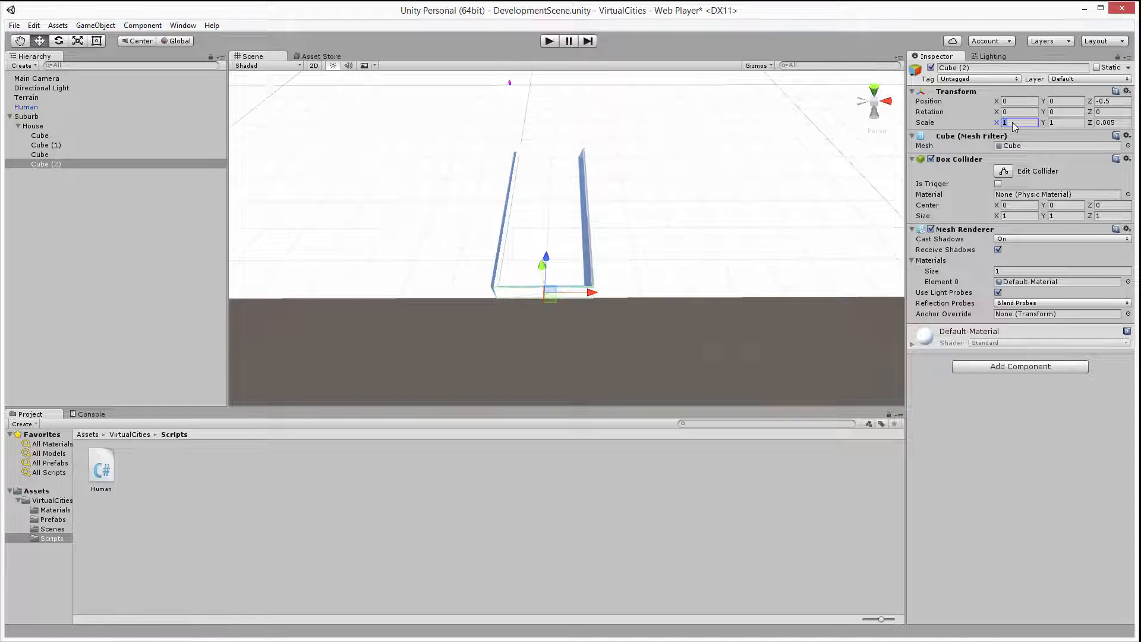
type("0.")
type("3")
Step: Slide the short front piece to the left corner and duplicate it at Position X 0.333, leaving a doorway gap
left_click_drag(590, 293, 554, 296)
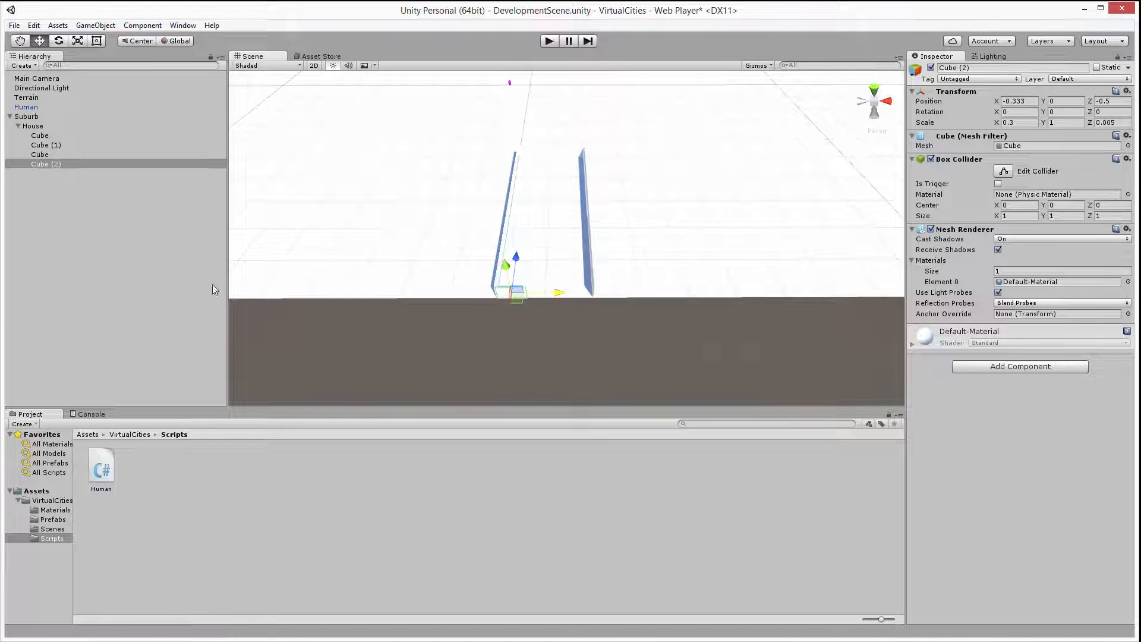
left_click(49, 167)
key("ctrl+d")
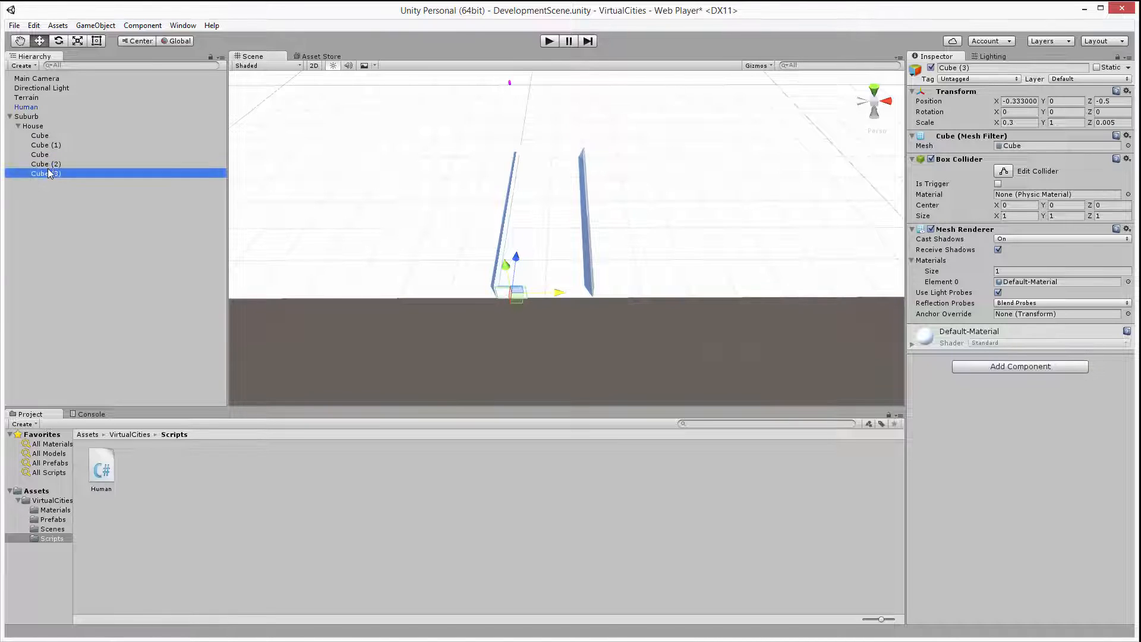
left_click(1016, 101)
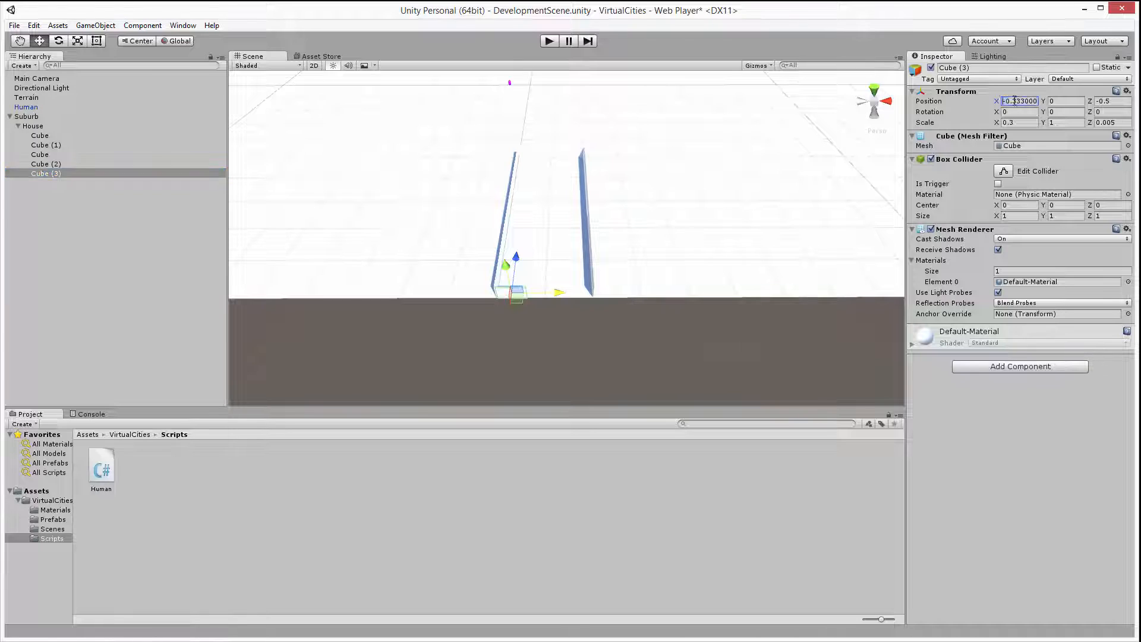
type("0.333")
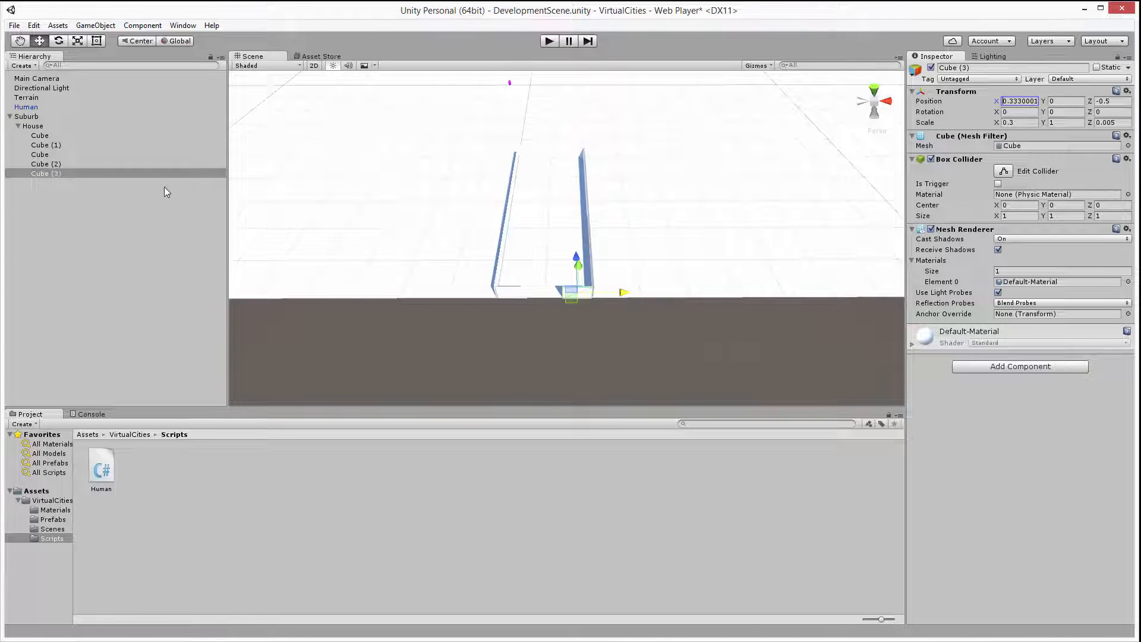
Step: Create an empty child object under House named Structure
left_click(53, 194)
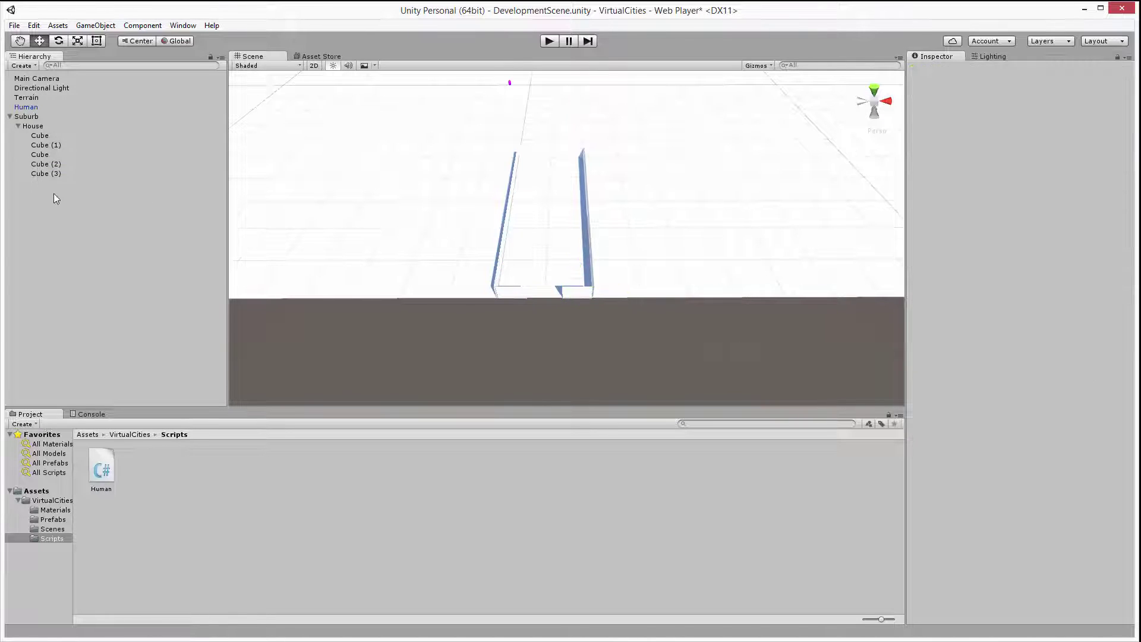
right_click(38, 126)
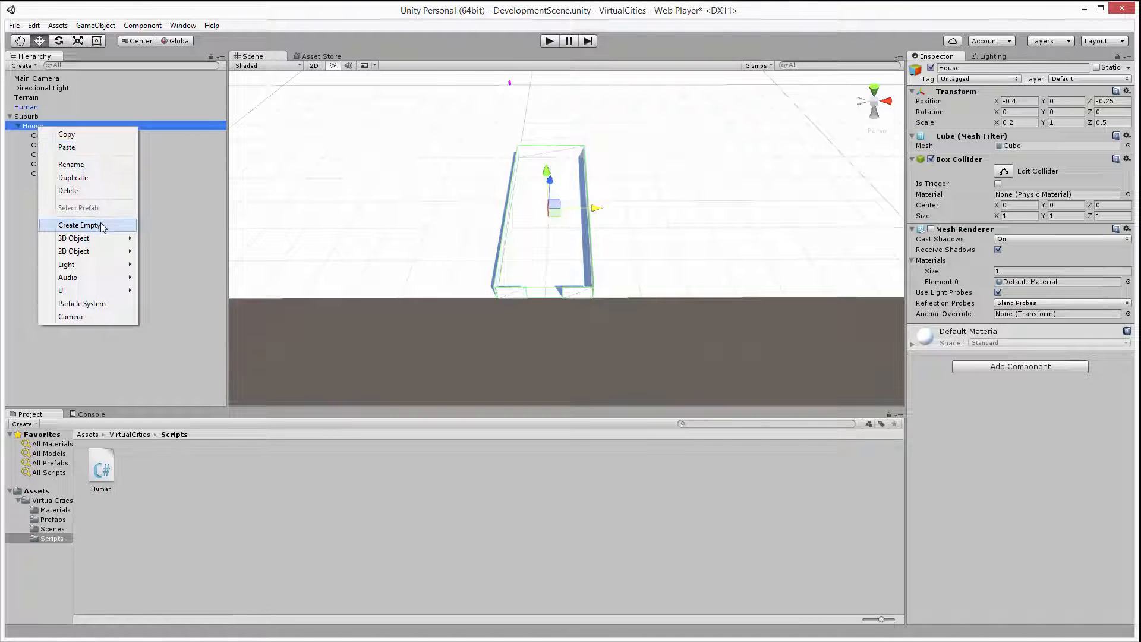
left_click(80, 225)
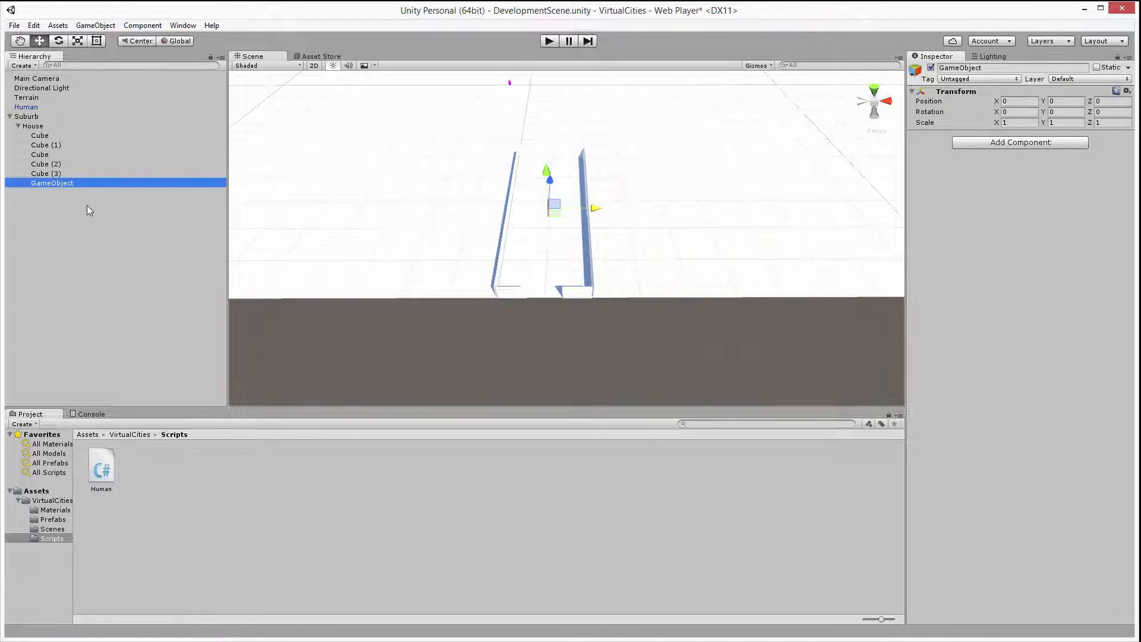
left_click(60, 185)
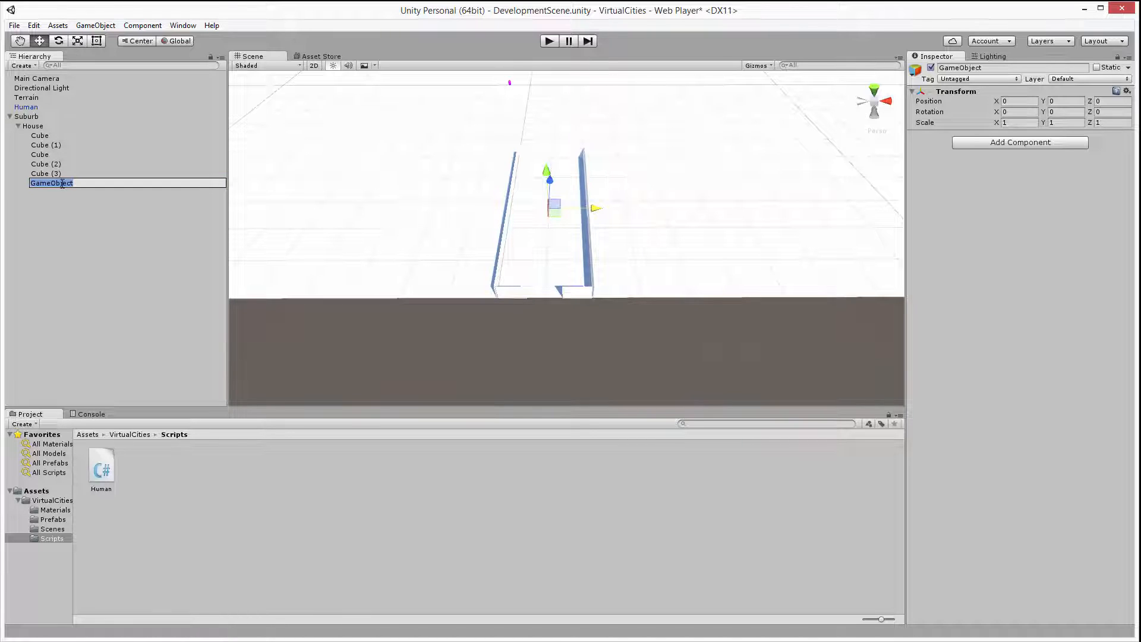
type("Str")
key("Return")
Step: Move all five cubes into Structure and rename them all Wall
left_click(45, 173)
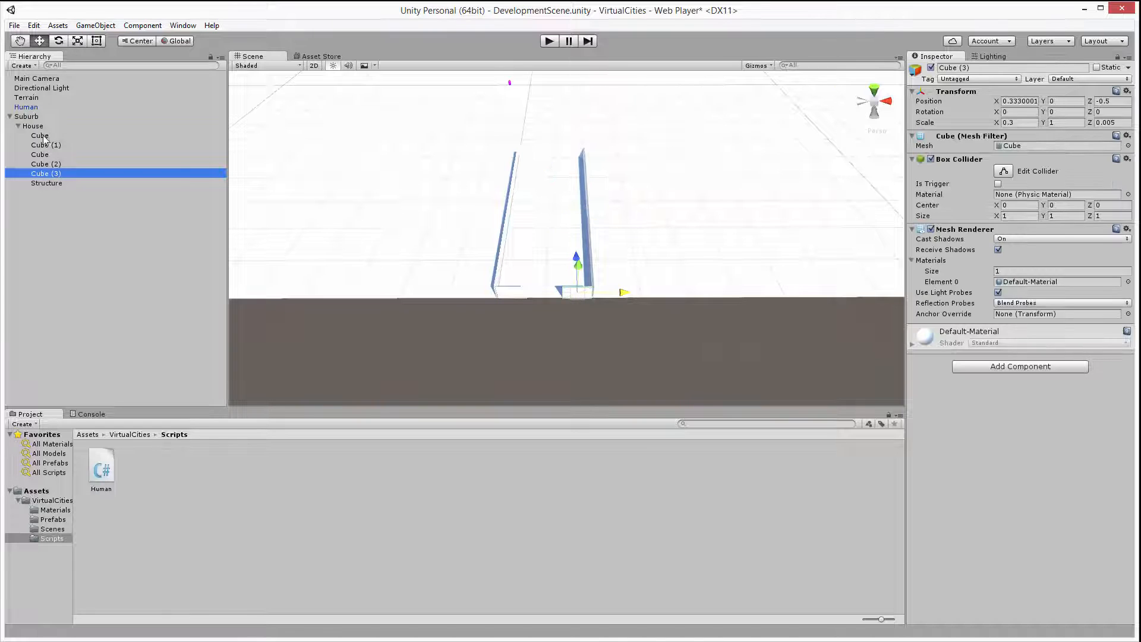
left_click(39, 135, "shift")
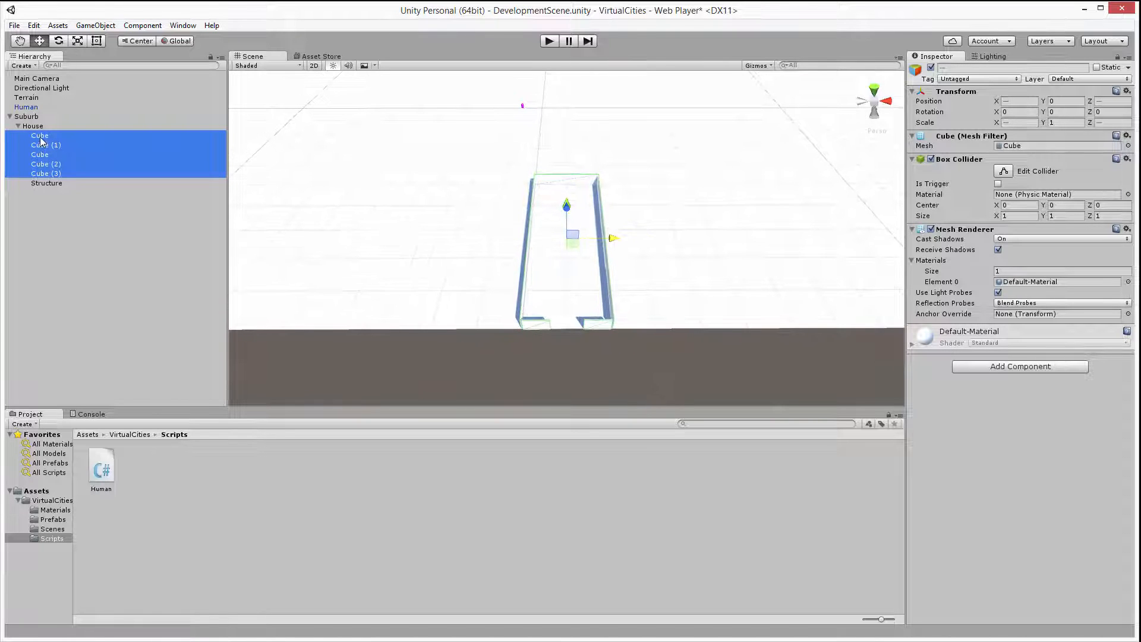
left_click_drag(43, 145, 47, 183)
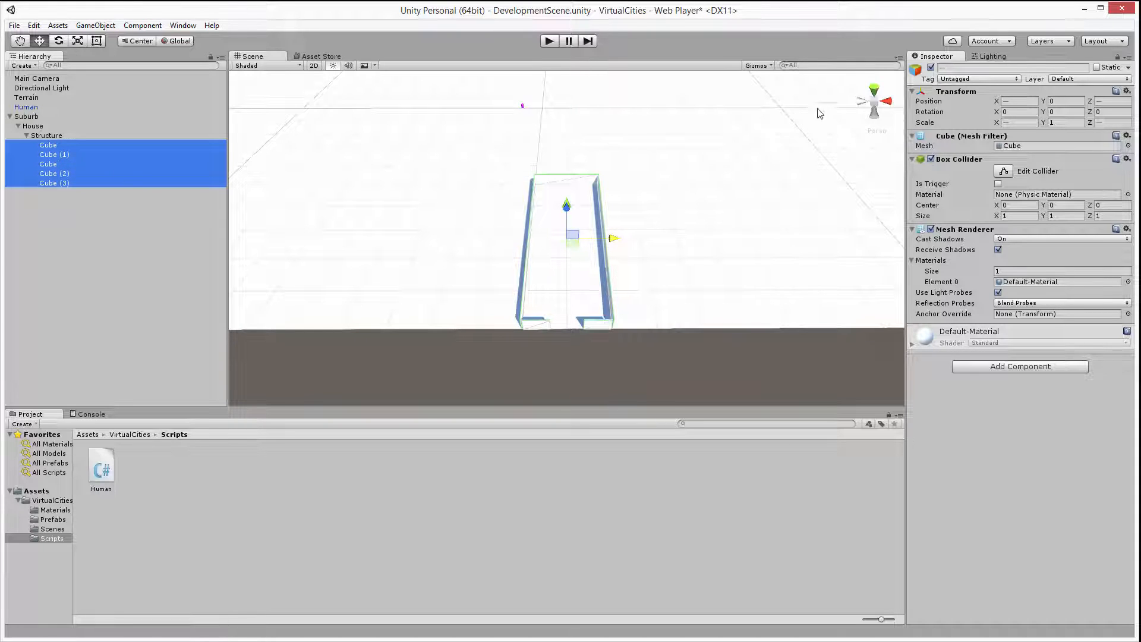
left_click(952, 68)
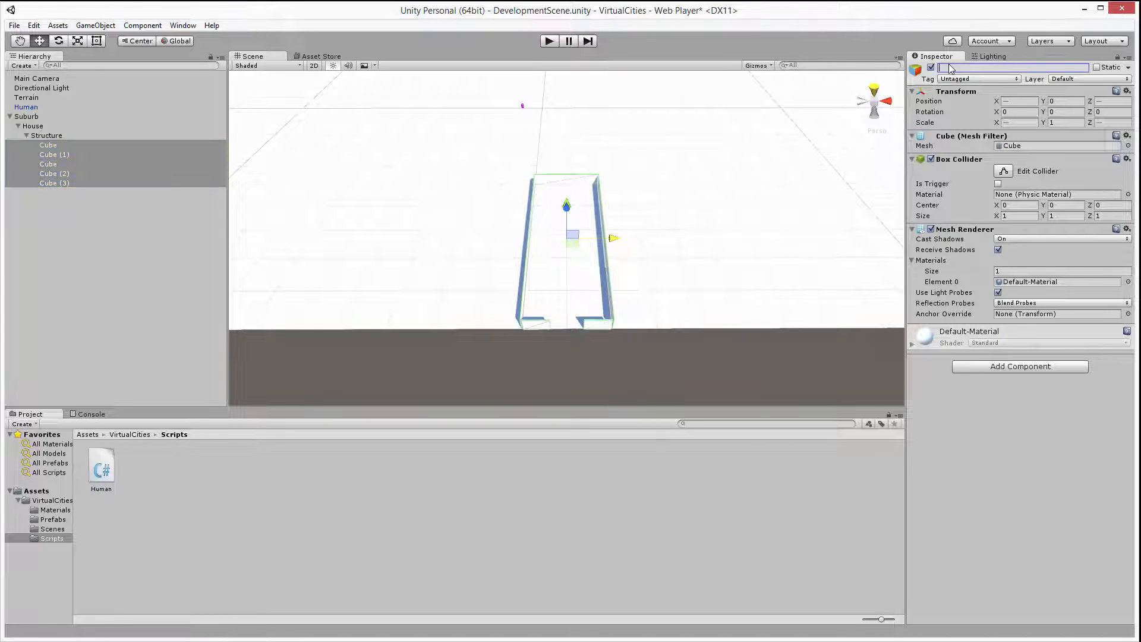
type("Wa")
type("ll")
key("Return")
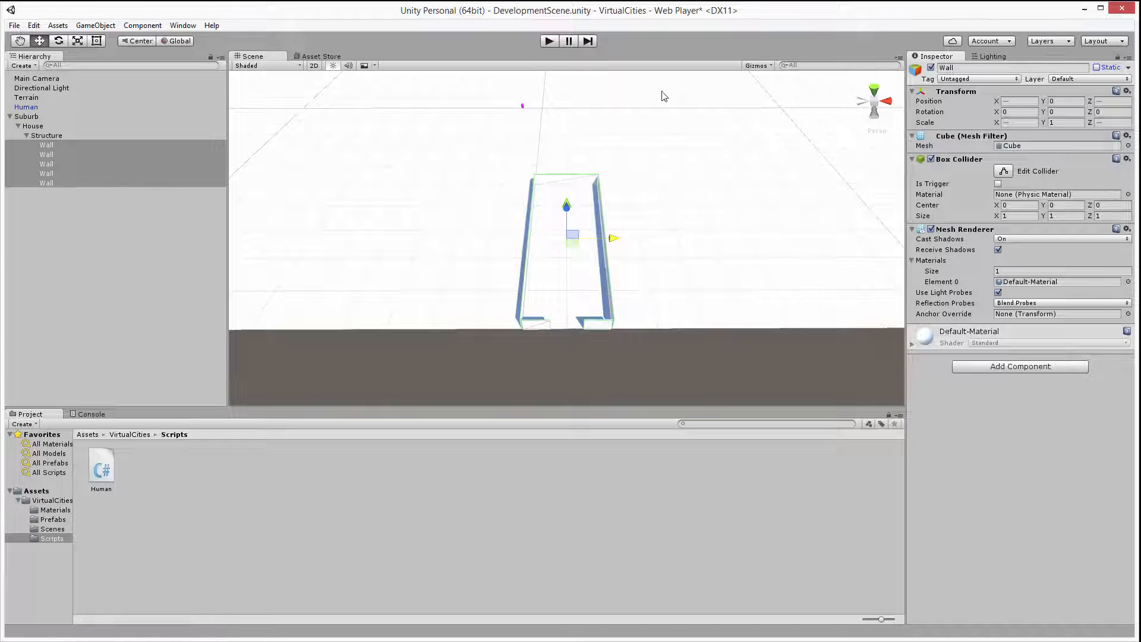
left_click(35, 254)
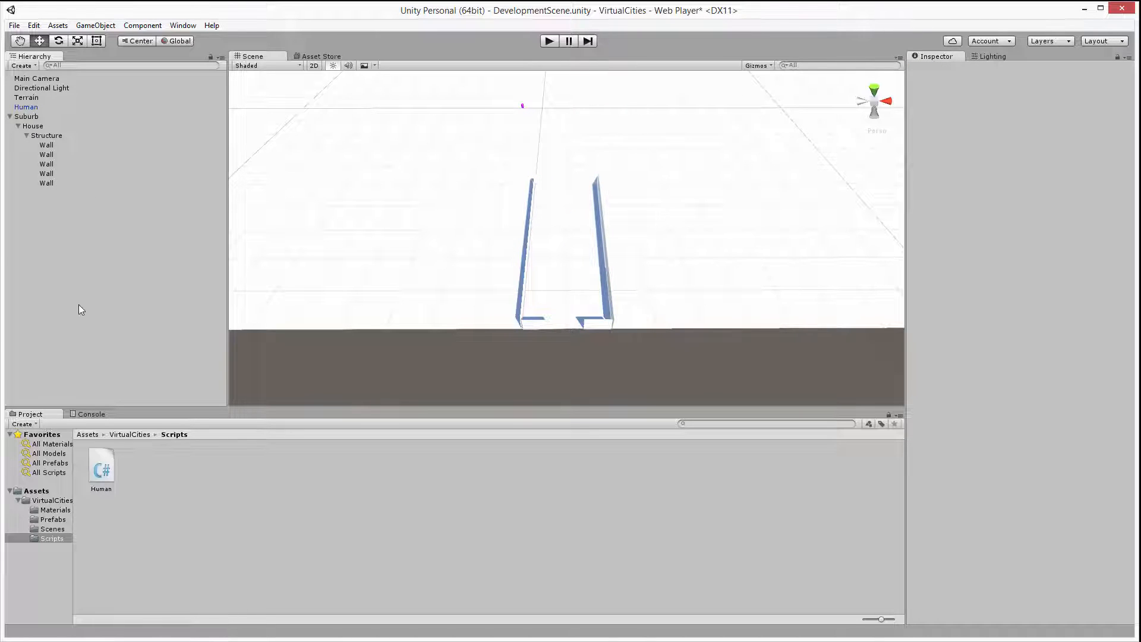
Step: Create a new material named House in the Materials folder beside Human
left_click(54, 508)
right_click(174, 464)
mouse_move(204, 468)
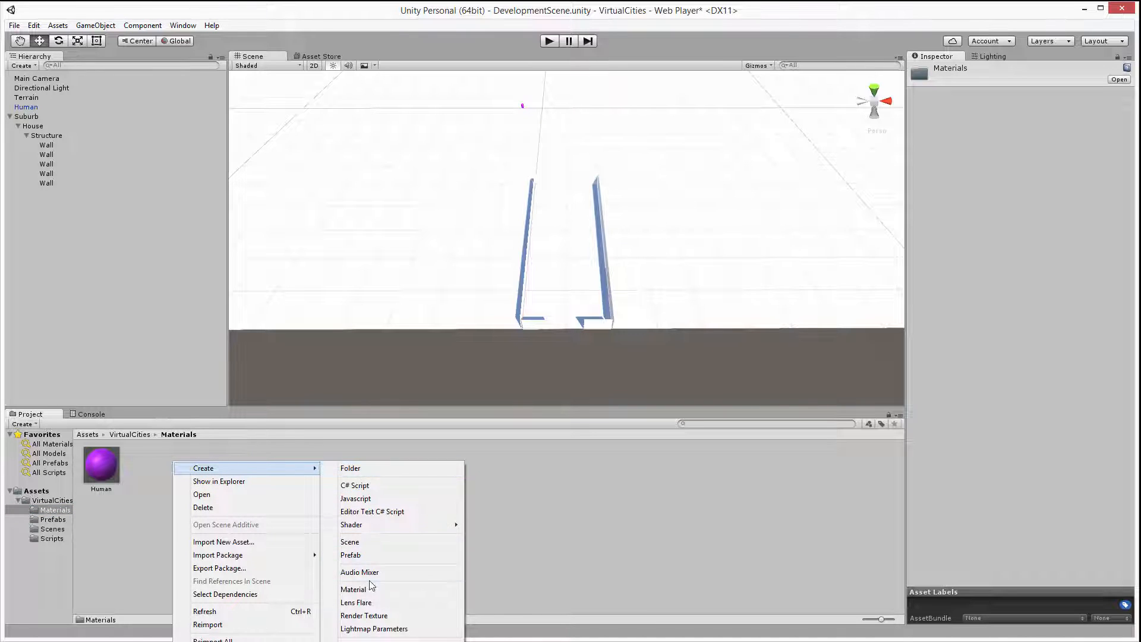
left_click(353, 590)
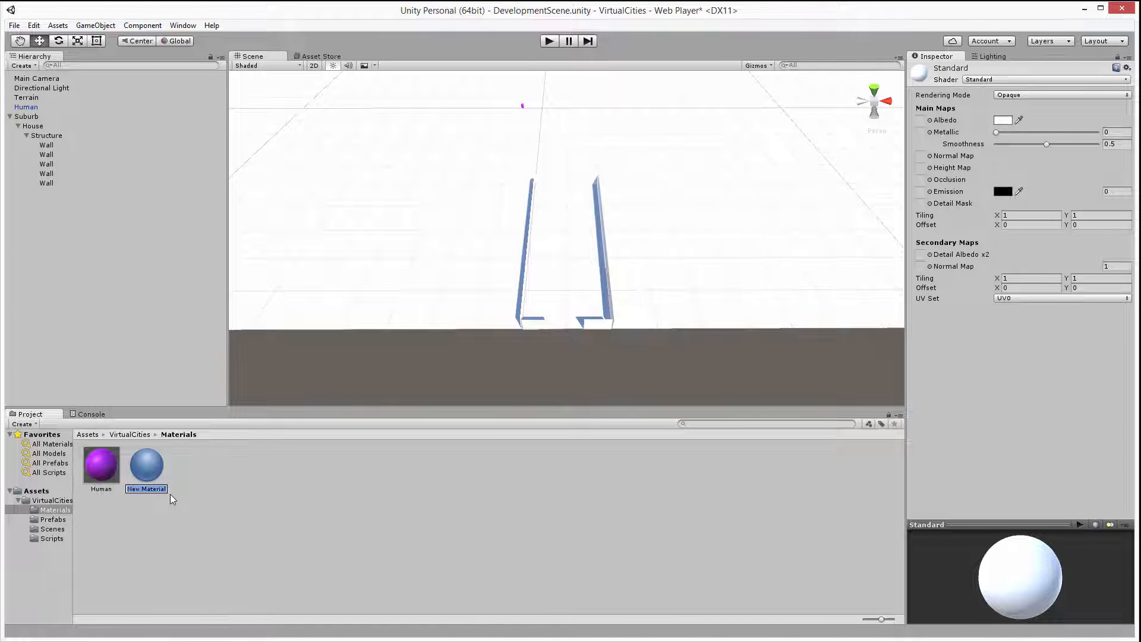
type("House")
key("Return")
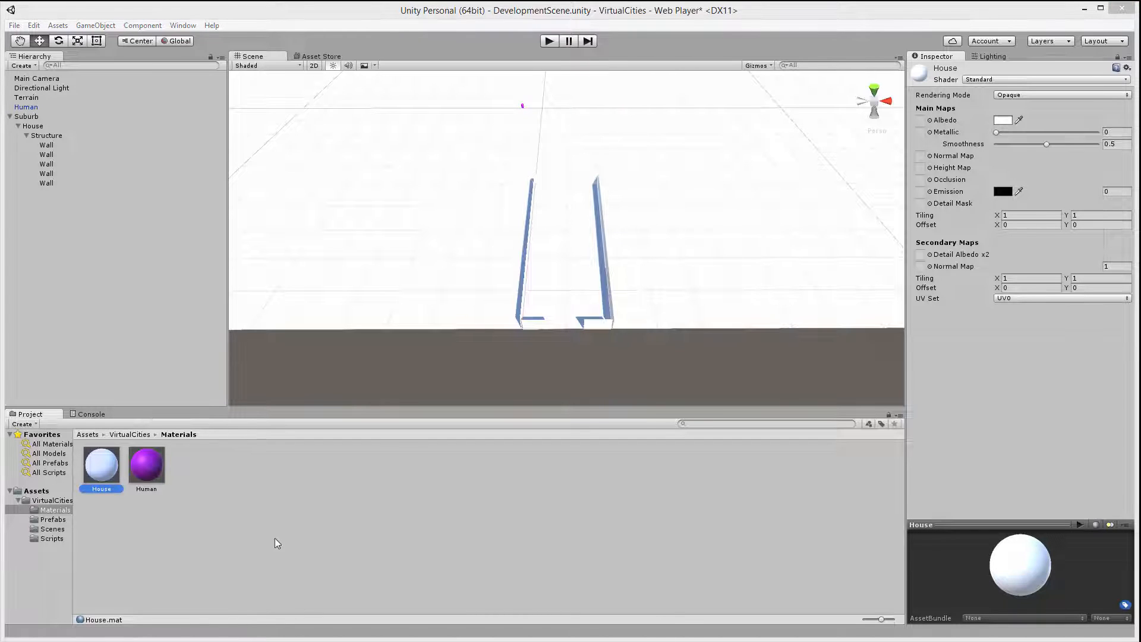
right_click(112, 475)
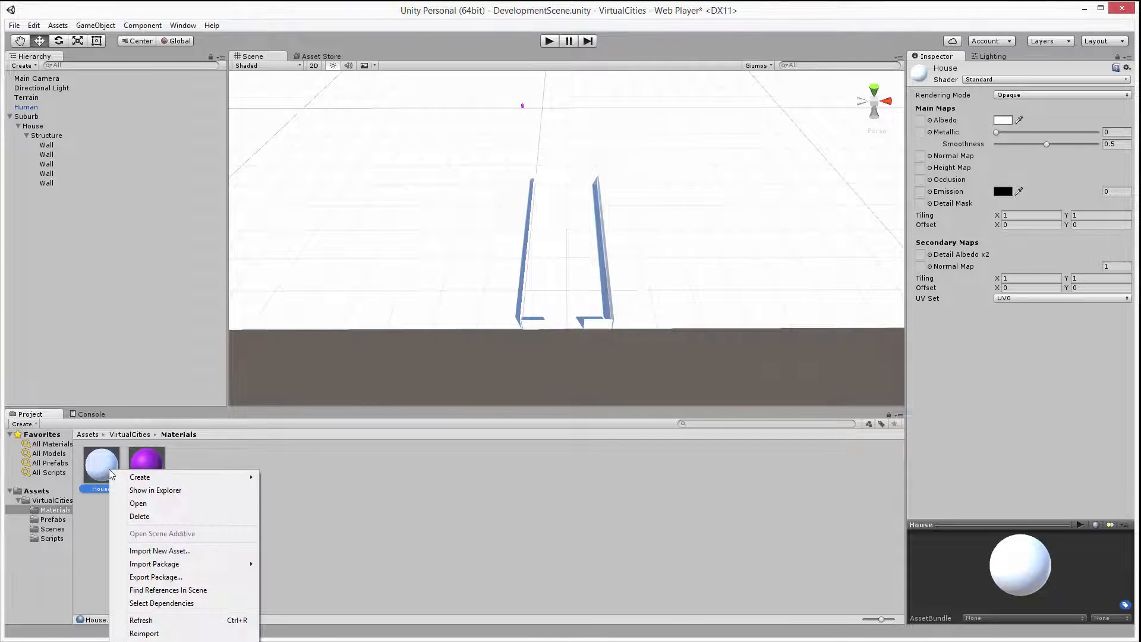
left_click(107, 467)
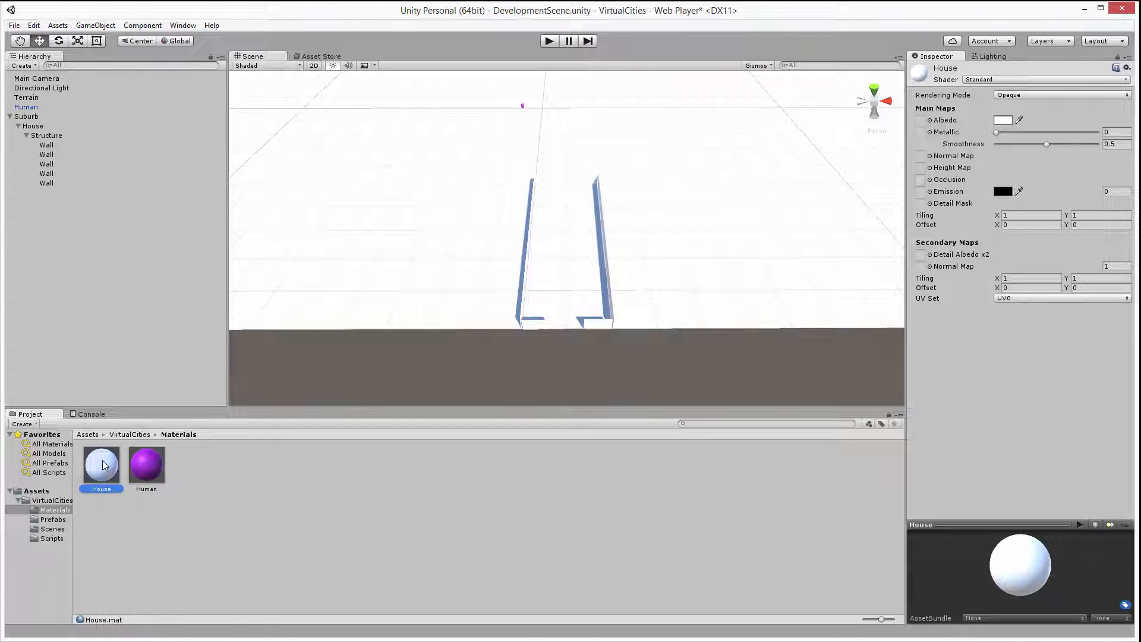
Step: Drop the House material onto the five selected Walls and check their material list
left_click(47, 145)
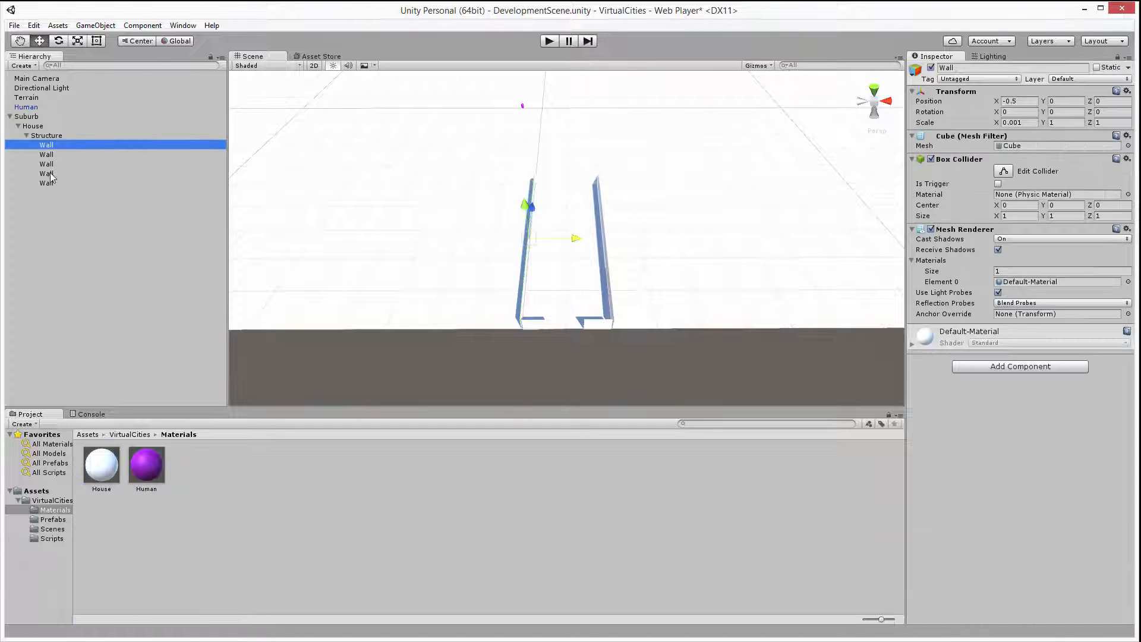
left_click(47, 182, "shift")
mouse_move(101, 464)
left_mouse_down()
mouse_move(66, 172)
mouse_move(57, 183)
left_mouse_up()
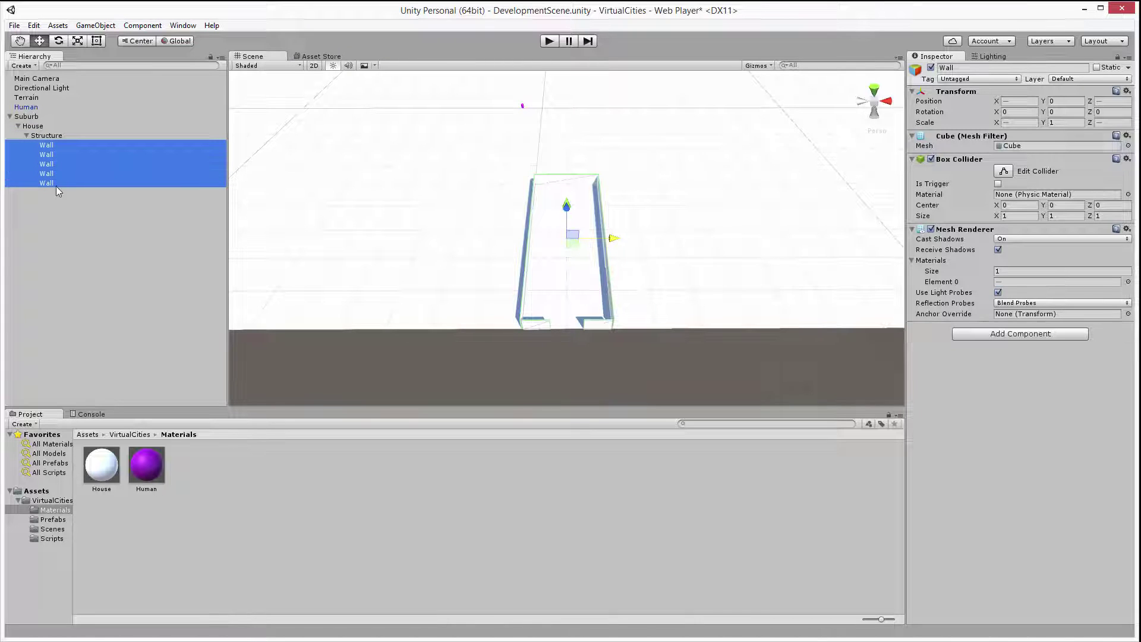
left_click(914, 268)
left_click(914, 261)
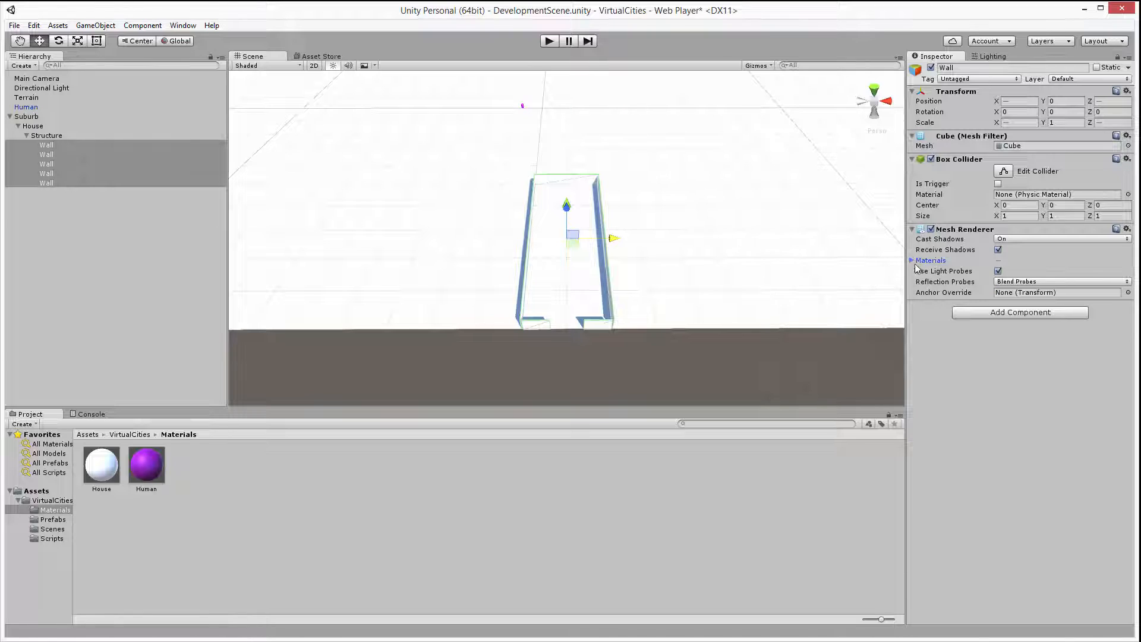
left_click(914, 261)
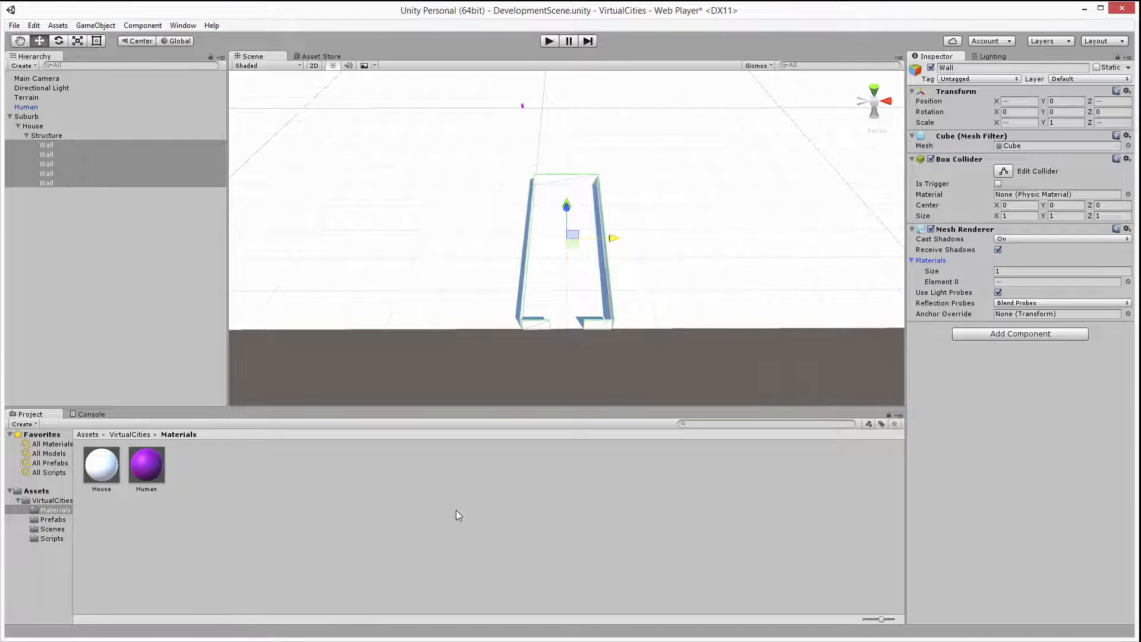
left_click(108, 268)
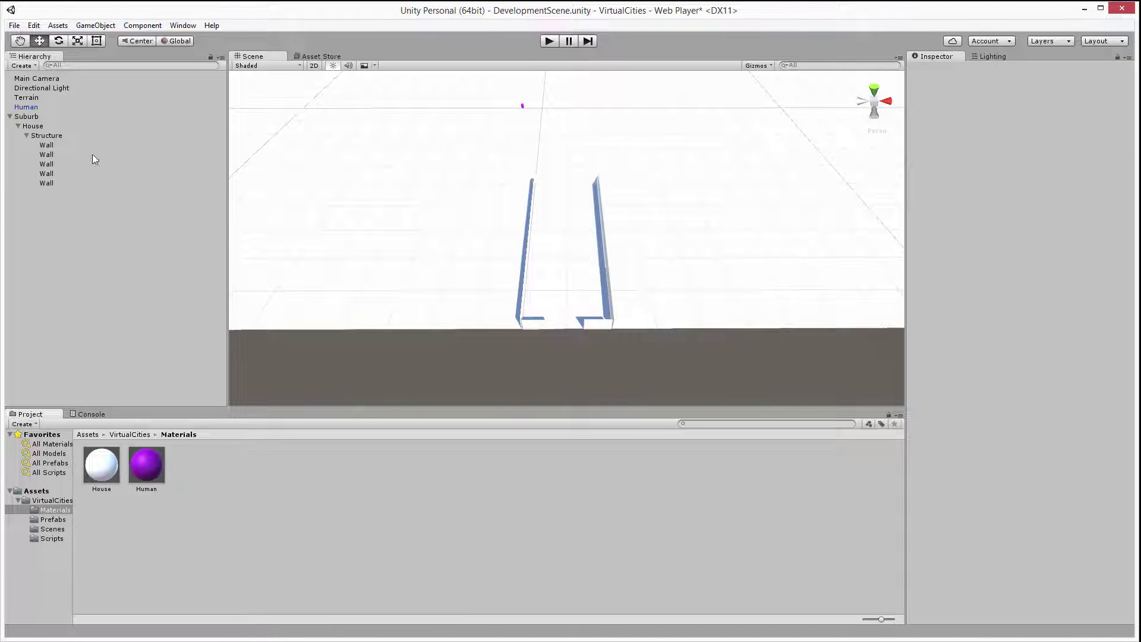
left_click(49, 145)
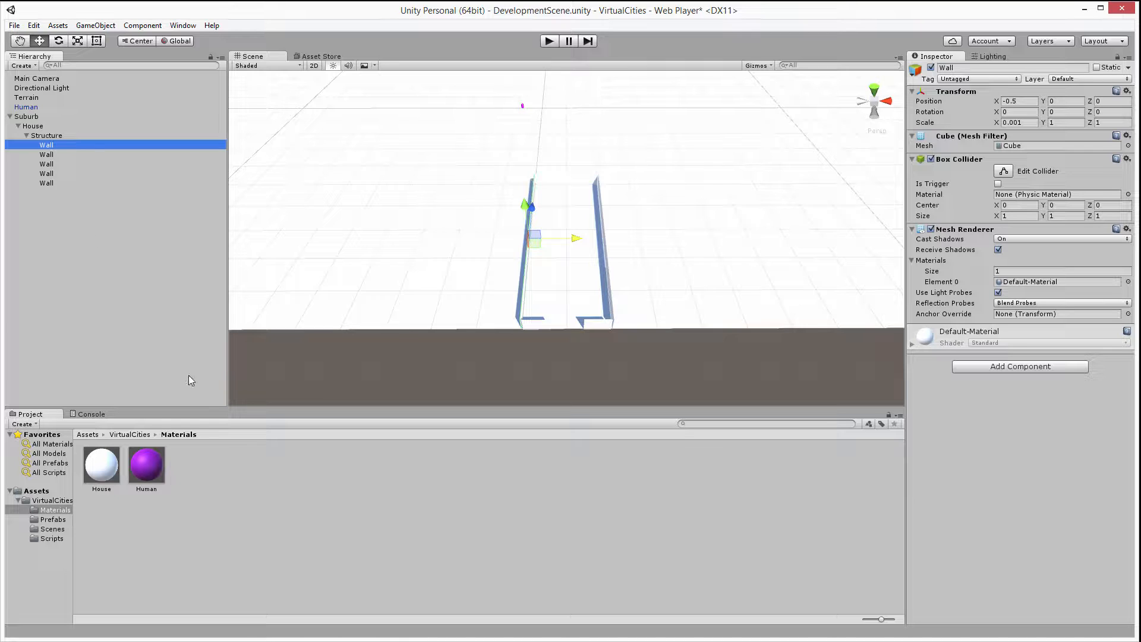
Step: Drag House onto each Wall individually and select all five to verify Element 0 is House
left_click_drag(101, 464, 72, 156)
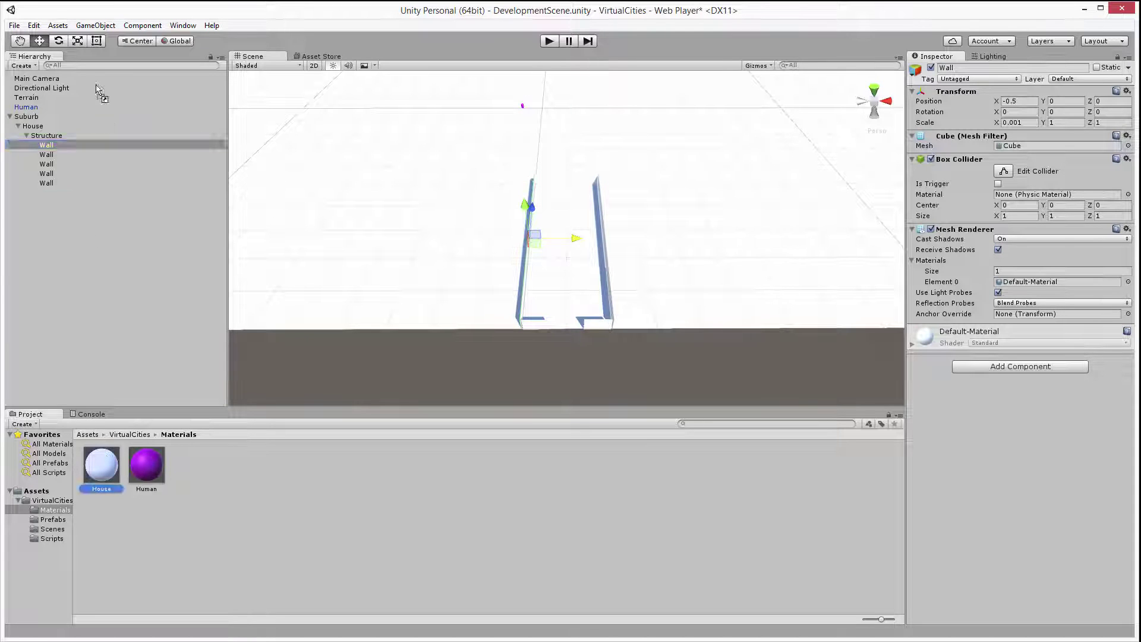
left_click(47, 155)
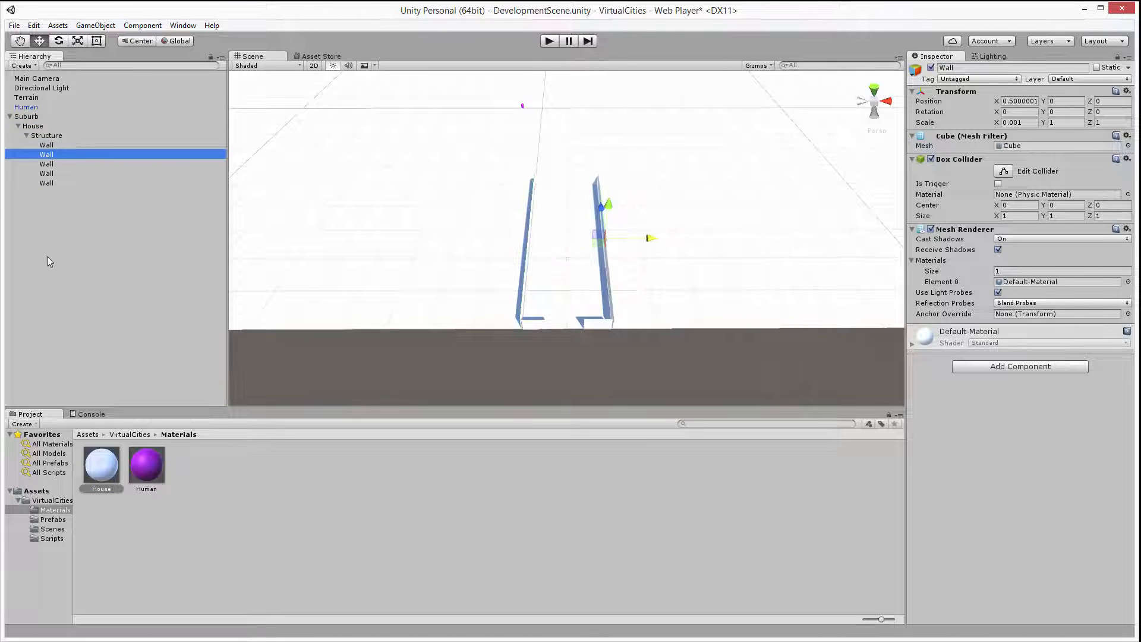
left_click_drag(100, 463, 62, 165)
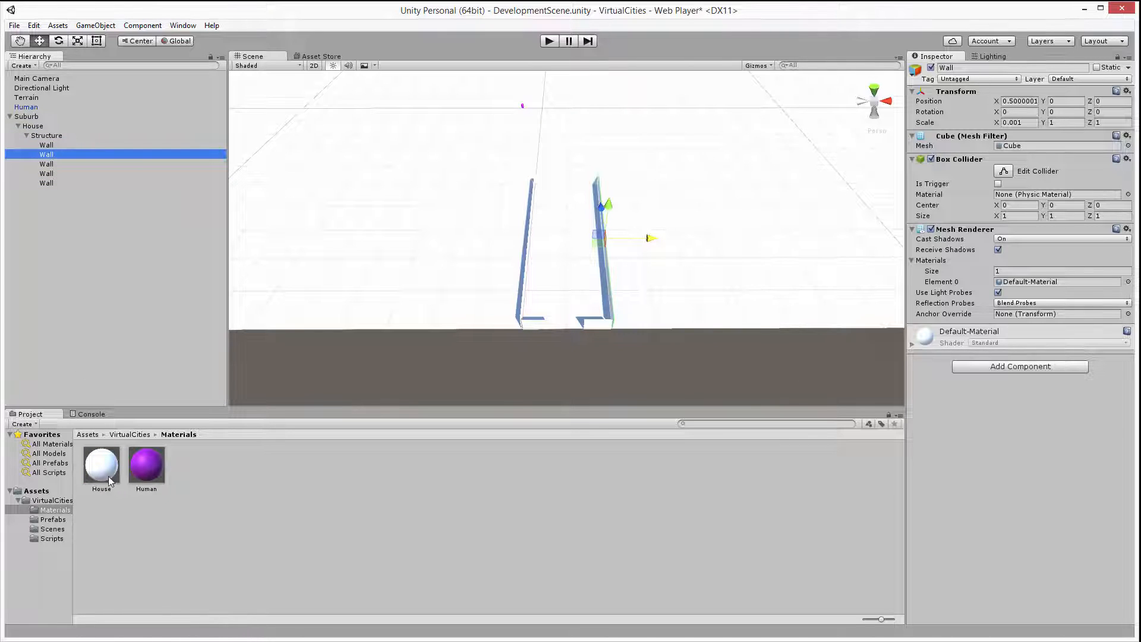
left_click(139, 543)
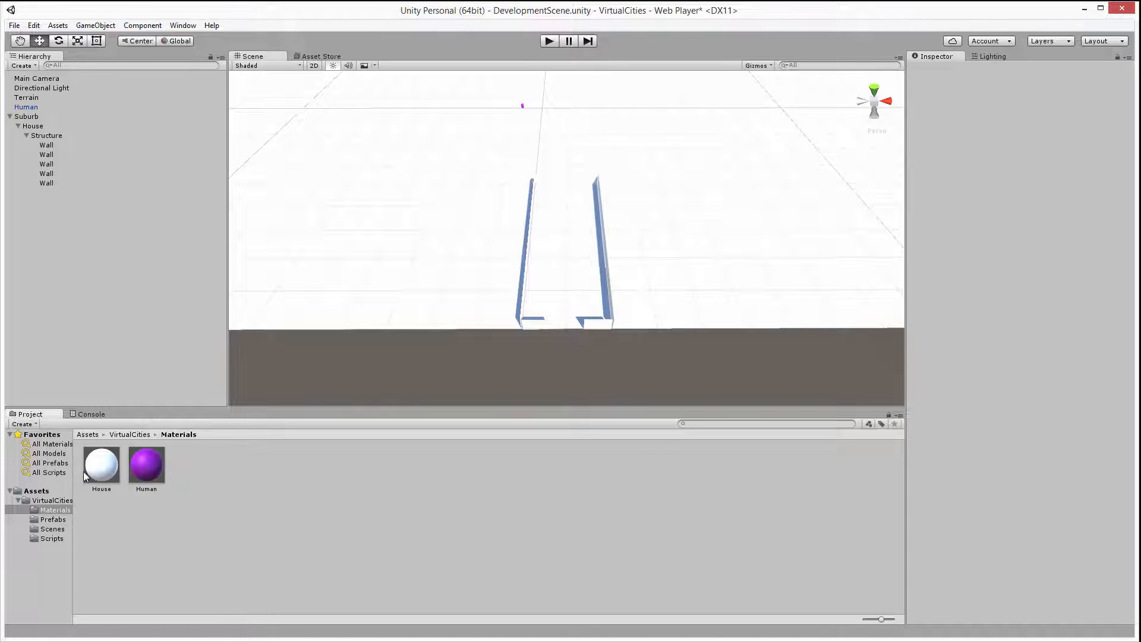
left_click_drag(97, 470, 52, 154)
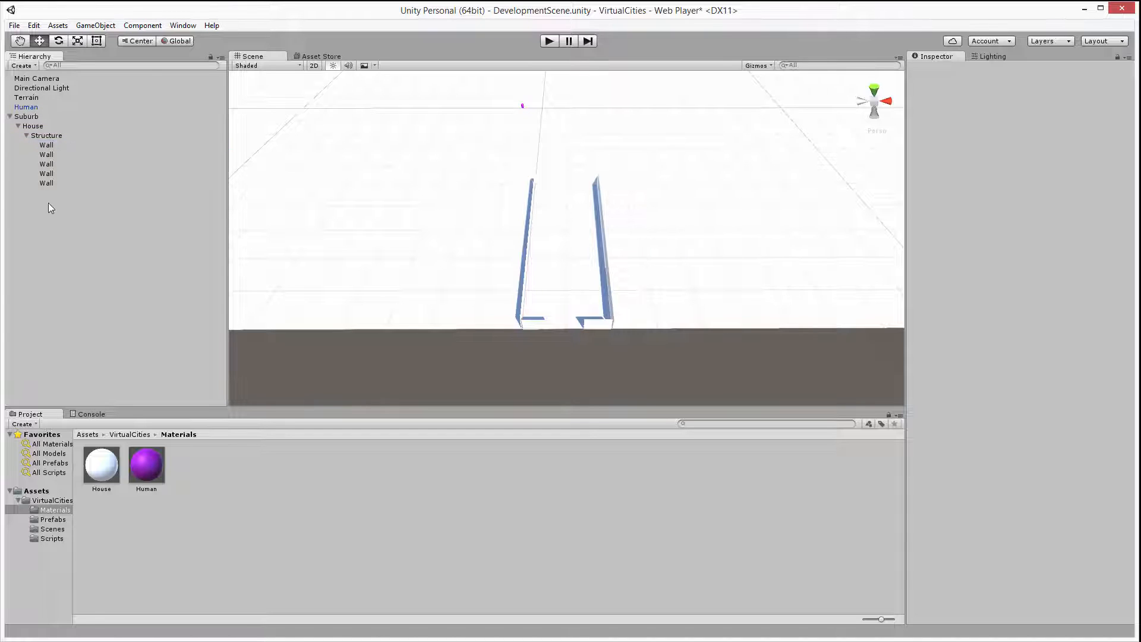
left_click(100, 463)
left_click_drag(100, 464, 47, 165)
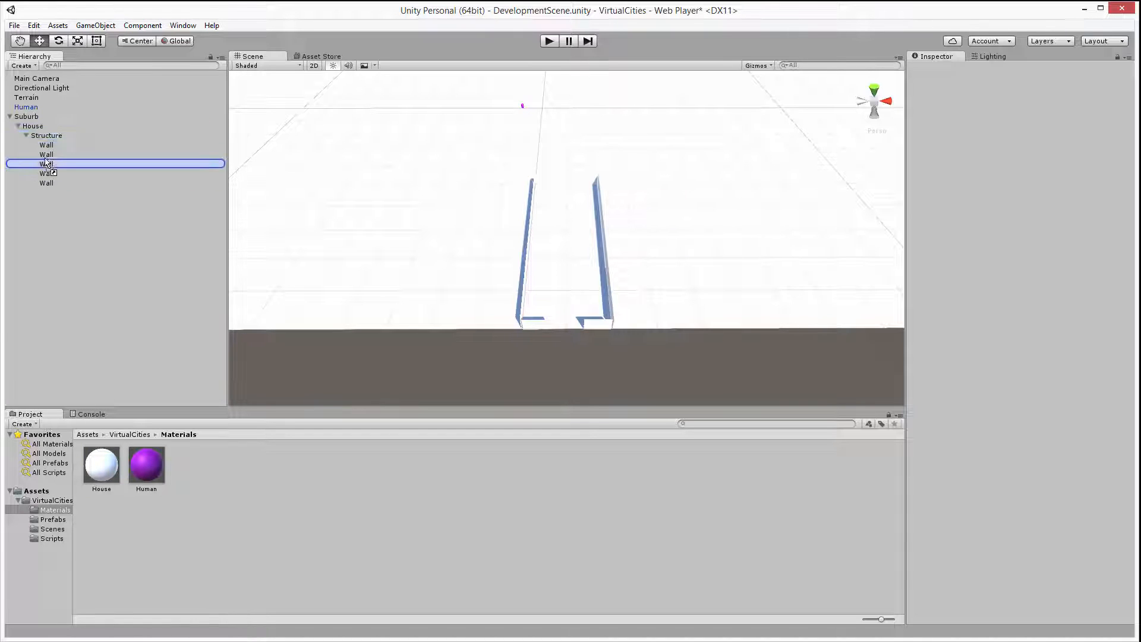
mouse_move(100, 464)
left_mouse_down()
mouse_move(48, 164)
mouse_move(48, 174)
left_mouse_up()
left_click_drag(101, 463, 51, 177)
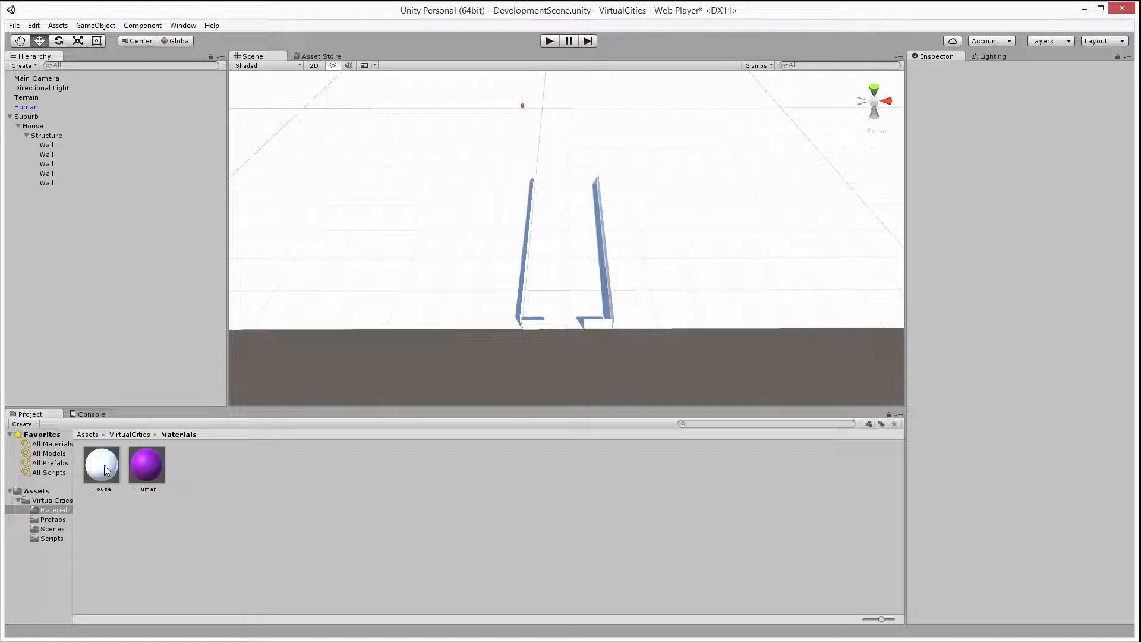
left_click_drag(101, 463, 51, 183)
left_click(47, 145)
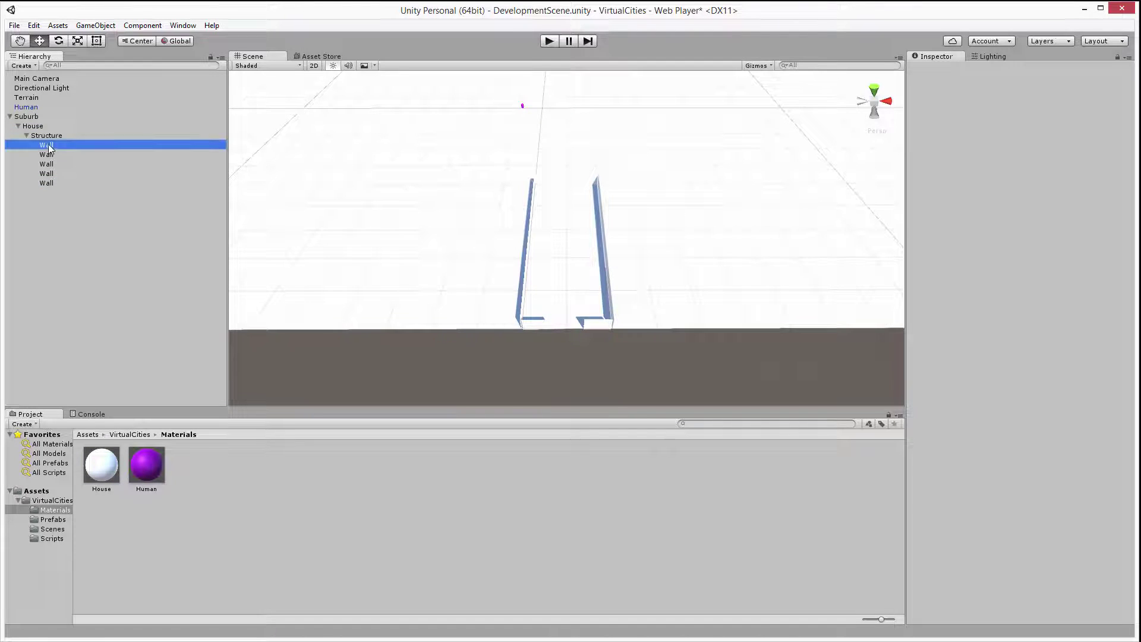
left_click(46, 183, "shift")
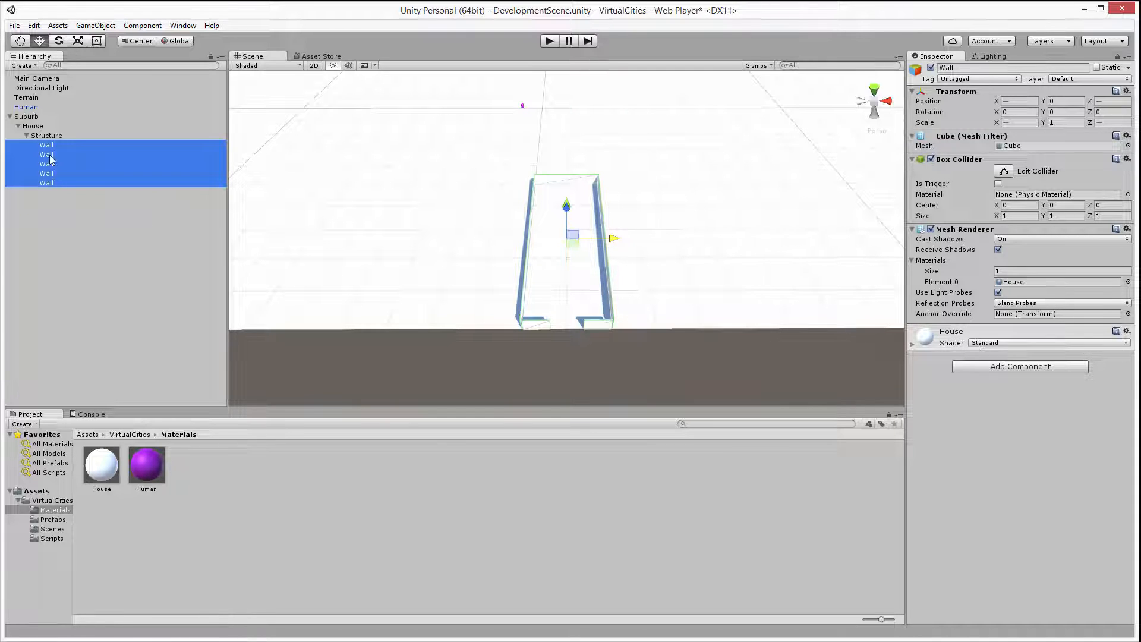
Step: Set the House material's Albedo colour to bright sky blue 54BFFF so the walls render blue
left_click(68, 331)
left_click(101, 465)
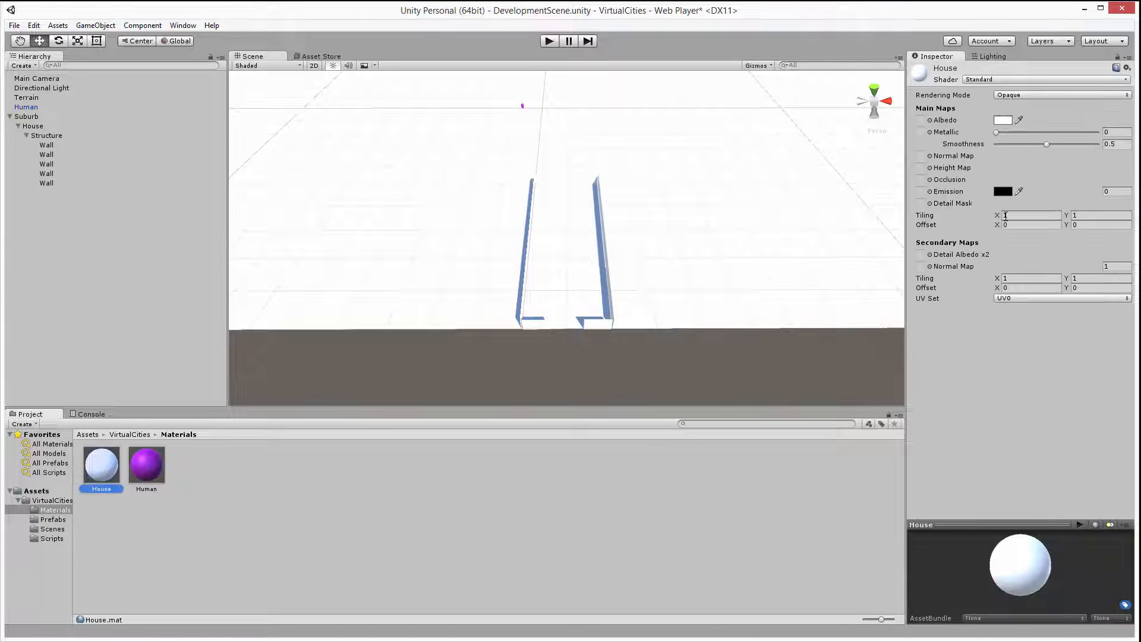
left_click(1003, 120)
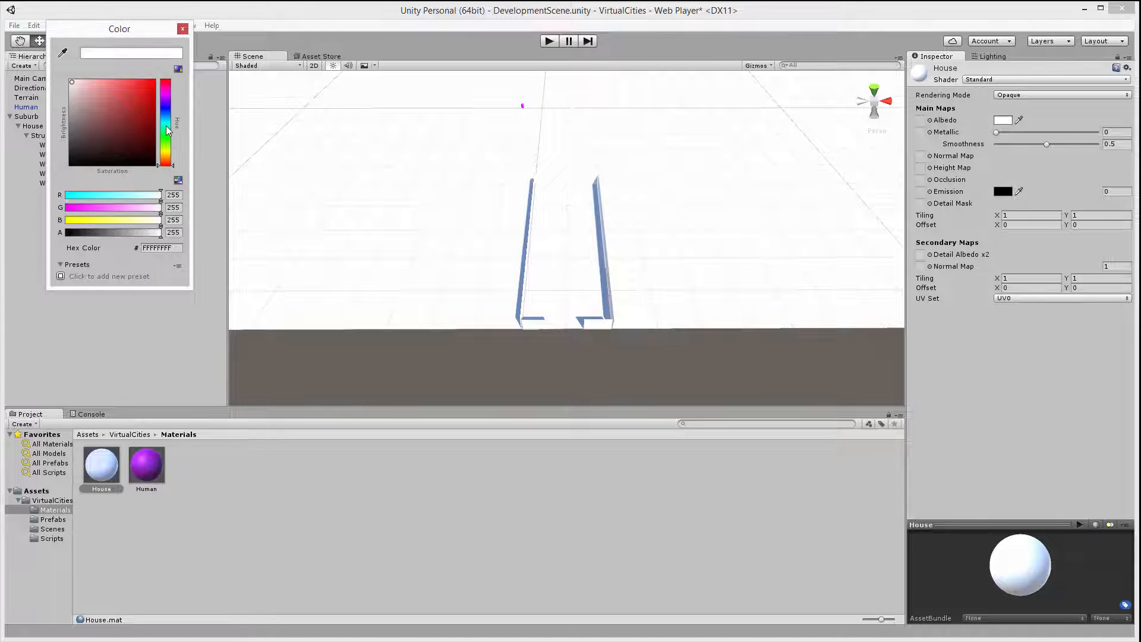
left_click_drag(167, 129, 170, 123)
left_click(93, 92)
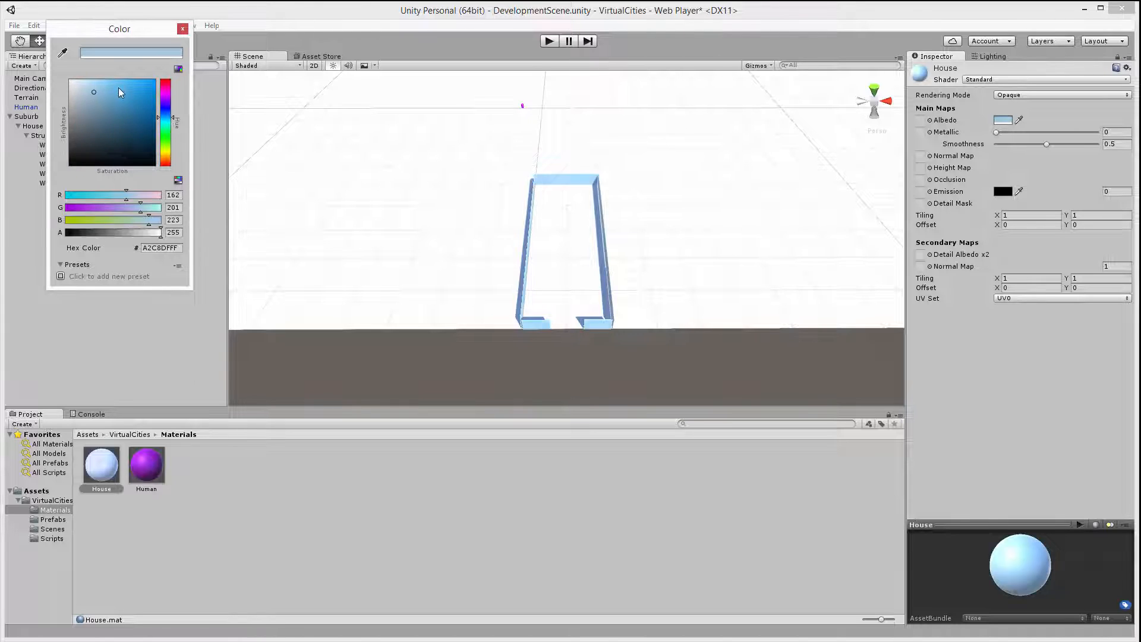
left_click_drag(120, 87, 129, 78)
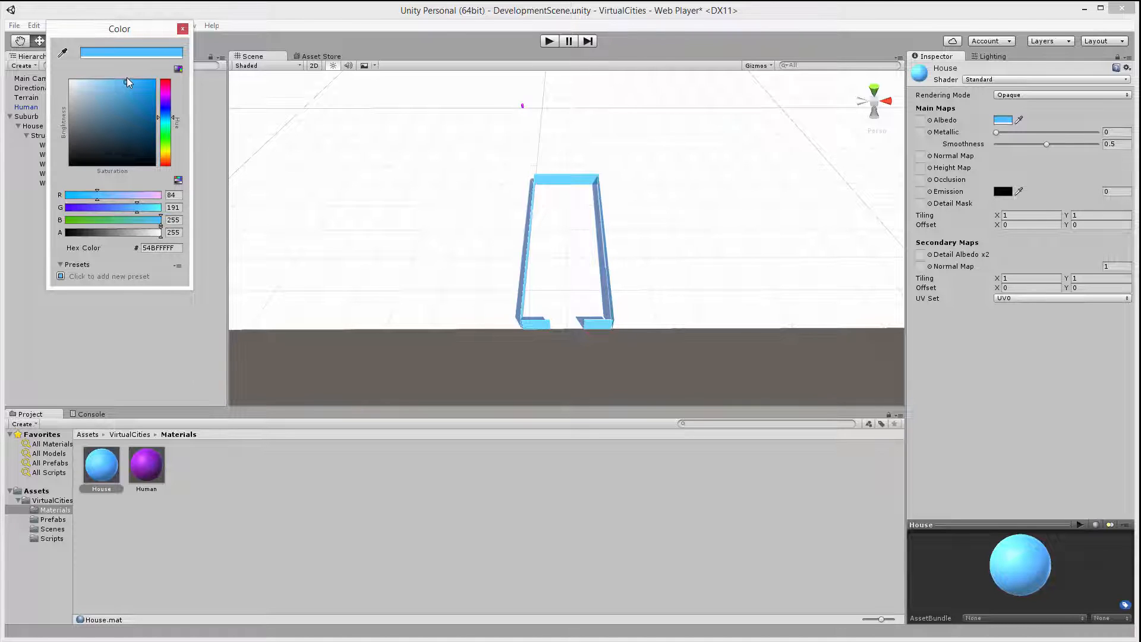
left_click(181, 29)
left_click(54, 125)
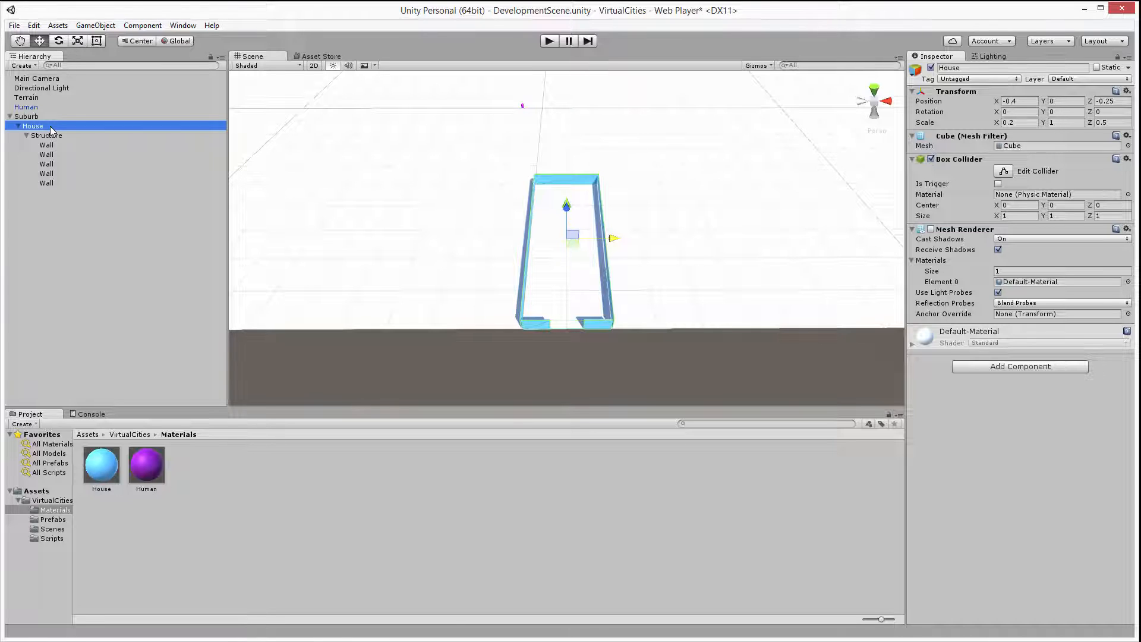
Step: Drag House out of Suburb to sit between Human and Suburb at the scene's top level
left_click_drag(51, 128, 29, 115)
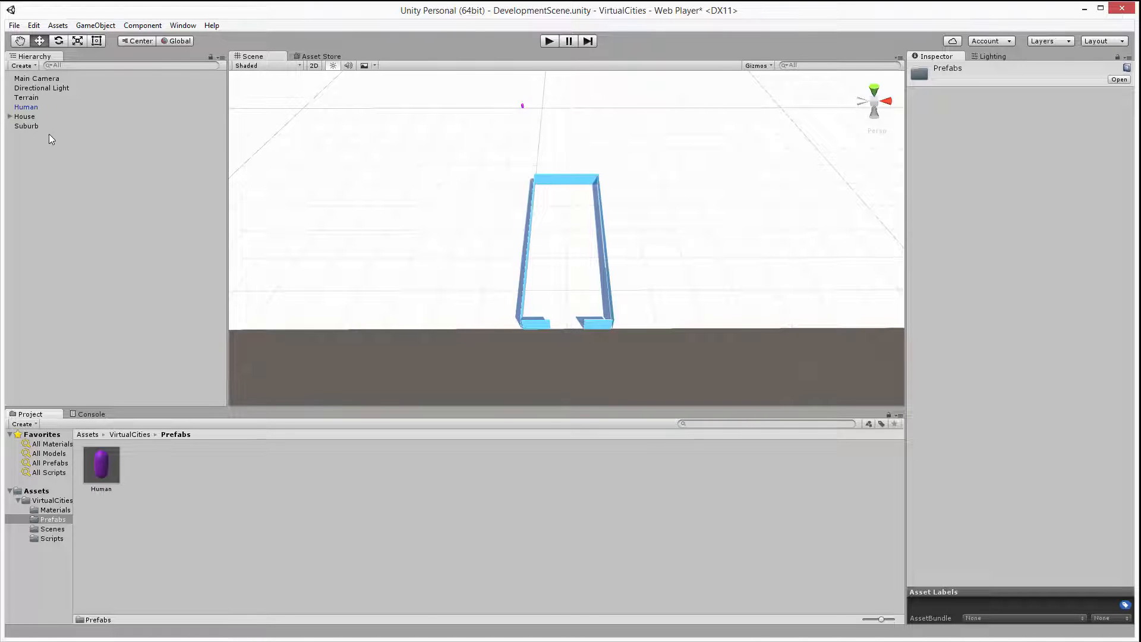
Step: Drag House into the VirtualCities/Prefabs folder to create a House prefab beside Human
mouse_move(25, 116)
left_mouse_down()
mouse_move(234, 546)
mouse_move(193, 465)
left_mouse_up()
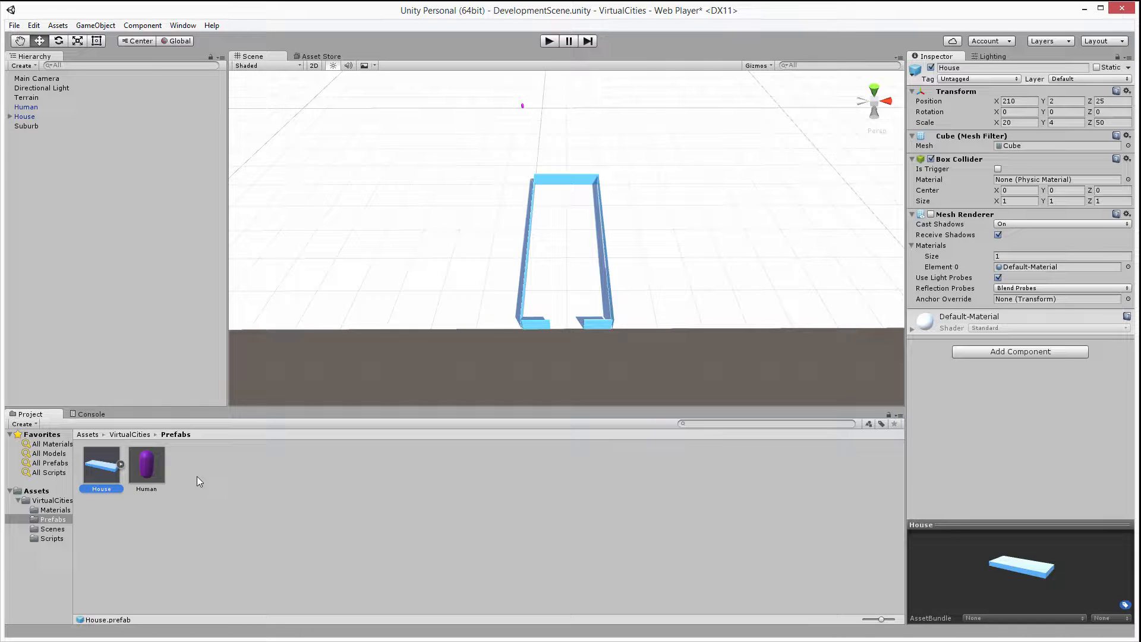
left_click(197, 475)
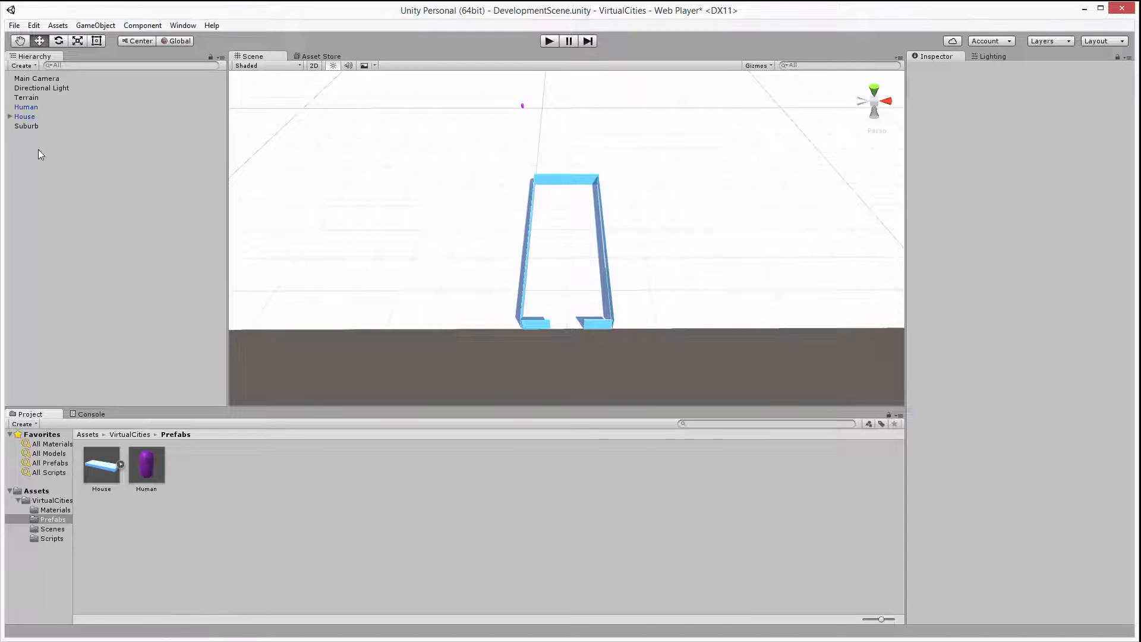
left_click(30, 126)
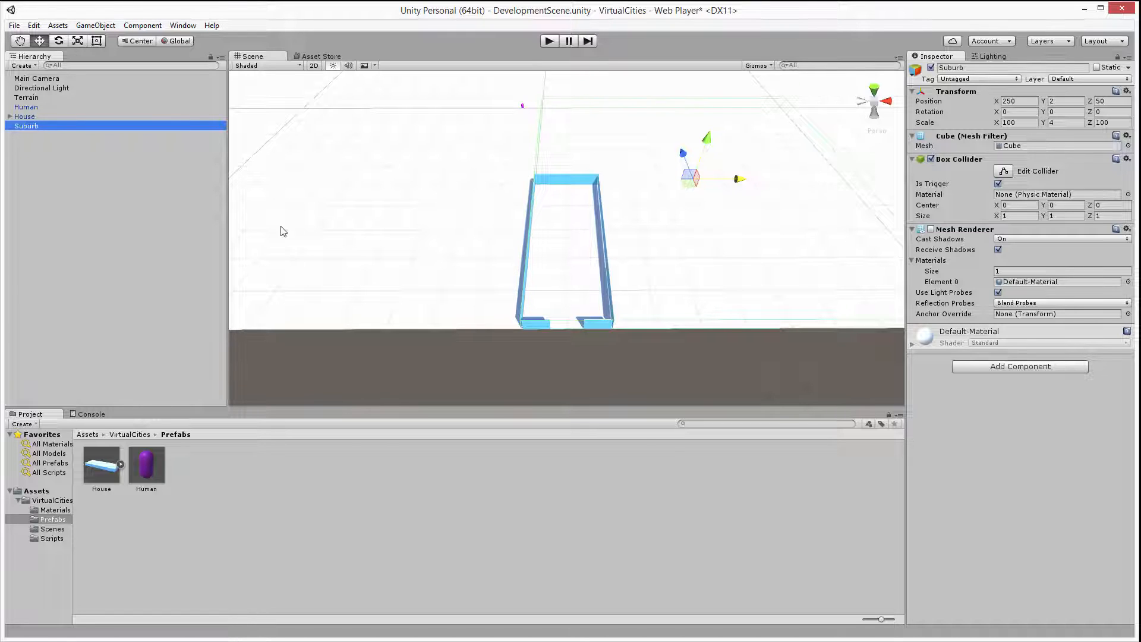
left_click(121, 201)
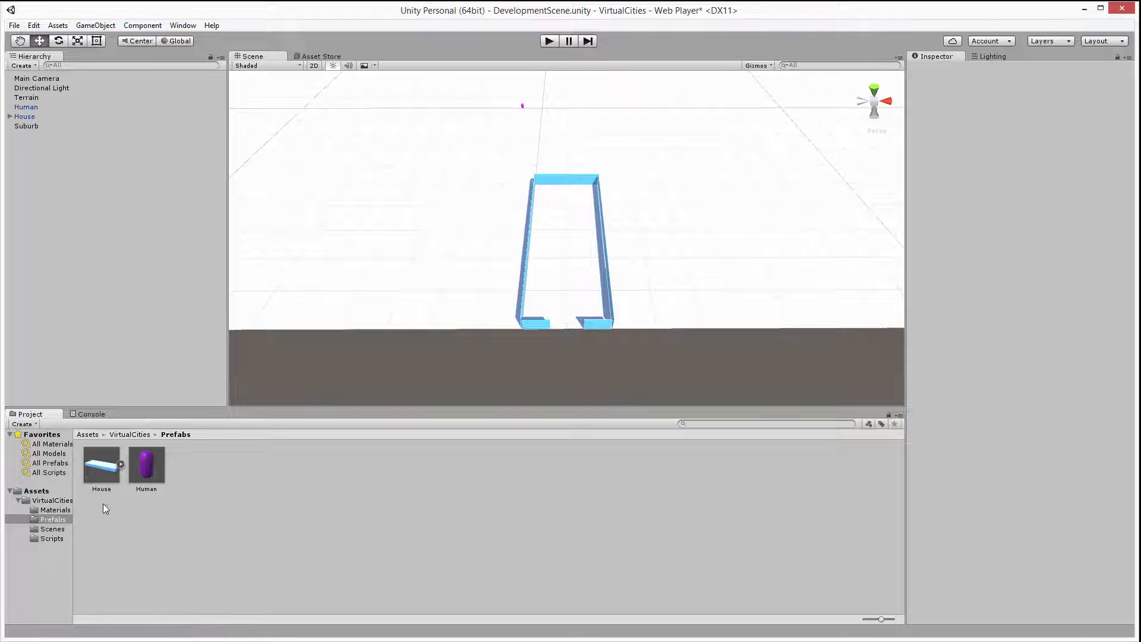
Step: Create a new C# script named GridSpawner in the Scripts folder
left_click(53, 538)
right_click(158, 462)
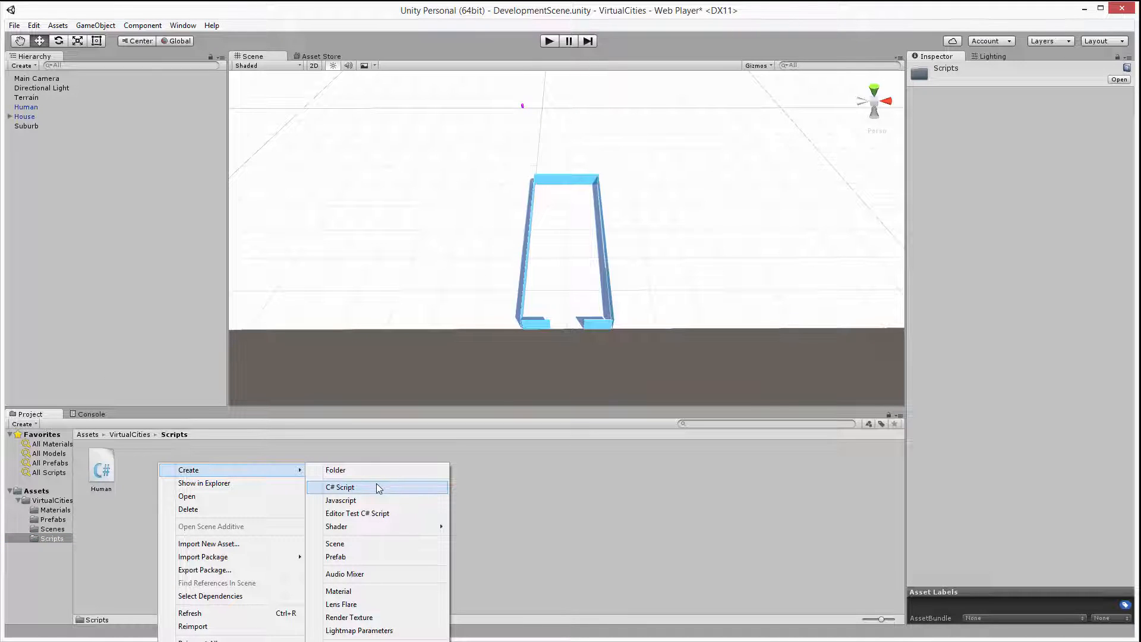
left_click(377, 485)
type("GridSpawner")
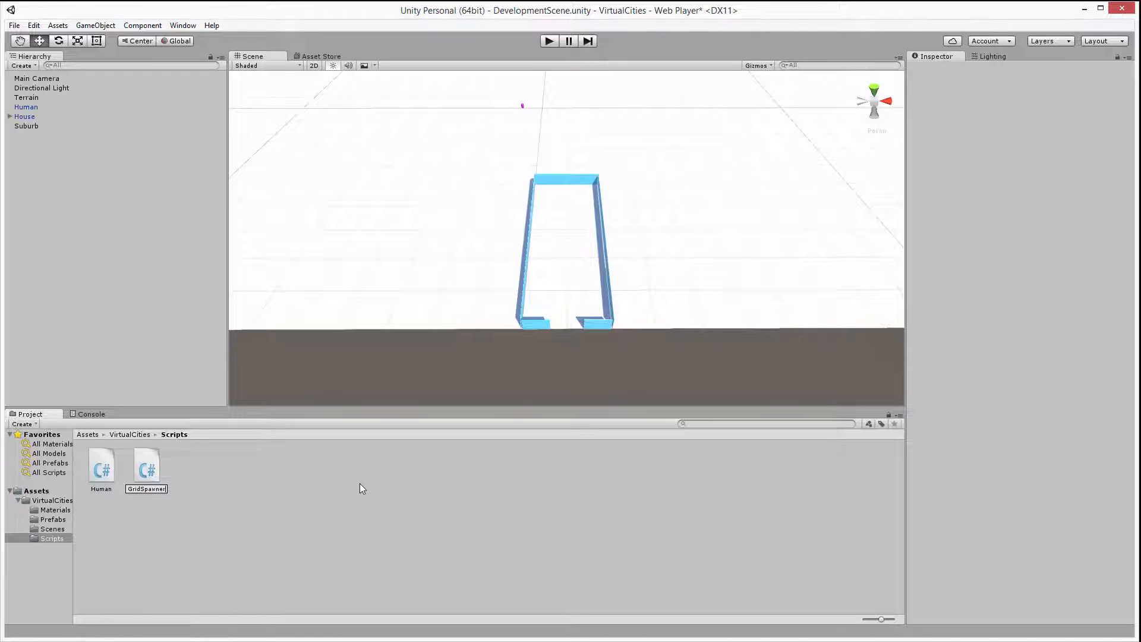
key("Return")
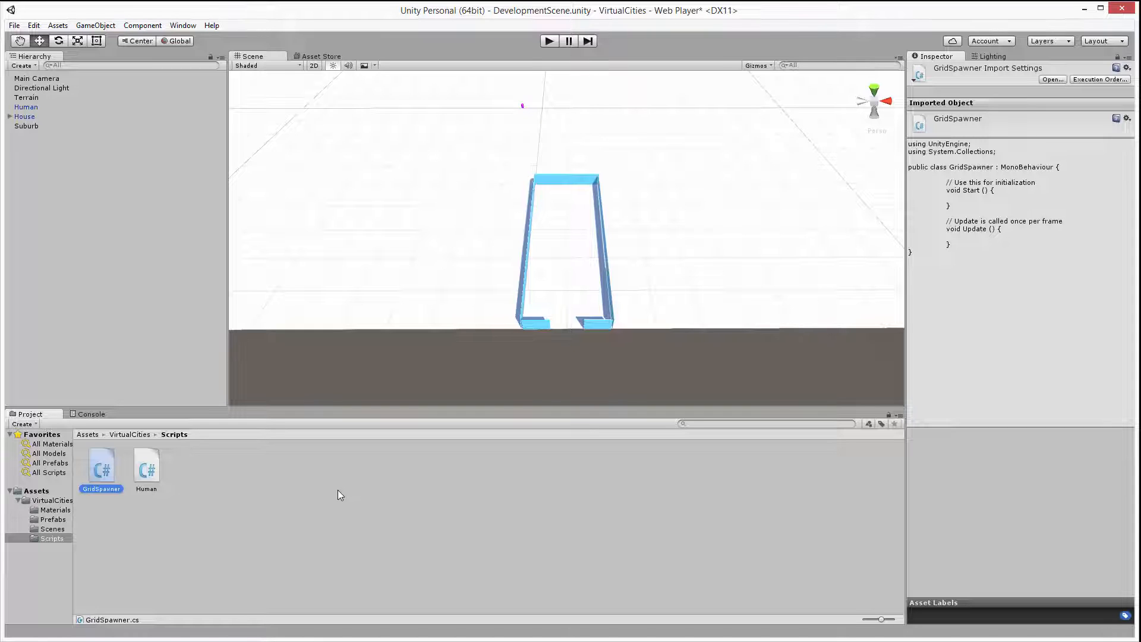
Step: Open GridSpawner in Visual Studio and reformat the document's braces and indentation
double_click(98, 477)
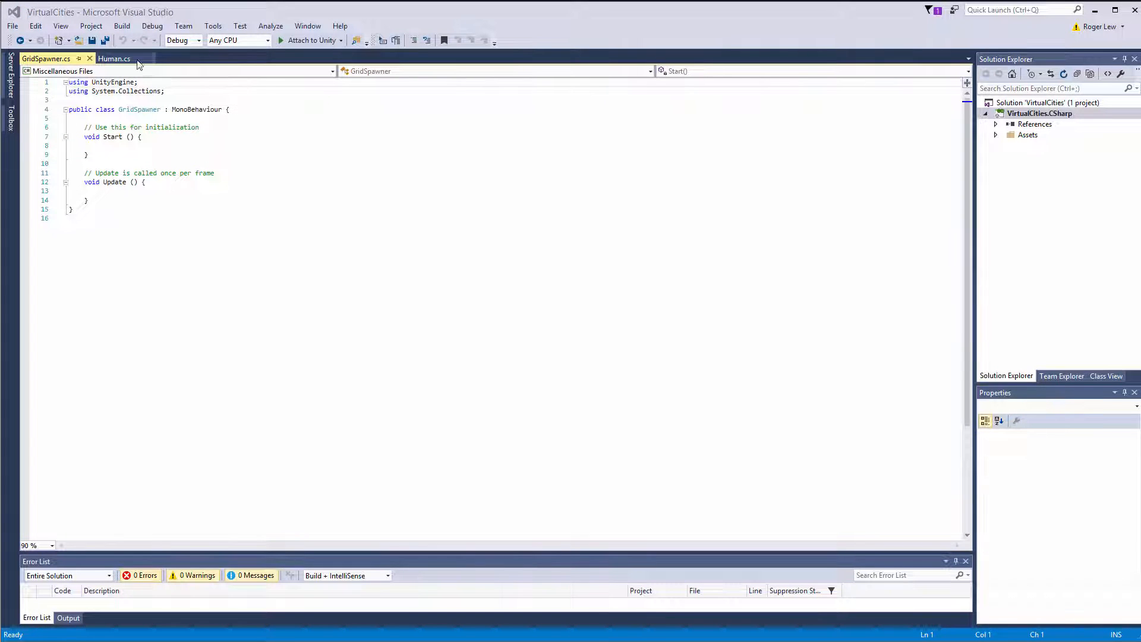
left_click(36, 26)
mouse_move(62, 243)
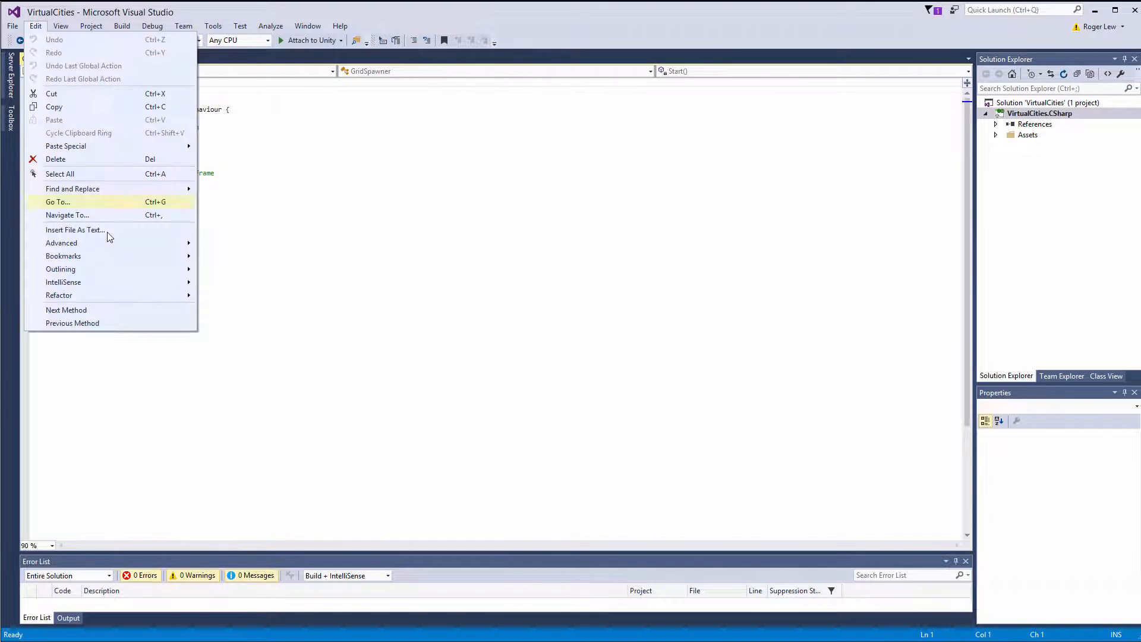
left_click(272, 258)
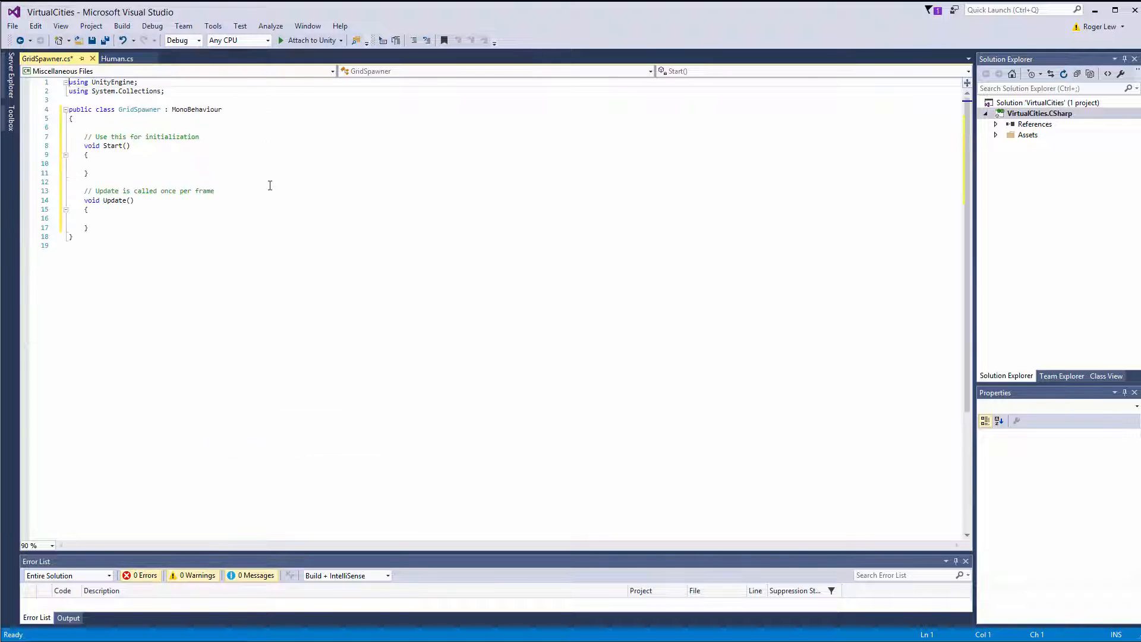
Step: Declare 'public GameObject objectToSpawn;' inside the class and save the script
left_click(277, 124)
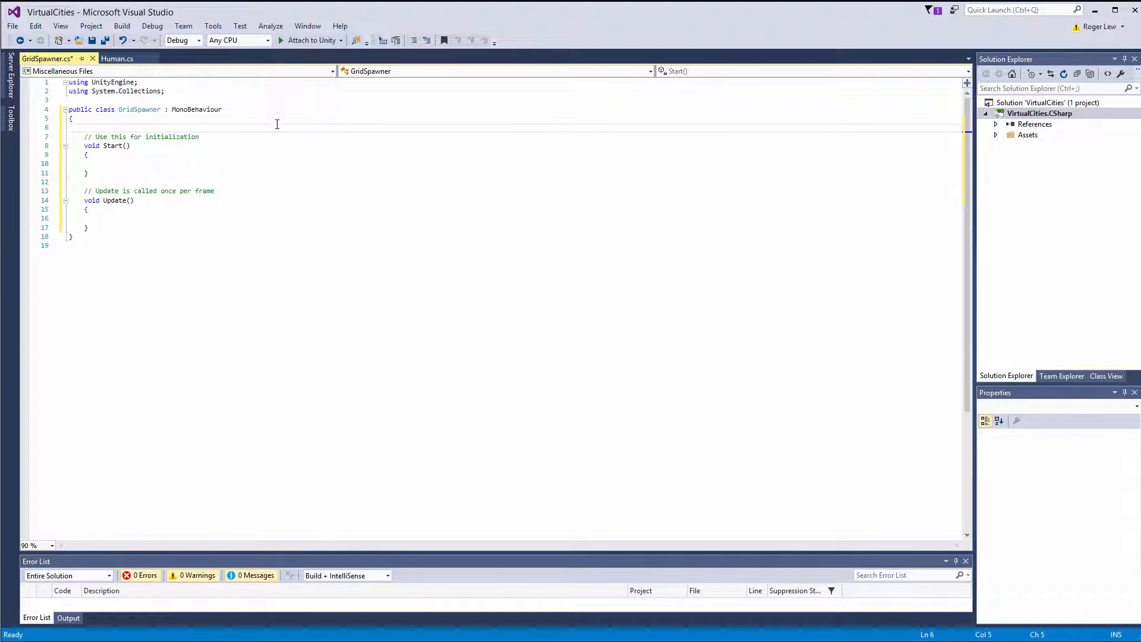
key("Return")
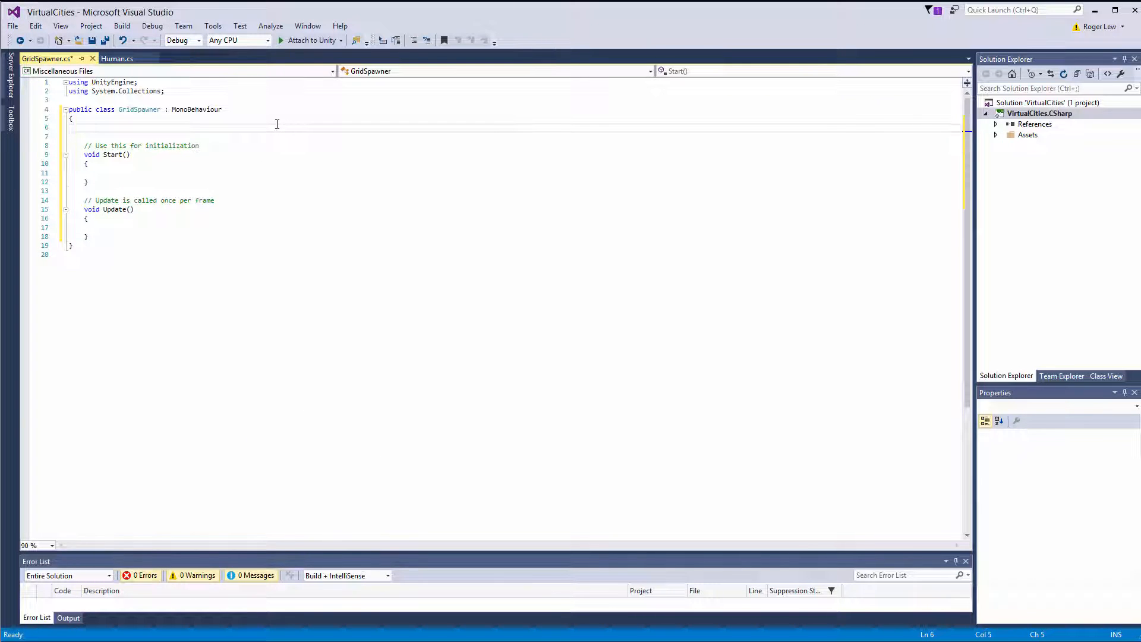
type("public ")
type("GameObjec")
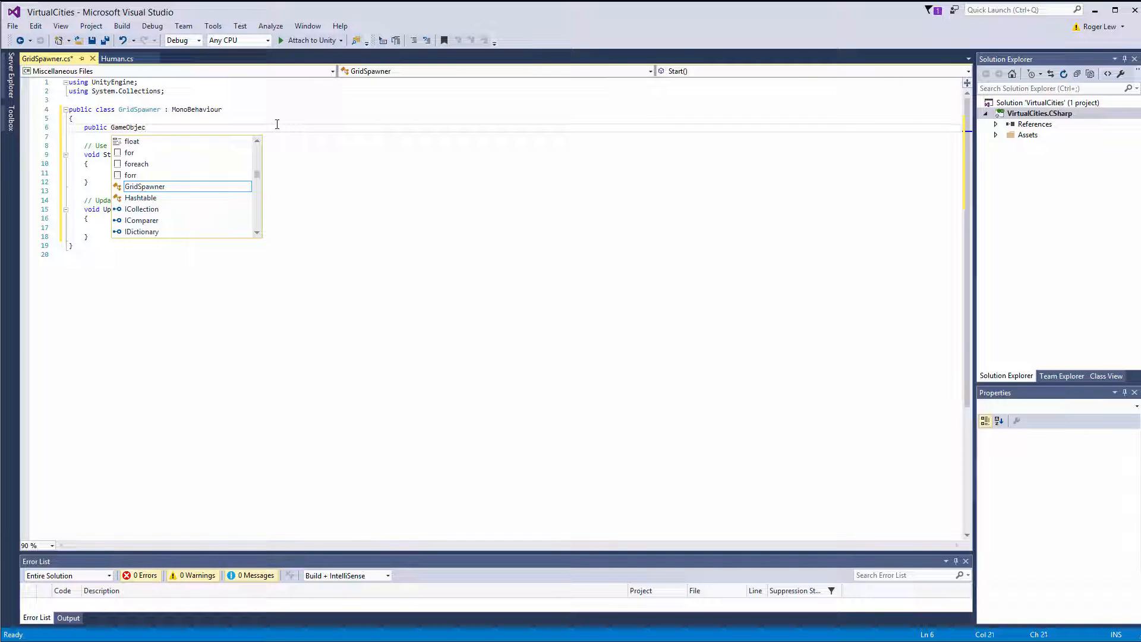
type("t")
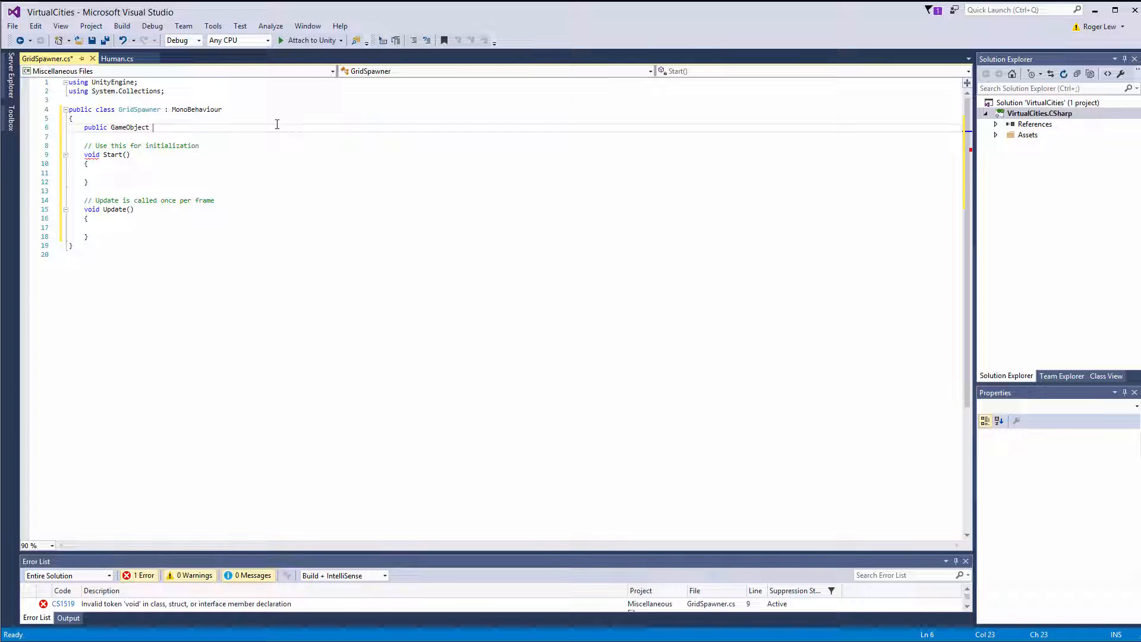
type("objectToSpawn")
type(";")
key("ctrl+Left")
key("ctrl+Left")
key("ctrl+s")
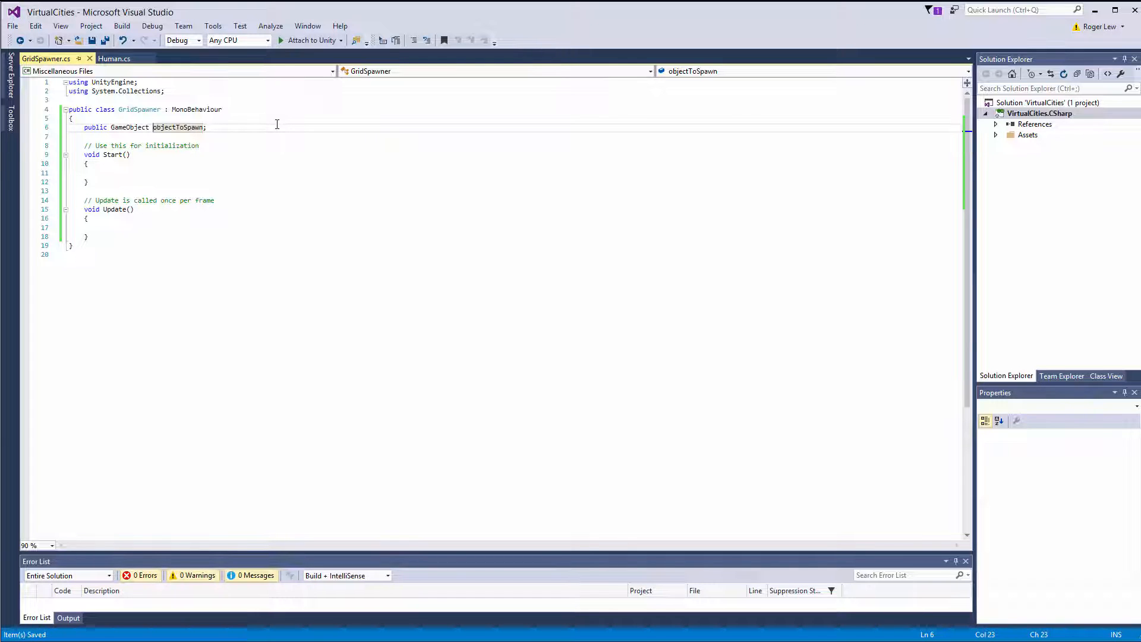
key("End")
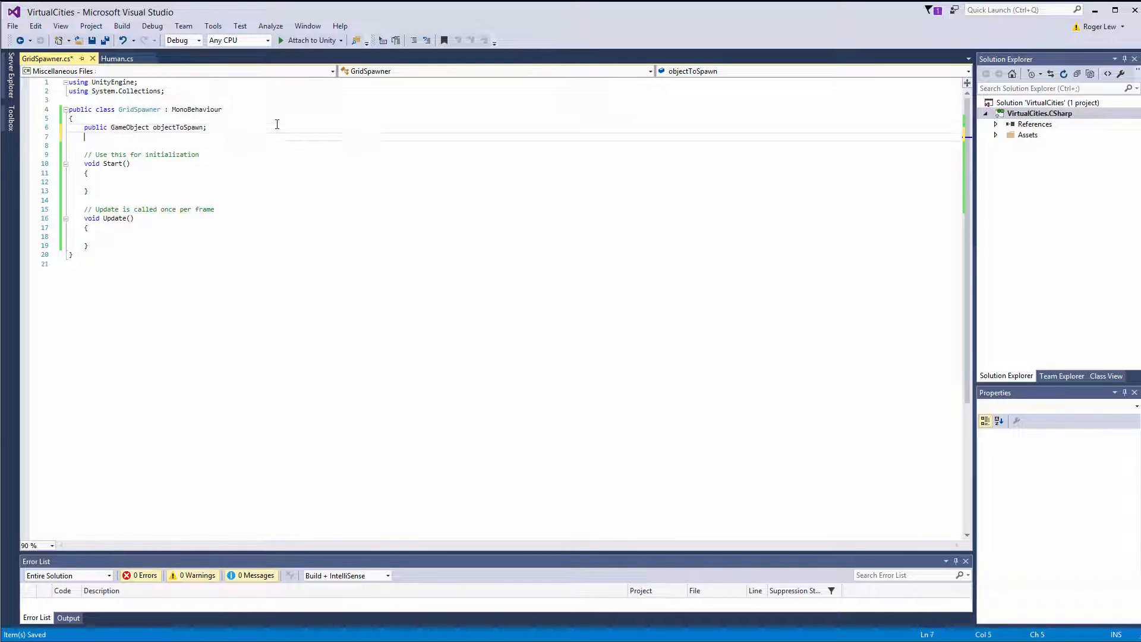
key("Return")
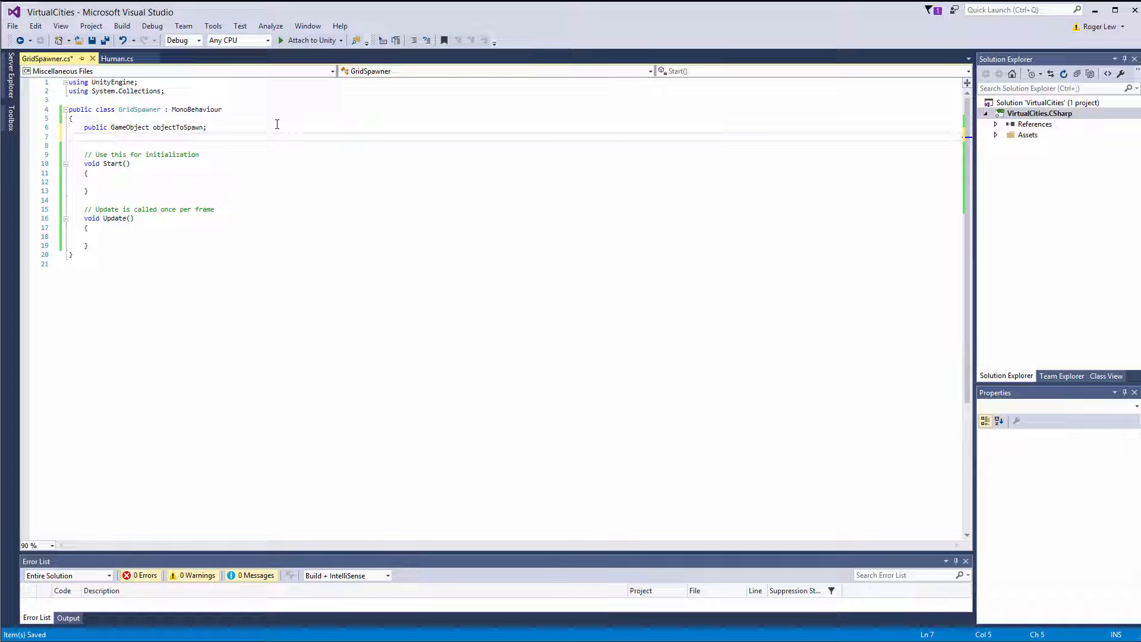
key("alt+Tab")
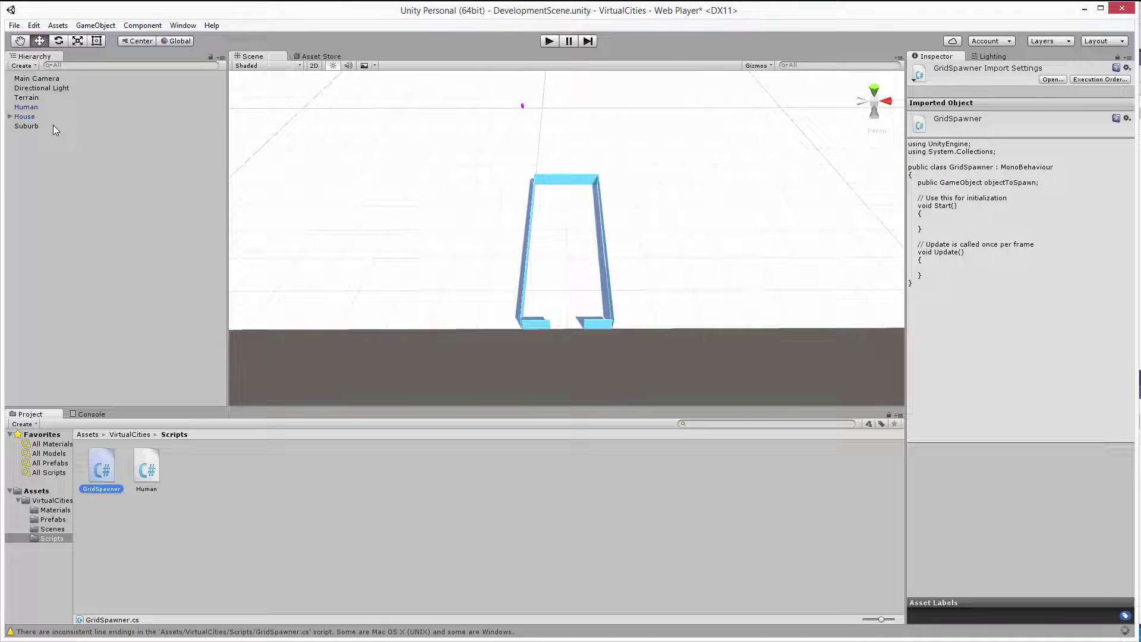
left_click(25, 126)
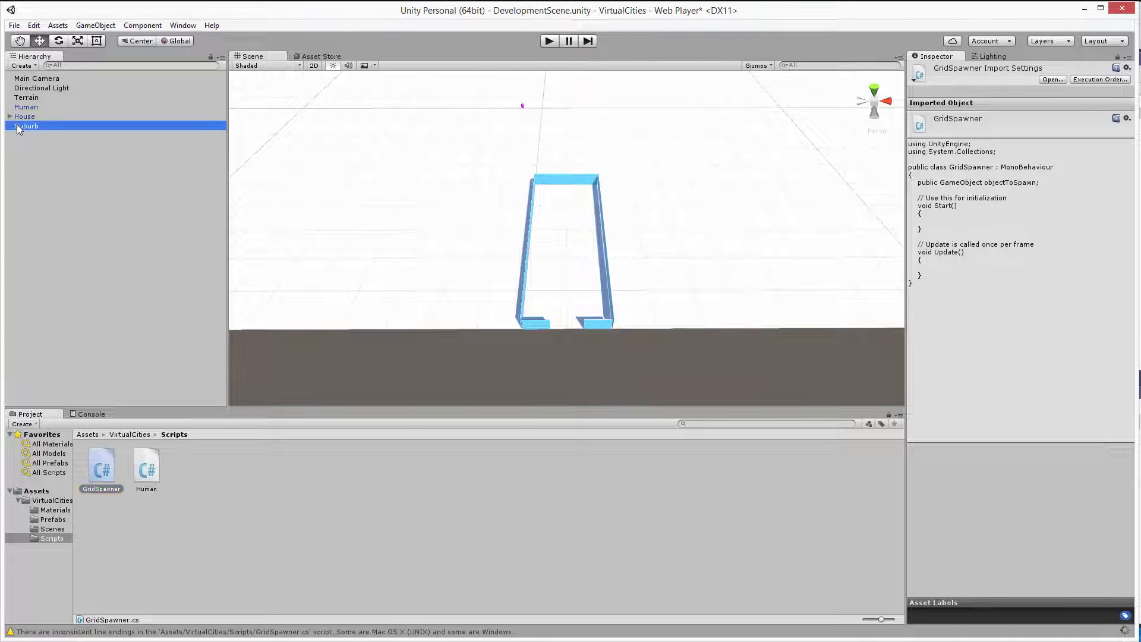
right_click(18, 127)
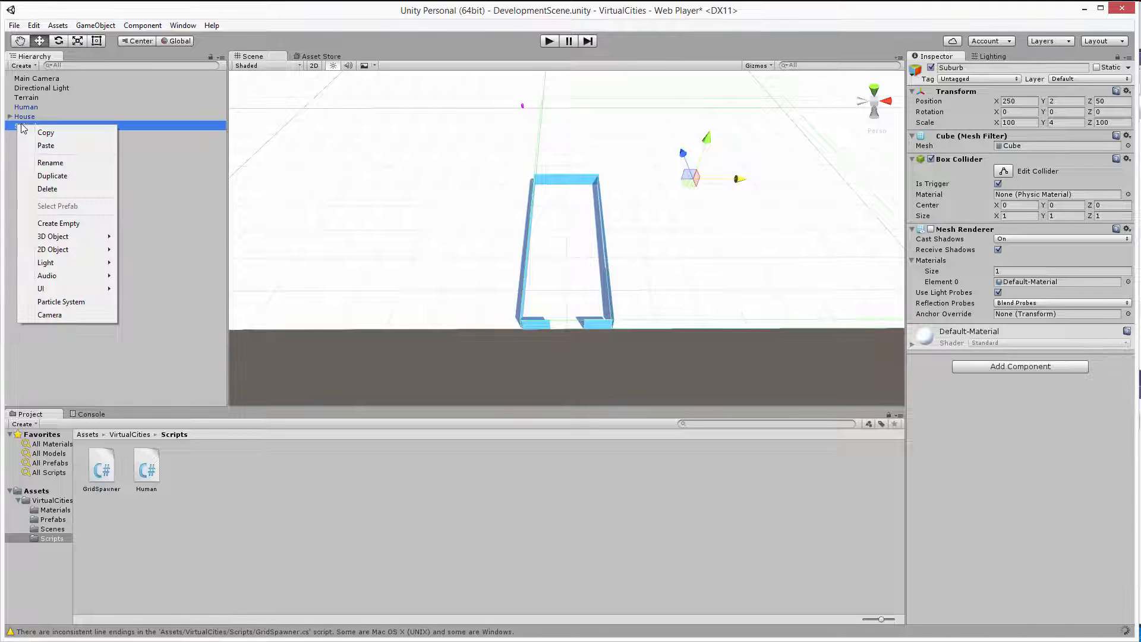
left_click(59, 224)
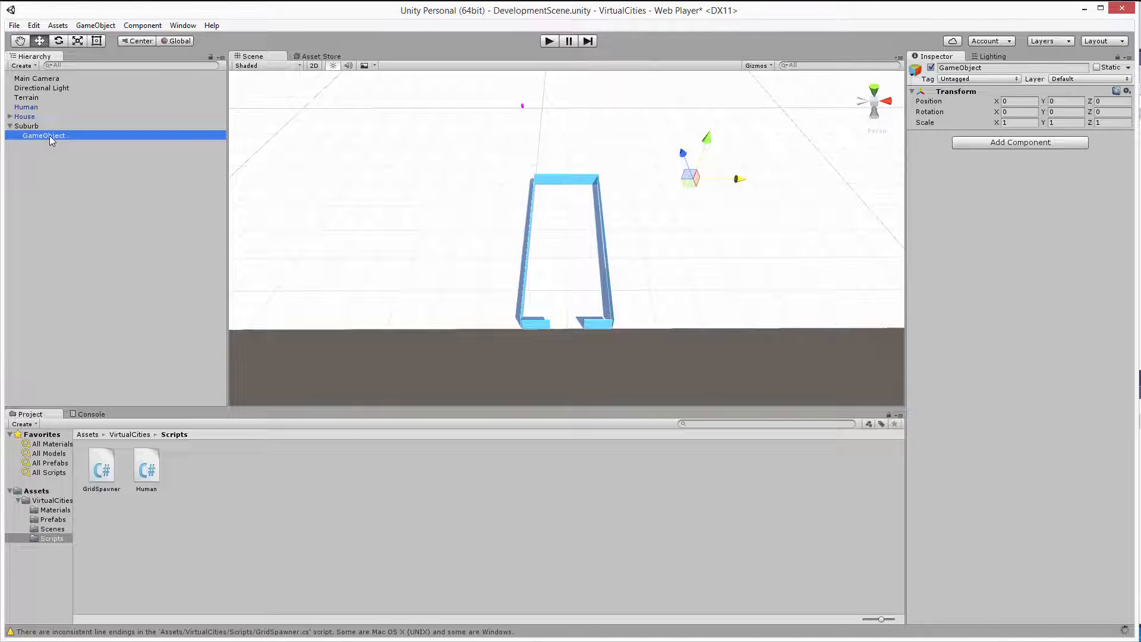
left_click(52, 138)
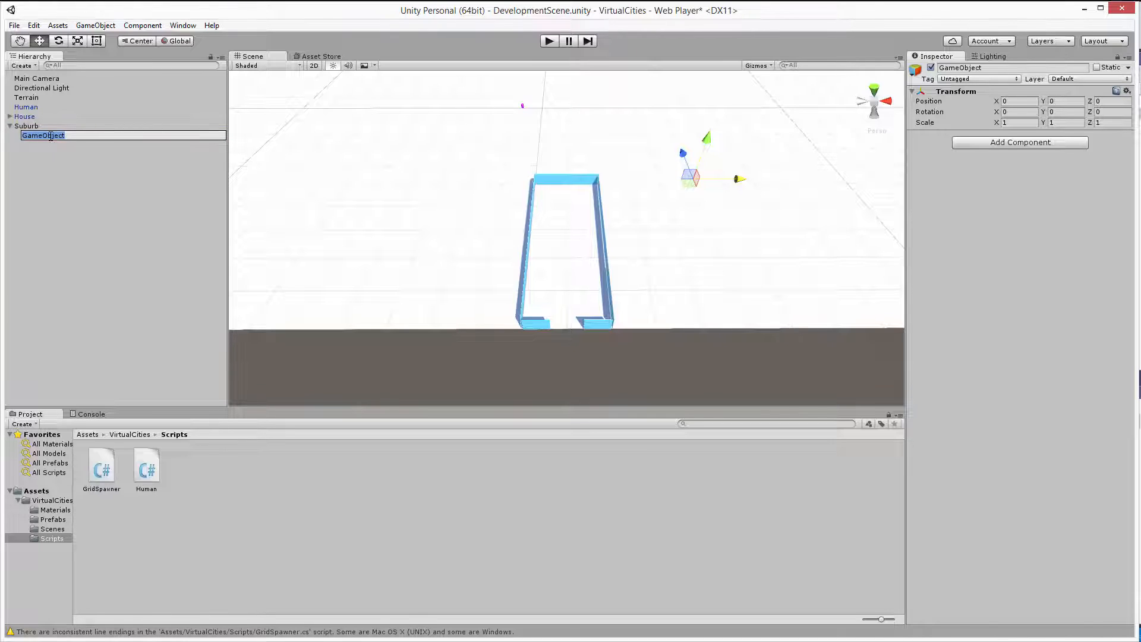
type("GridSpawner")
key("Return")
left_click(63, 136)
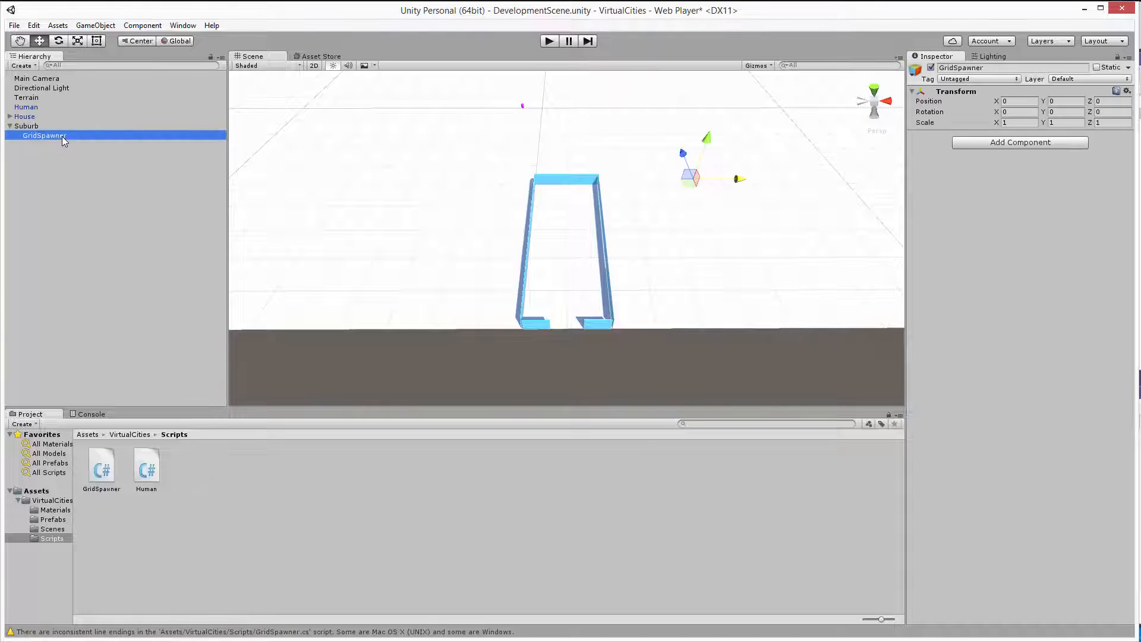
left_click(697, 183)
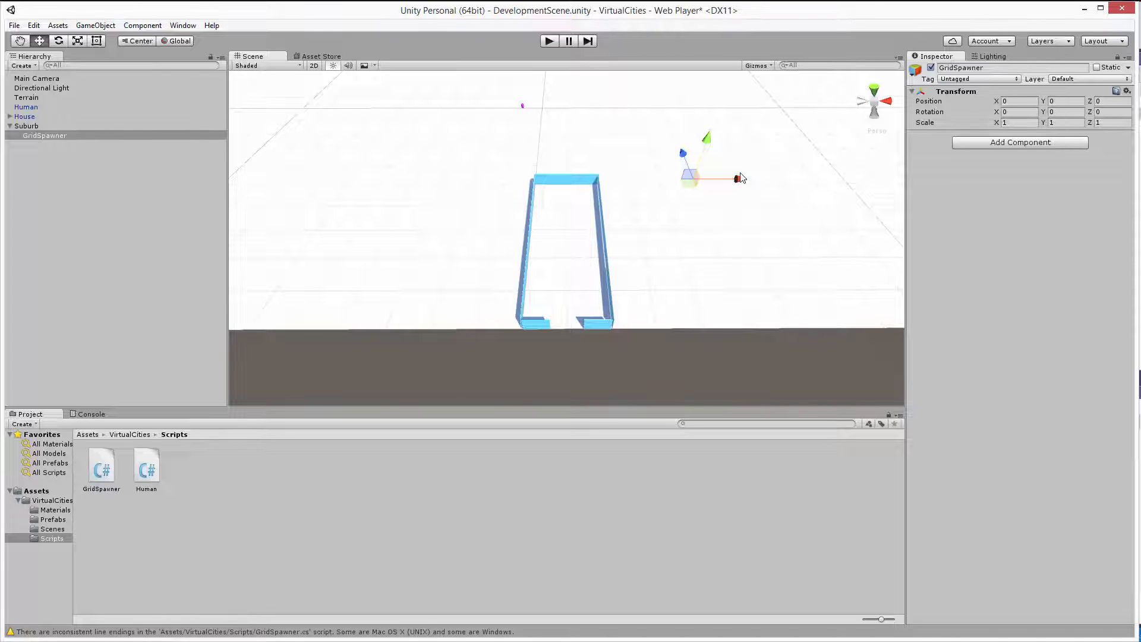
Step: Place GridSpawner at X -0.4 with a small negative Z inside the house outline, then return to Visual Studio
left_click_drag(740, 179, 606, 189)
left_click_drag(566, 140, 562, 217)
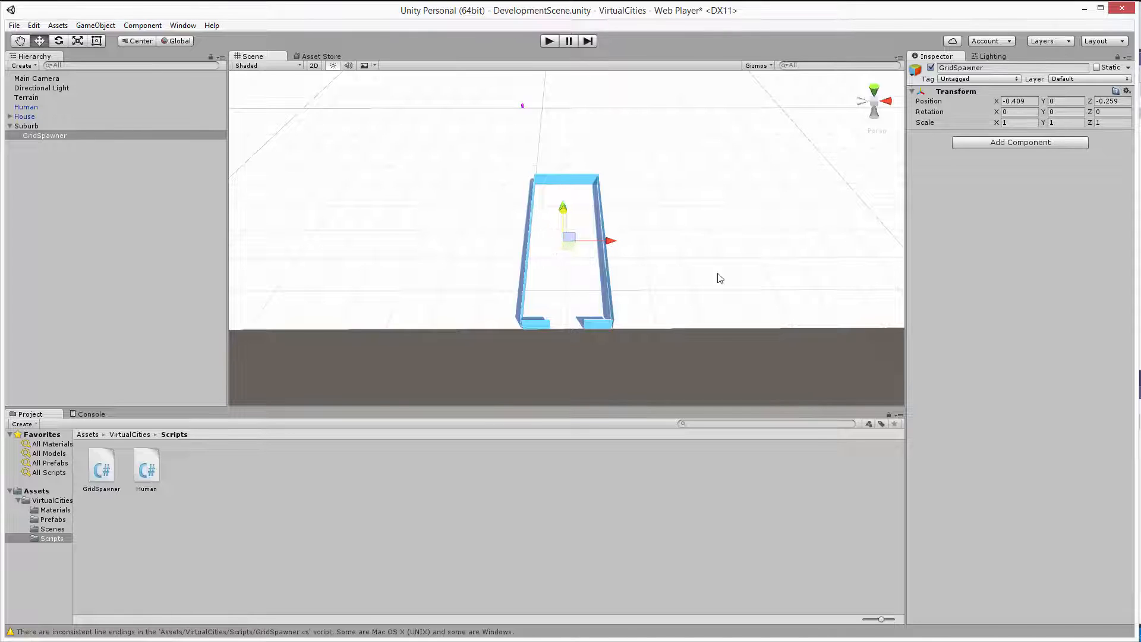
left_click(1014, 101)
type("-0.4")
key("Tab")
key("Tab")
type("-")
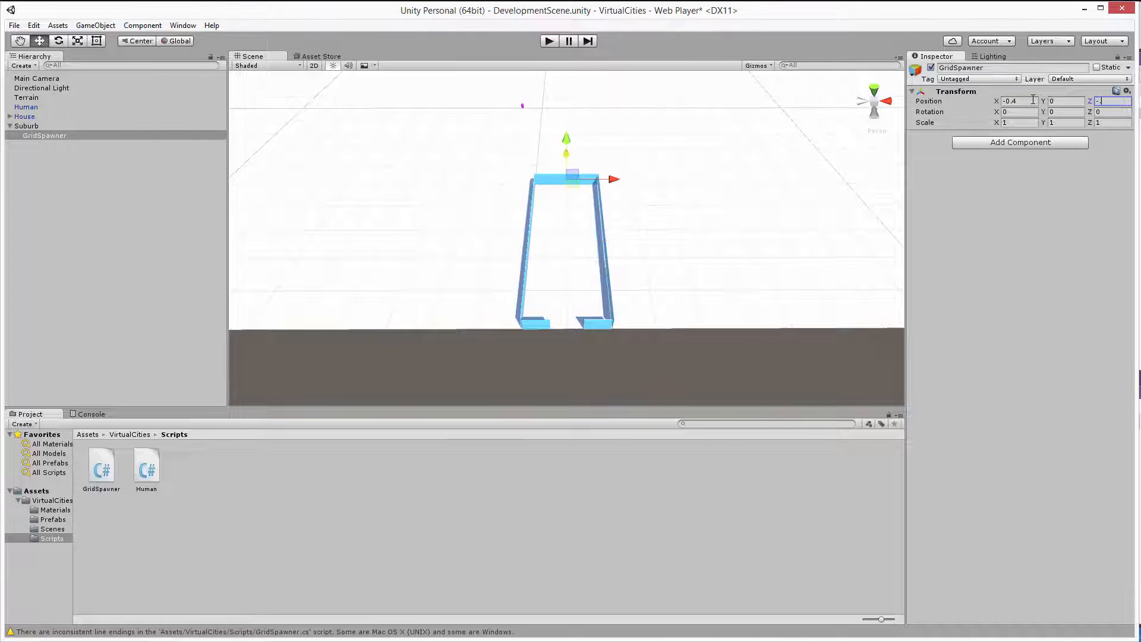
type("0.4")
left_click(112, 200)
key("alt+Tab")
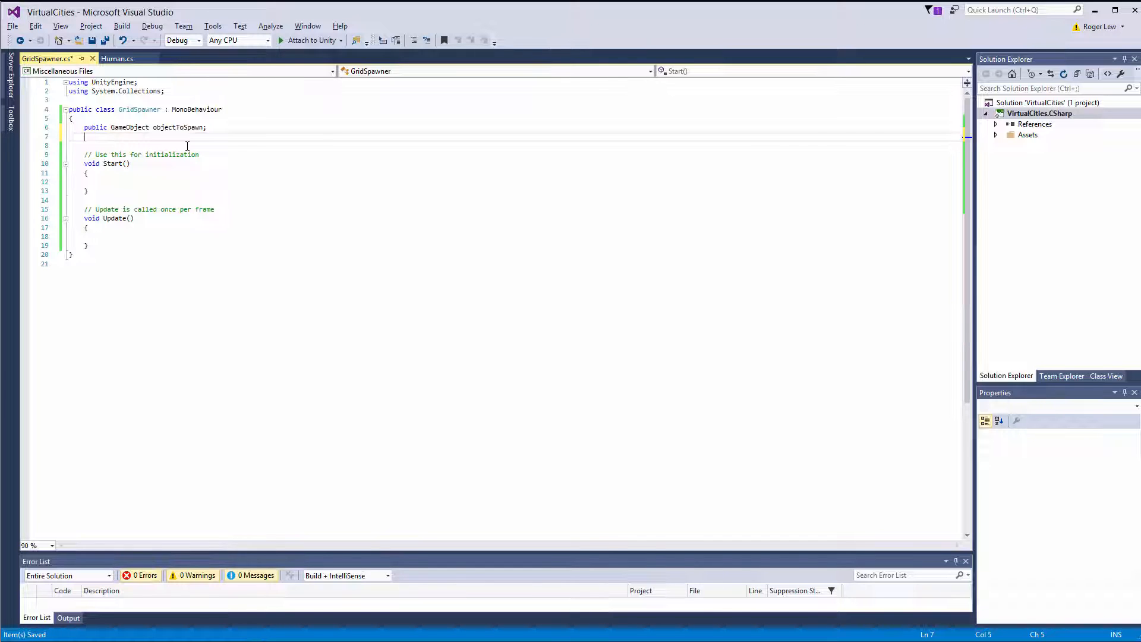
type("public int nu")
type("mFor")
type("ward = ")
type("2;")
Step: Declare public numForward, numRight, forwardSpacing and rightSpacing fields in GridSpawner and save the script
key("Return")
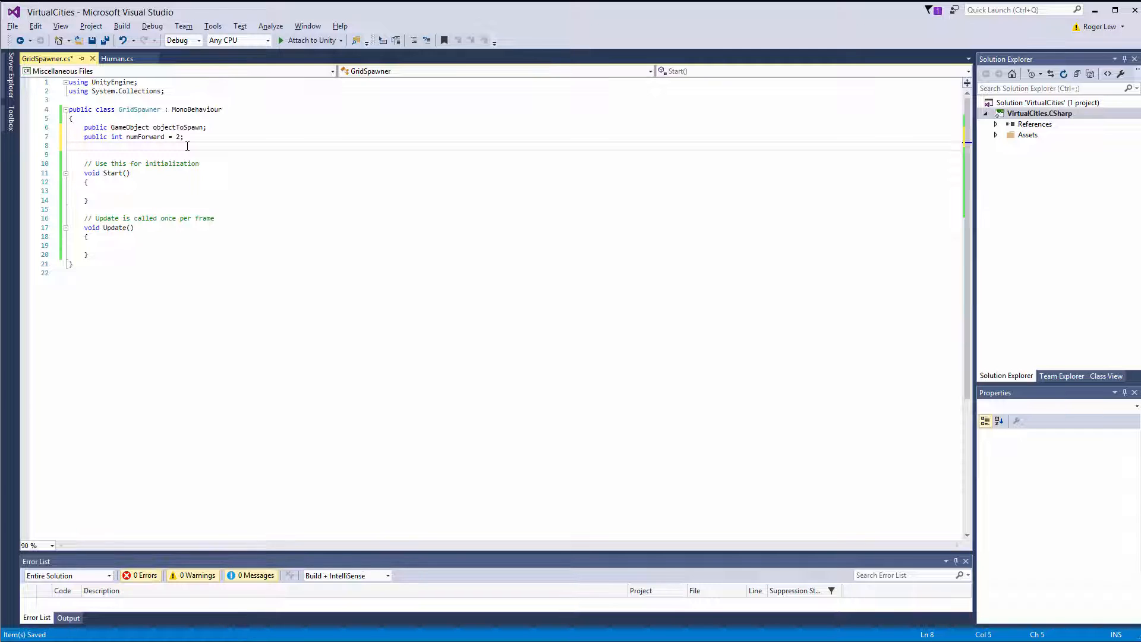
type("public int")
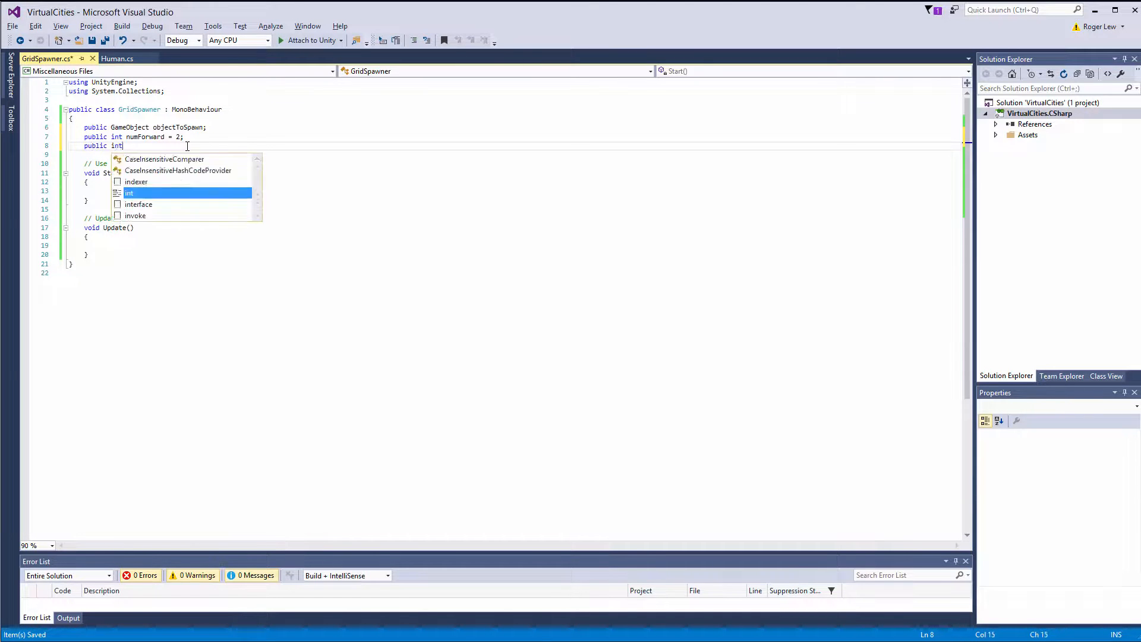
type(" numRi")
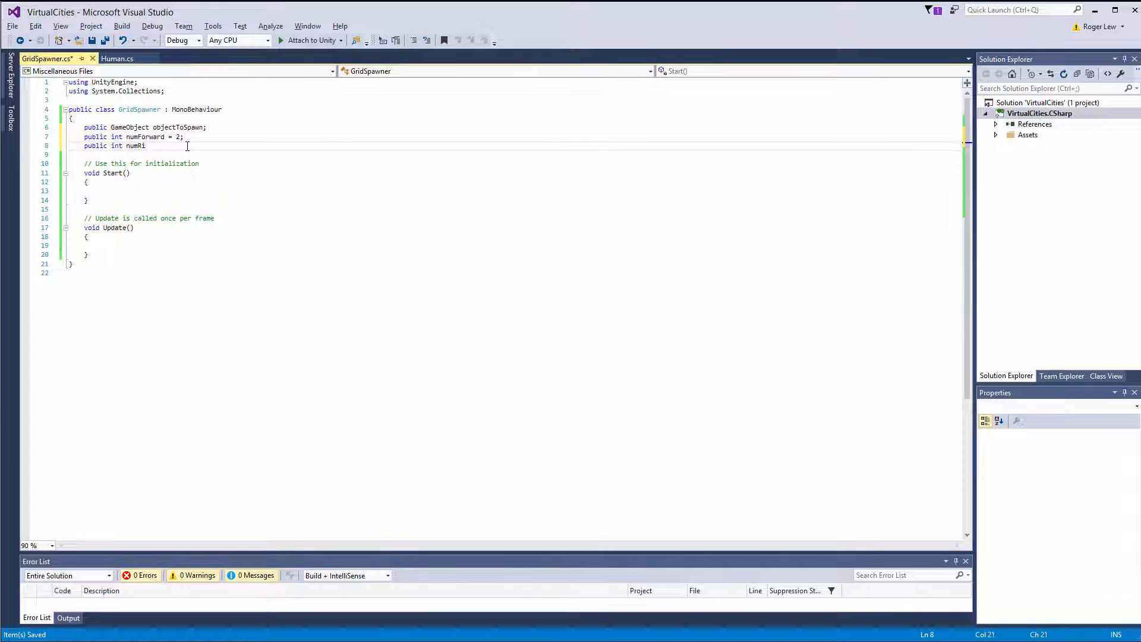
type("ght = 2")
type(";")
key("Return")
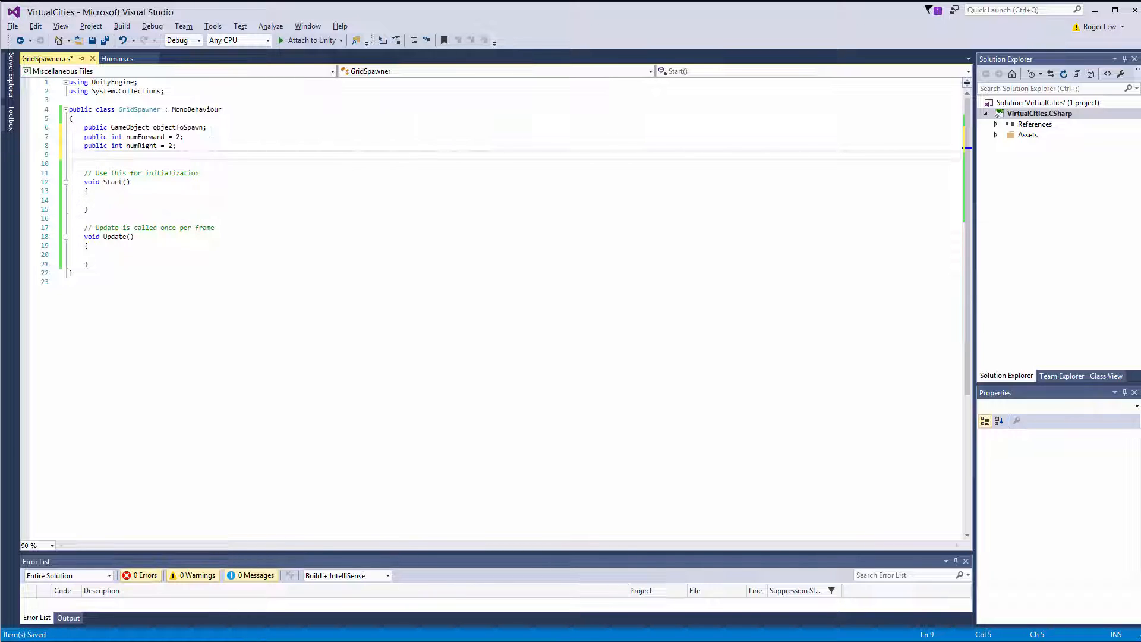
type("public ")
type("float")
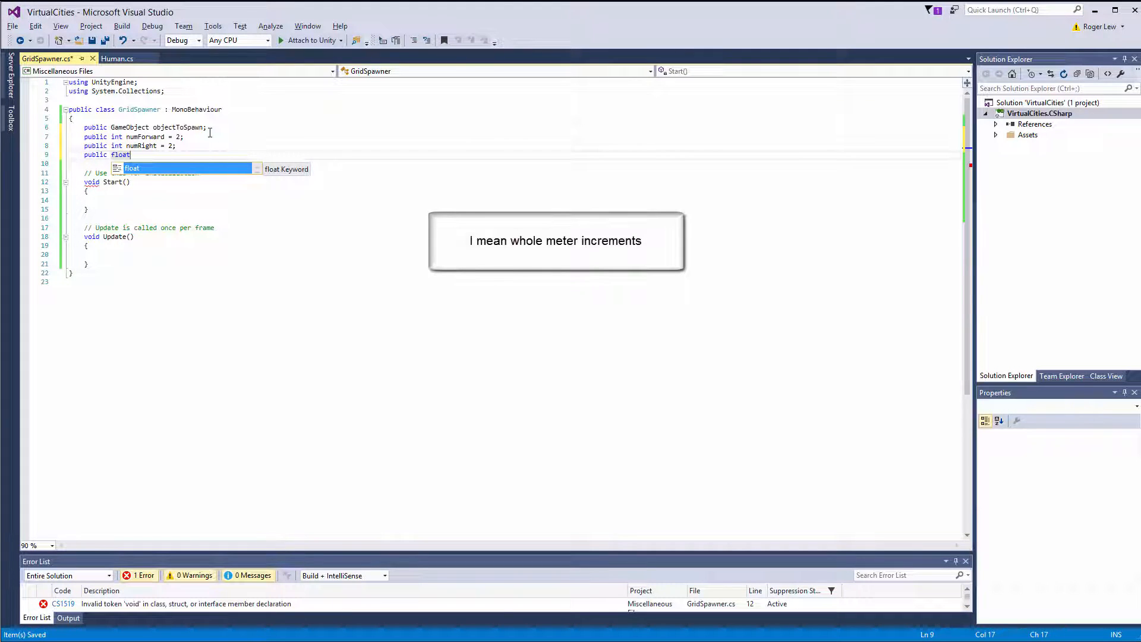
type(" for")
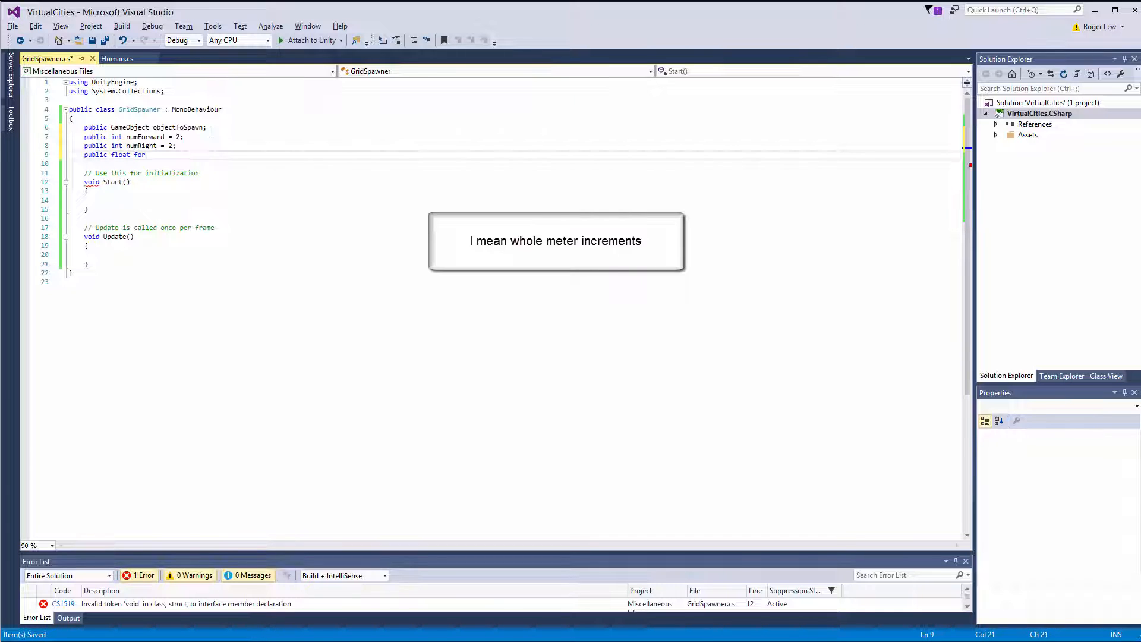
type("wardSpac")
type("ing = ")
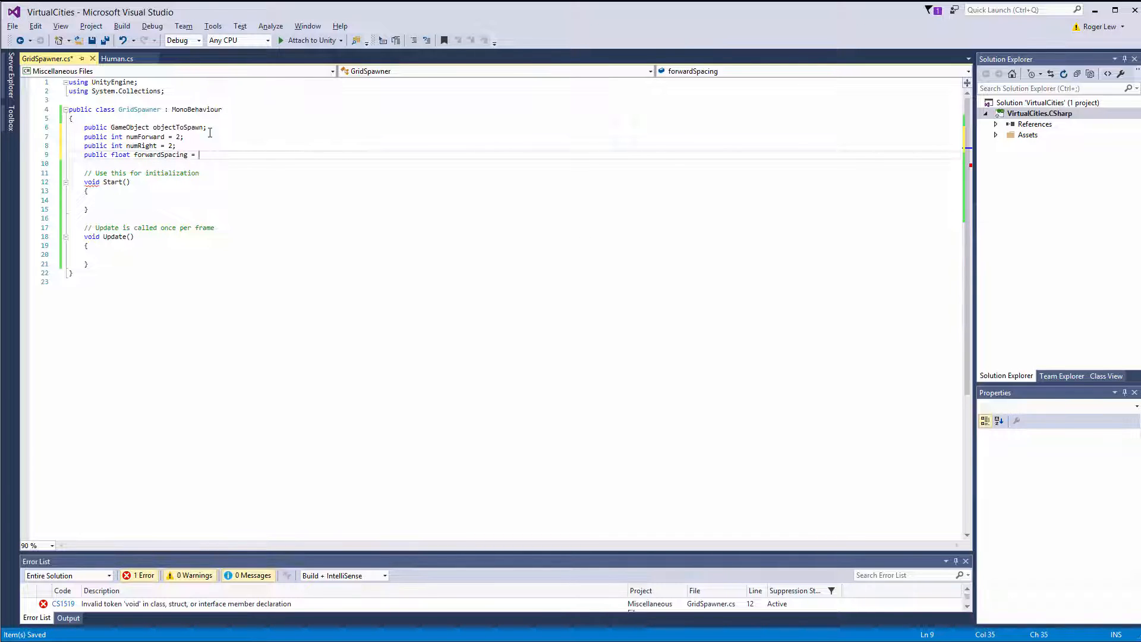
type("1f;")
key("shift+Up")
key("ctrl+c")
key("Right")
key("ctrl+v")
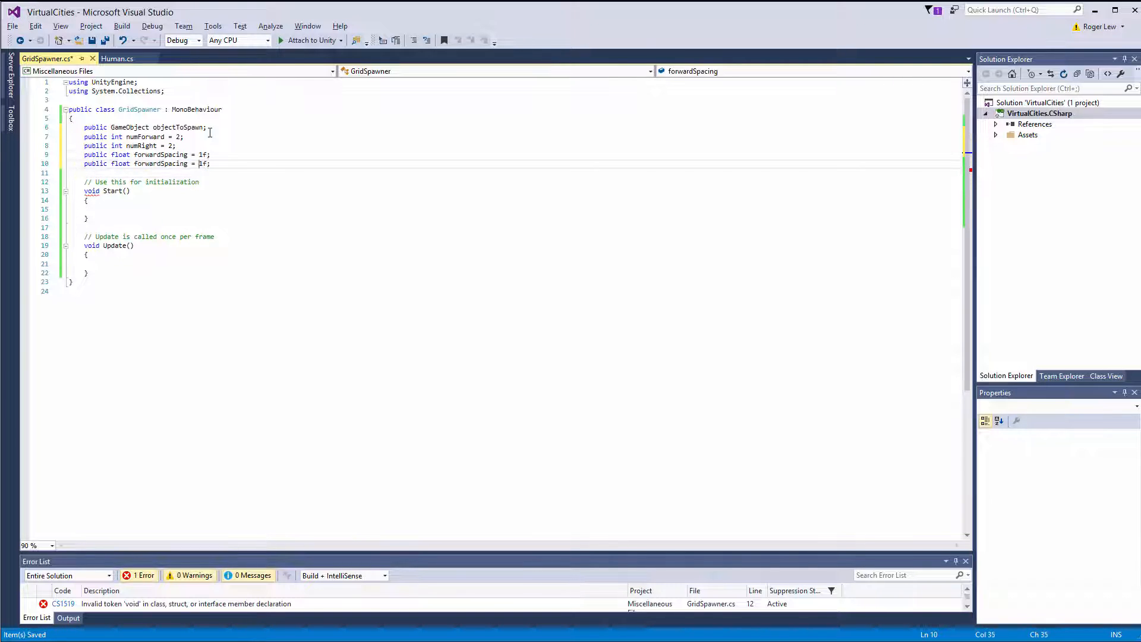
key("Left")
key("Left")
key("ctrl+Left")
key("ctrl+shift+Left")
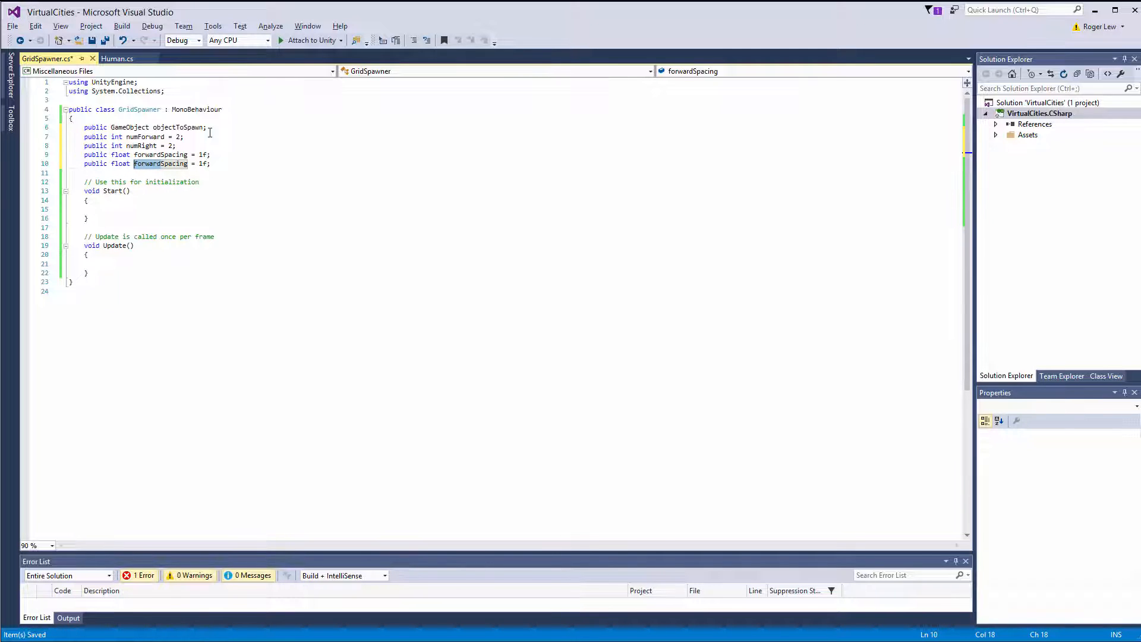
type("right")
key("ctrl+s")
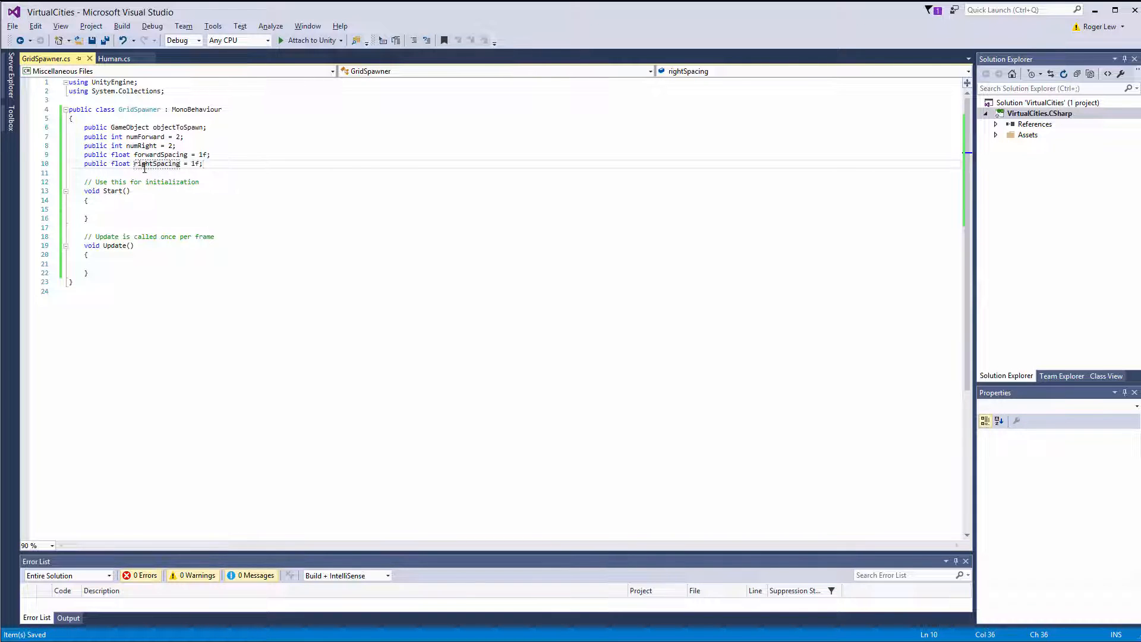
Step: Attach the GridSpawner script to the GridSpawner object in Unity
key("alt+Tab")
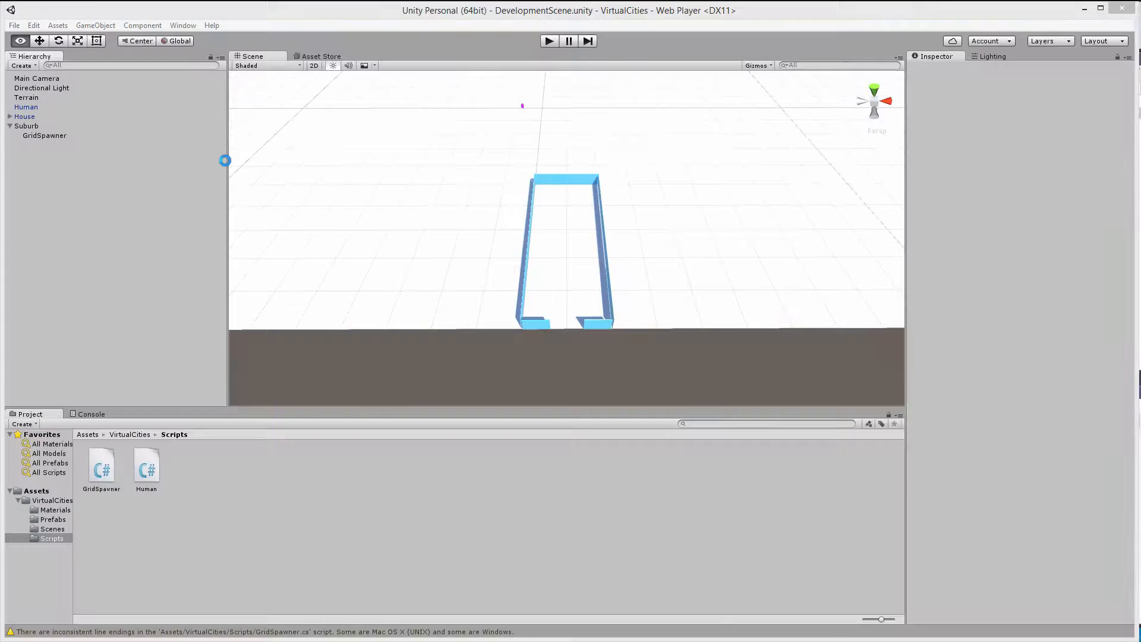
left_click(44, 136)
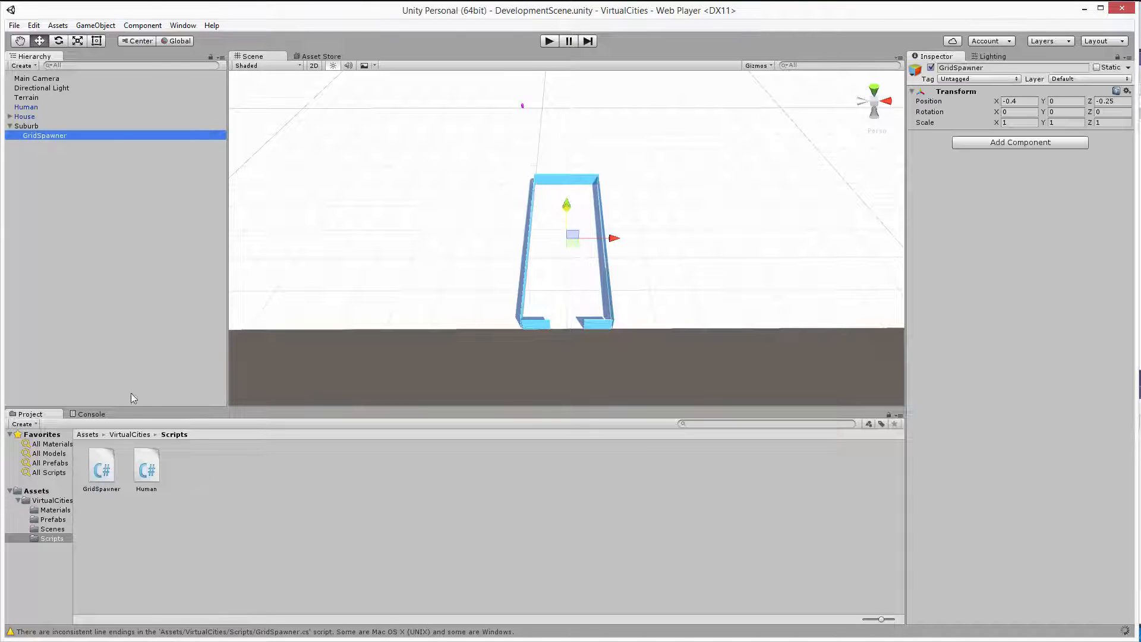
left_click_drag(102, 470, 53, 136)
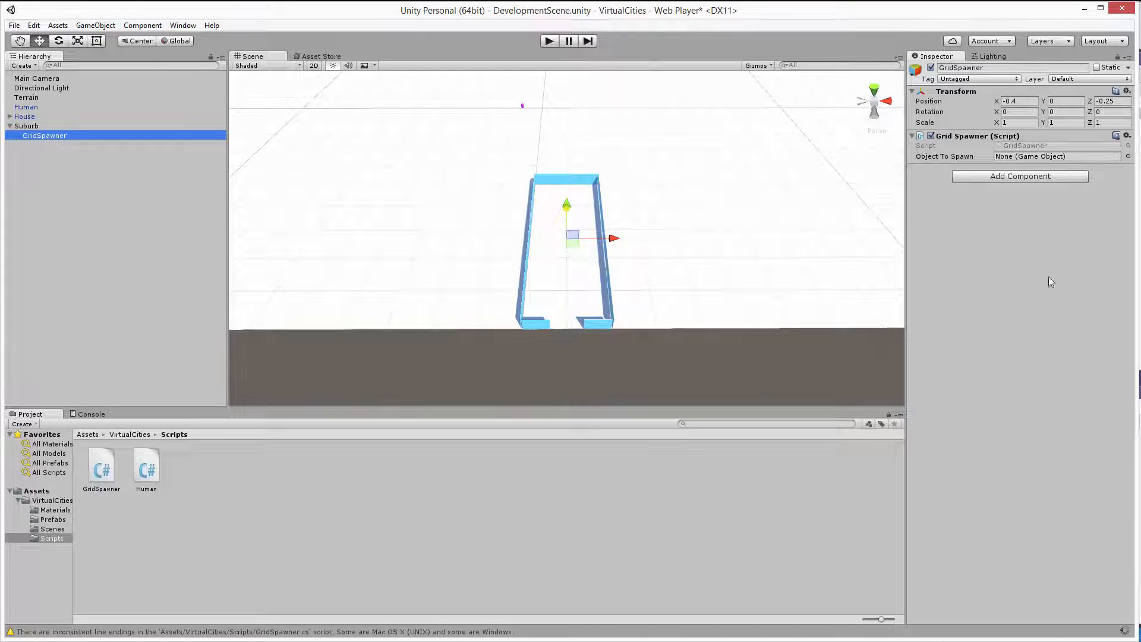
left_click(1026, 156)
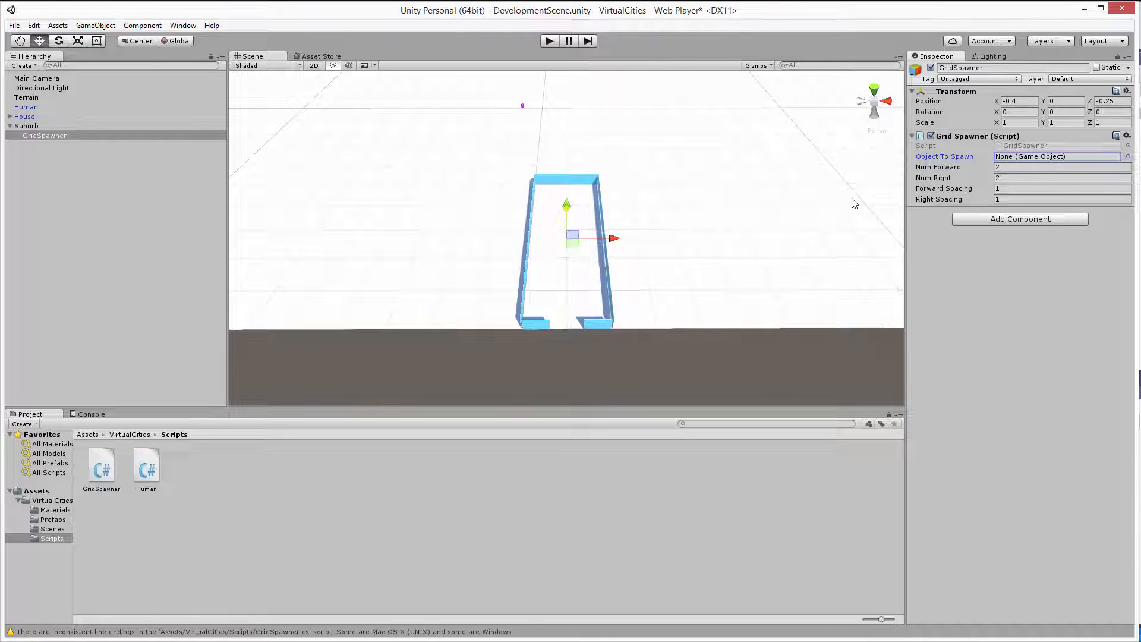
Step: Assign the House prefab as Object To Spawn and set Num Forward 2, Num Right 5
left_click(50, 519)
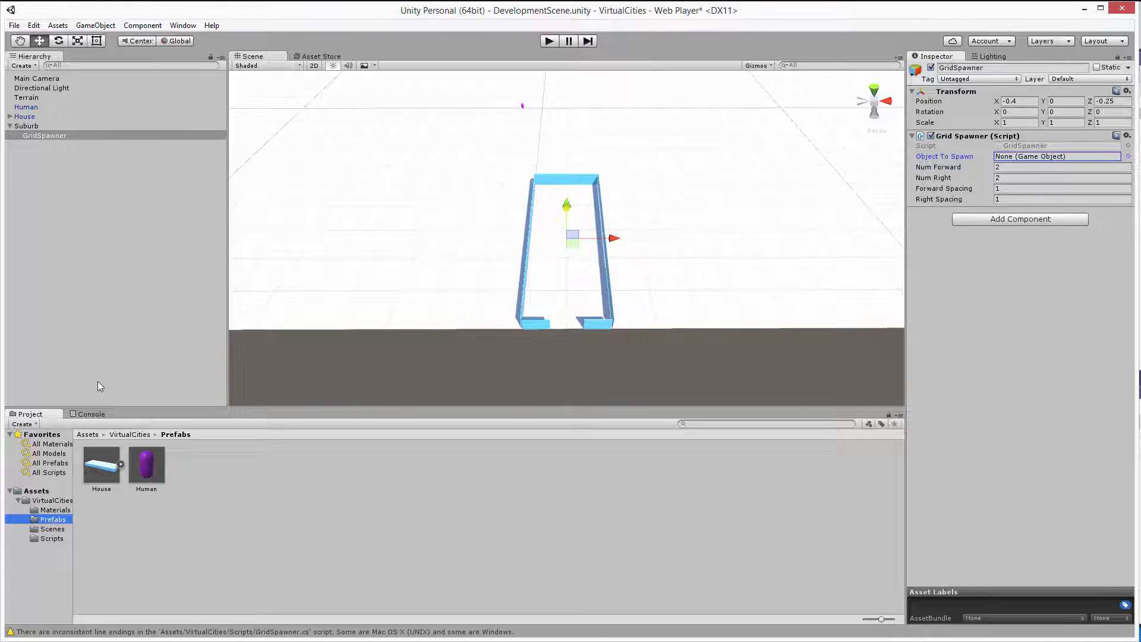
left_click_drag(100, 464, 1021, 161)
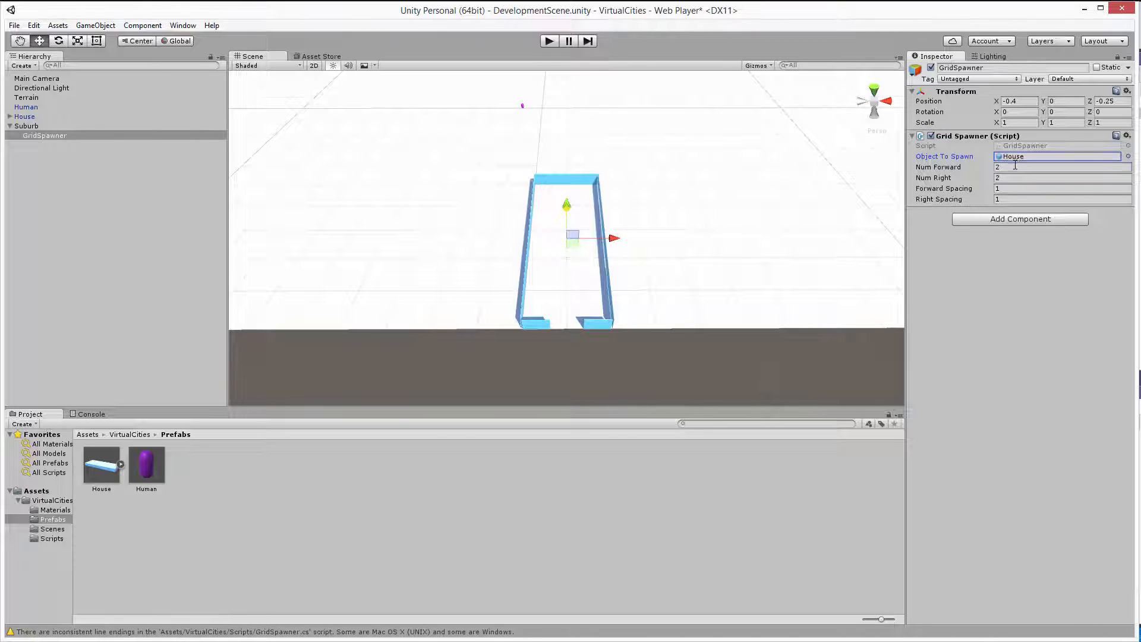
left_click(1014, 166)
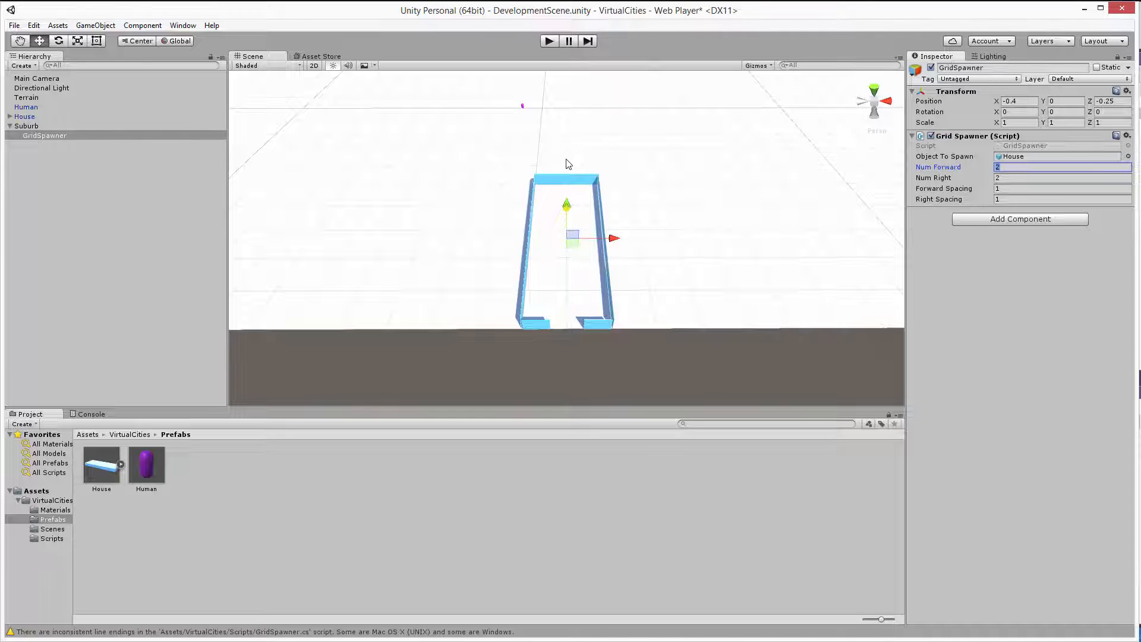
left_click(1037, 177)
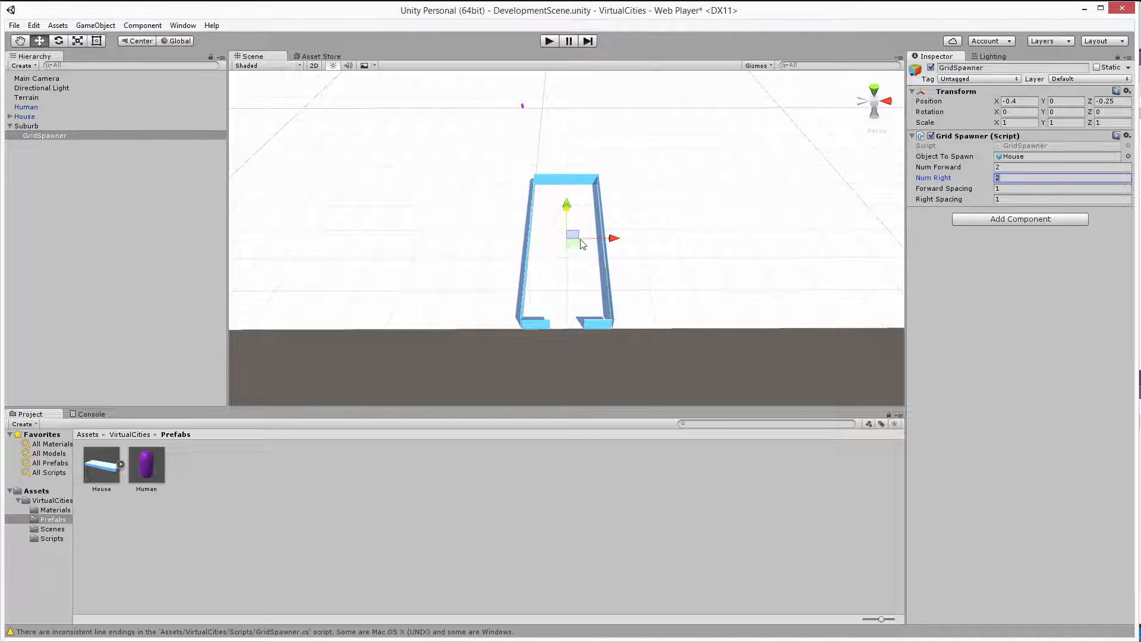
type("5")
Step: Set Forward Spacing to 50 and Right Spacing to 20
left_click(1006, 189)
type("50")
key("Tab")
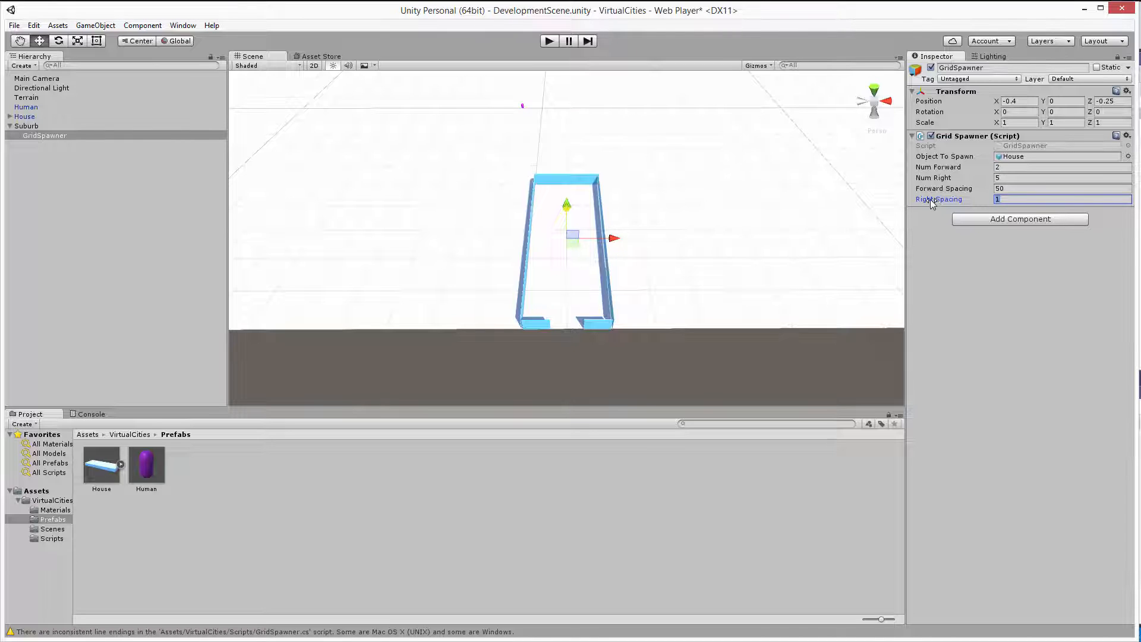
type("20")
left_click(1012, 189)
left_click(977, 306)
Step: Delete the Start and Update methods and add an empty public void DoGridSpawn() method
key("alt+Tab")
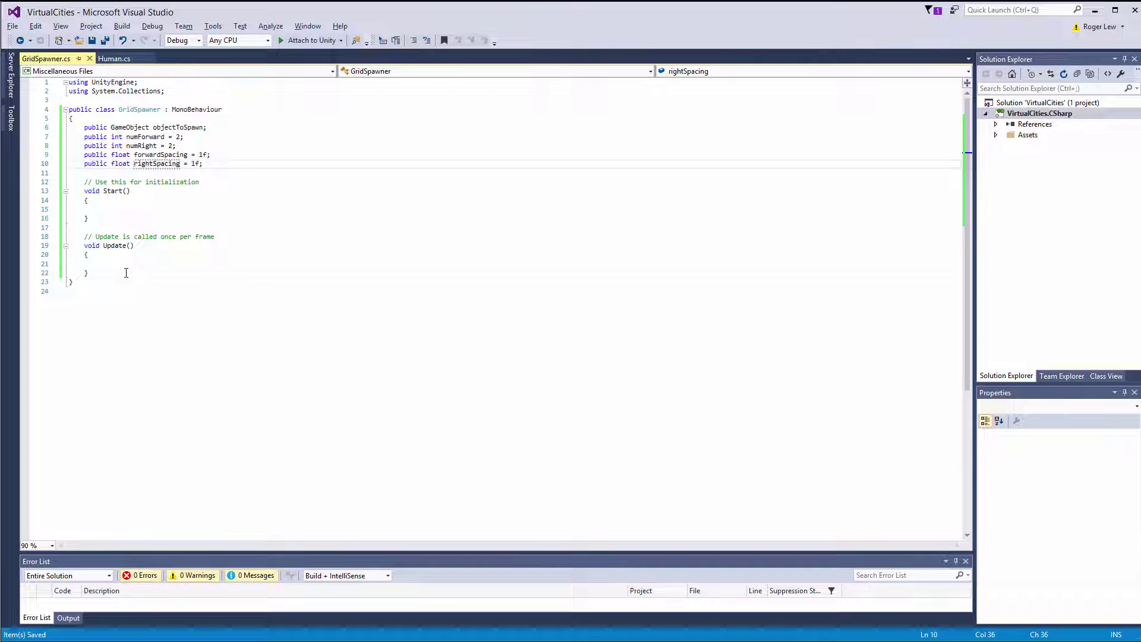
left_click_drag(89, 275, 259, 177)
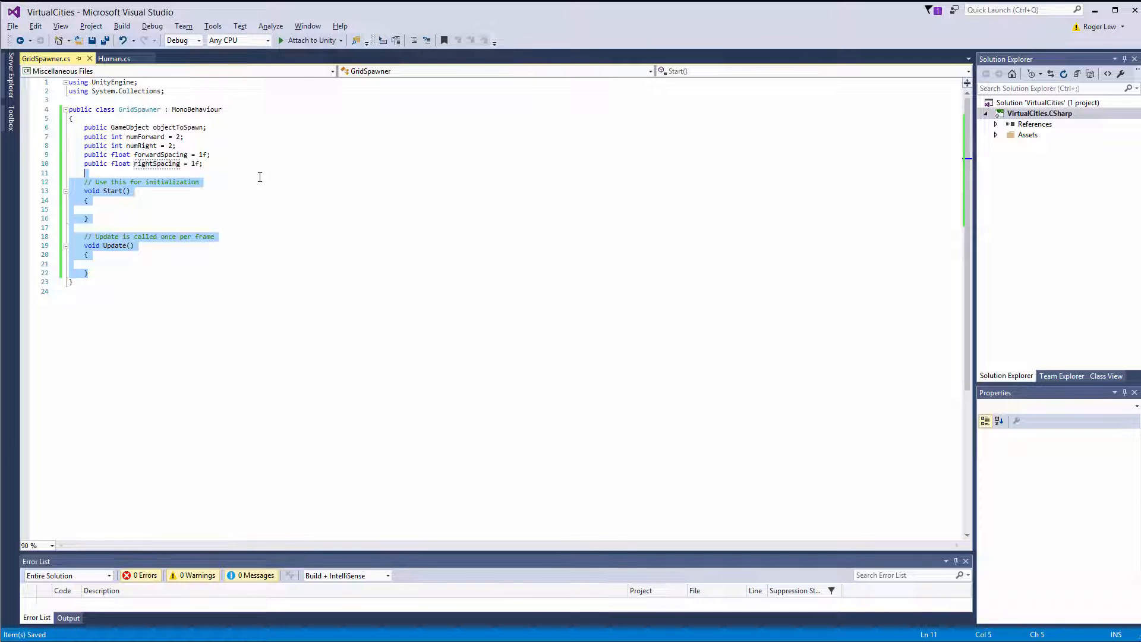
key("Delete")
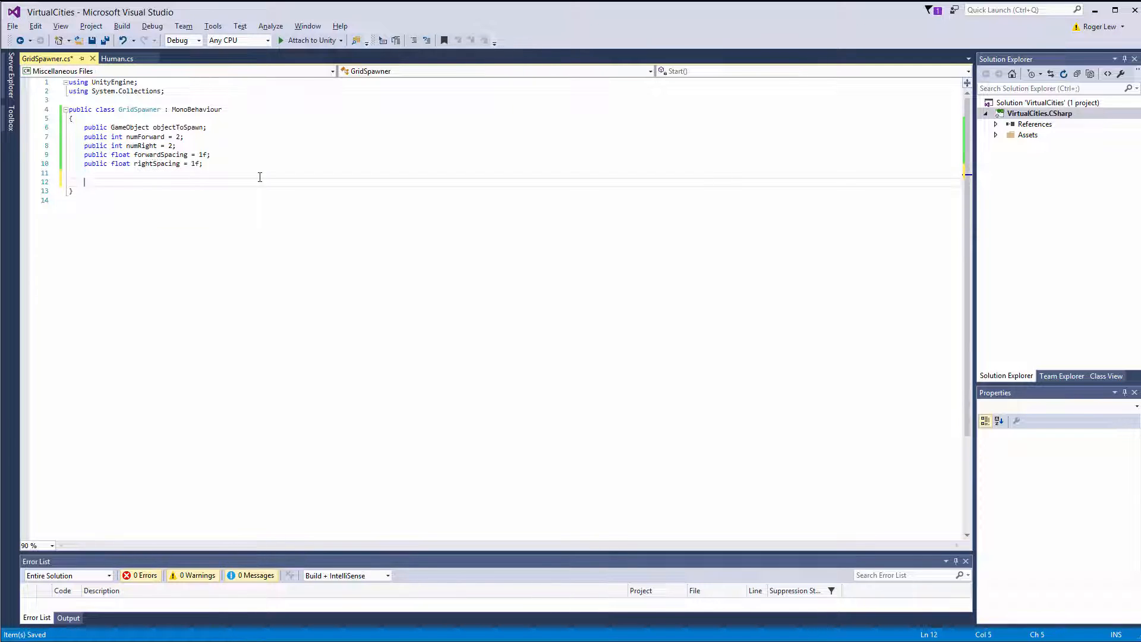
type("publ")
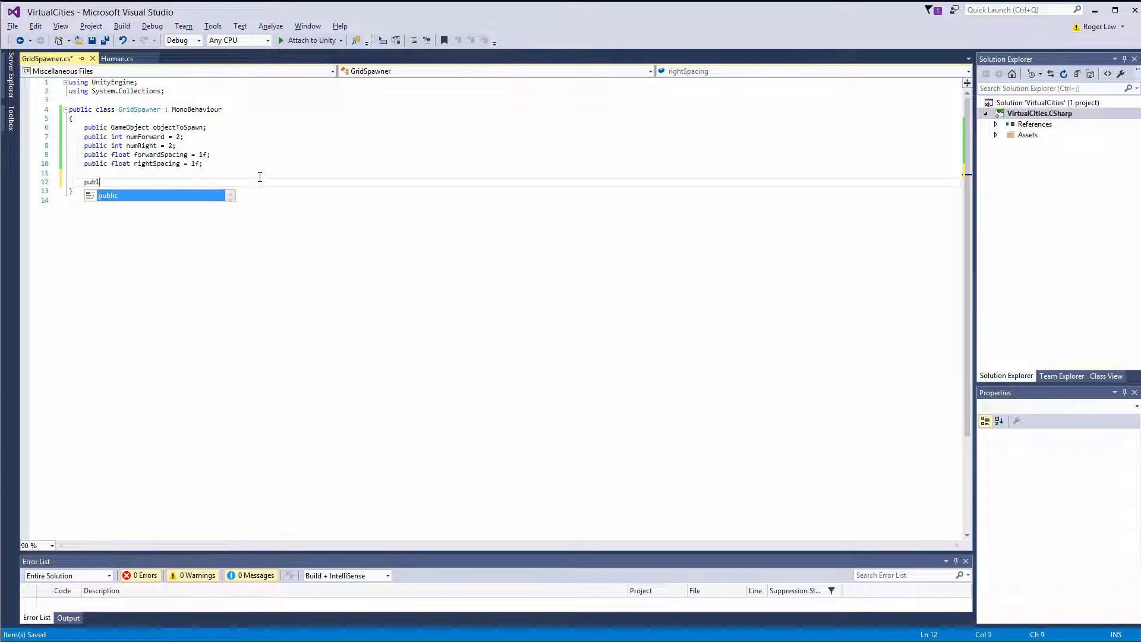
type("ic void")
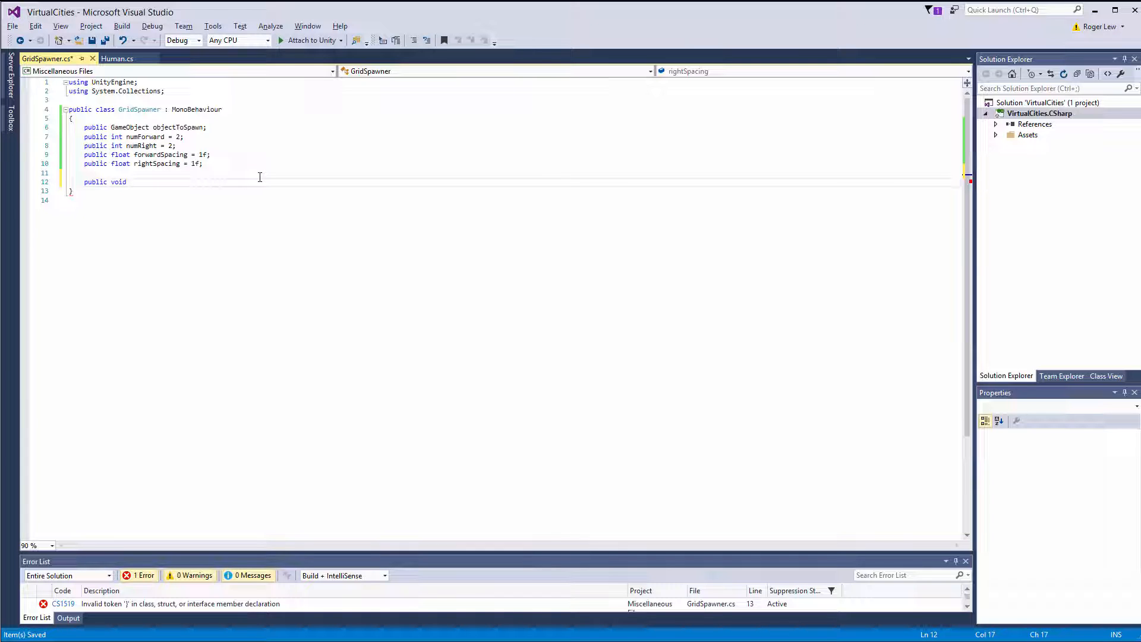
type("Do")
type("GridSpawn")
type("()")
key("Return")
type("{}")
key("Return")
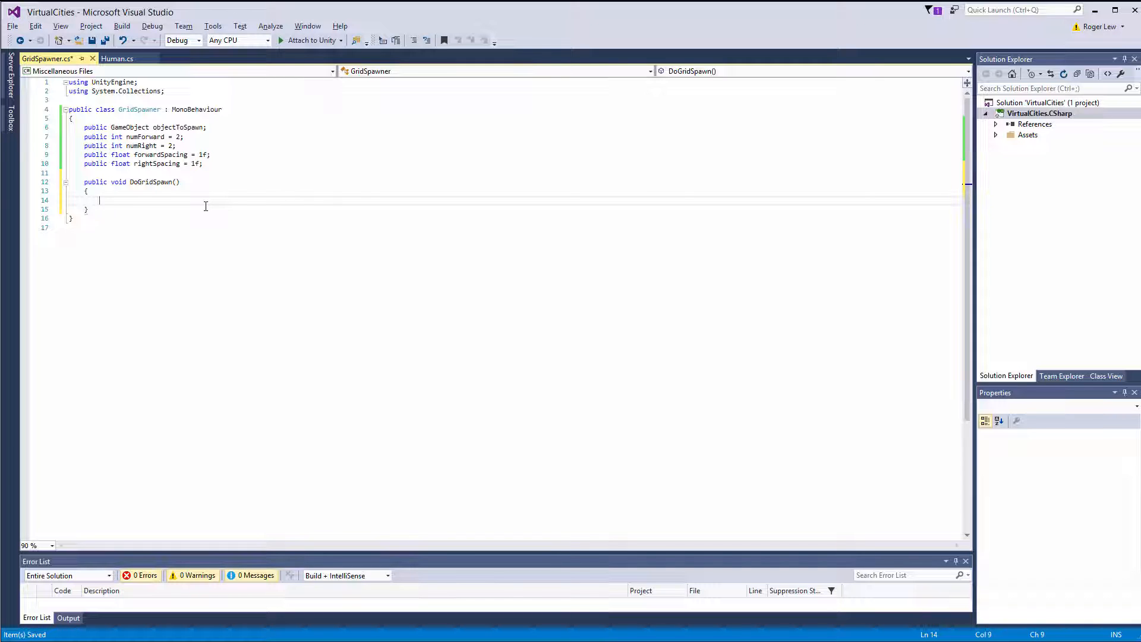
type("for")
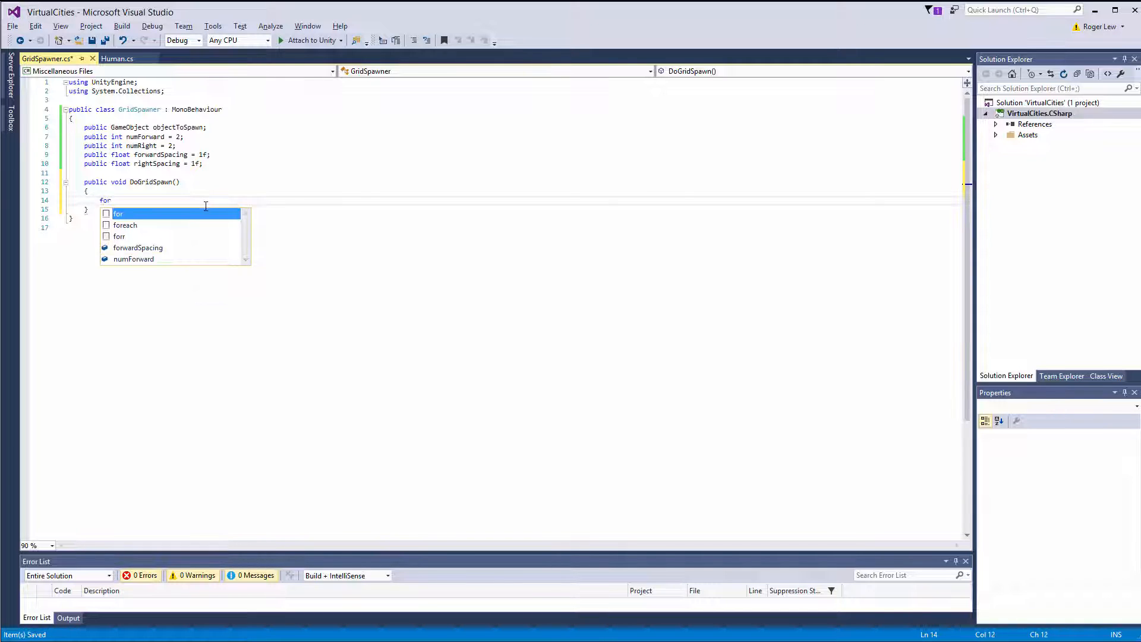
type(" (")
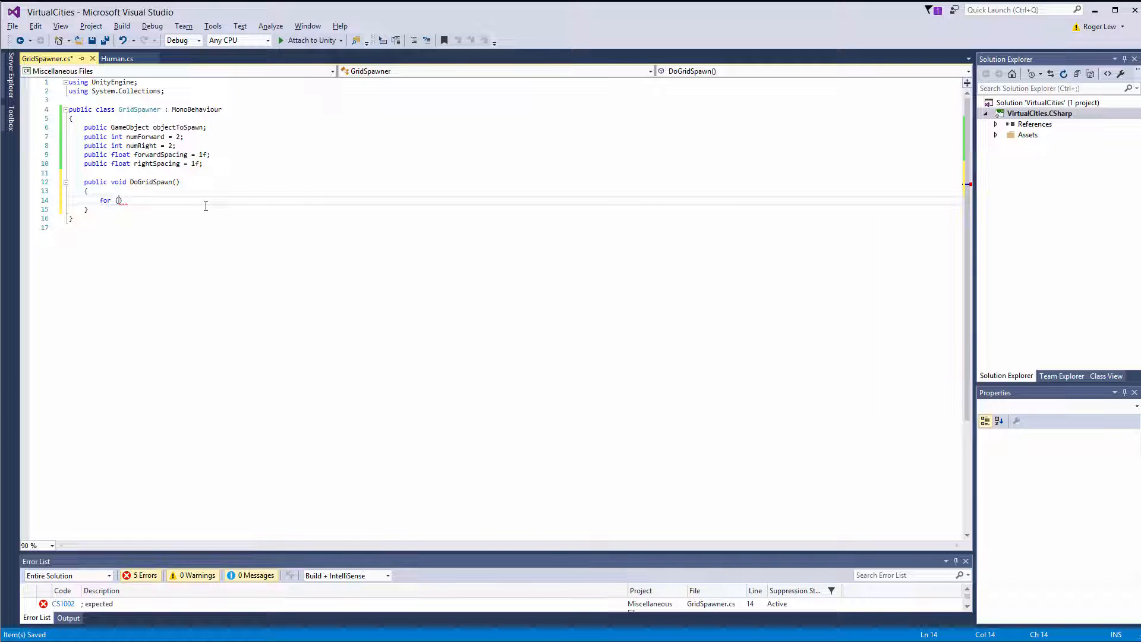
type("int")
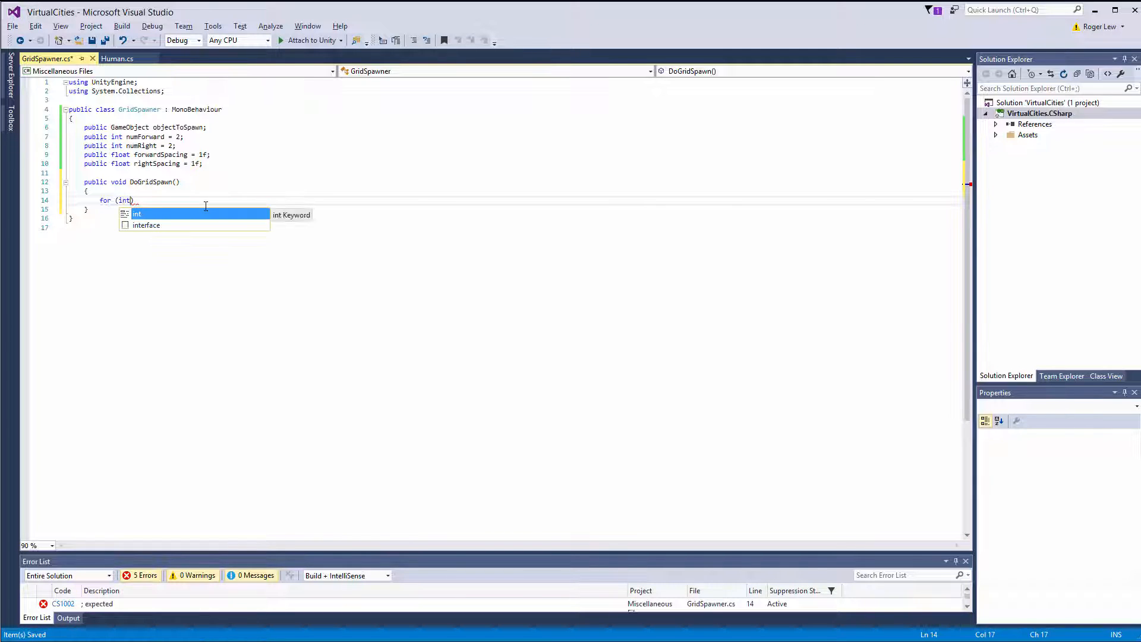
type(" i = 0;")
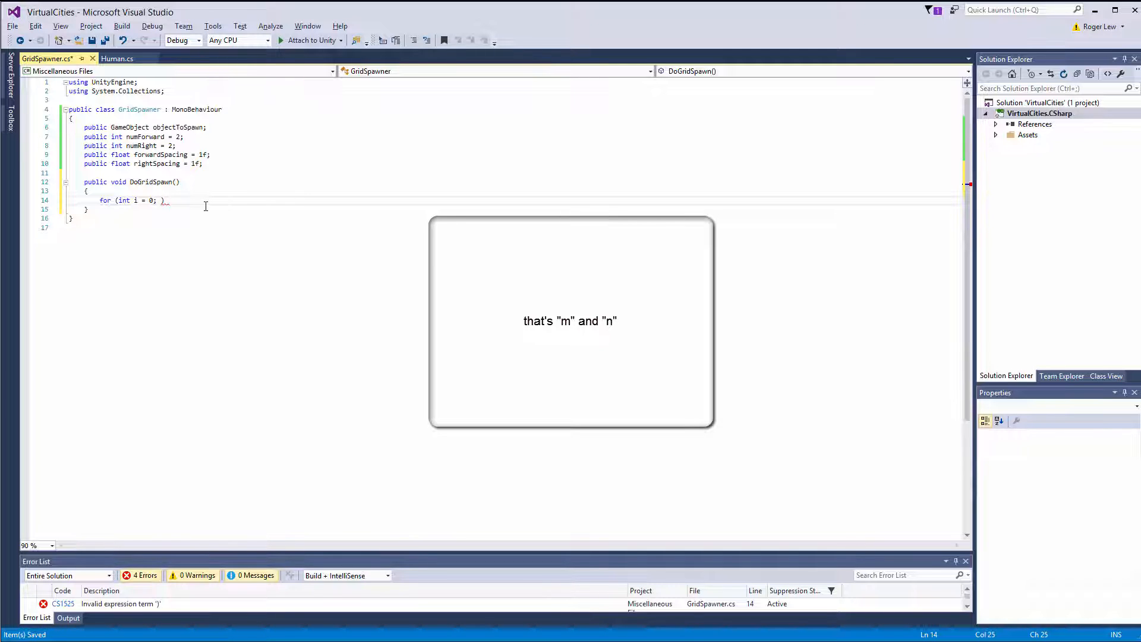
type("i ")
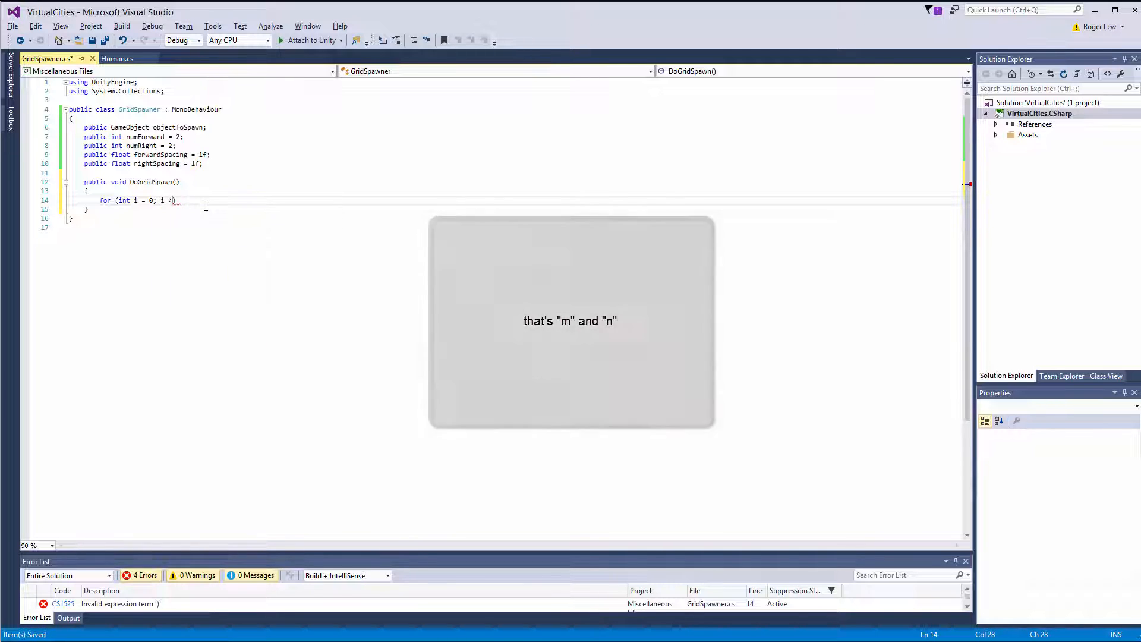
type("< ")
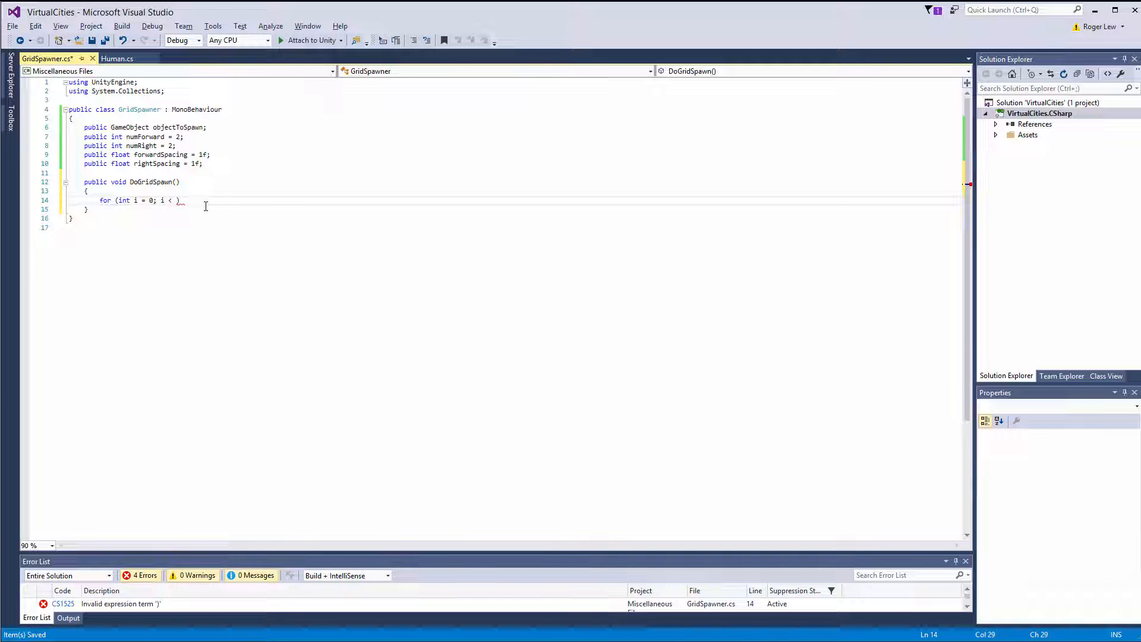
type("num")
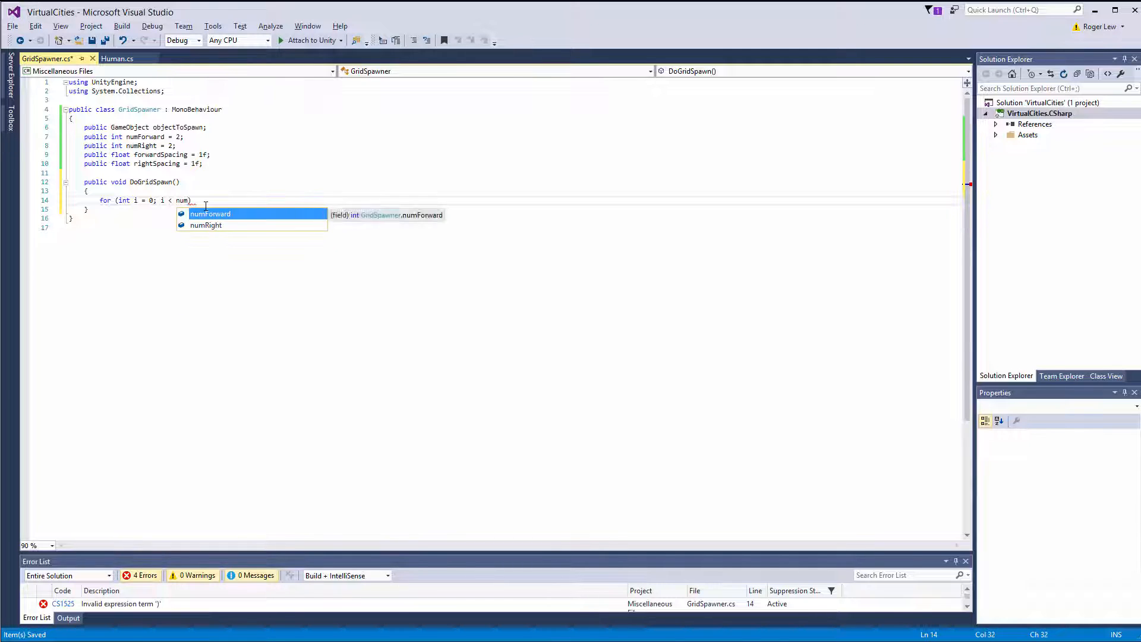
Step: Write the outer loop for (int i = 0; i < numForward; i++) with an empty body
key("Tab")
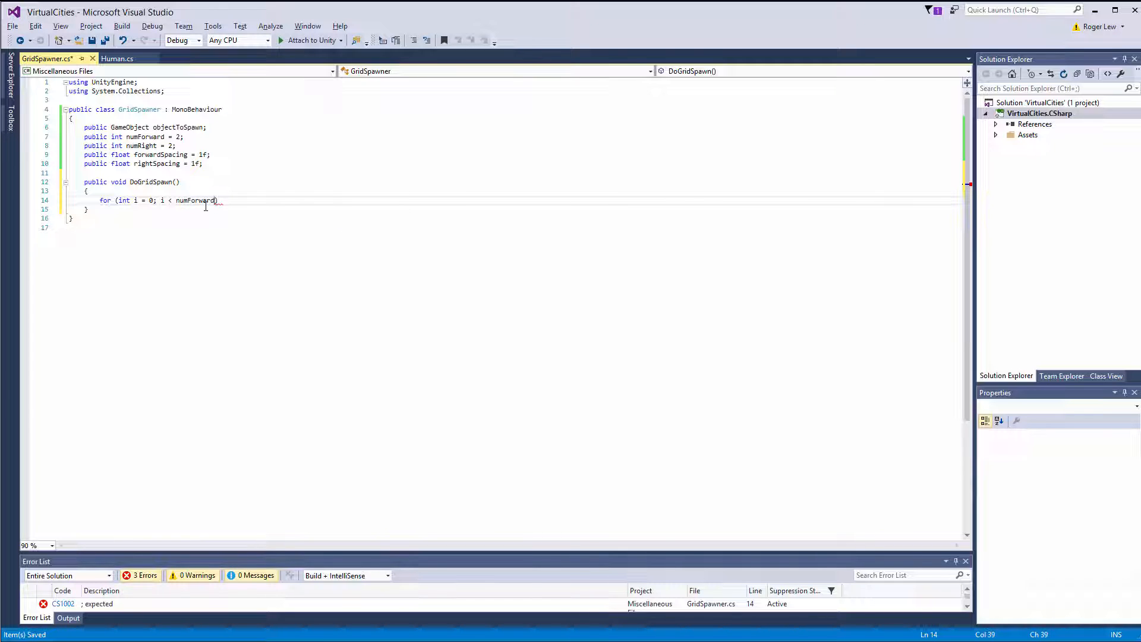
type("; ")
type("i++")
left_click_drag(160, 200, 233, 200)
left_click(243, 200)
key("Return")
type("{")
key("Return")
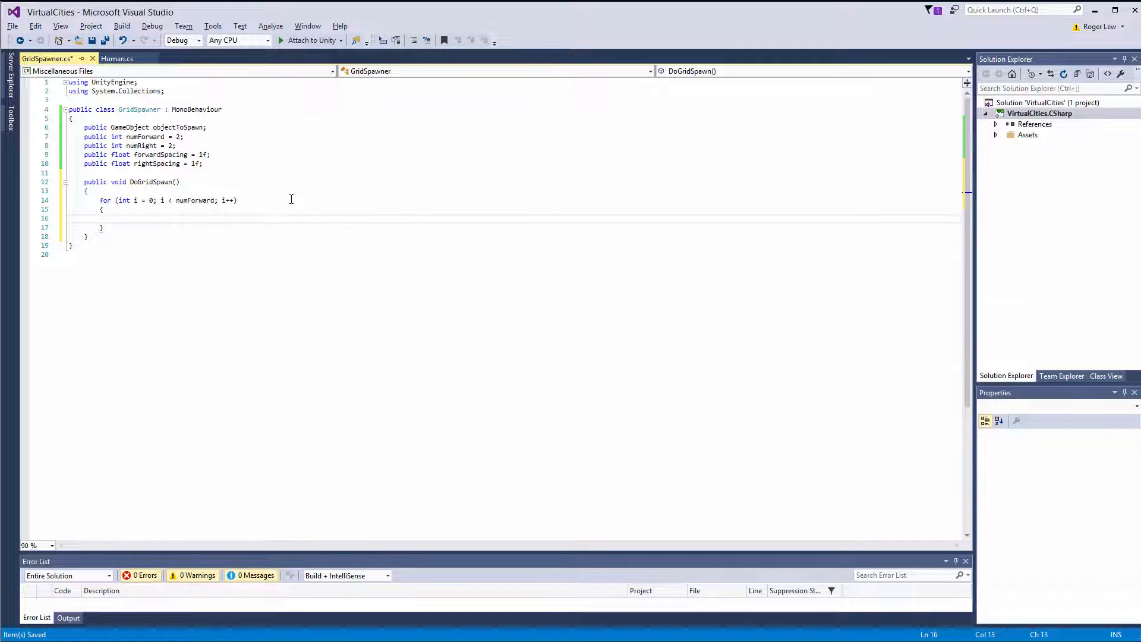
type("for")
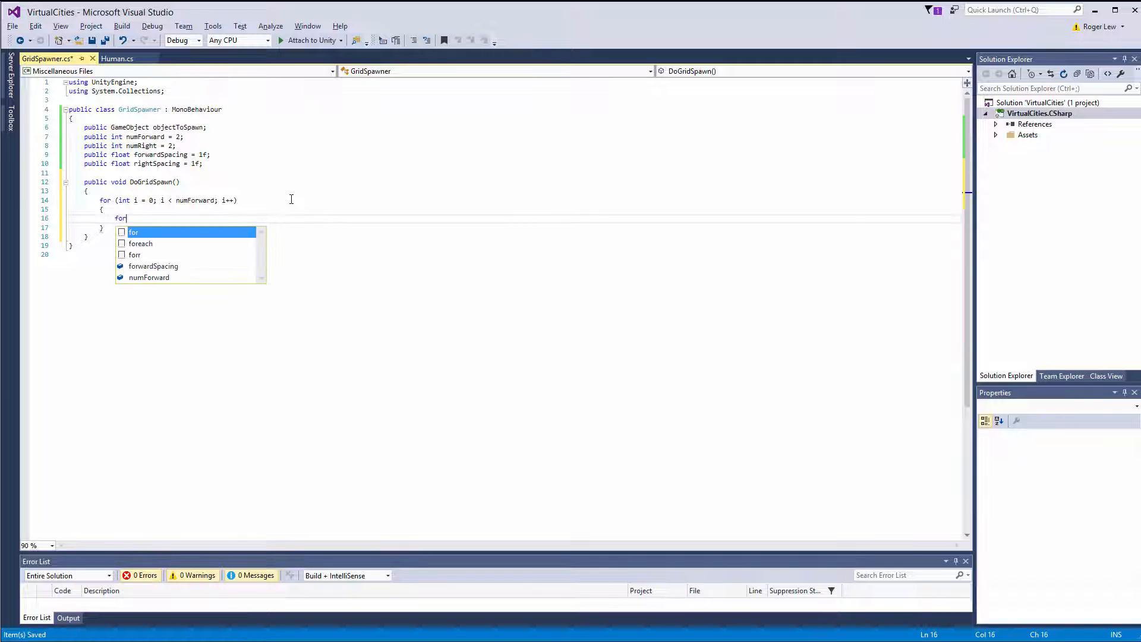
type(" (int j")
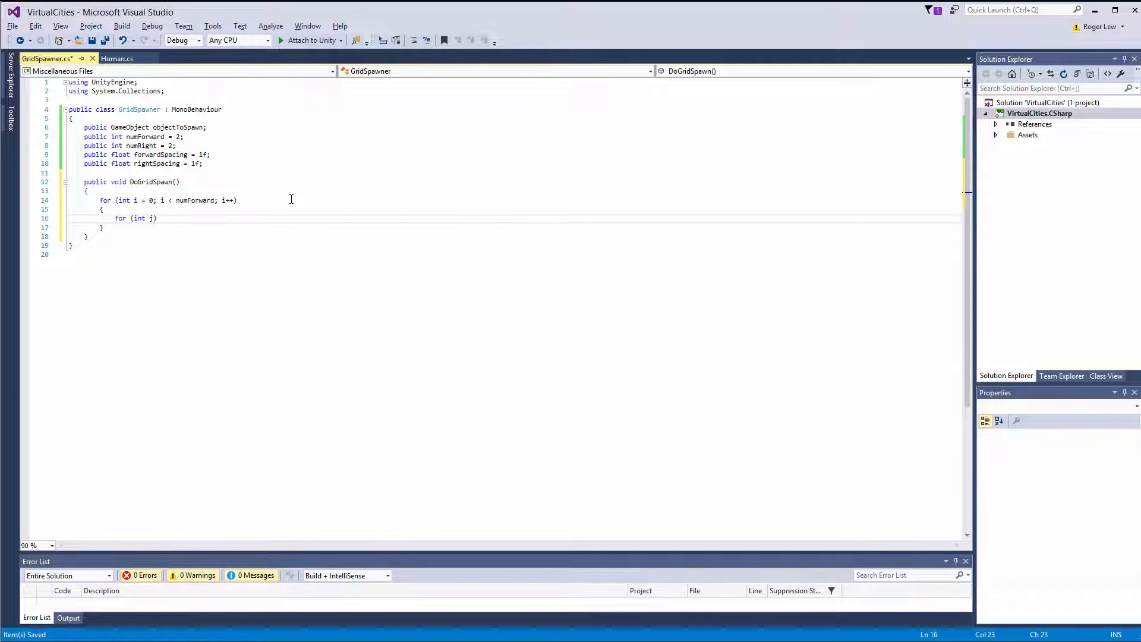
type(" = 0; j < ")
type("numRight; ")
type("j++")
Step: Nest an inner loop for (int j = 0; j < numRight; j++) inside it
key("End")
key("Return")
type("{")
key("Return")
type("}")
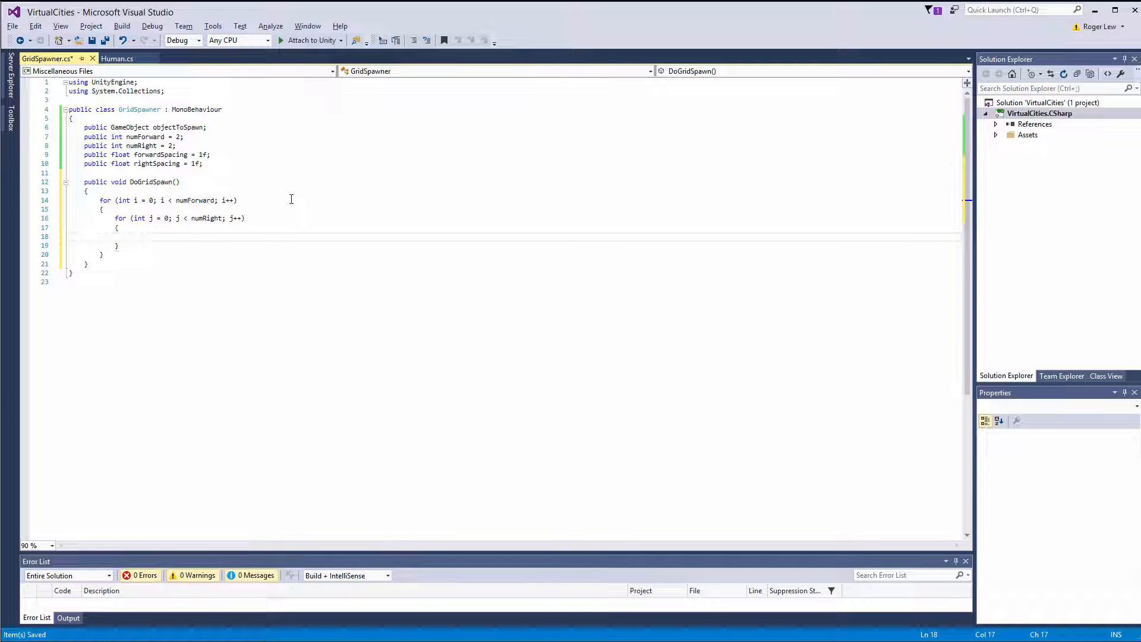
Step: Add a using UnityEditor import below UnityEngine and save
key("Up")
key("Up")
key("Up")
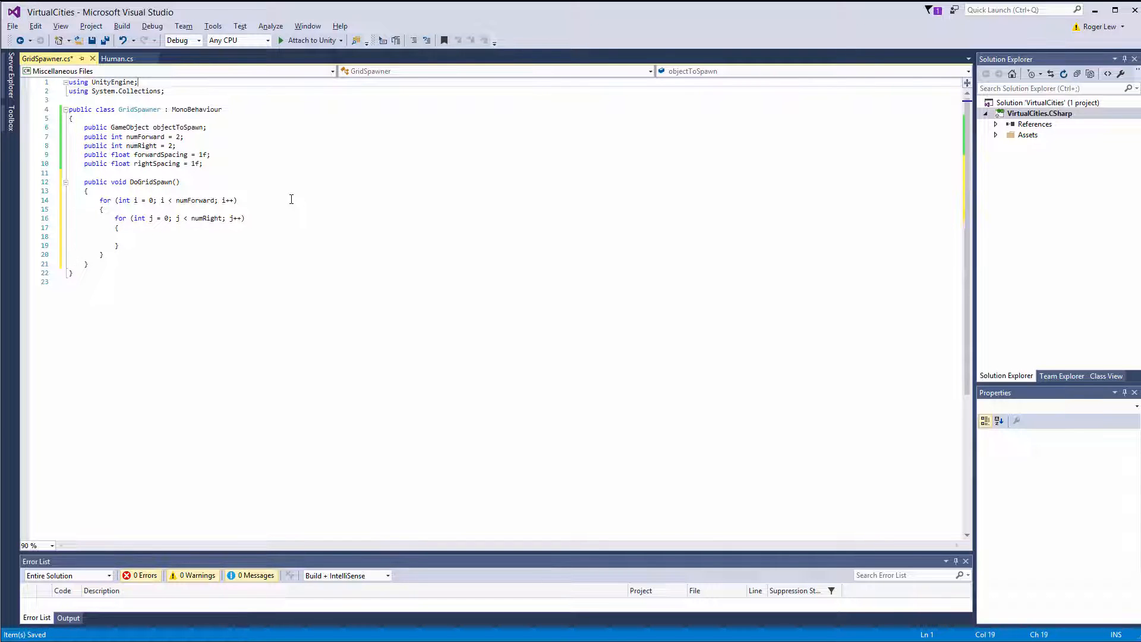
key("Return")
type("using ")
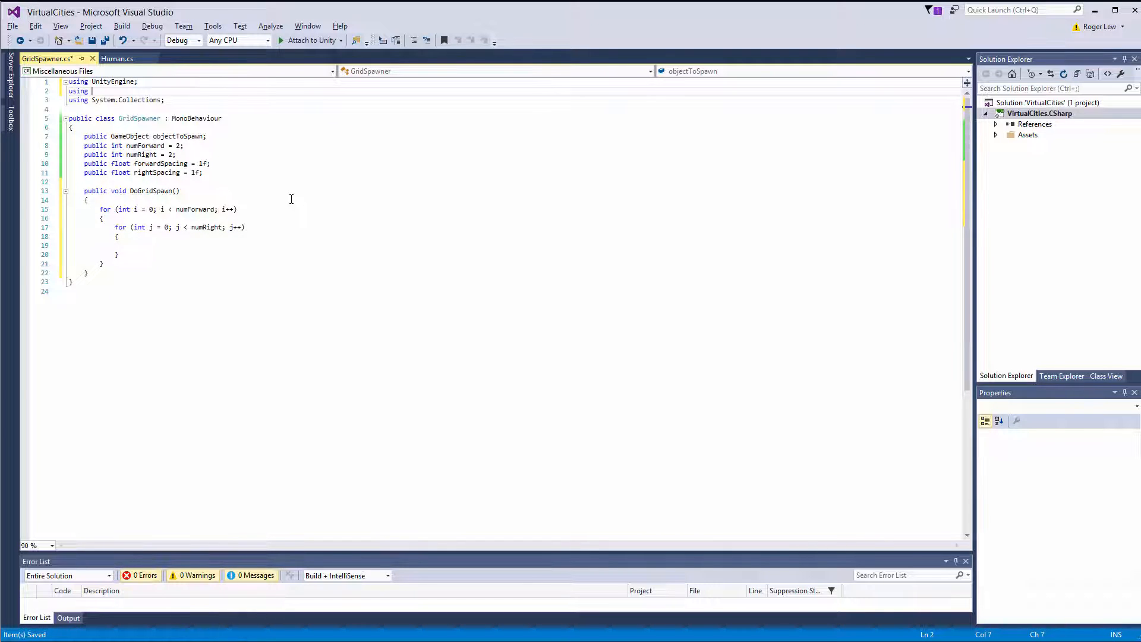
type("U")
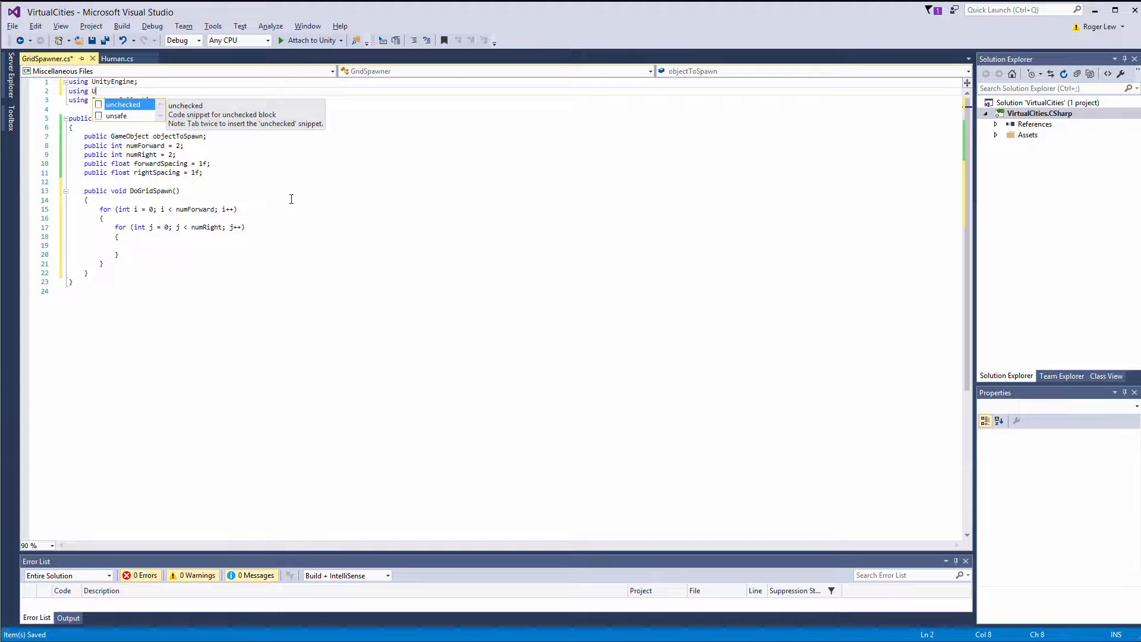
type("nity")
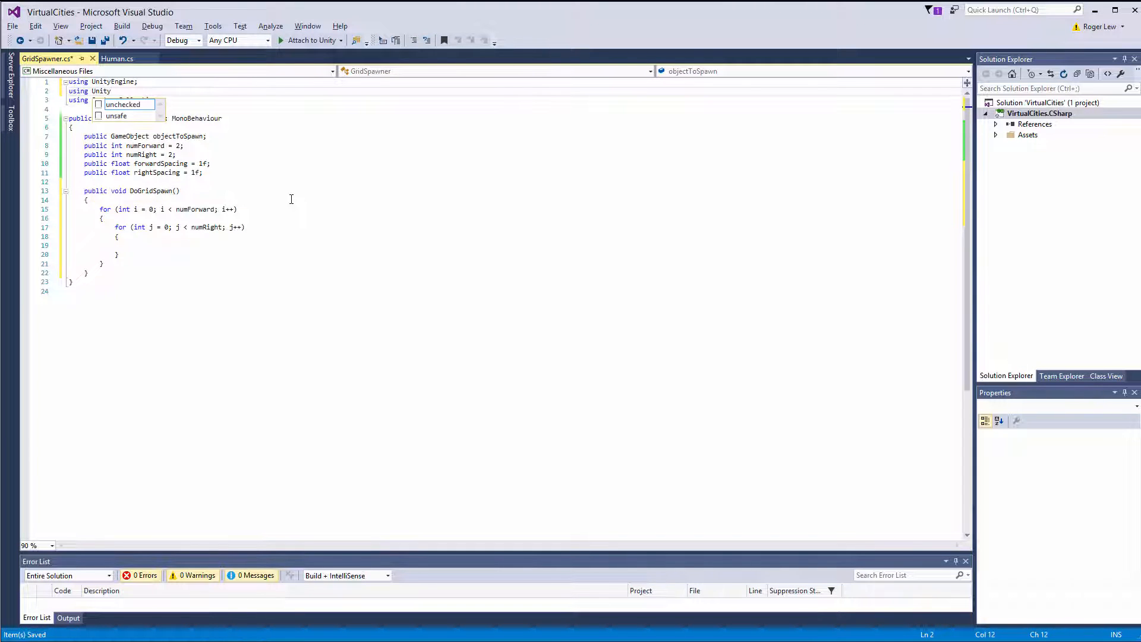
type("Edit")
type("or;")
key("ctrl+s")
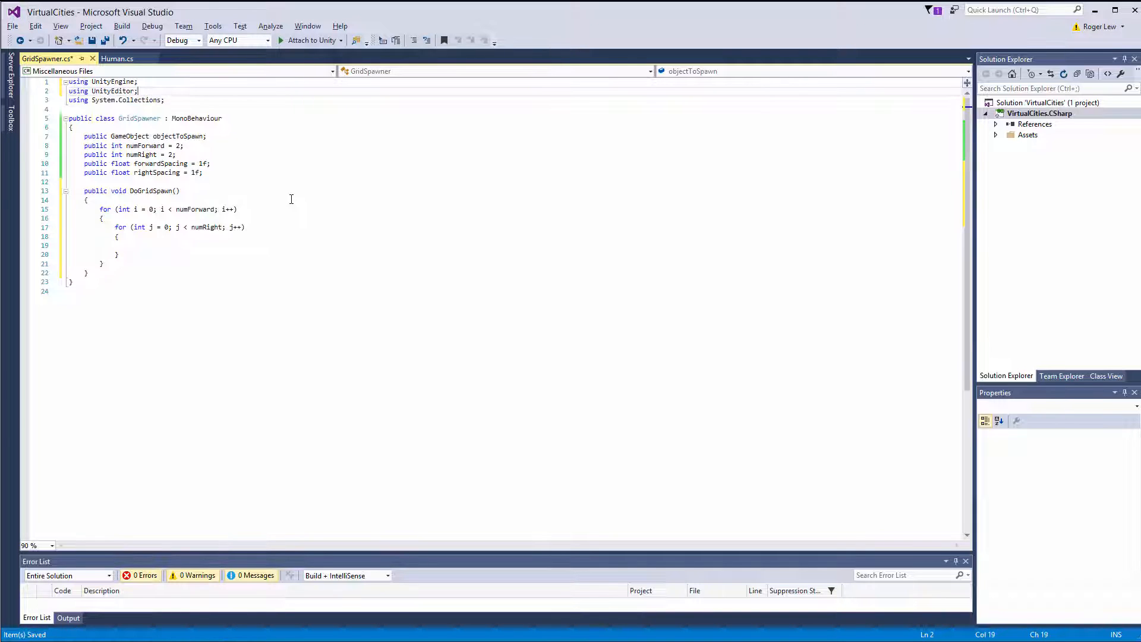
Step: In the inner loop write GameObject go = (GameObject)PrefabUtility.InstantiatePrefab(objectToSpawn); and save
left_click(233, 243)
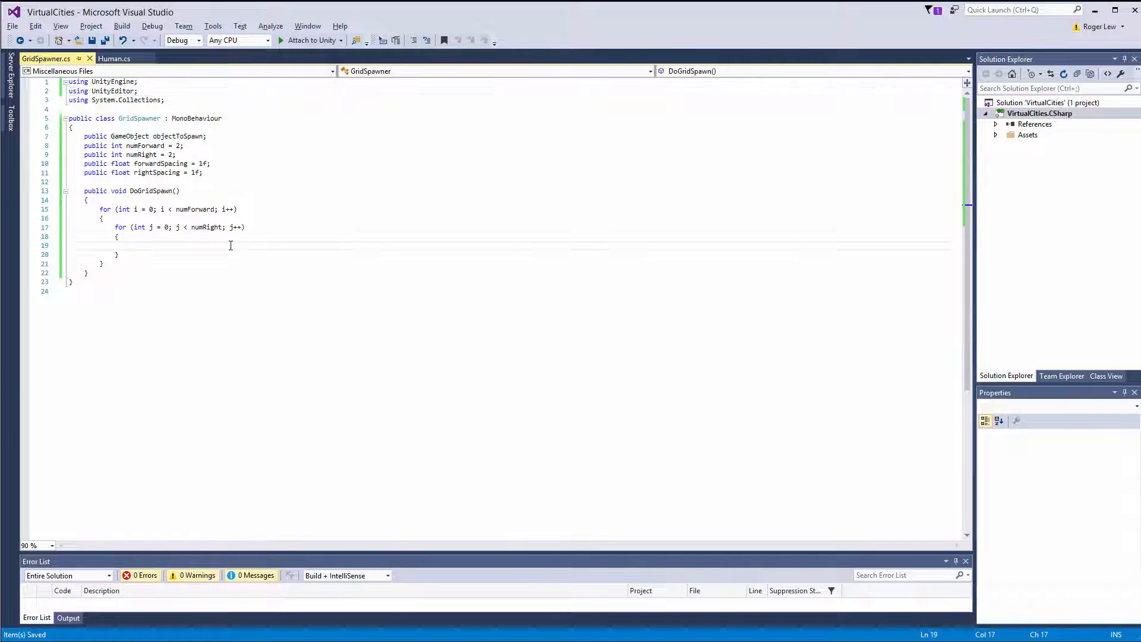
type("Gam")
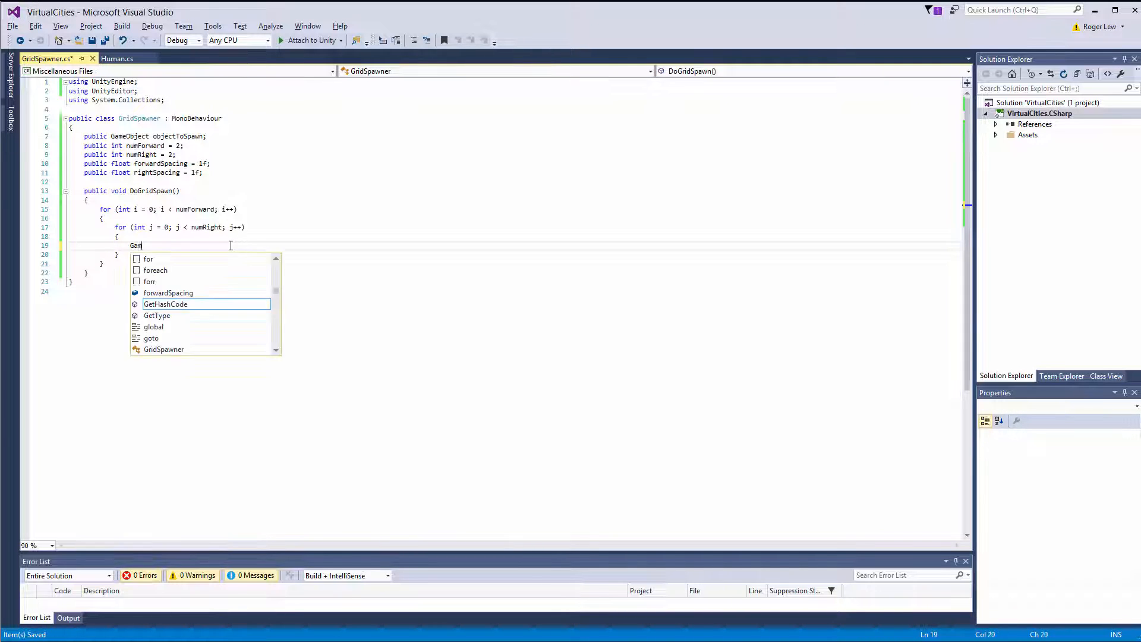
type("eObject")
type(" go = (Game")
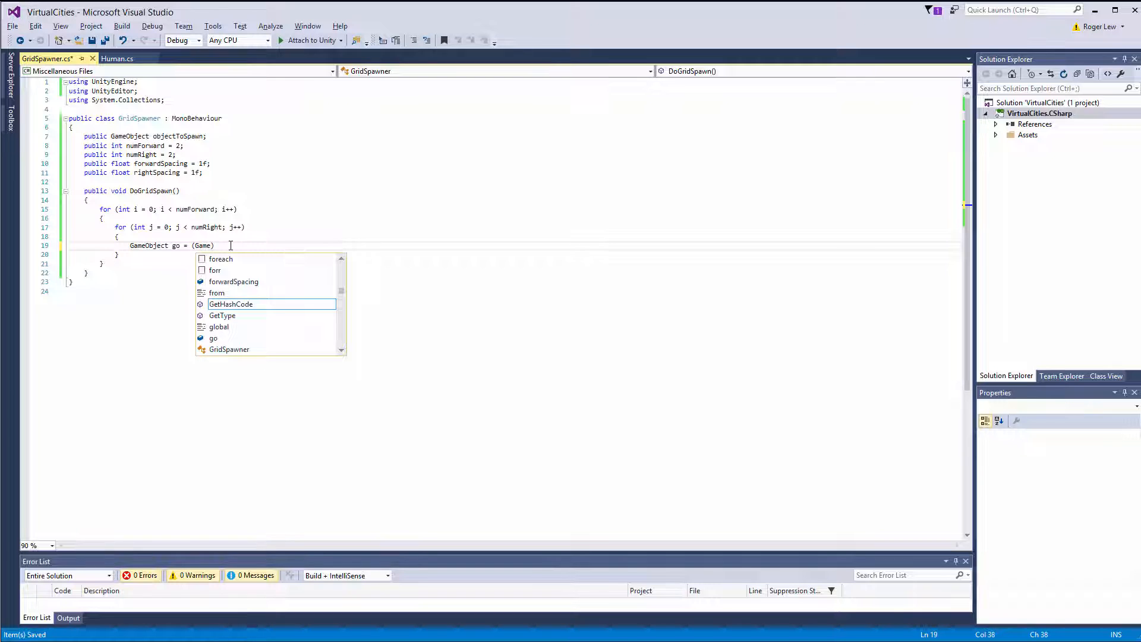
type("Object)")
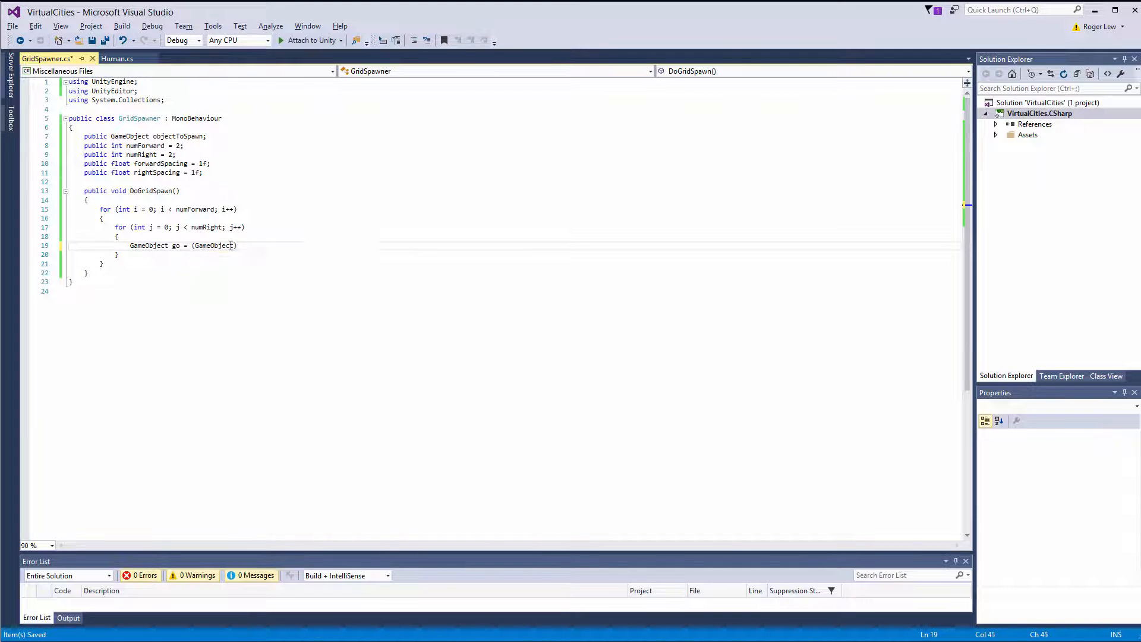
type("PrefabUtility")
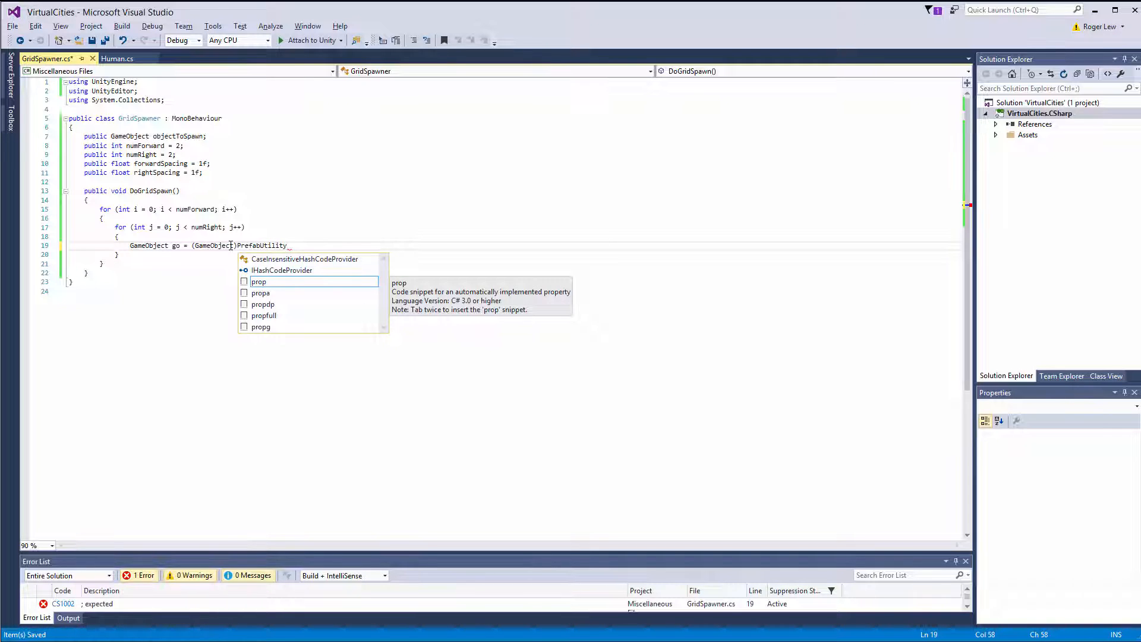
type(".InstantiatePrefab(object")
key("Down")
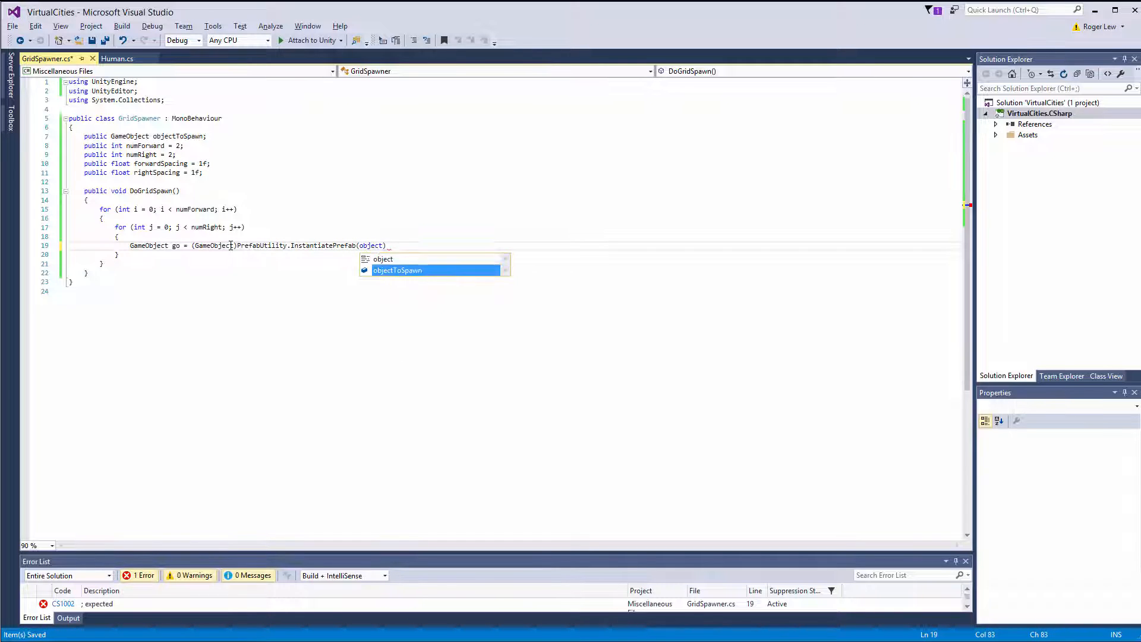
key("Tab")
type(")")
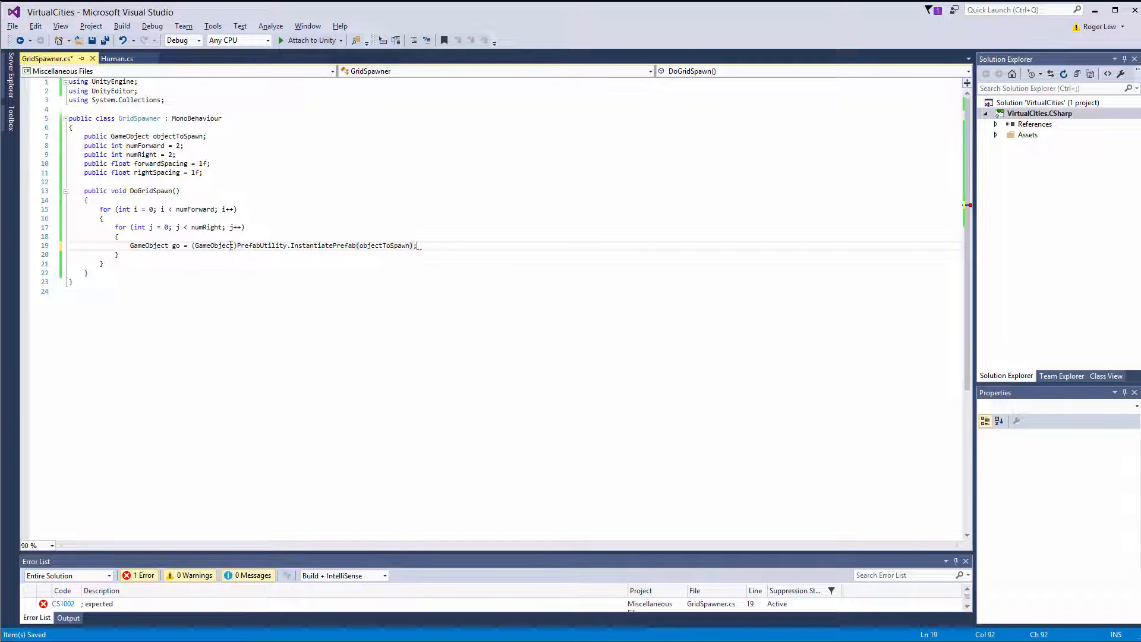
key("ctrl+s")
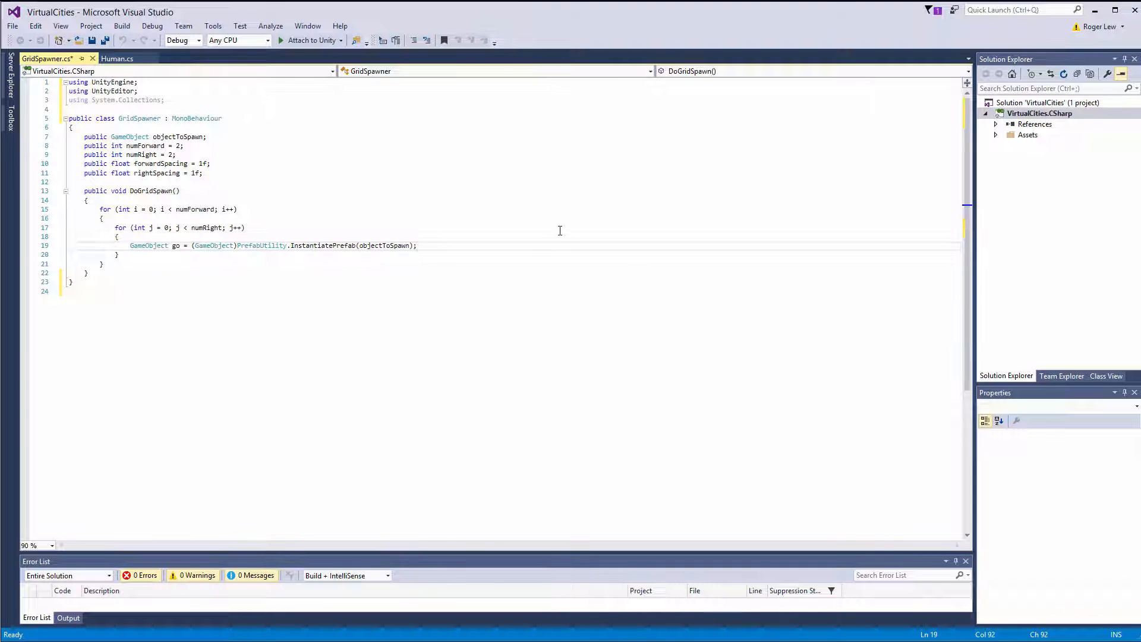
Step: Save GridSpawner.cs and review the (GameObject) cast on the instantiation line
key("ctrl+s")
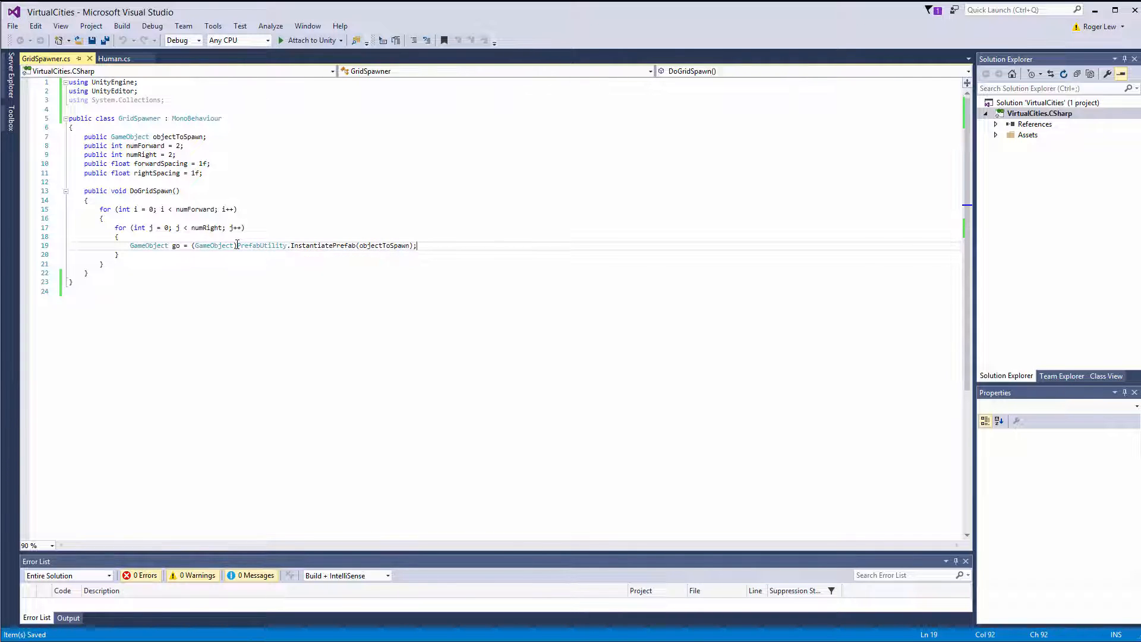
mouse_move(214, 245)
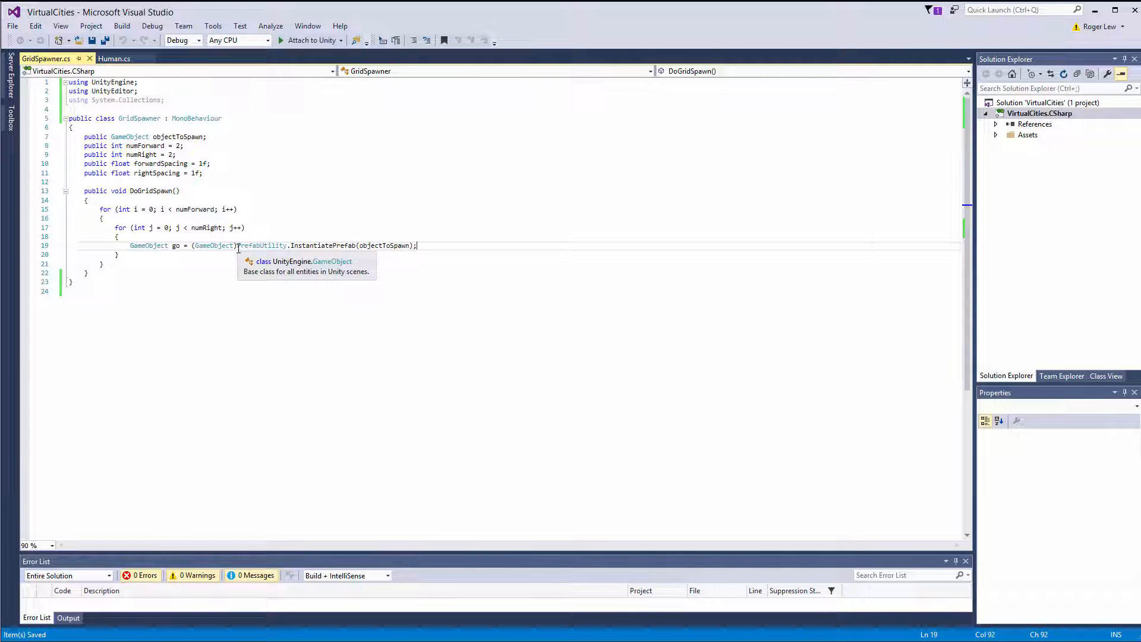
left_click_drag(238, 246, 192, 246)
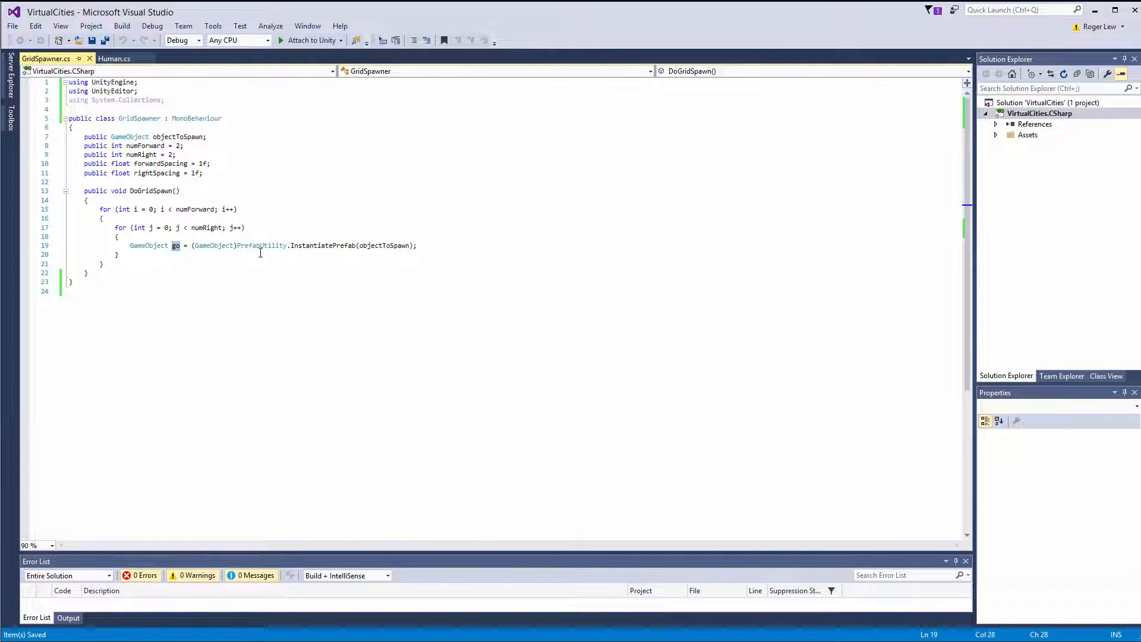
left_click(451, 247)
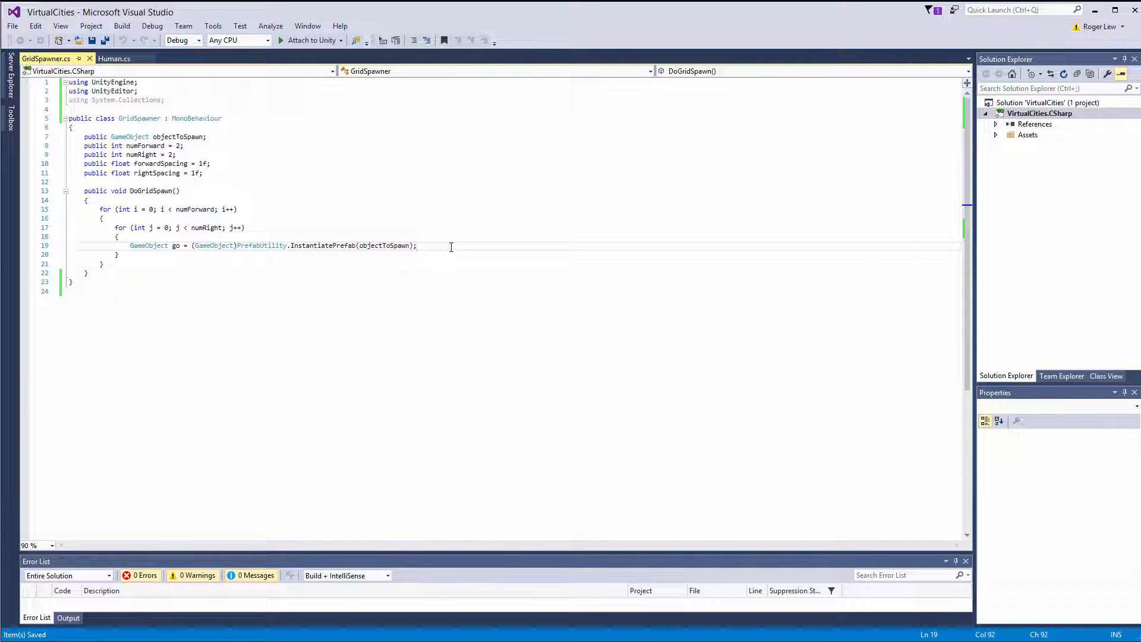
Step: Add go.transform.position = transform.position; so each copy starts at the spawner's position
key("Return")
type("go.tran")
key("Tab")
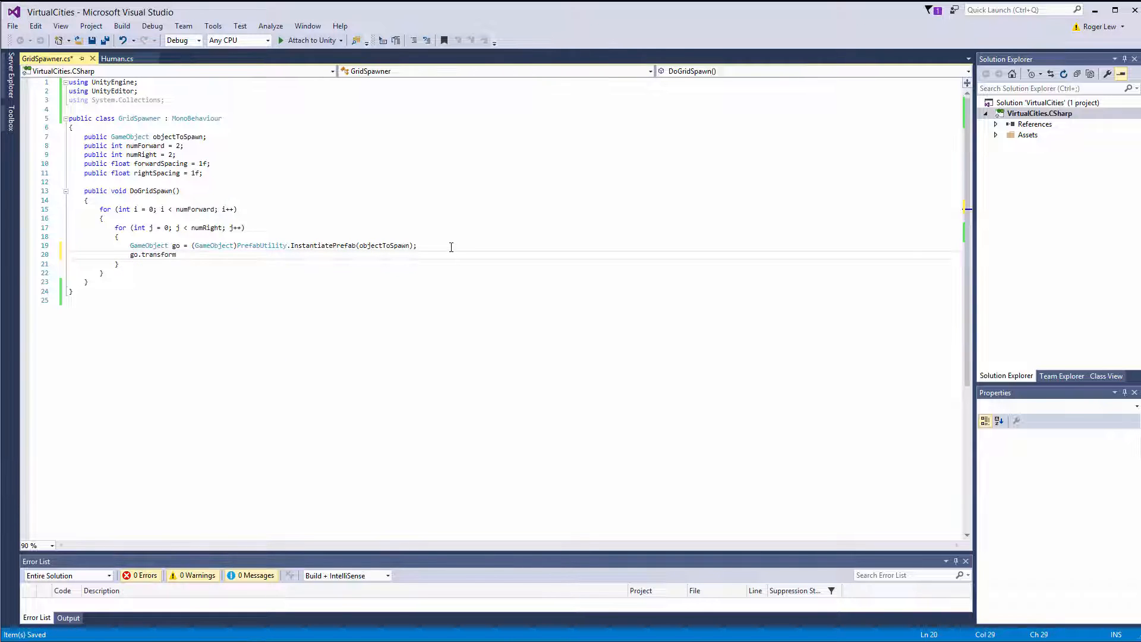
type(" =")
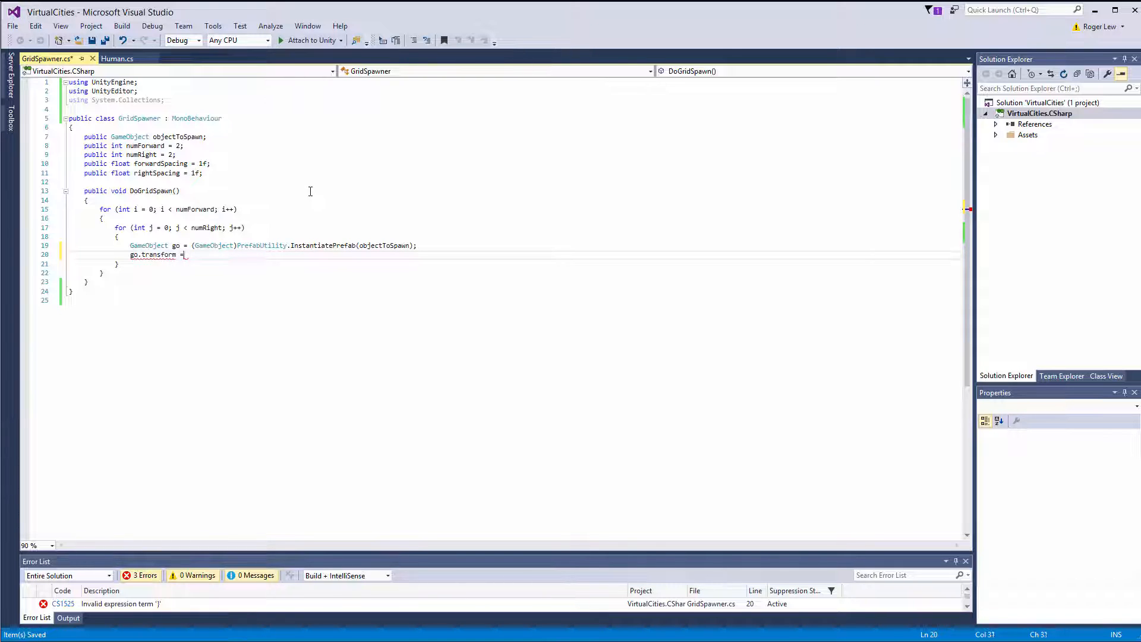
key("BackSpace")
key("BackSpace")
key("BackSpace")
type(".pos")
key("Tab")
type("= trans")
key("Tab")
type(".pos")
key("Tab")
type(";")
key("Return")
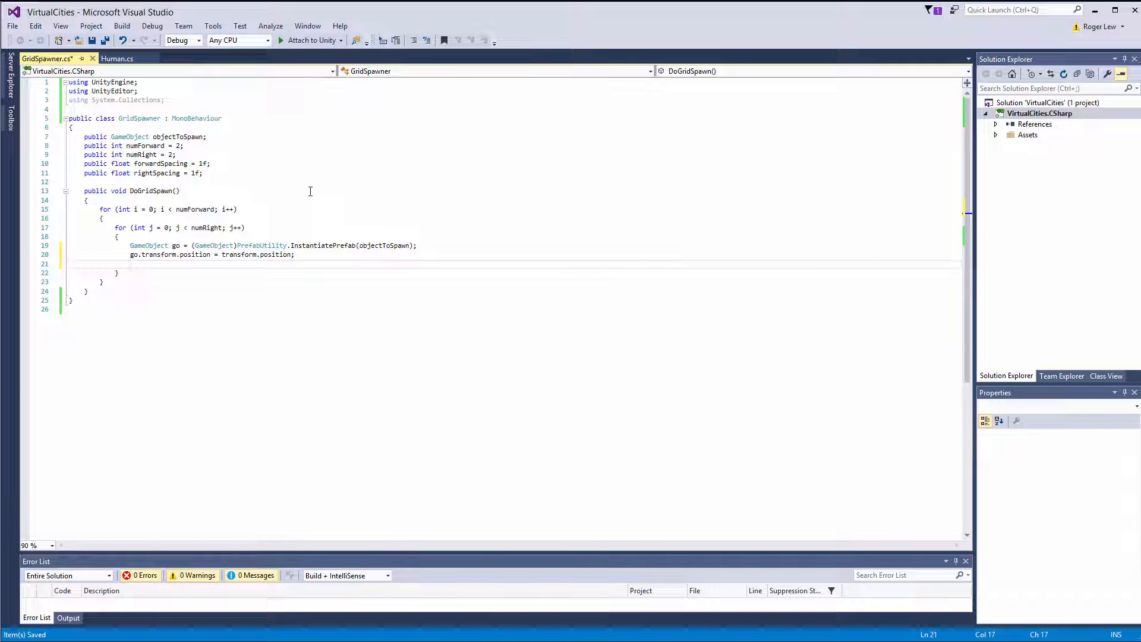
type("go.tran")
Step: Add go.transform.Translate(rightSpacing * j, 0, forwardSpacing * i, transform); to offset each copy
key("Tab")
type(".")
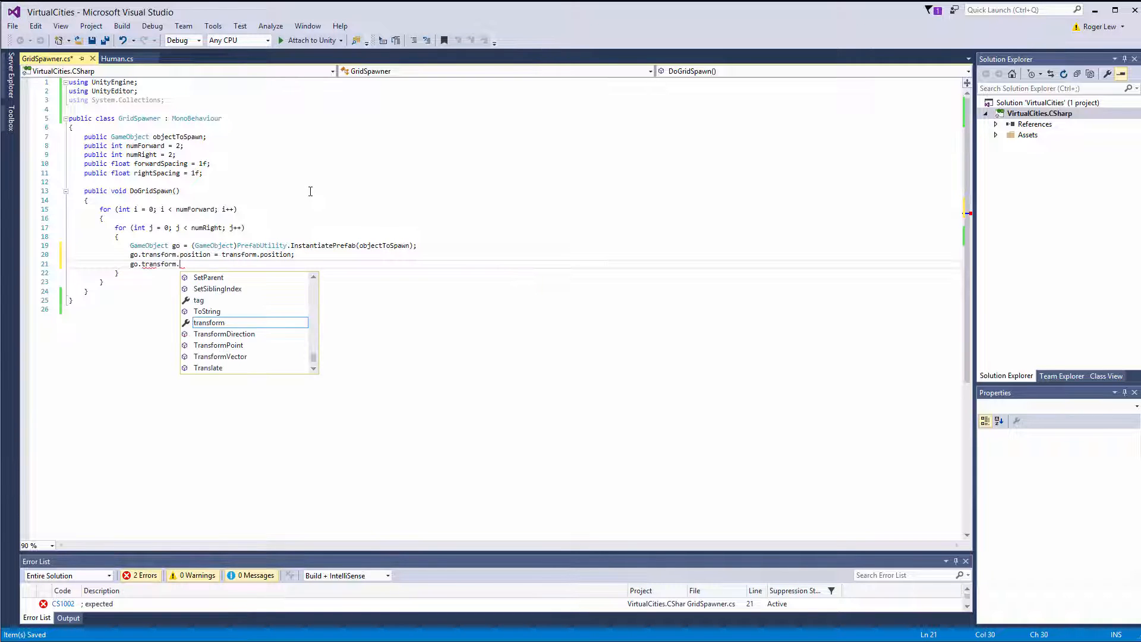
type("Tra")
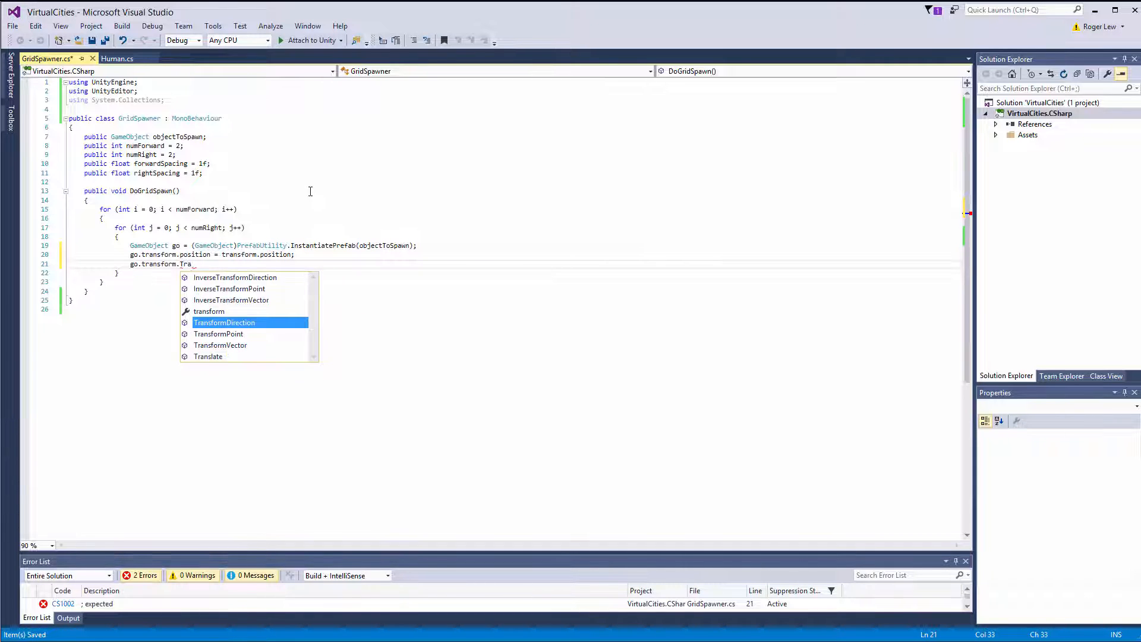
key("Down")
key("Down")
key("Down")
key("Tab")
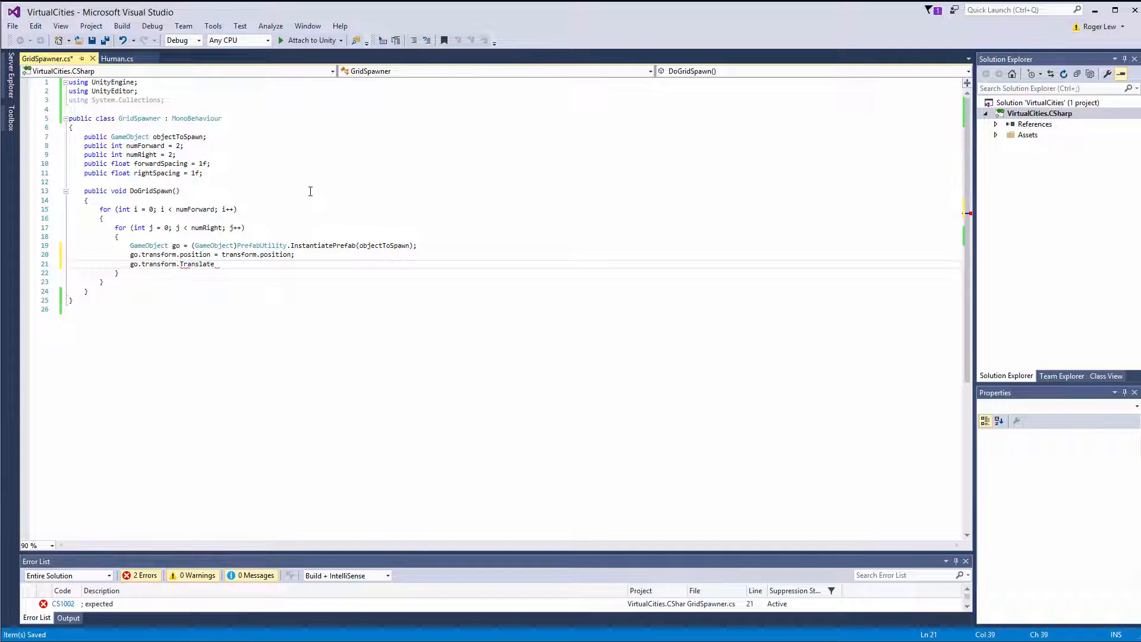
type("(")
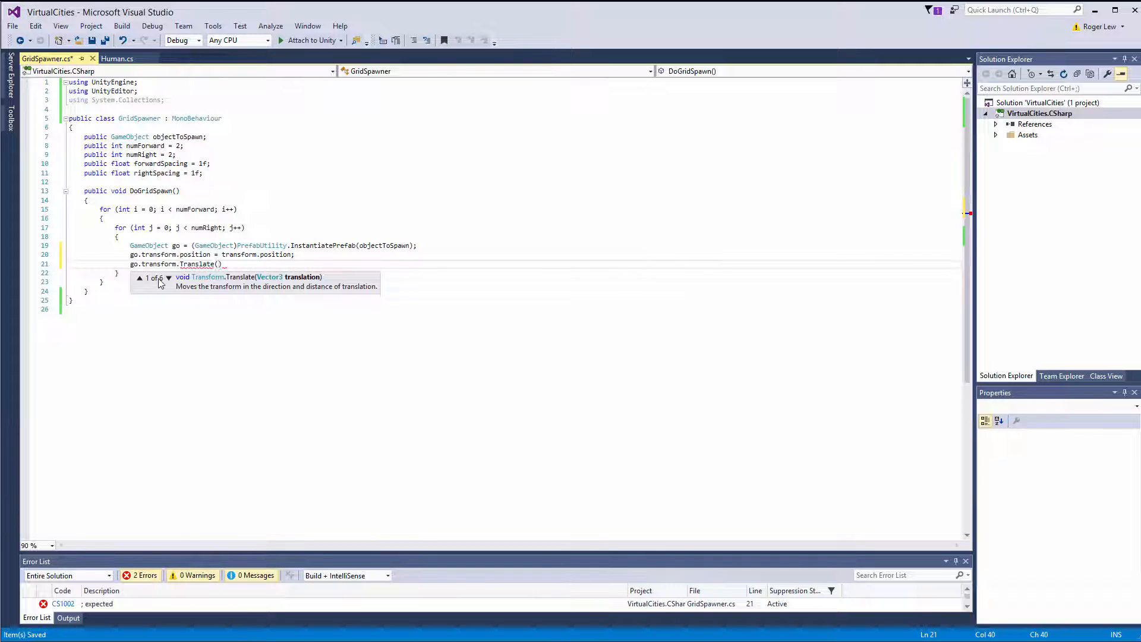
left_click(141, 278)
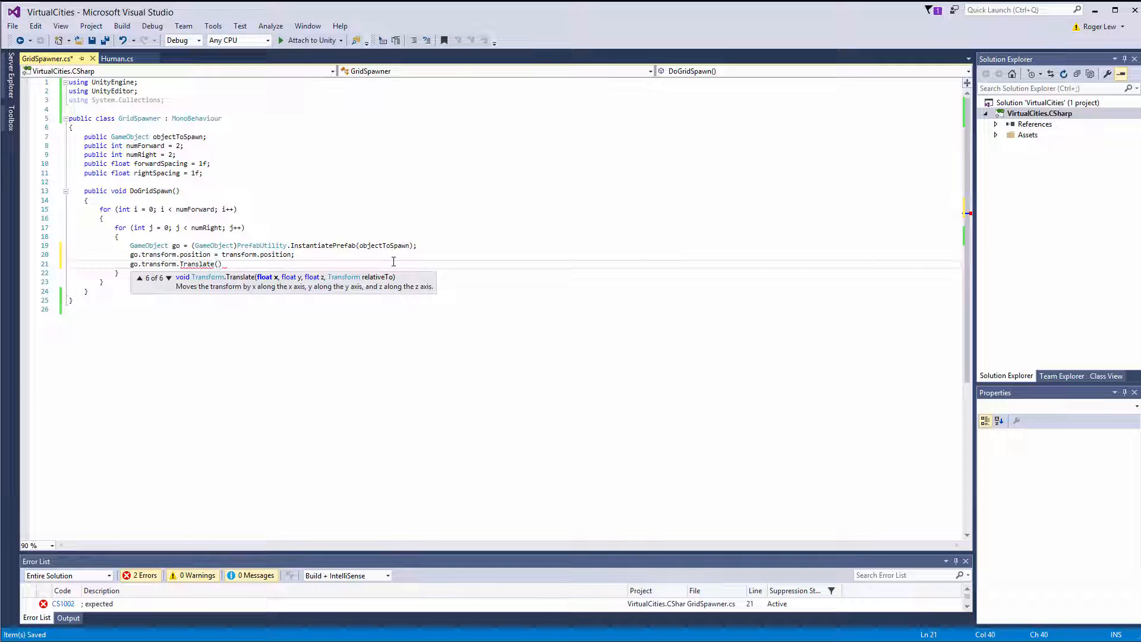
type("rightSpacing")
type(" * j")
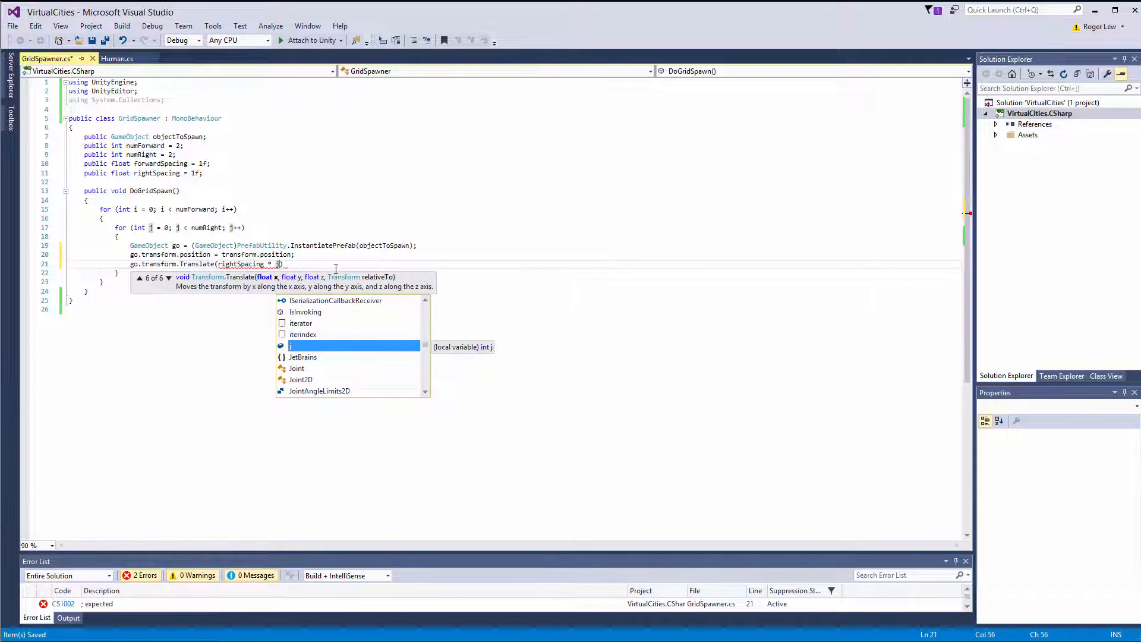
type(", ")
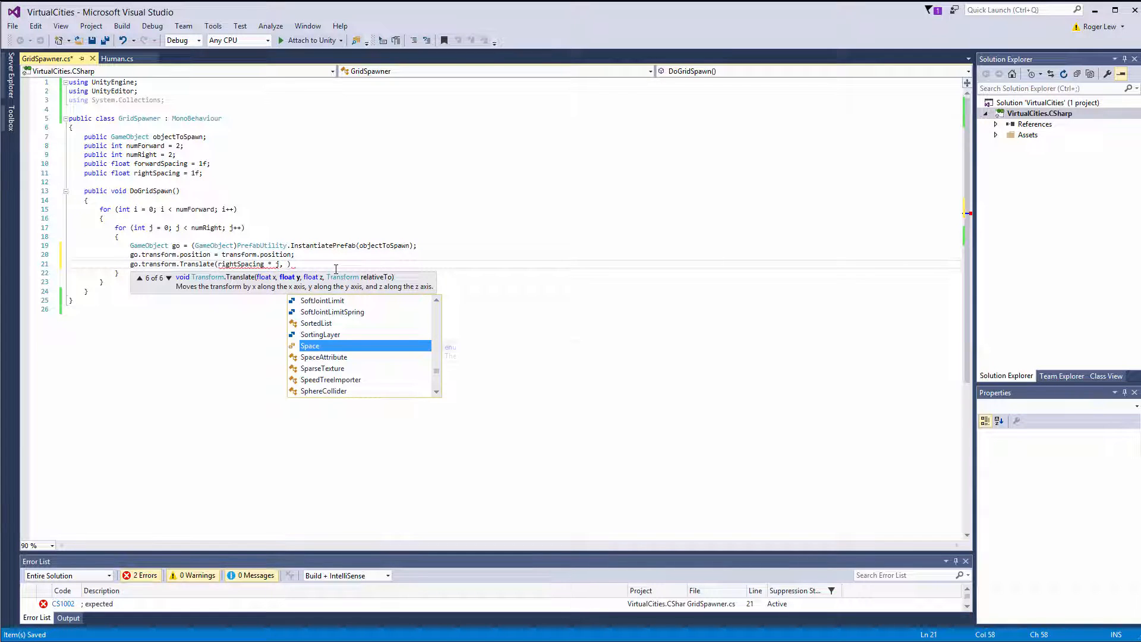
type("0, ")
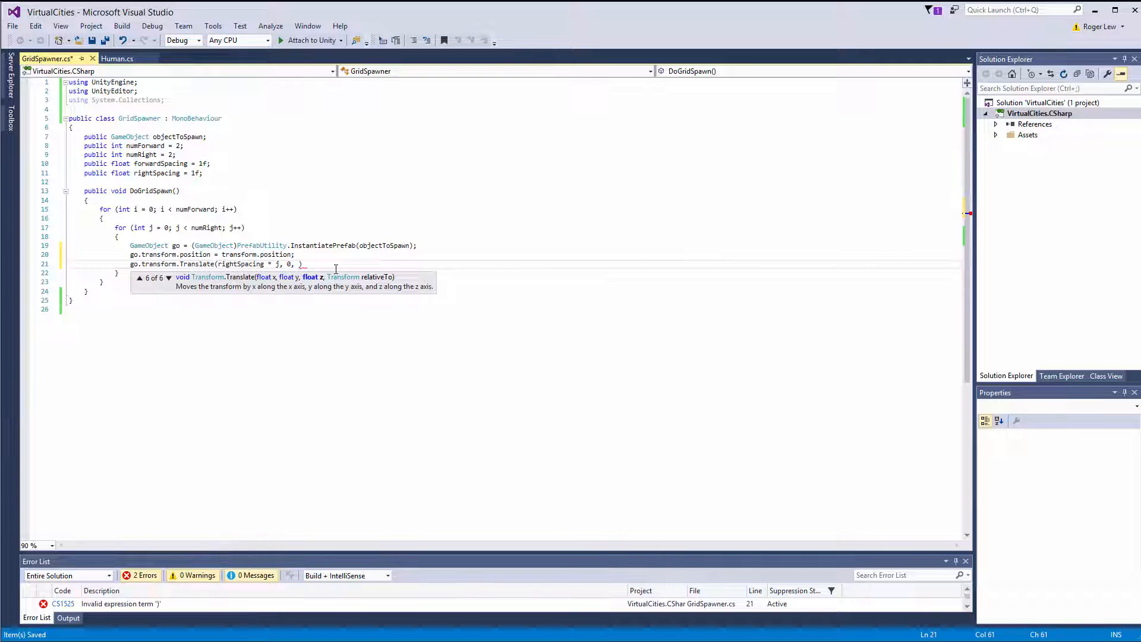
type("for")
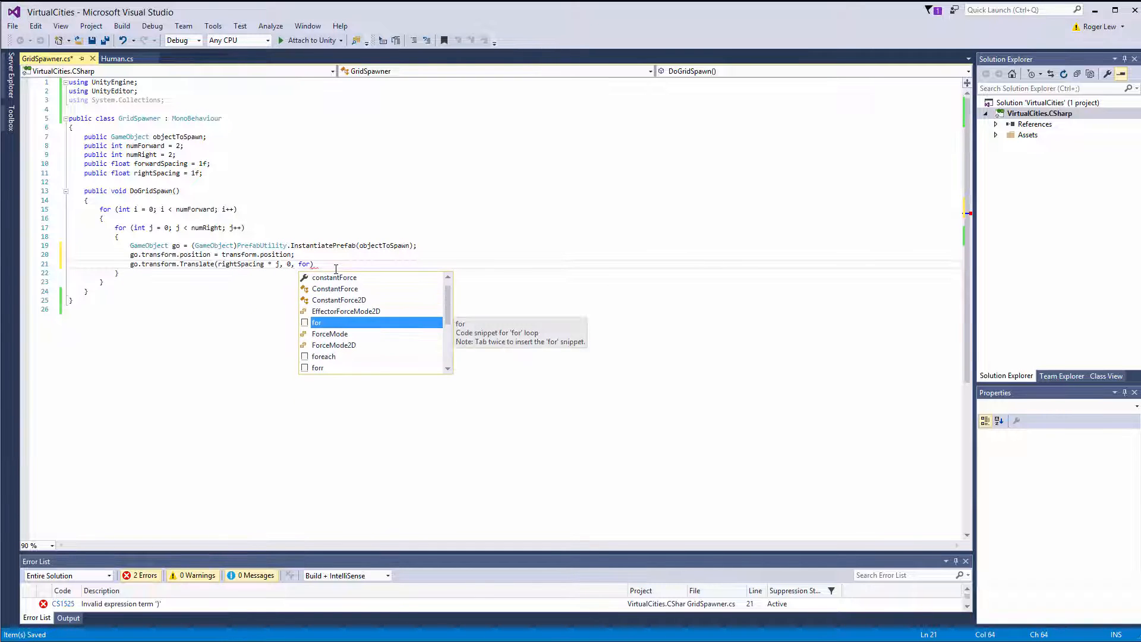
type("ward")
key("Tab")
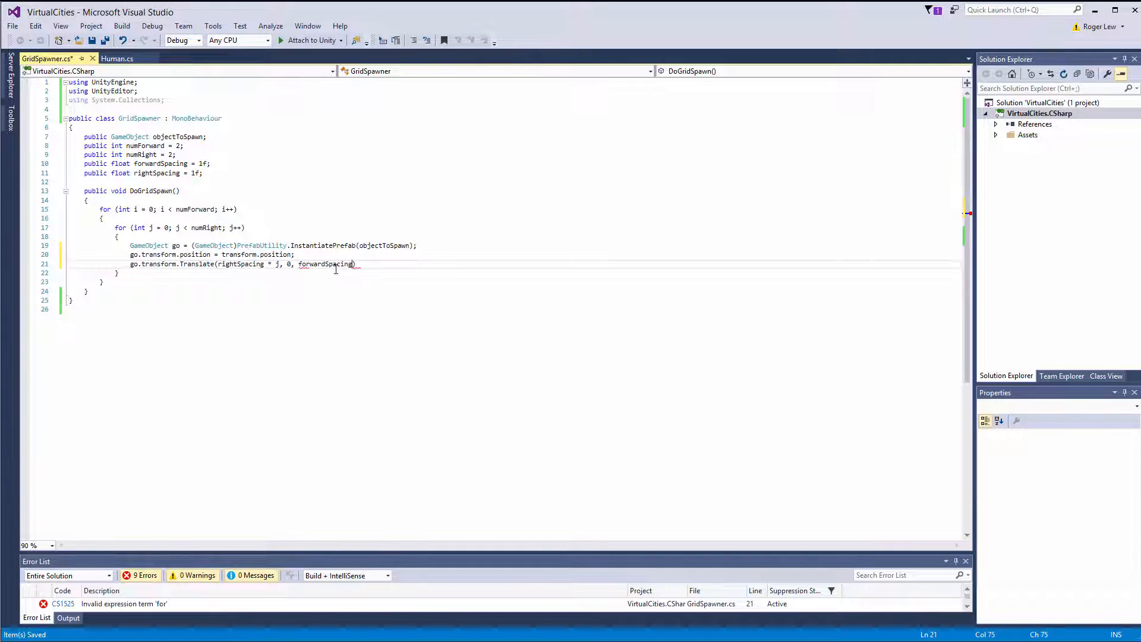
type("* i")
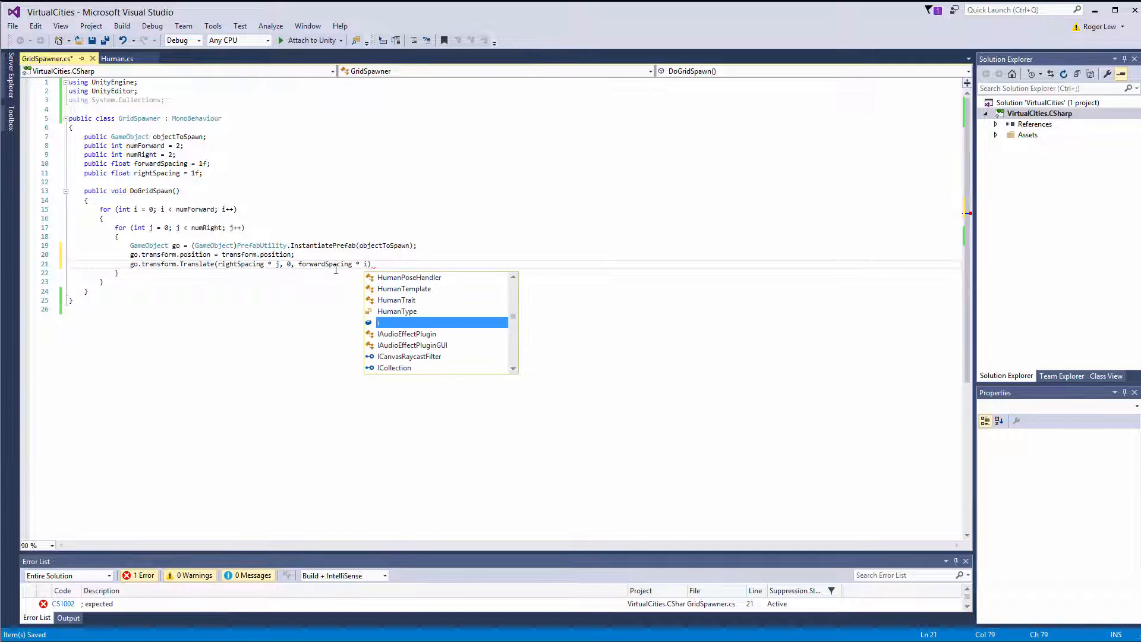
type(", ")
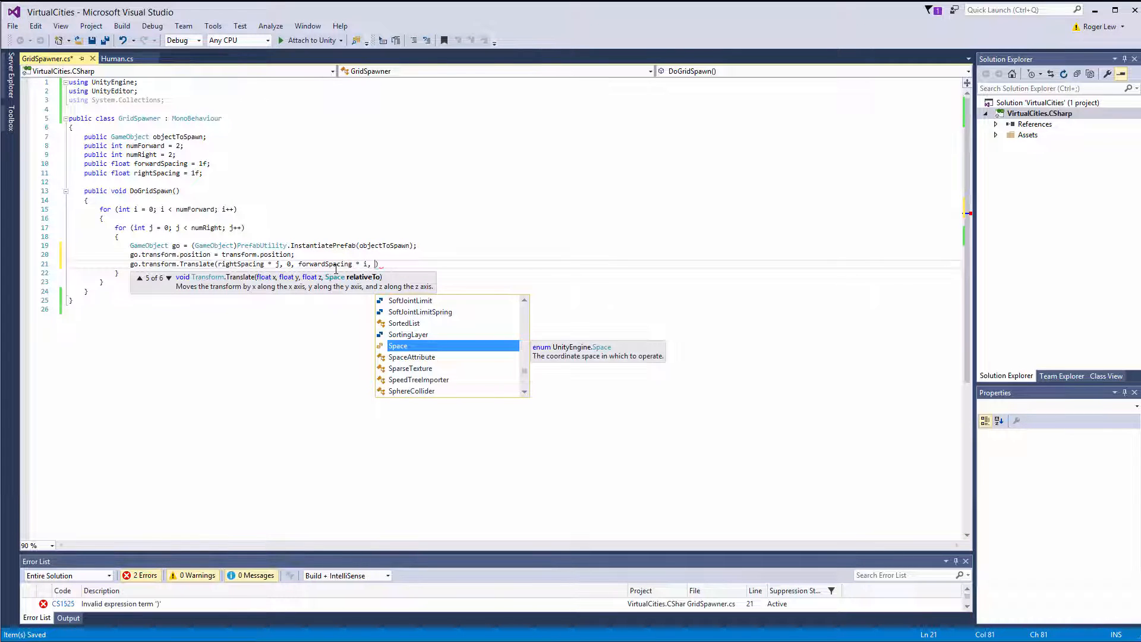
type("tran")
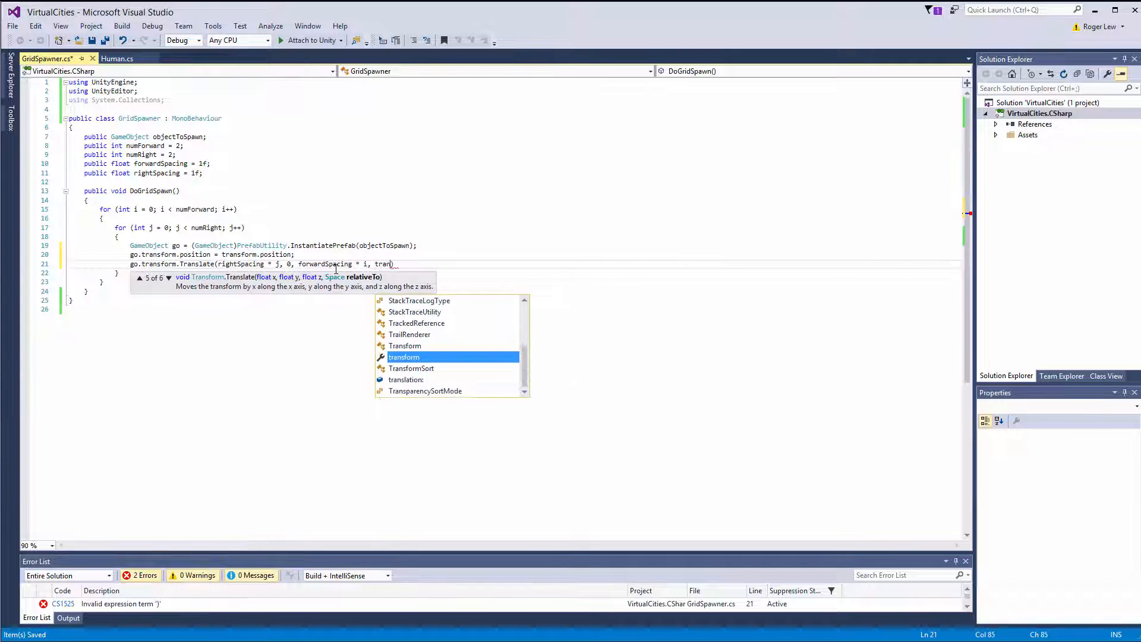
key("Tab")
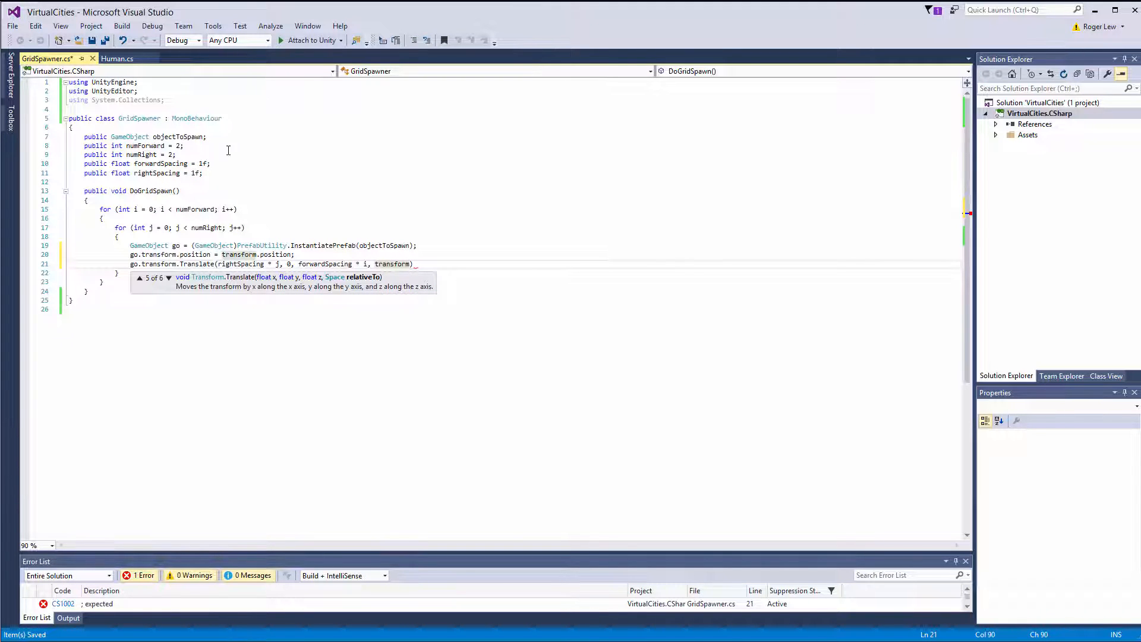
left_click(440, 265)
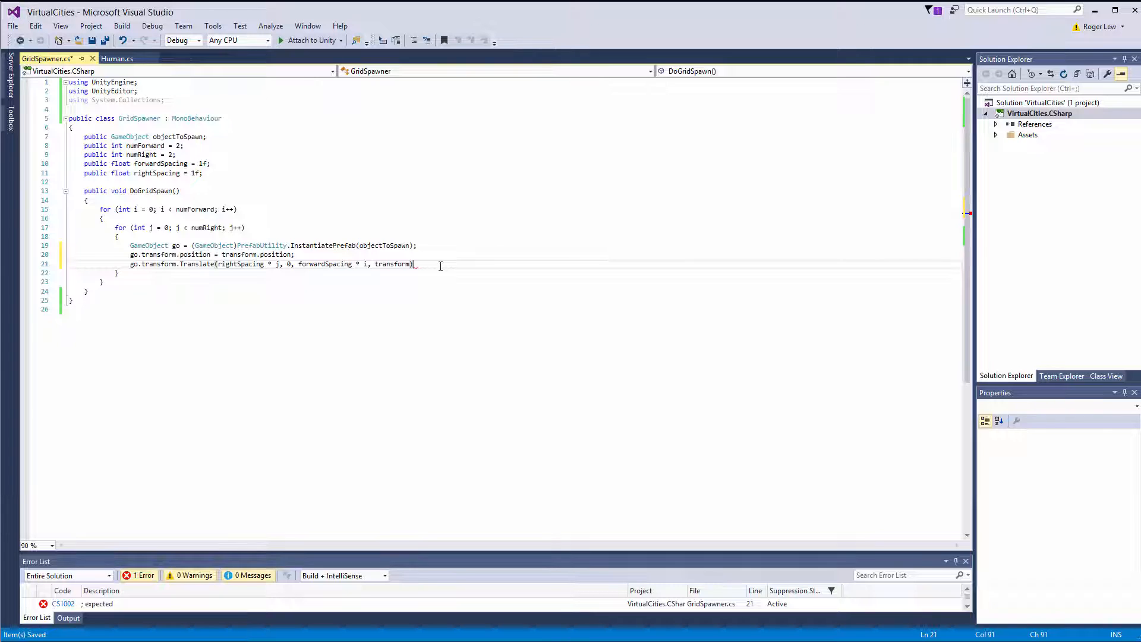
type(";")
key("Return")
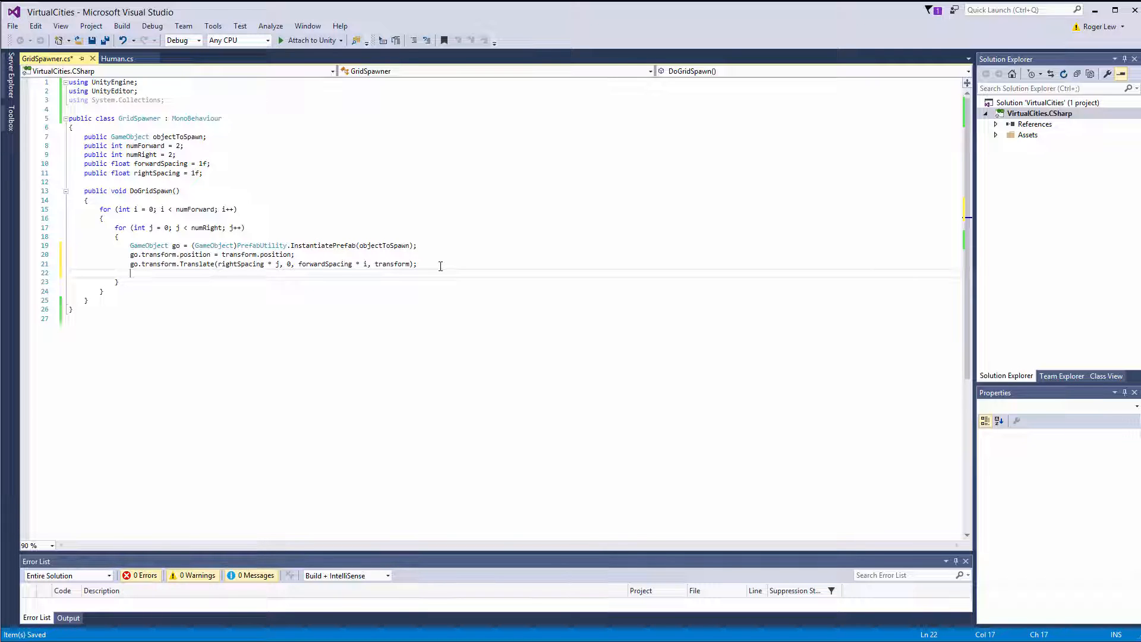
type("go")
Step: Add go.name = objectToSpawn.name + j.ToString() + i.ToString(); and save
key("BackSpace")
type(".")
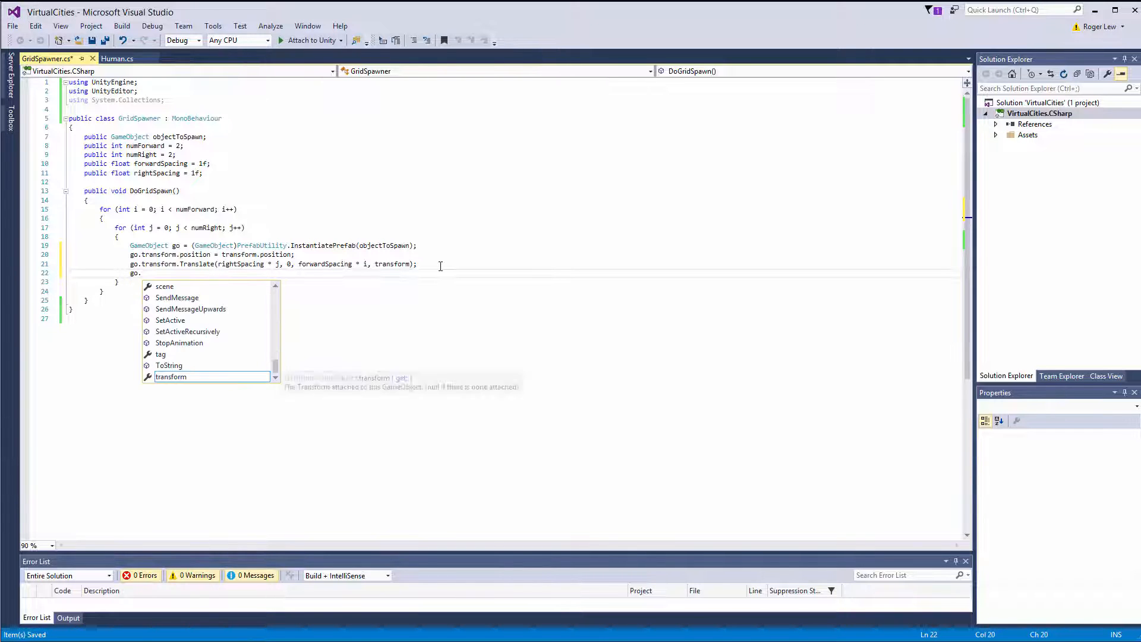
type("name =")
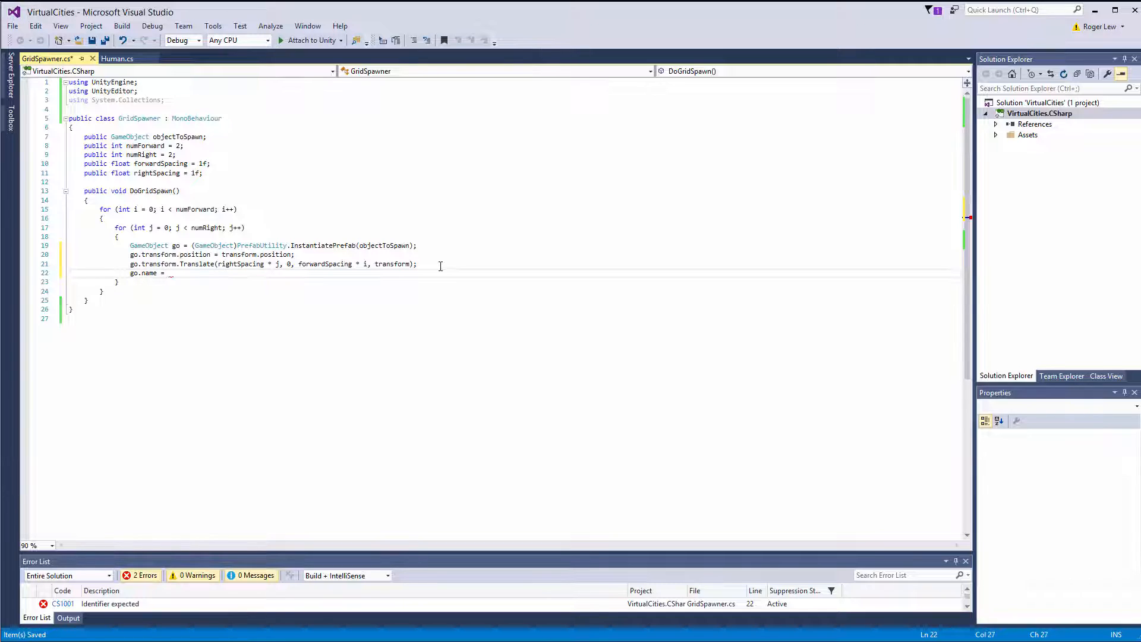
type("objectTo")
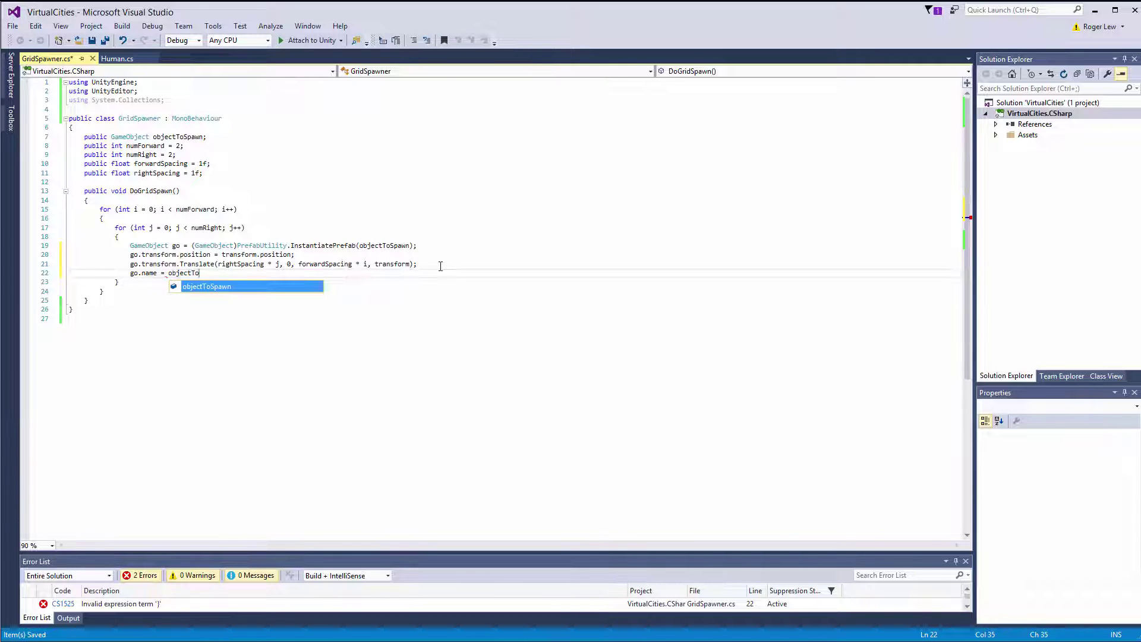
key("Tab")
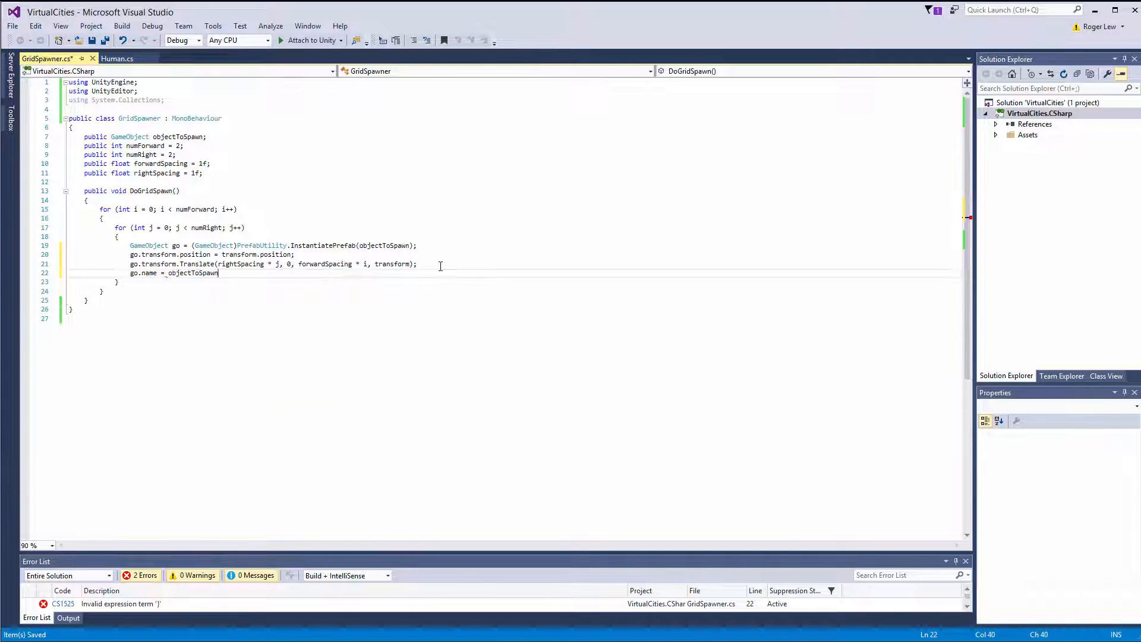
type(".name + j")
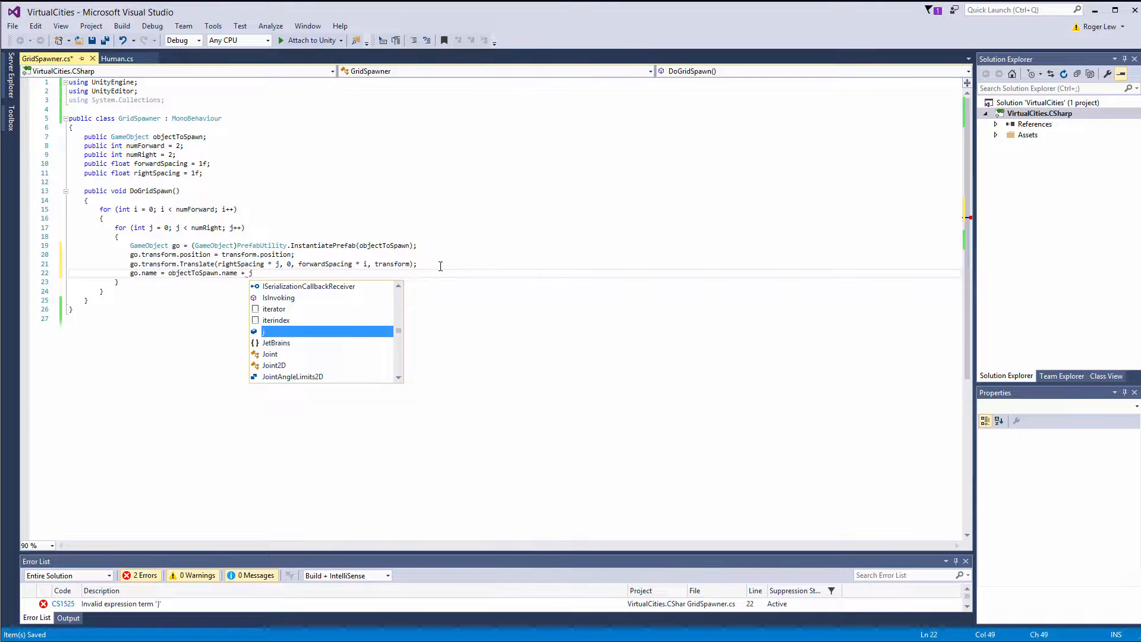
type(".T")
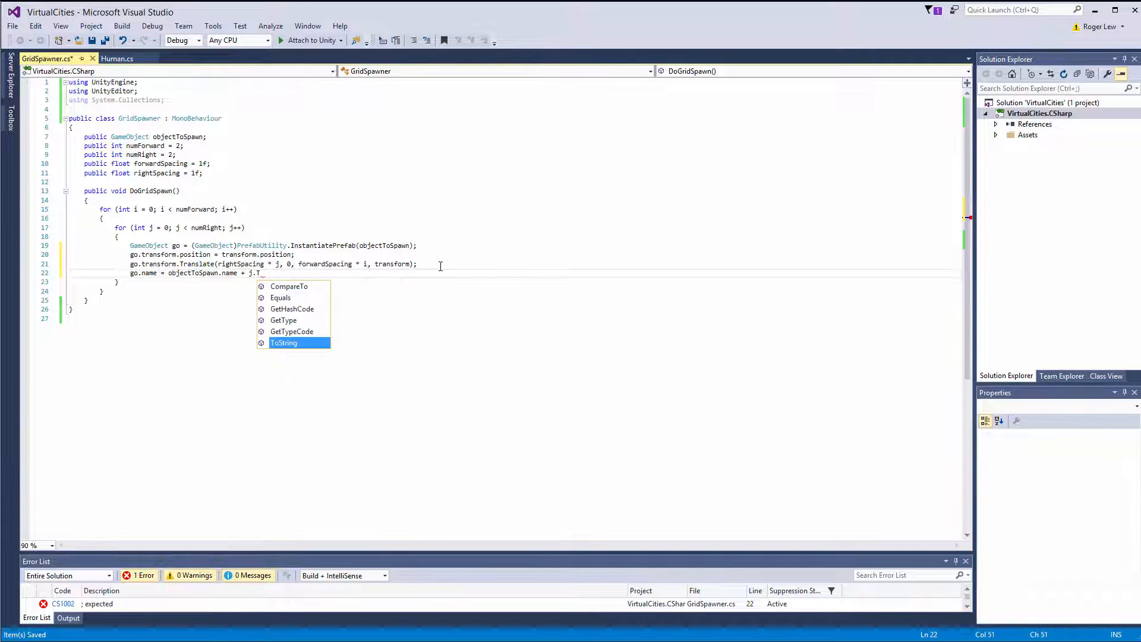
key("Tab")
type("()")
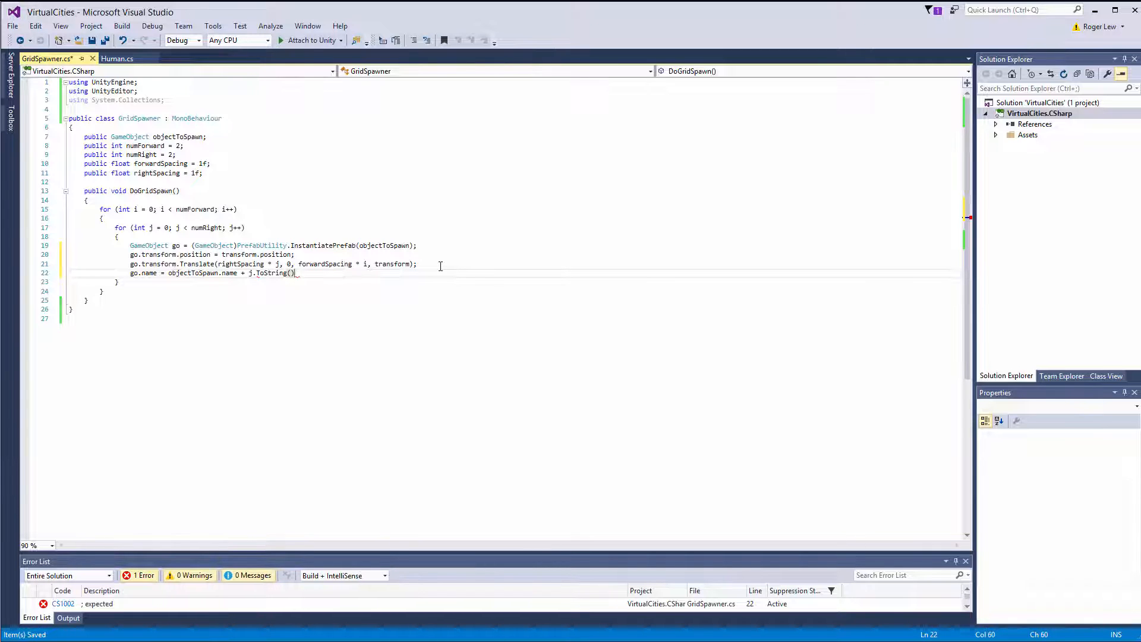
type(" + ")
type("i")
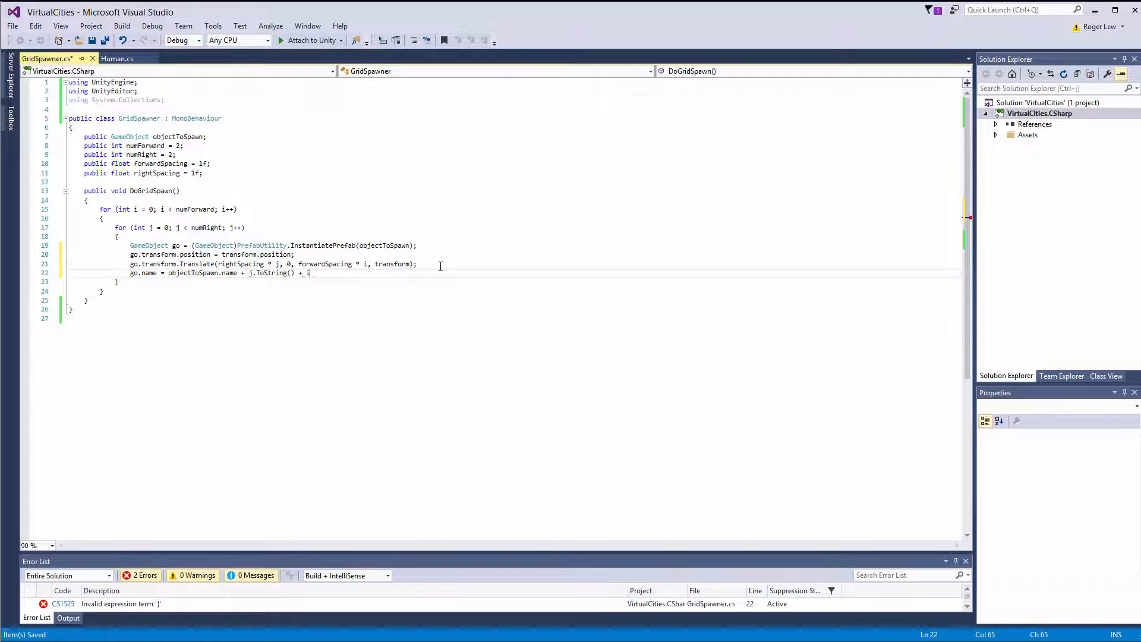
type(".T")
key("Tab")
type("()")
type(";")
key("ctrl+s")
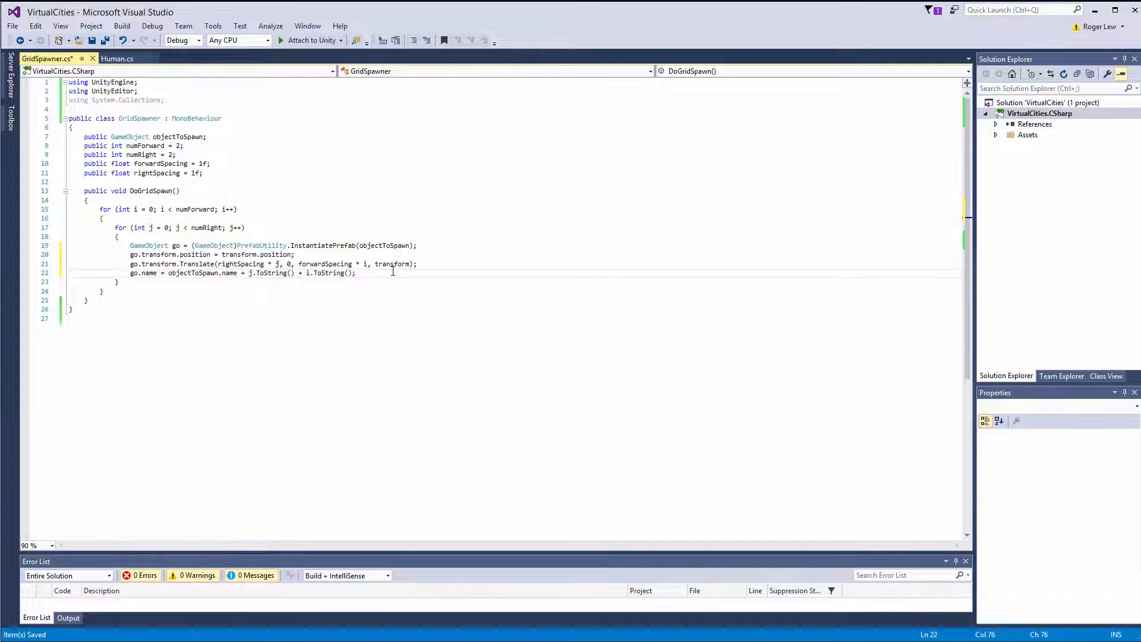
key("Return")
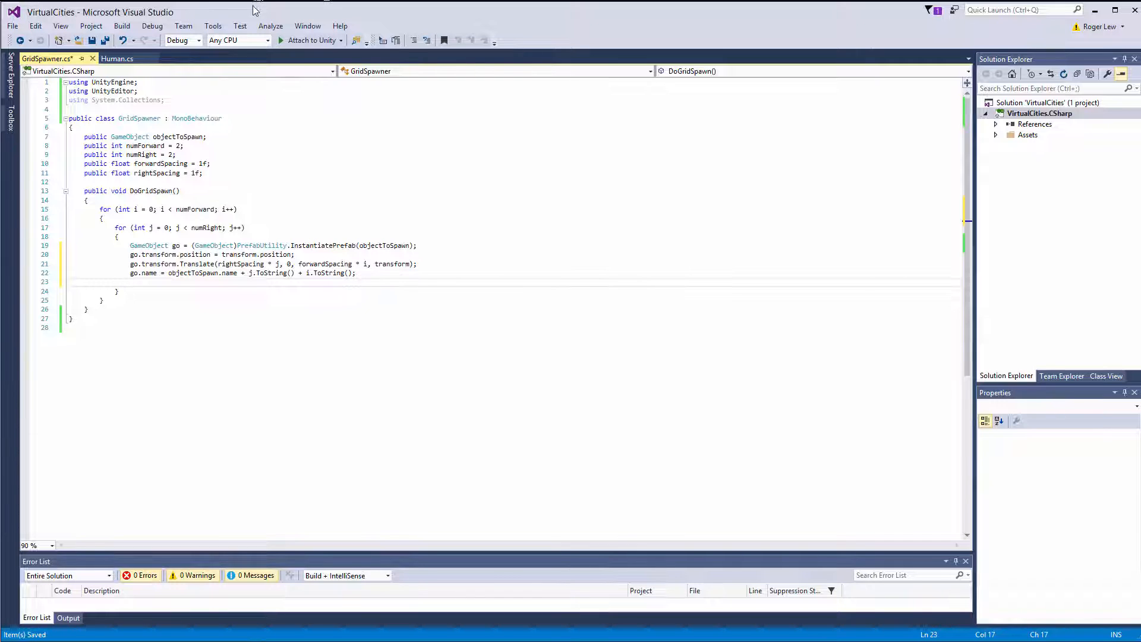
Step: Reveal Unity, expand Suburb and select GridSpawner to show its counts and spacings in the Inspector
left_click_drag(258, 12, 499, 61)
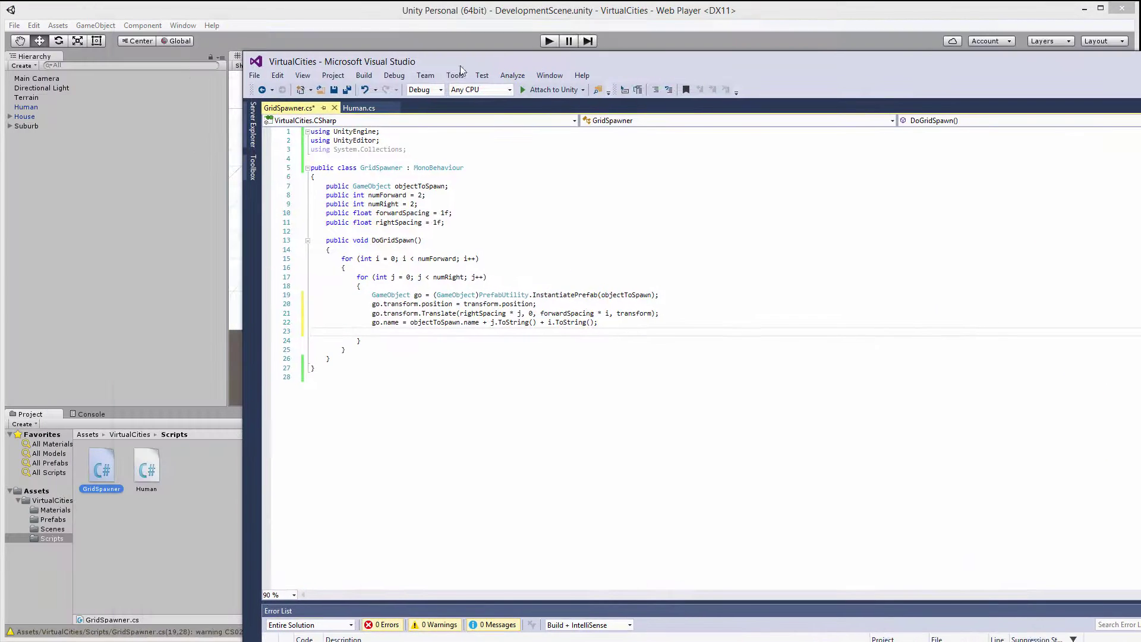
left_click(11, 132)
left_click(34, 137)
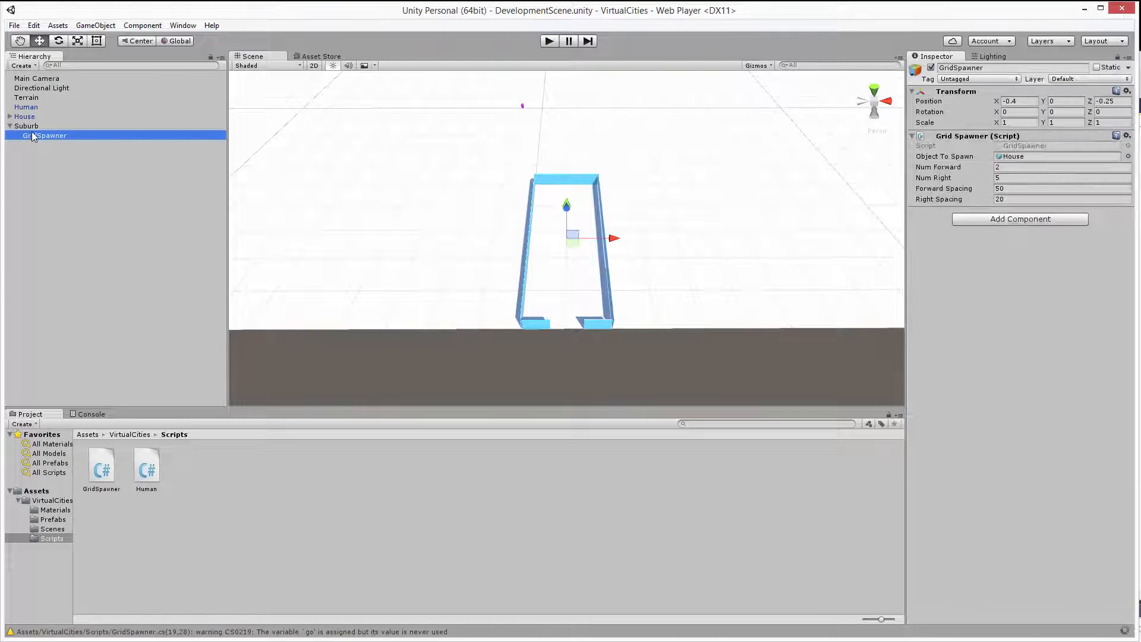
left_click(34, 127)
left_click(41, 135)
Step: Add go.transform.parent = transform.parent; inside DoGridSpawn, save the script and return to Unity
left_click(23, 145)
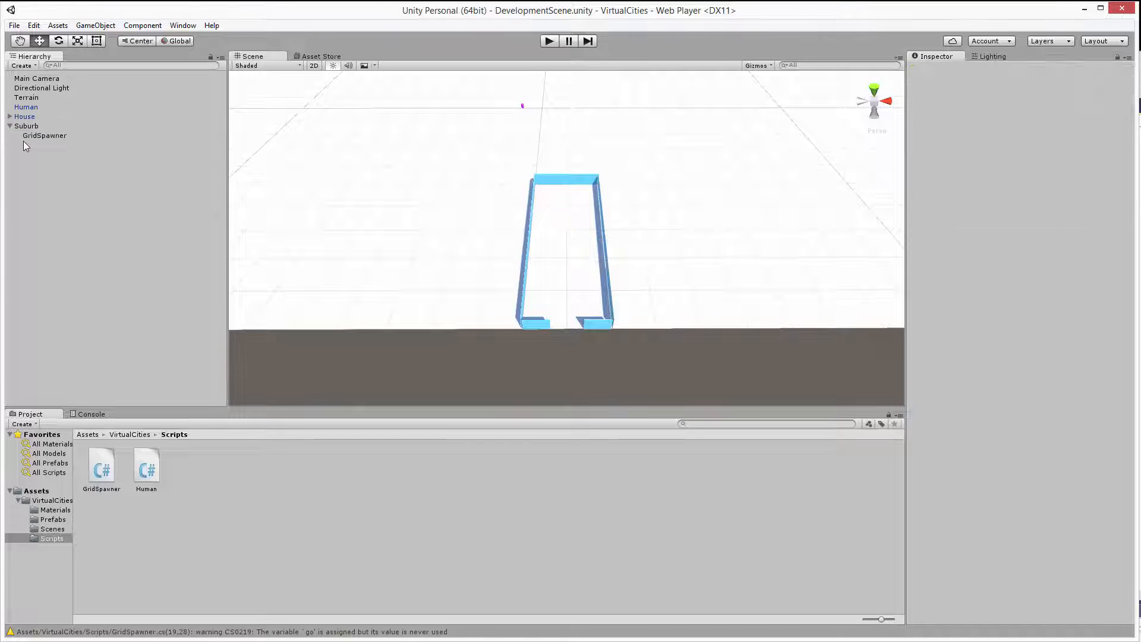
key("alt+Tab")
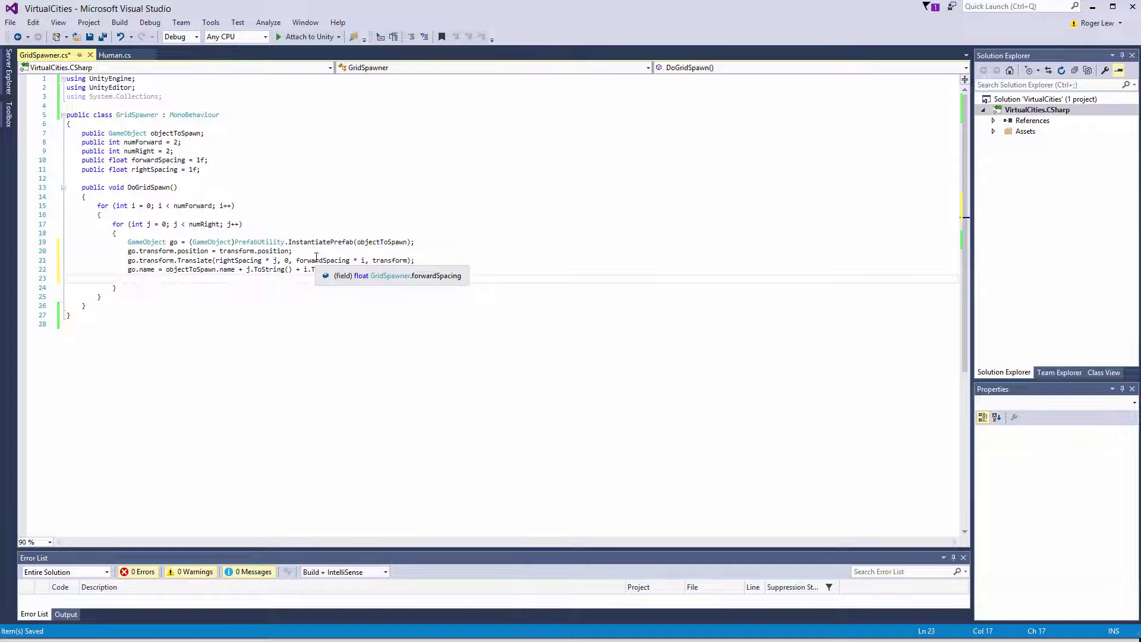
type("go.")
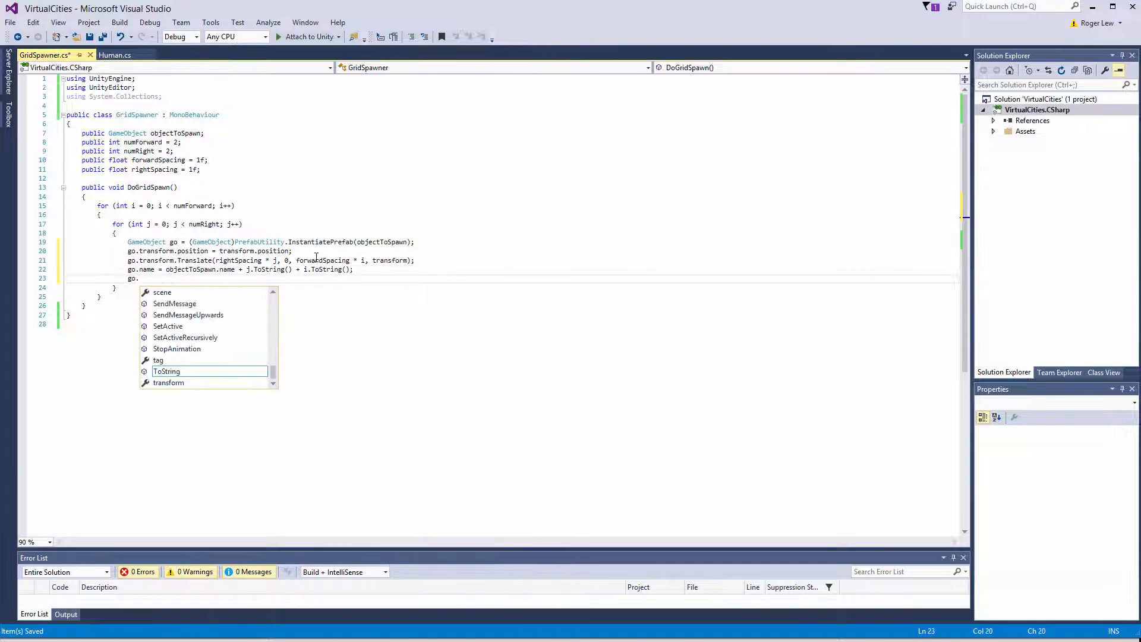
type("transform.par")
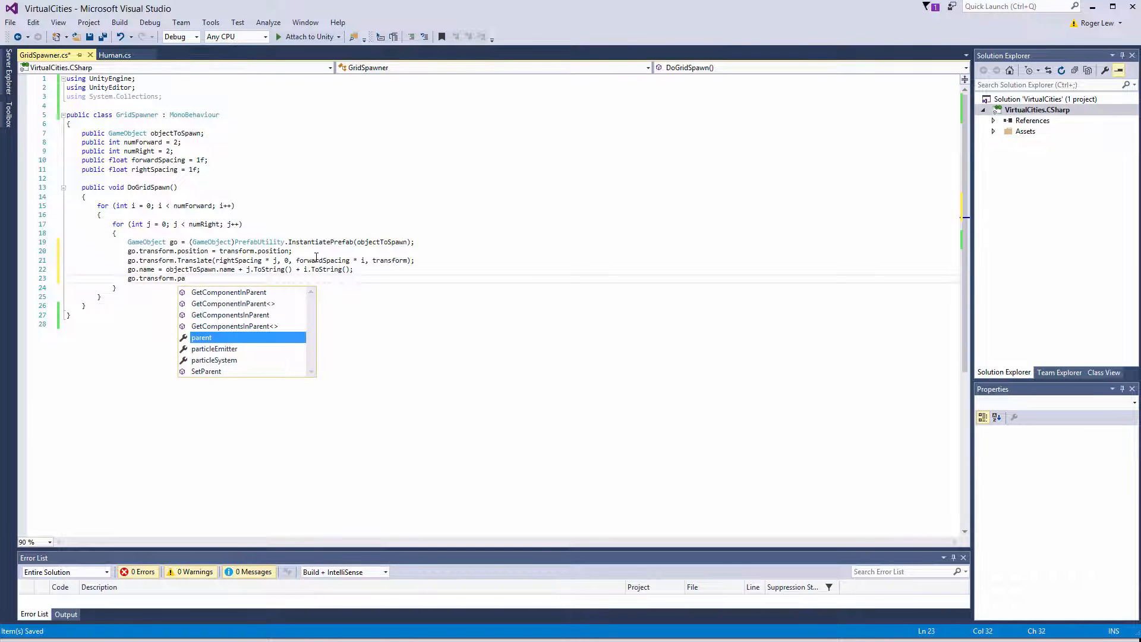
type("ent = ")
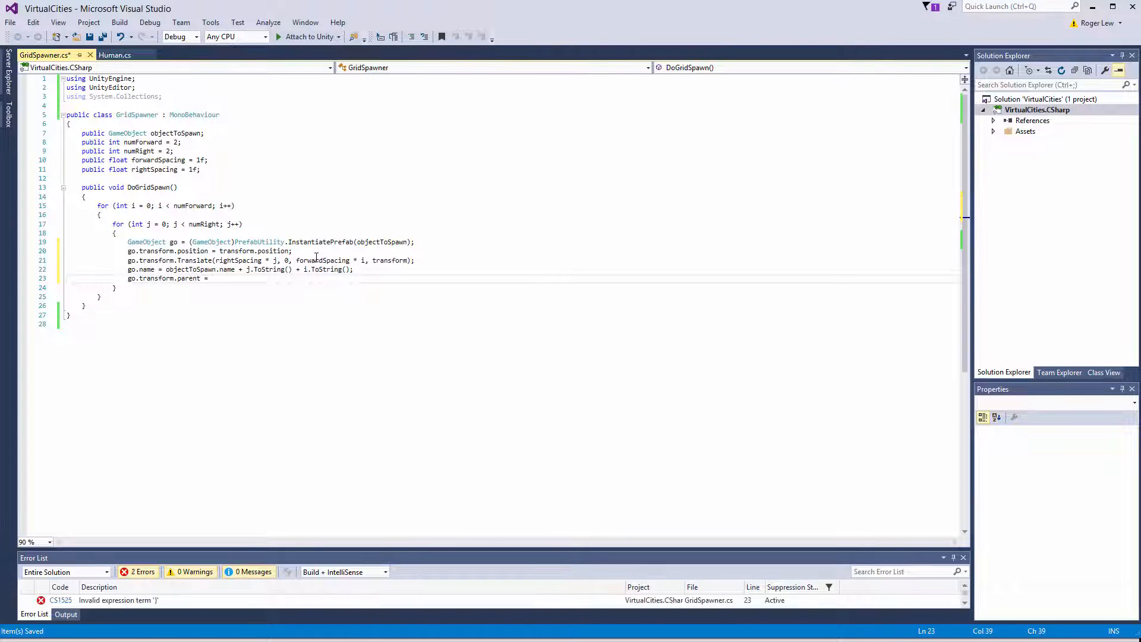
type("obj")
key("BackSpace")
key("BackSpace")
key("BackSpace")
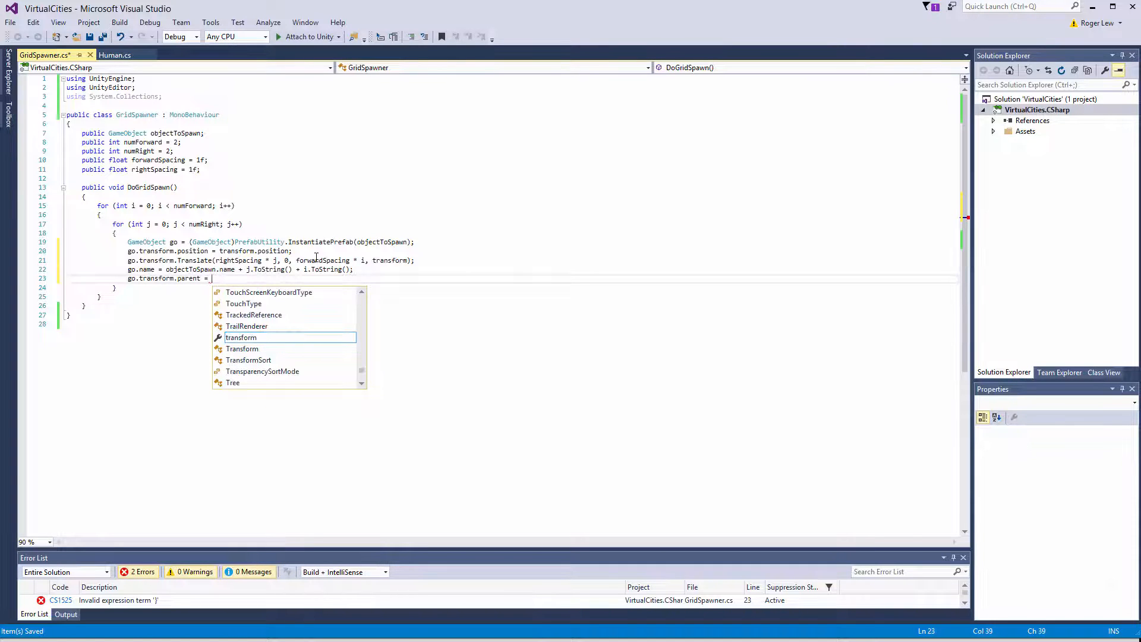
type("tra")
key("Tab")
type(".p")
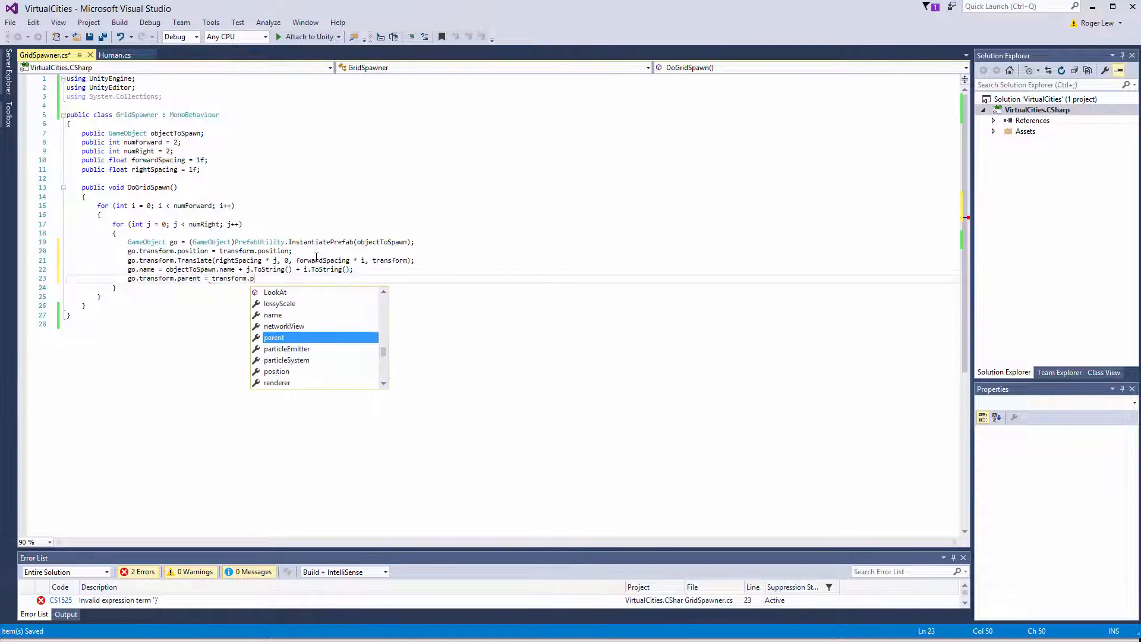
key("Tab")
type(";")
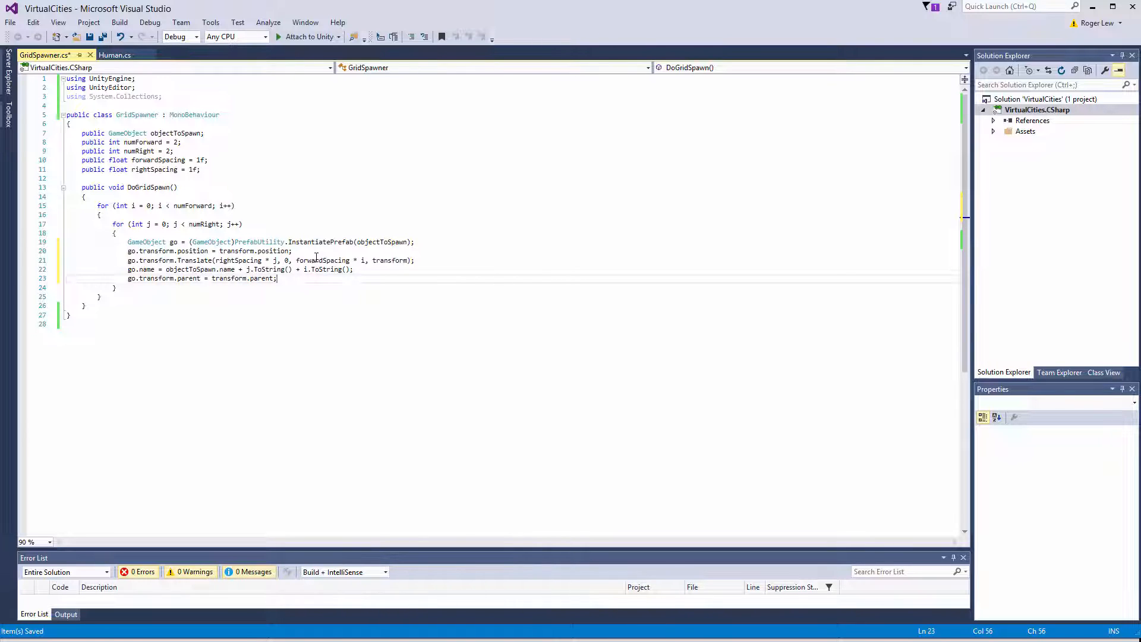
key("ctrl+s")
key("alt+Tab")
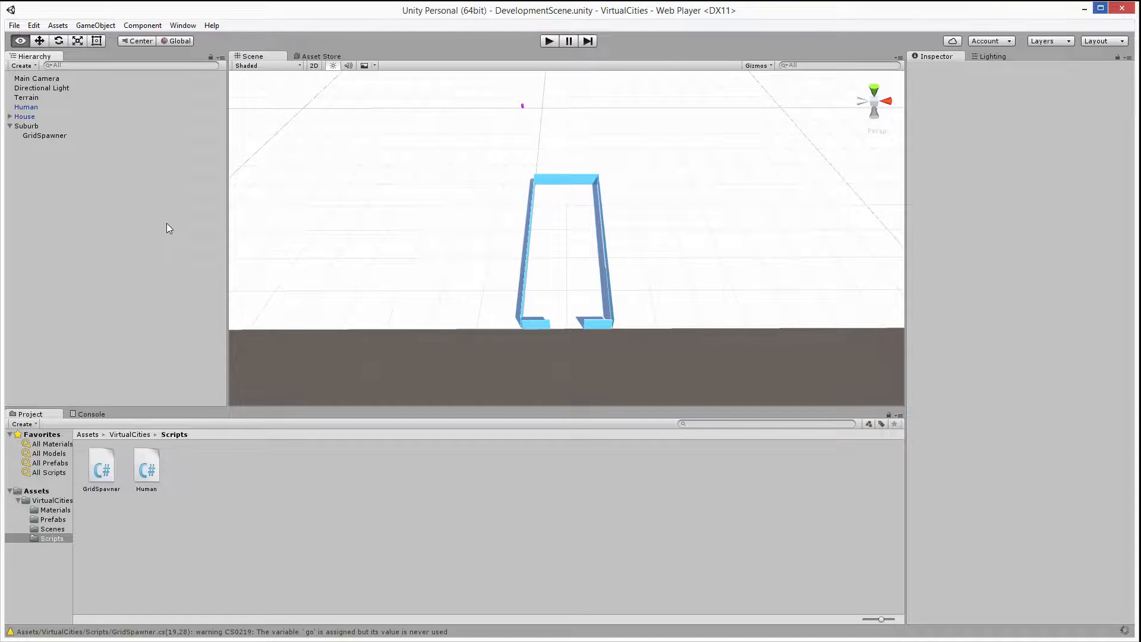
Step: Create a new folder named Editor inside the Scripts folder
left_click(43, 135)
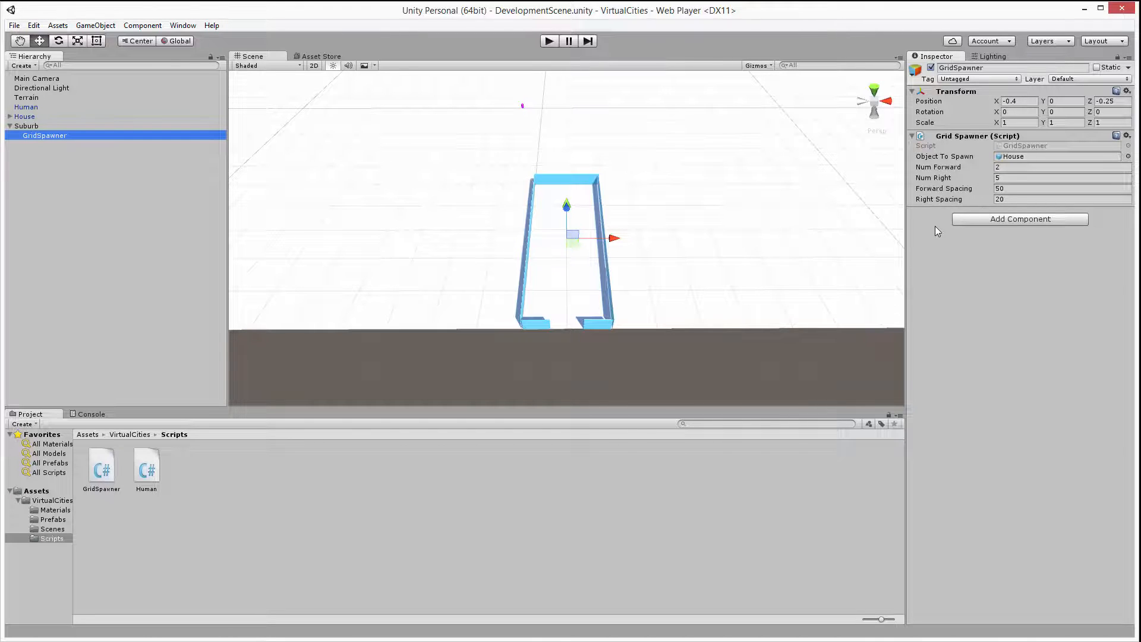
left_click(200, 450)
right_click(200, 449)
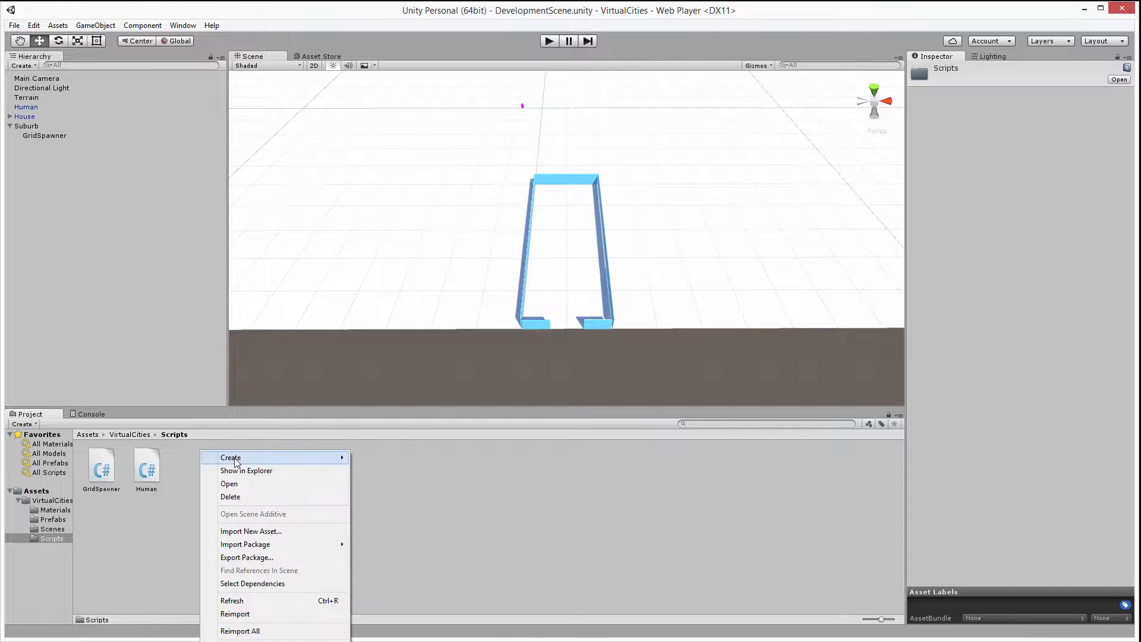
mouse_move(231, 457)
left_click(387, 461)
type("Editor")
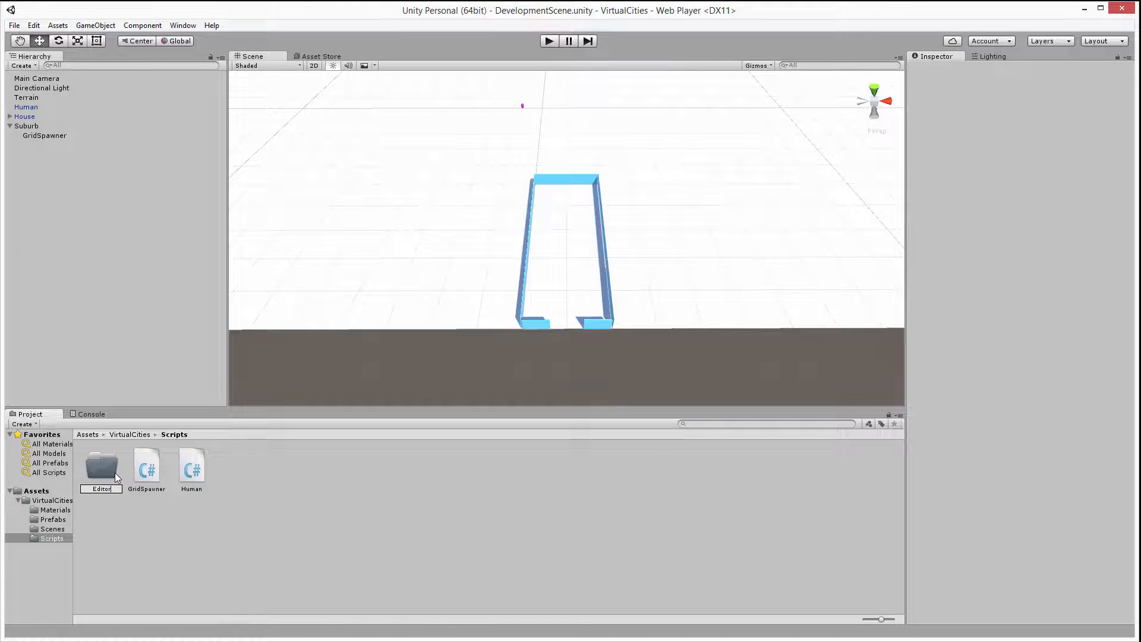
key("Return")
Step: Create a C# script named GridSpawnerEditor inside the Editor folder
double_click(102, 468)
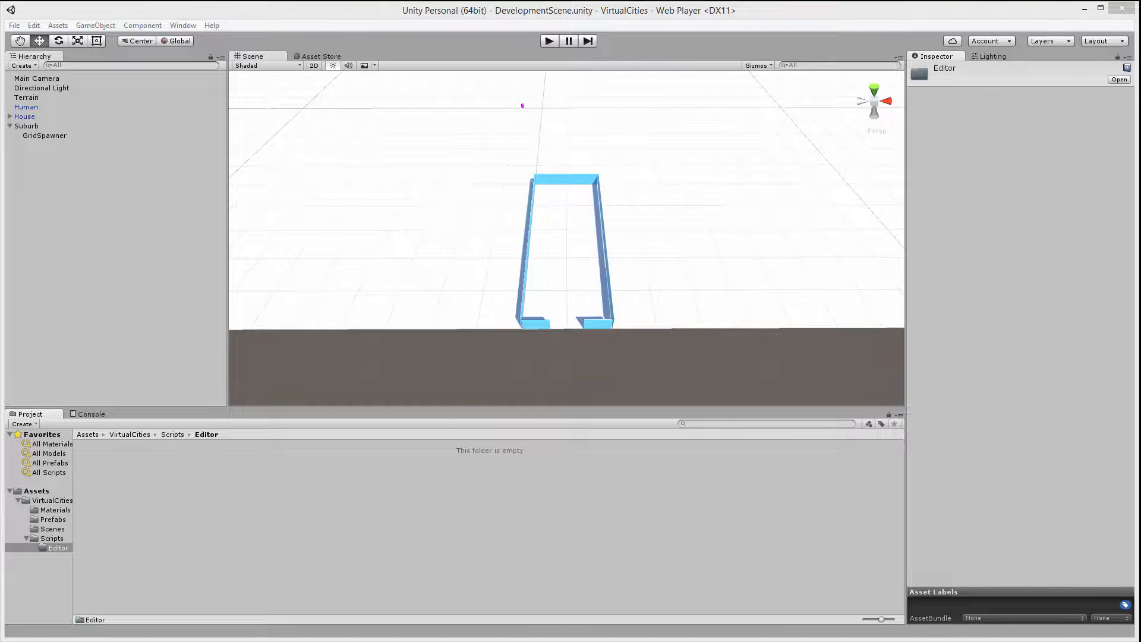
right_click(134, 474)
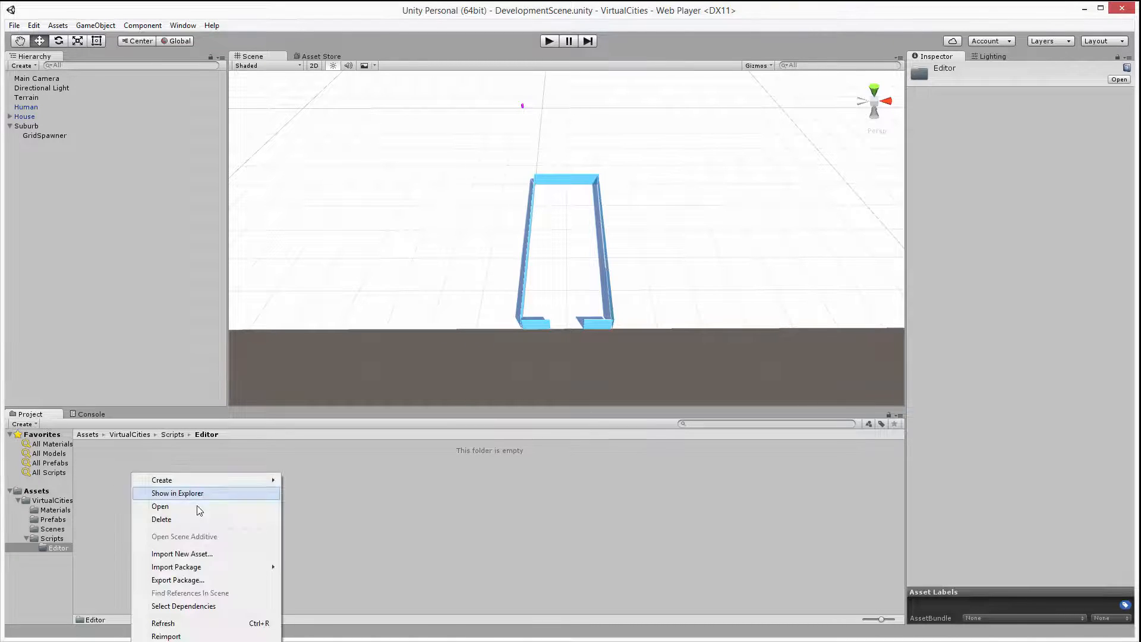
mouse_move(161, 480)
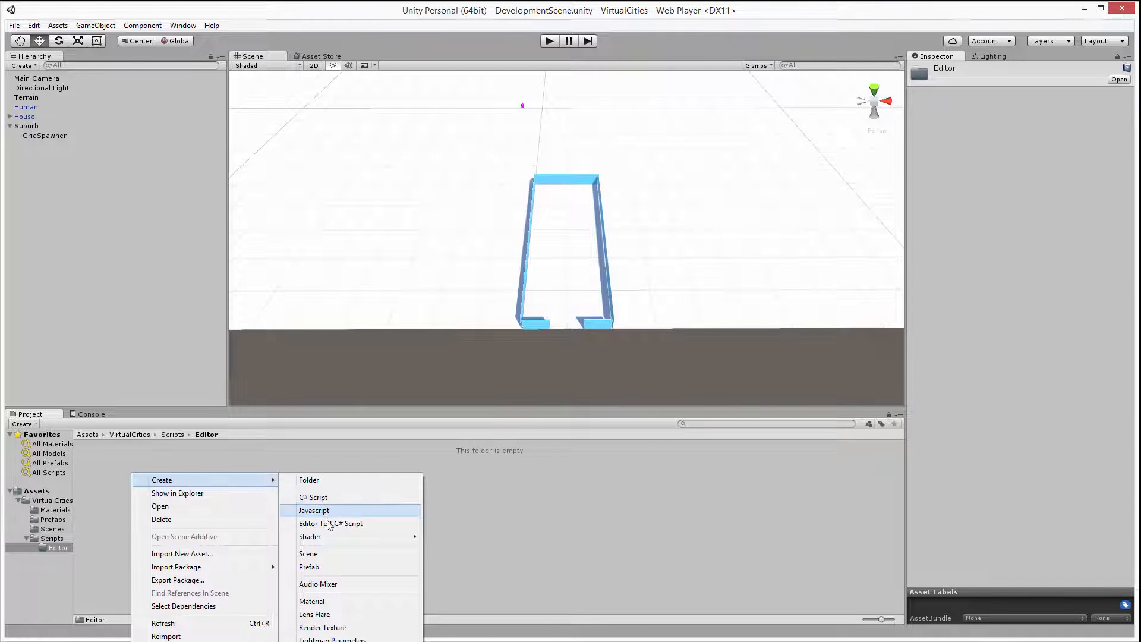
left_click(317, 498)
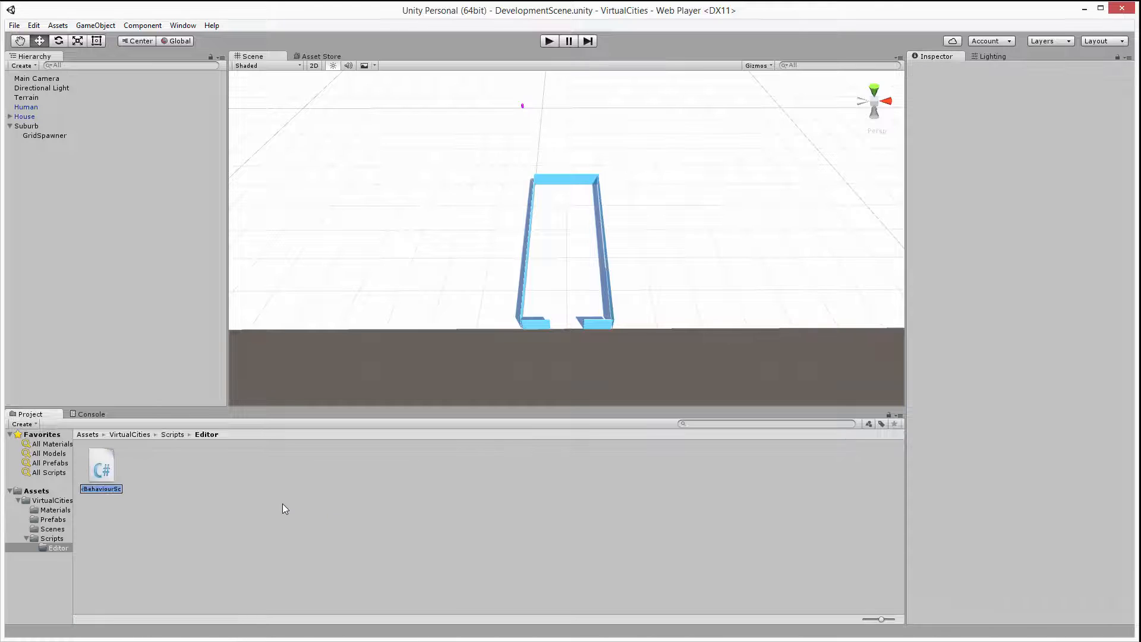
type("Grid")
type("Spawner")
type("Editor")
key("Return")
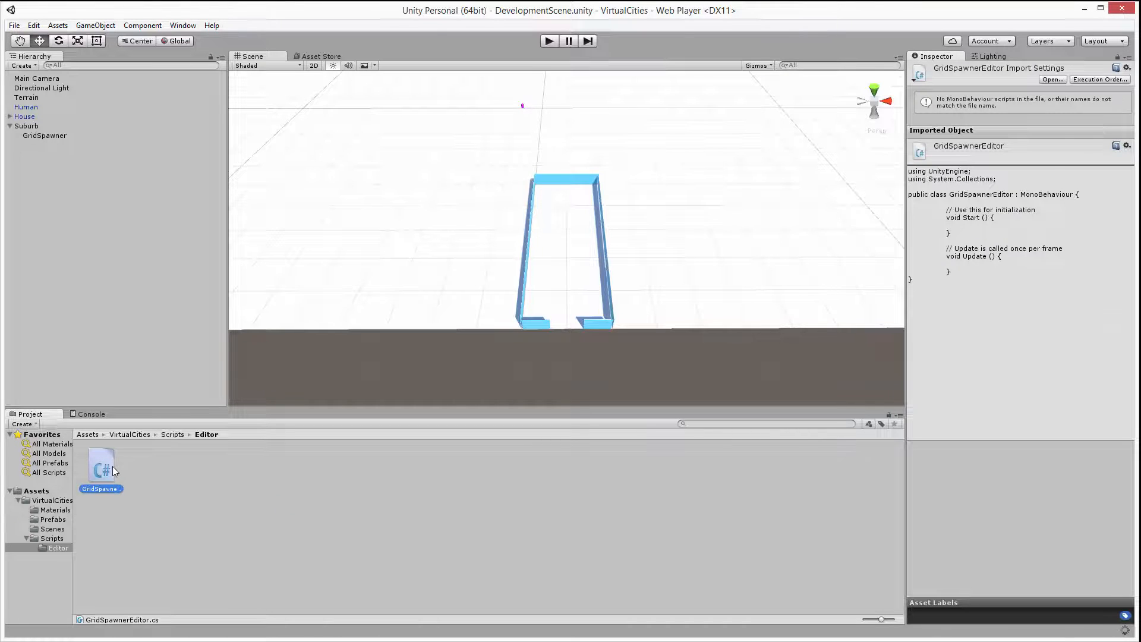
Step: Write GridSpawnerEditor as a CustomEditor for GridSpawner with a Do Grid Spawn button in OnInspectorGUI
double_click(104, 469)
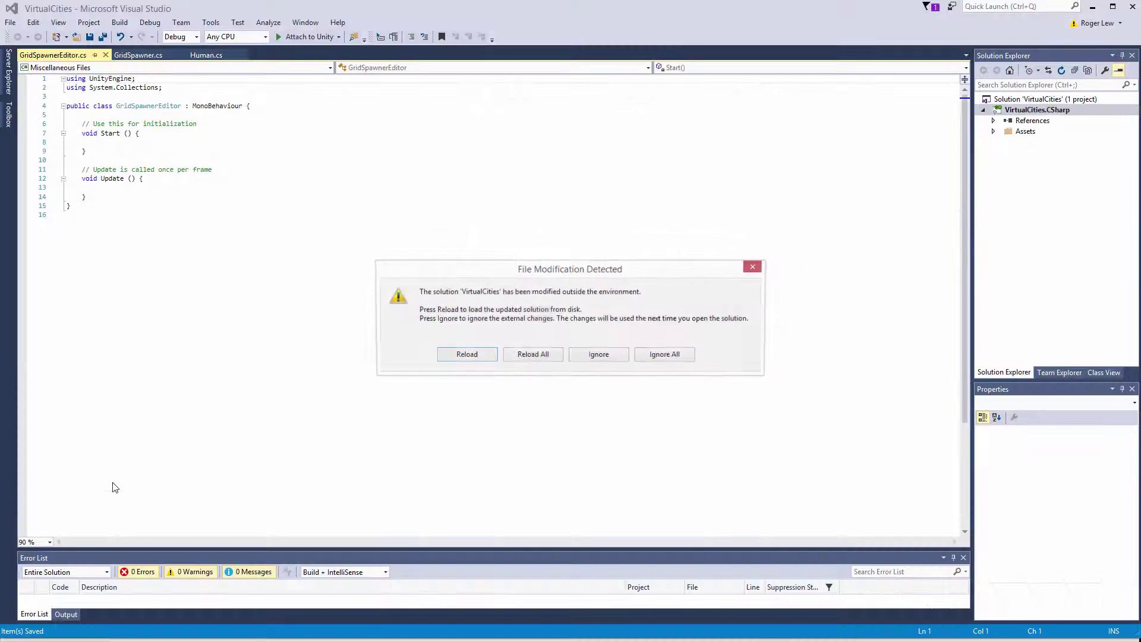
left_click(534, 354)
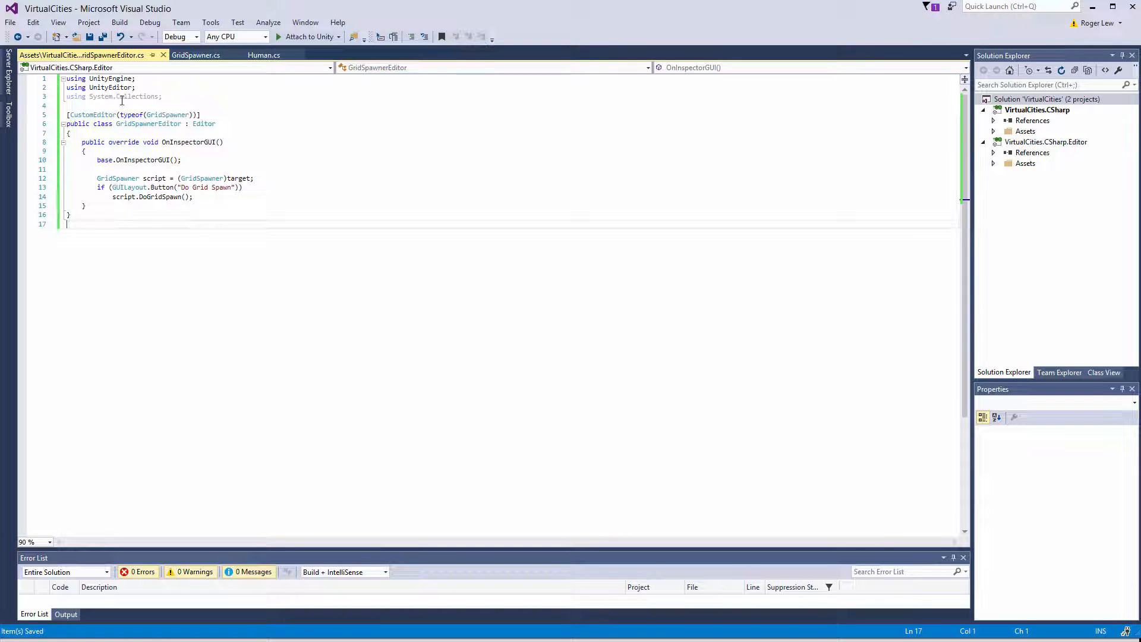
left_click_drag(136, 88, 72, 88)
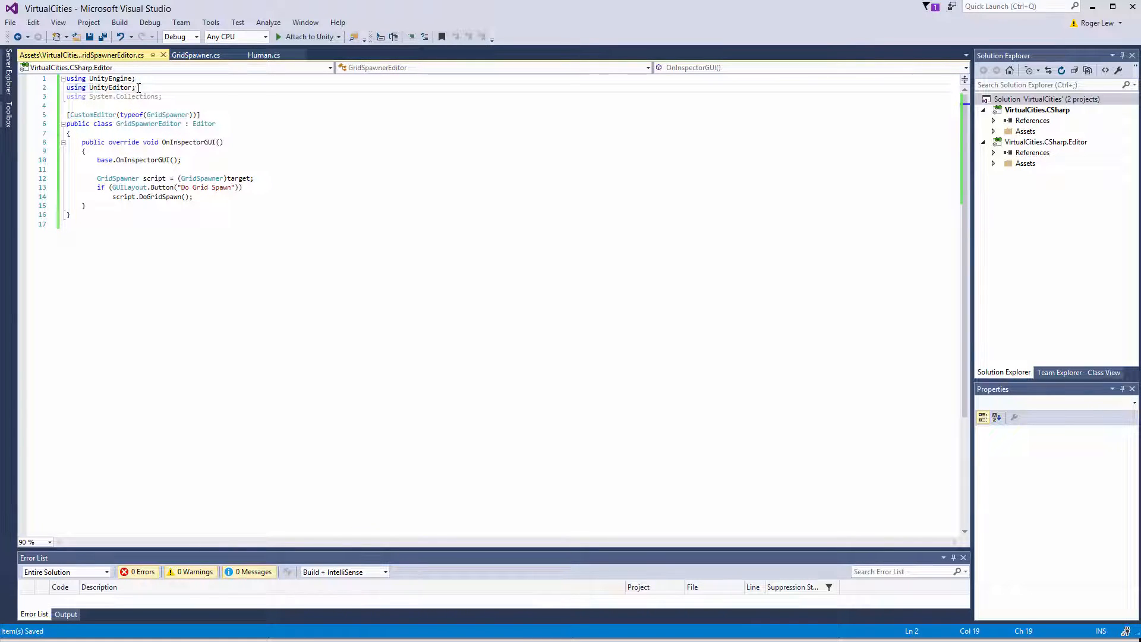
left_click(163, 88)
Step: Dock GridSpawner.cs on the right half beside GridSpawnerEditor.cs and point out its MonoBehaviour base
mouse_move(197, 56)
left_mouse_down()
mouse_move(243, 123)
mouse_move(162, 78)
mouse_move(179, 75)
left_mouse_up()
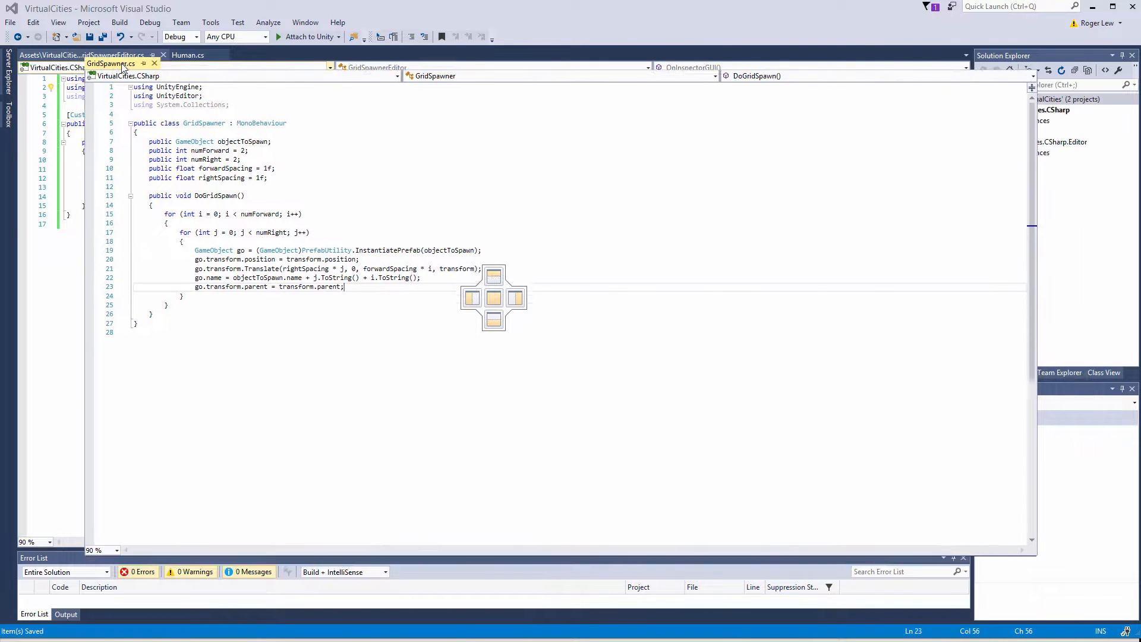
mouse_move(178, 74)
left_mouse_down()
mouse_move(172, 64)
mouse_move(408, 191)
left_mouse_up()
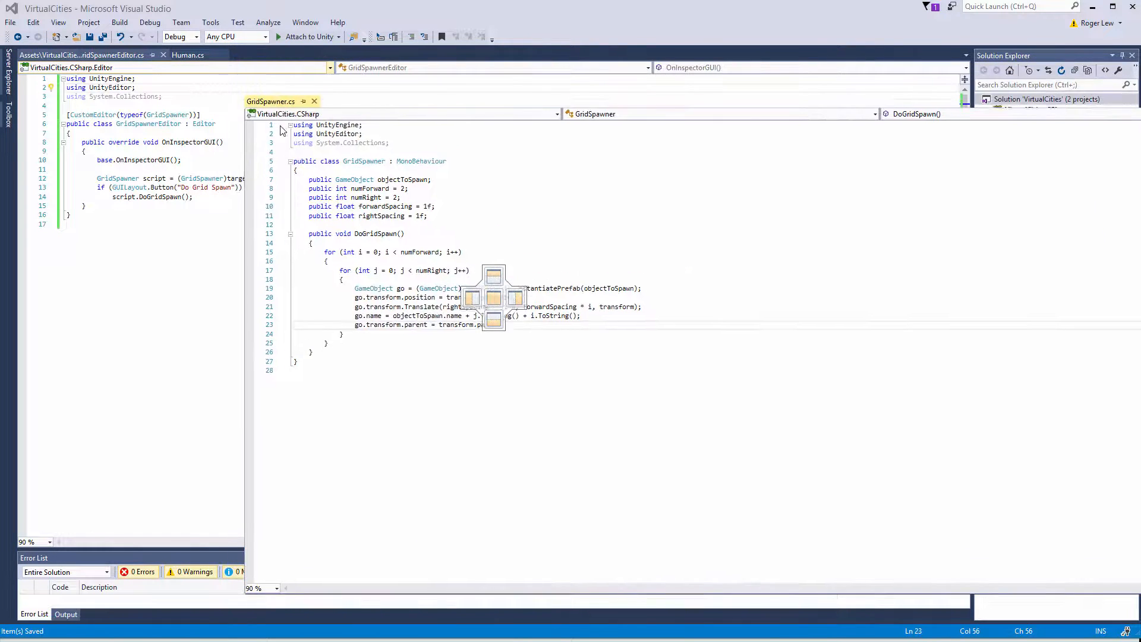
left_click_drag(408, 192, 517, 301)
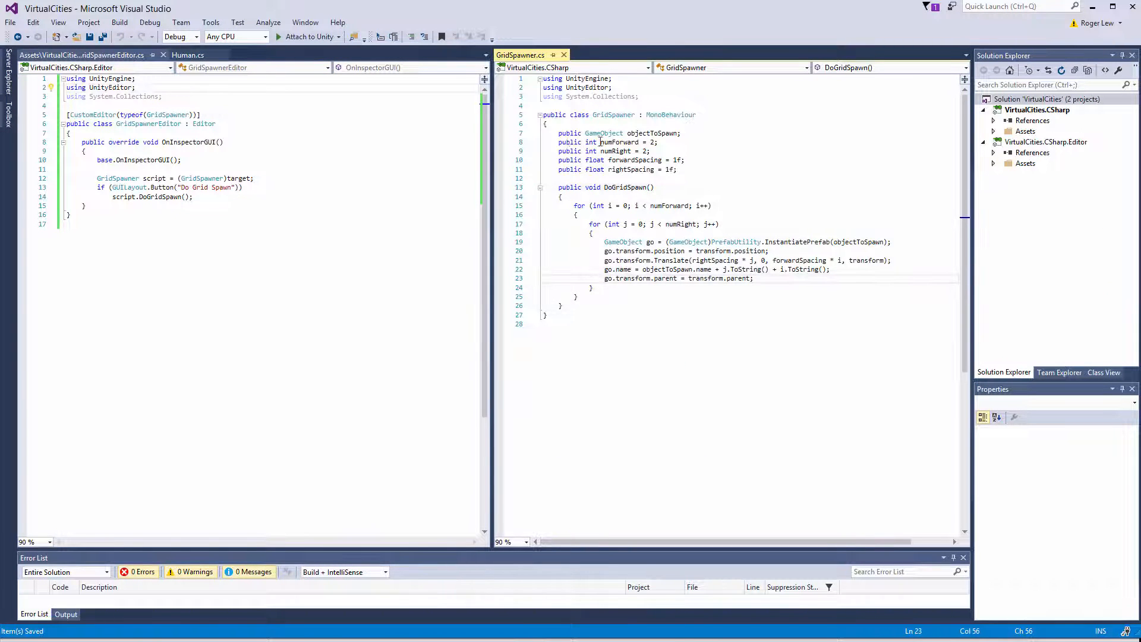
left_click(263, 122)
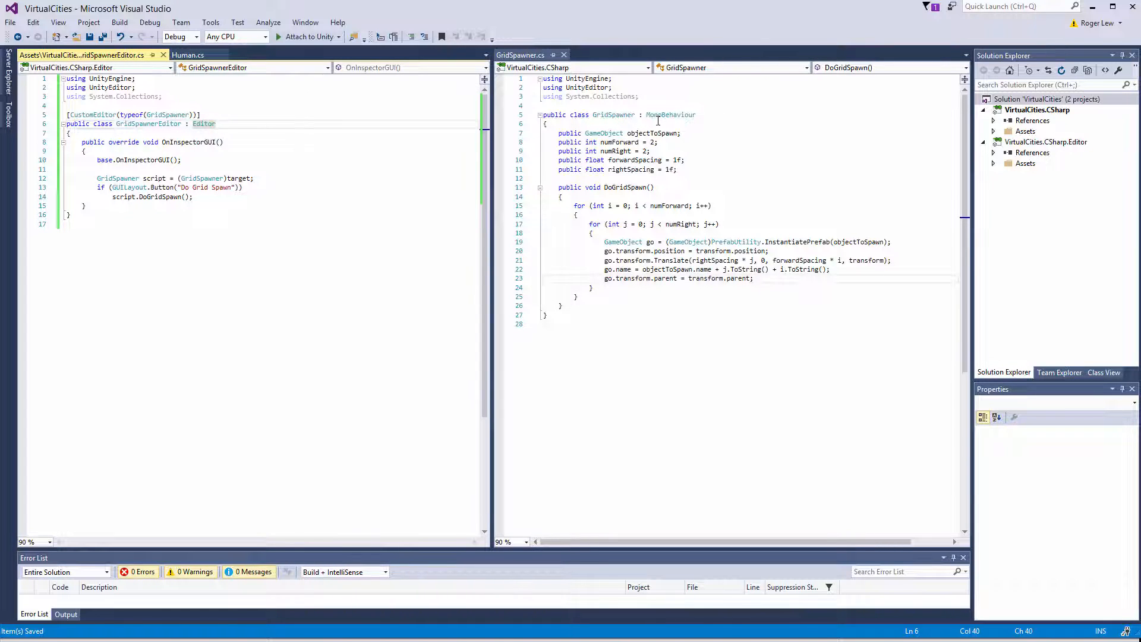
mouse_move(670, 115)
left_click_drag(647, 115, 701, 115)
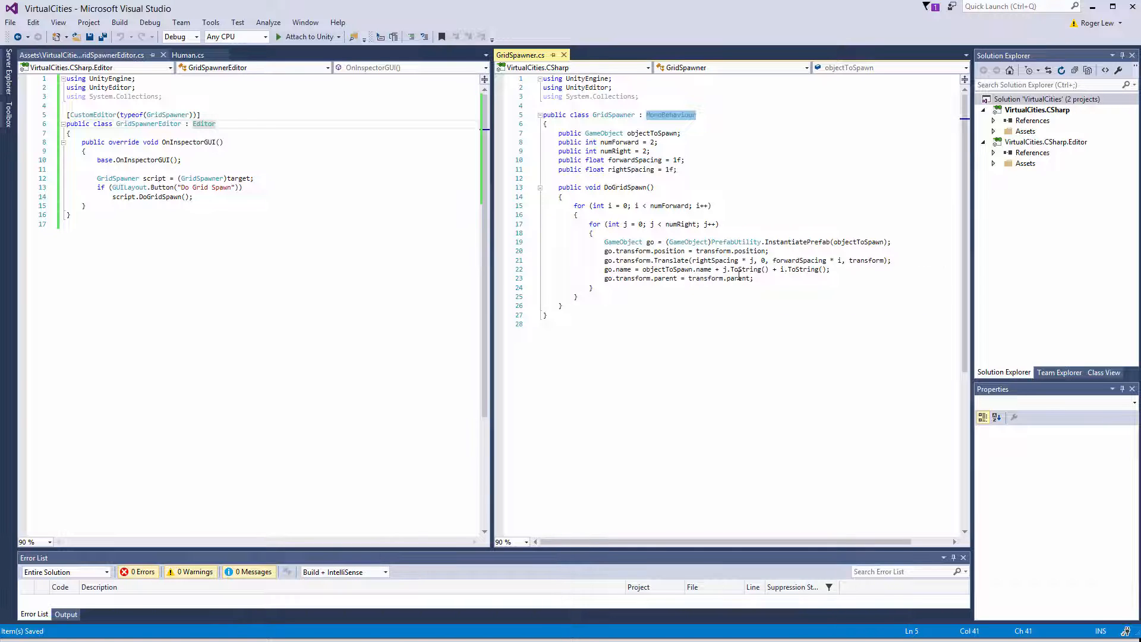
Step: Try a temporary gameObject line in DoGridSpawn, undo it and save GridSpawner.cs
left_click(687, 196)
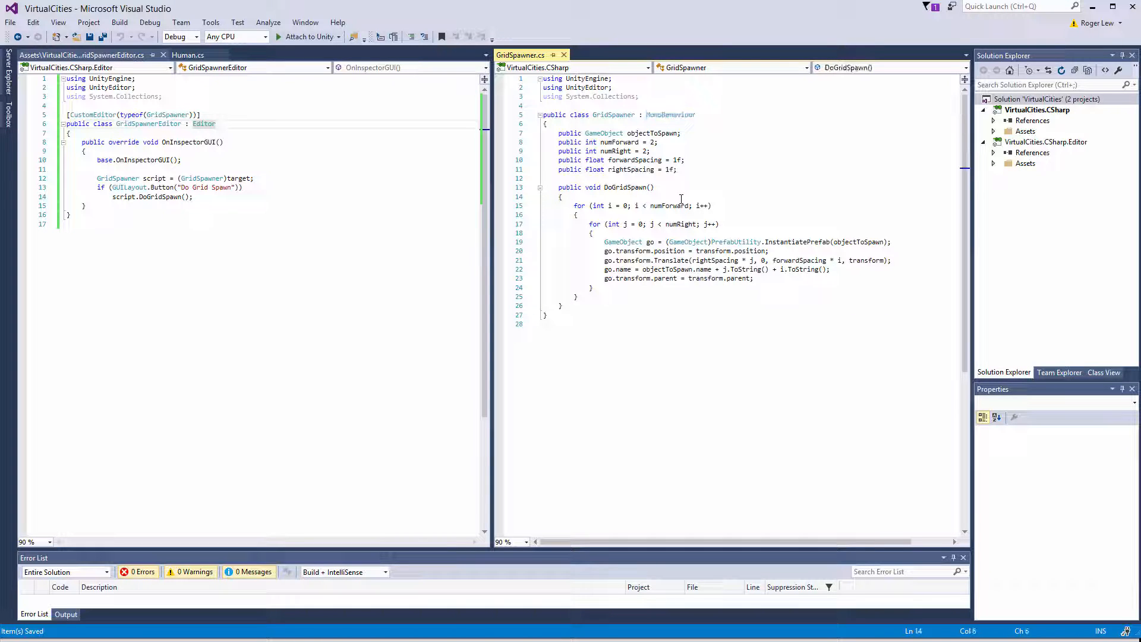
key("Return")
type("g")
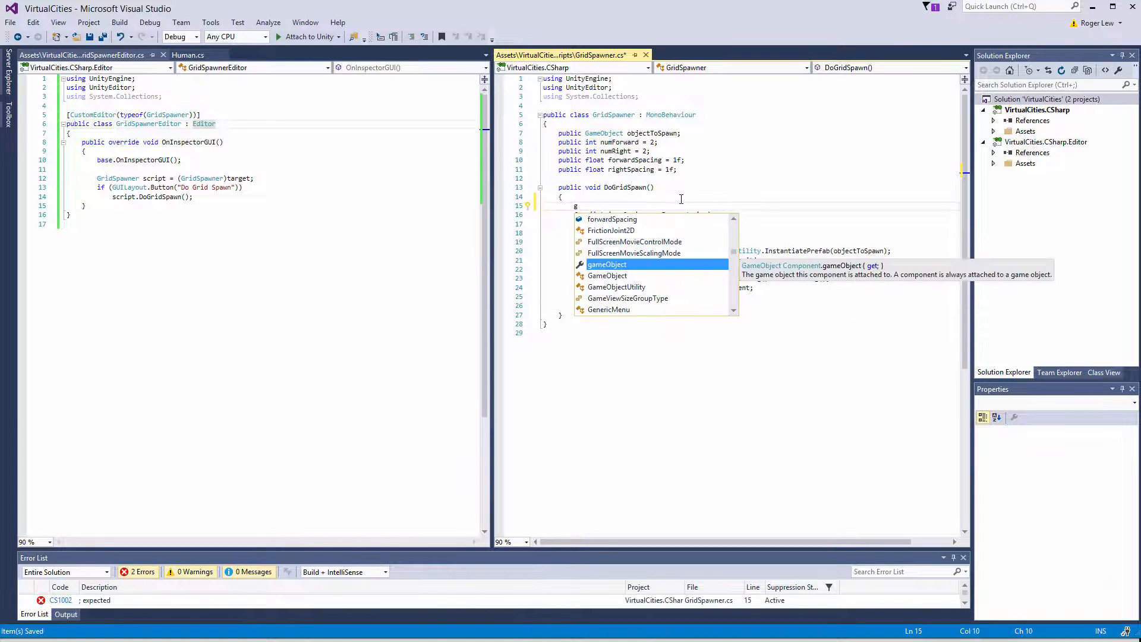
key("Tab")
key("ctrl+z")
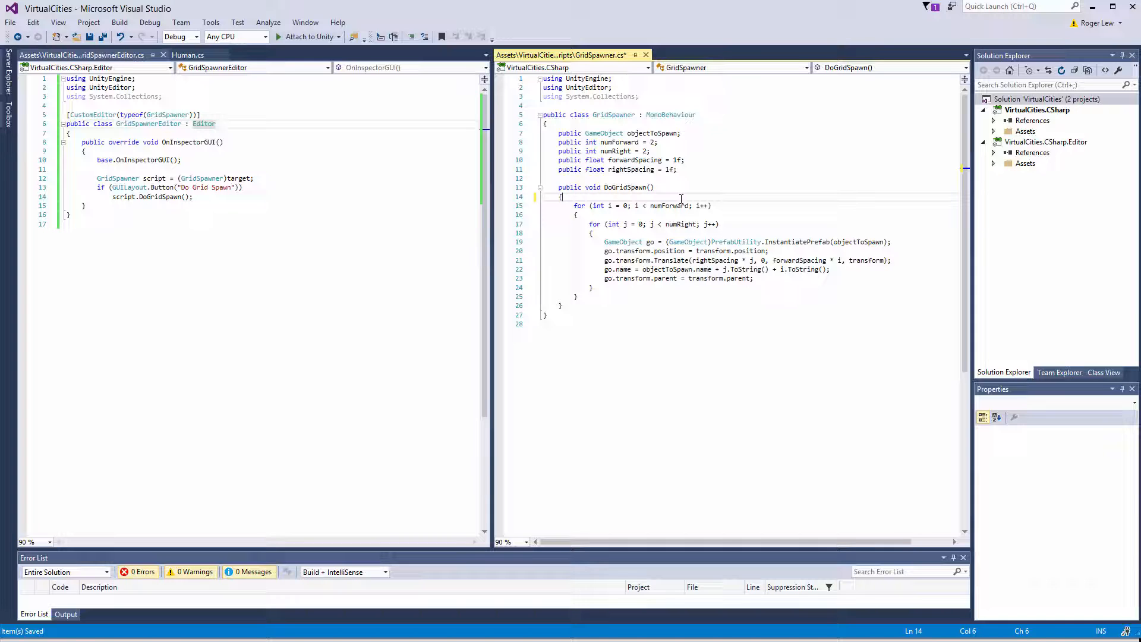
key("ctrl+s")
Step: Review base.OnInspectorGUI(), target and script.DoGridSpawn() in the editor code, then head back to Unity
left_click(224, 126)
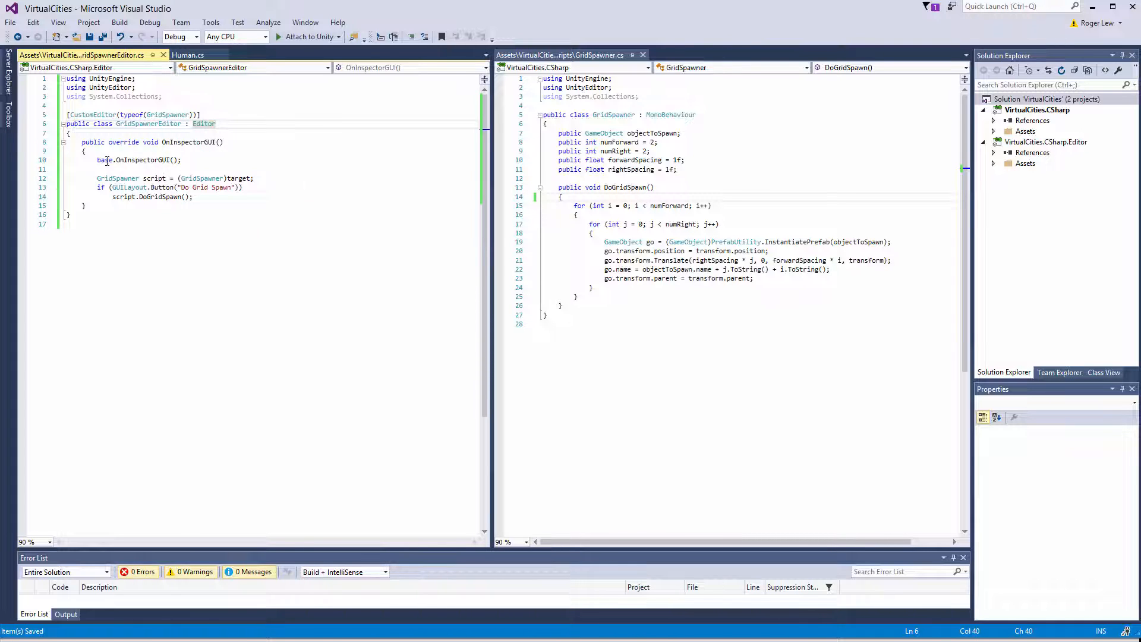
left_click_drag(96, 159, 184, 160)
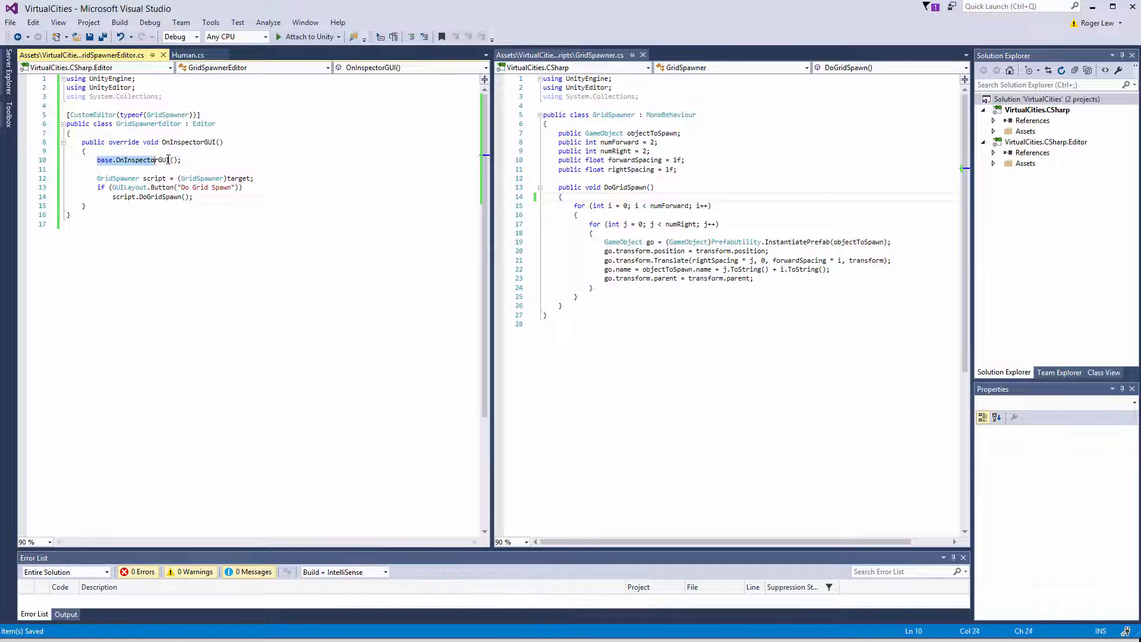
left_click(186, 159)
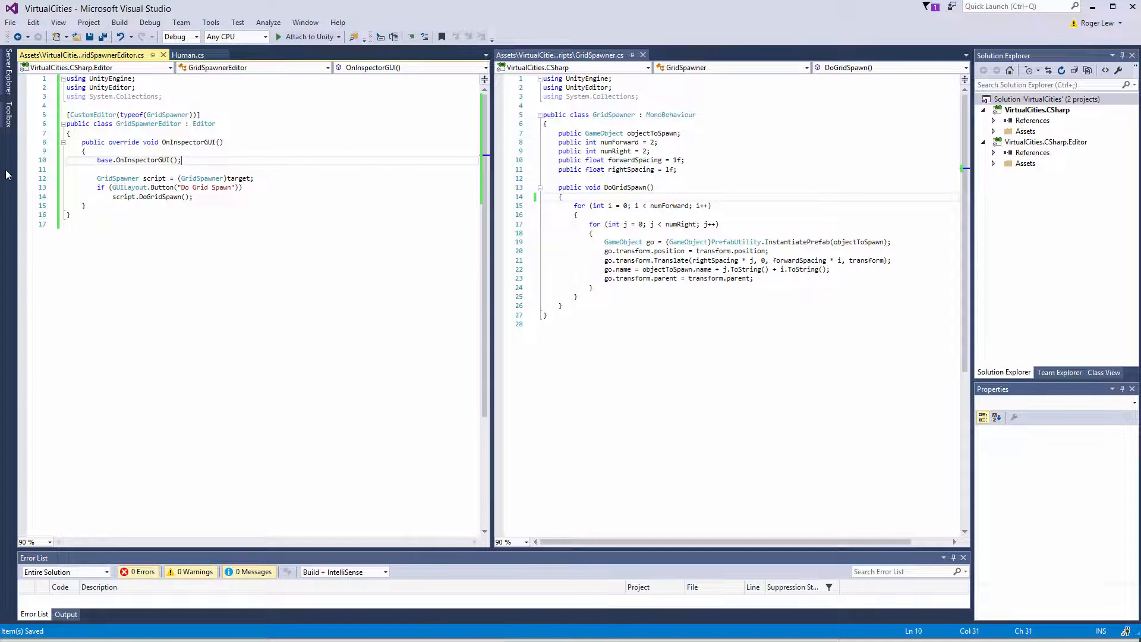
left_click_drag(182, 160, 96, 162)
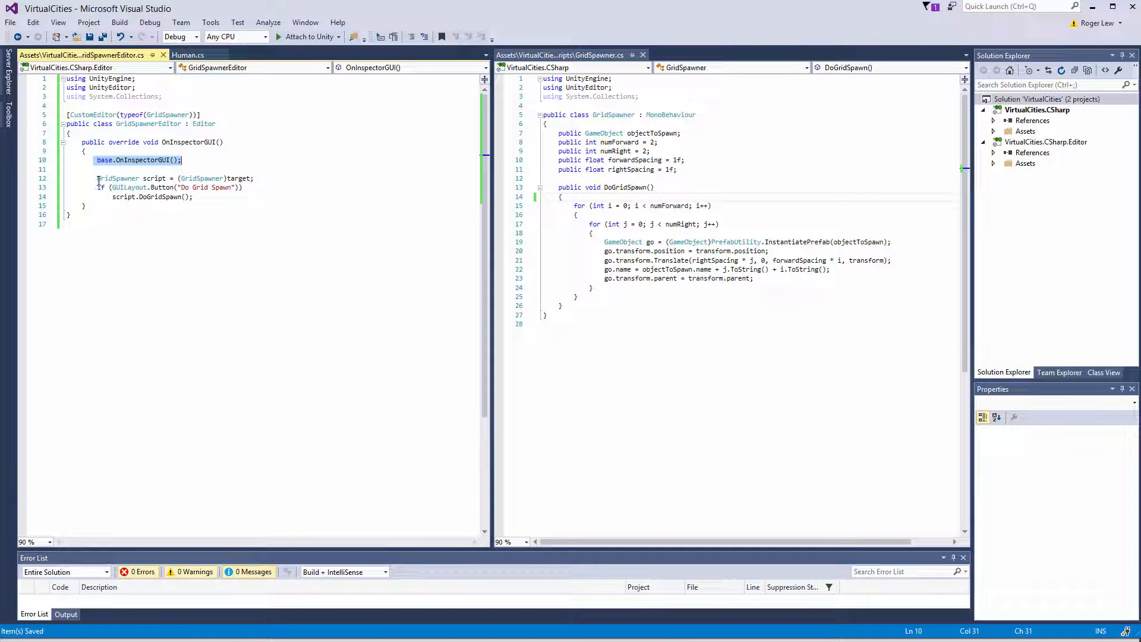
double_click(237, 178)
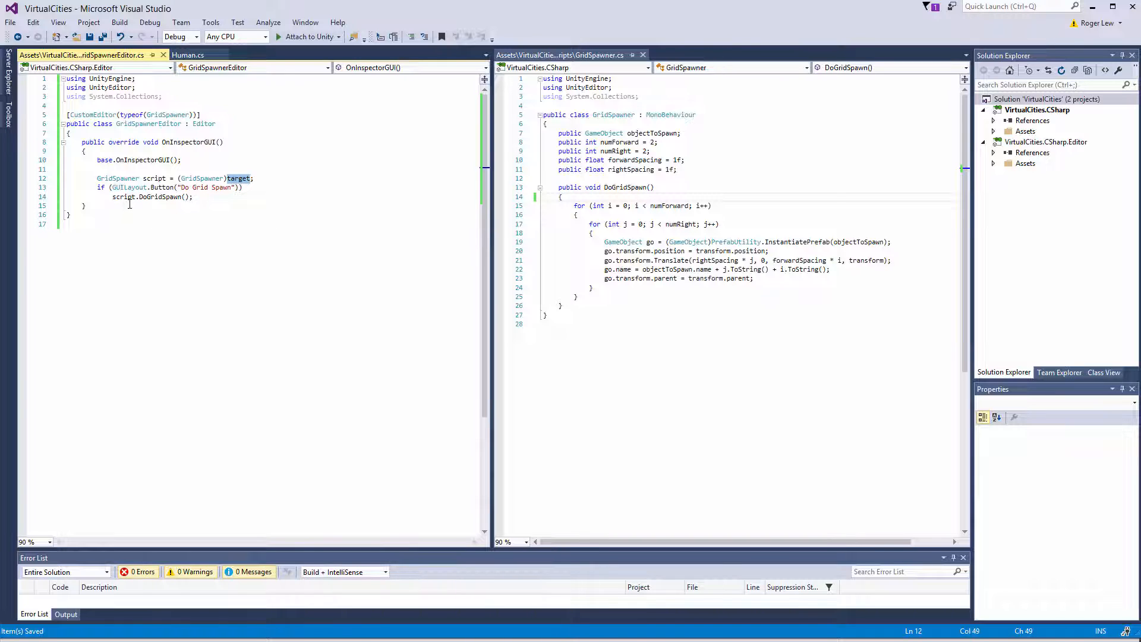
left_click(269, 187)
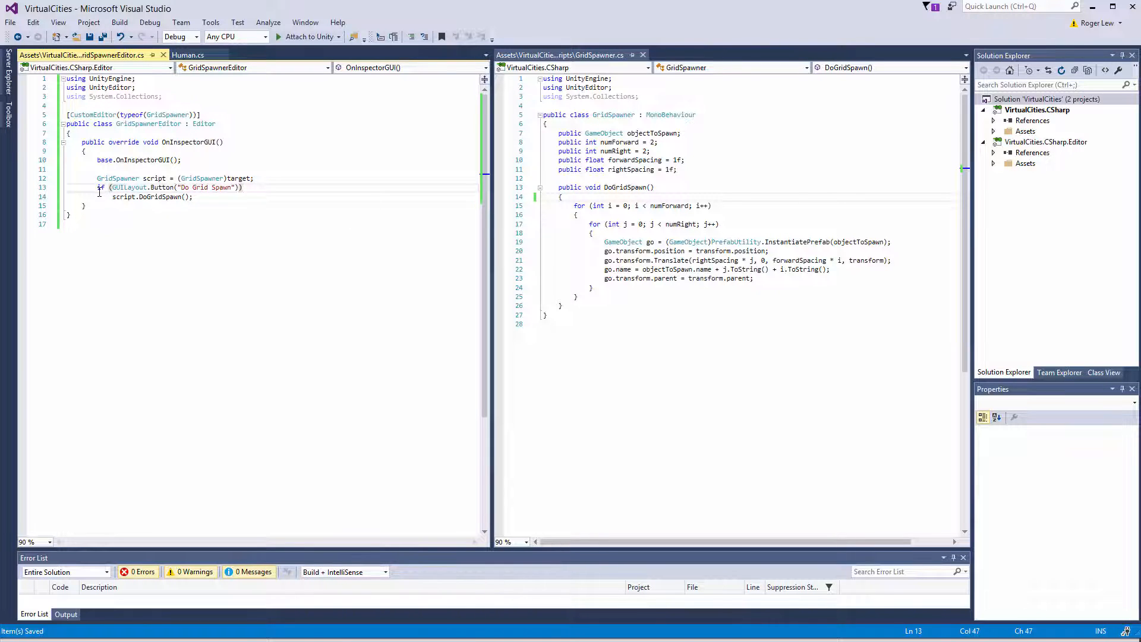
left_click_drag(114, 197, 193, 198)
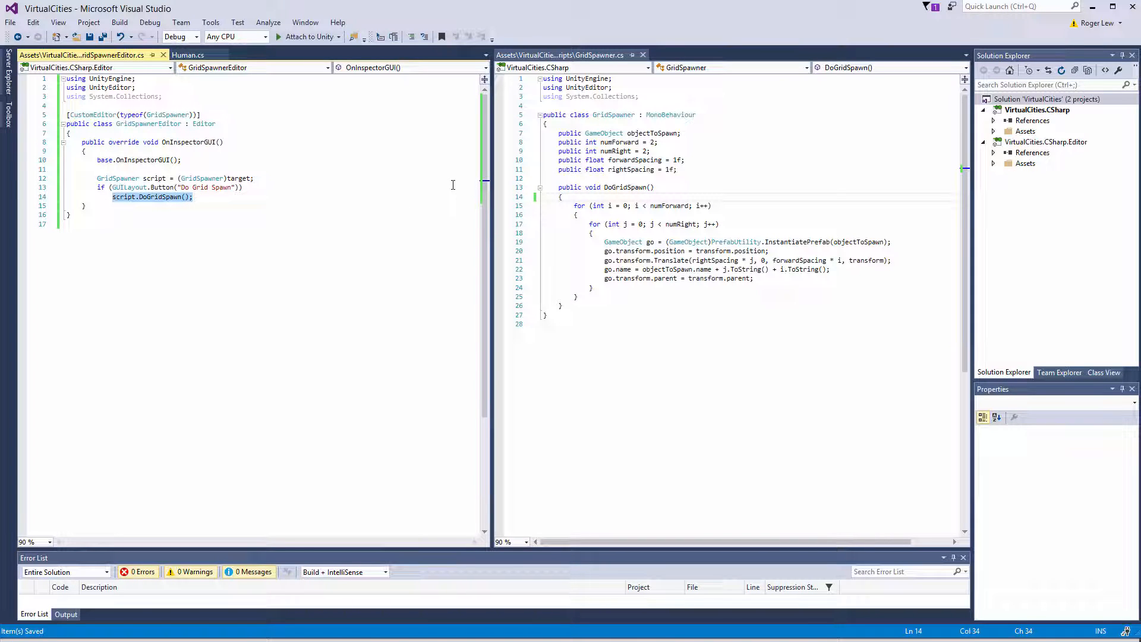
key("alt+Tab")
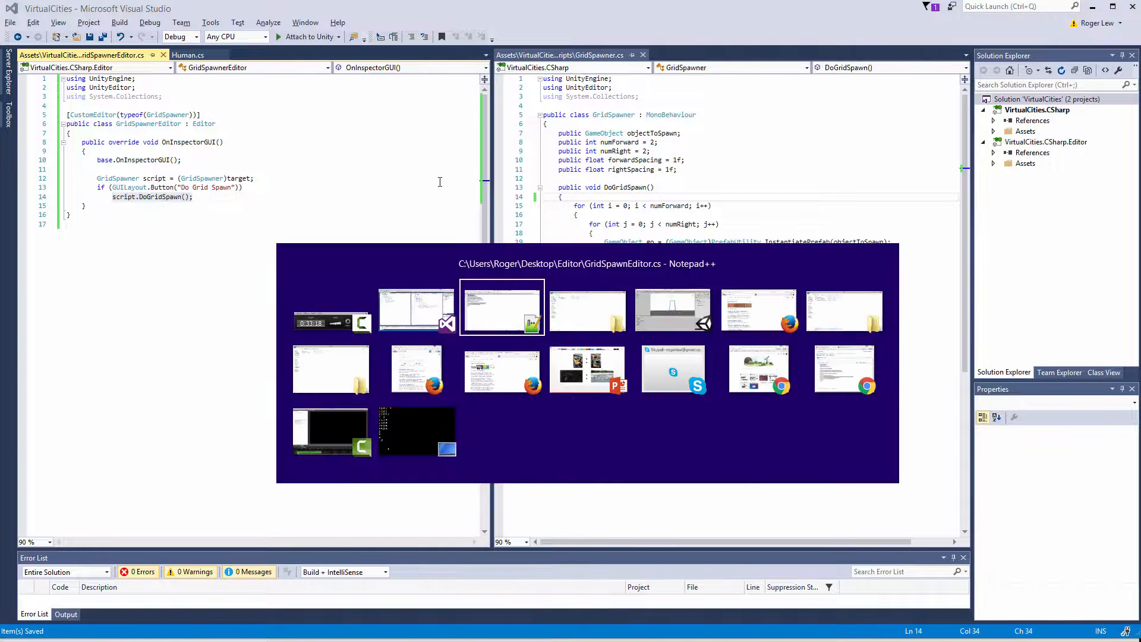
Step: Drag the scene's House object onto the Prefabs folder to update the House prefab
key("Tab")
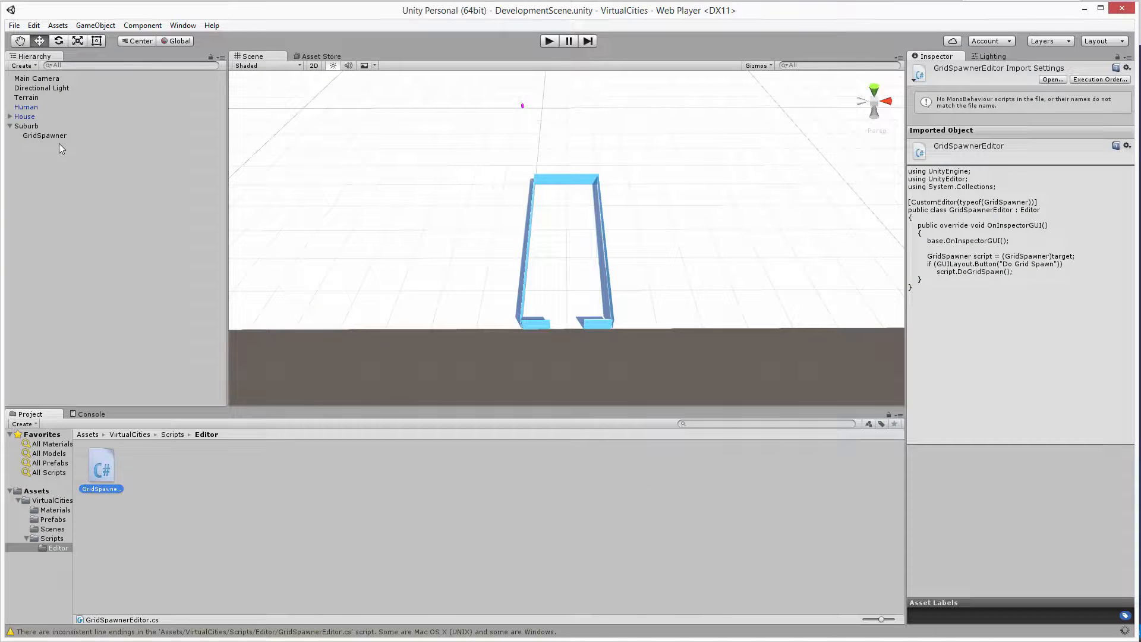
left_click(45, 136)
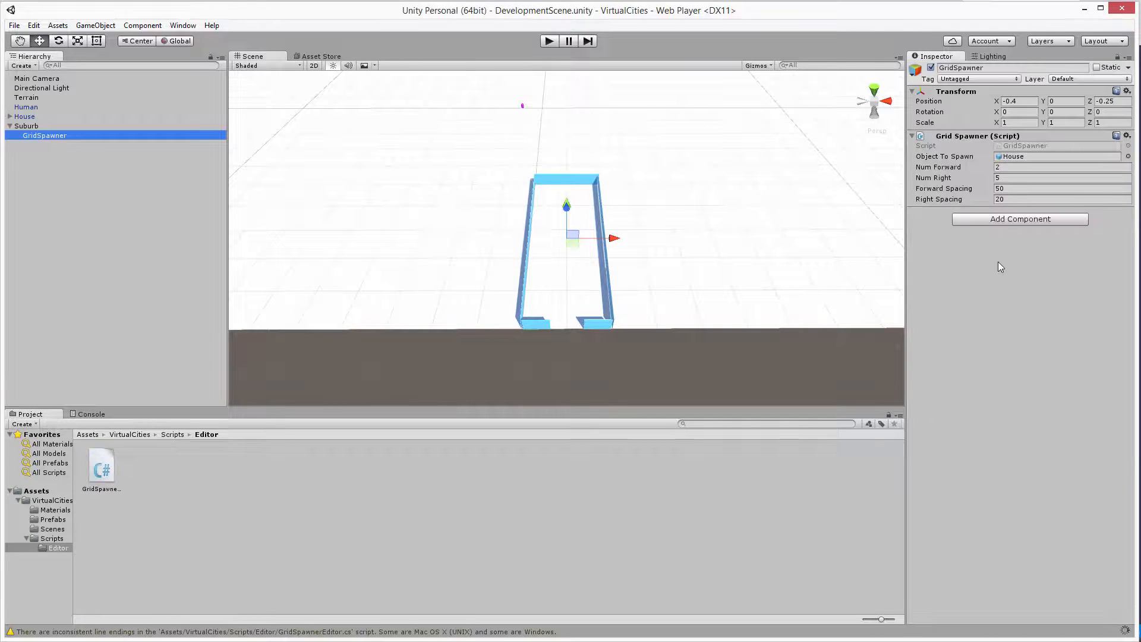
left_click(997, 261)
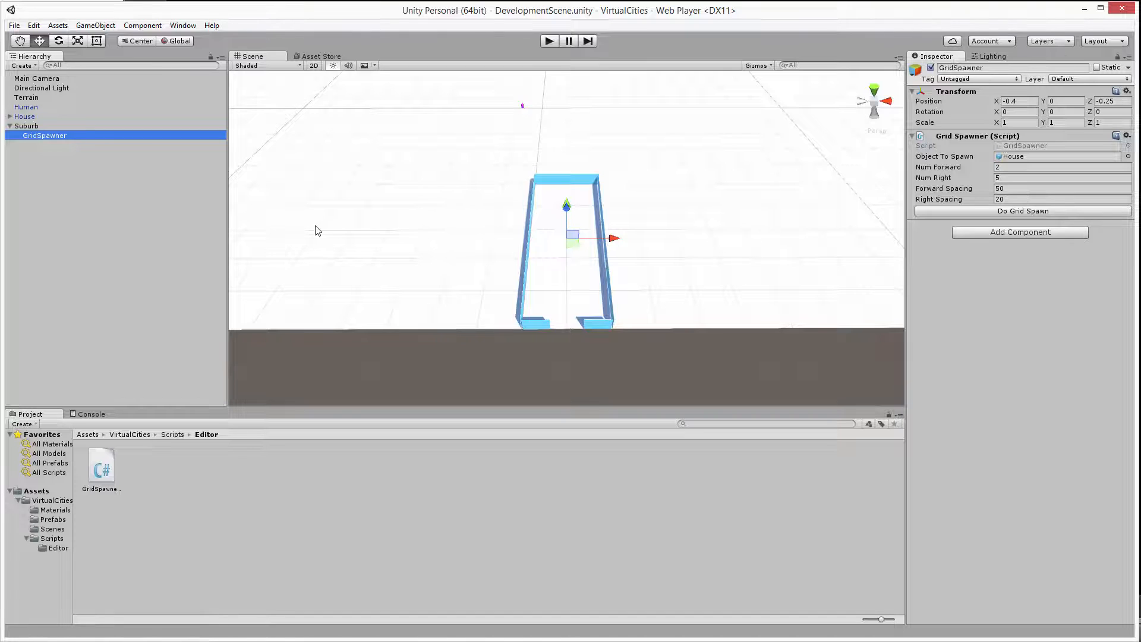
left_click(23, 117)
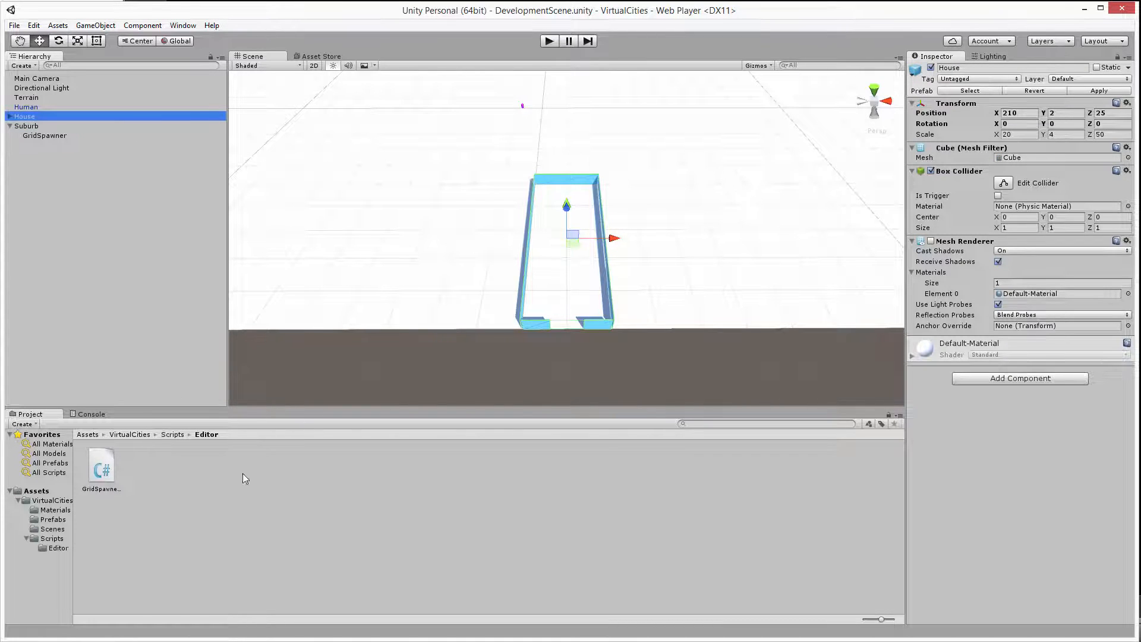
left_click(50, 520)
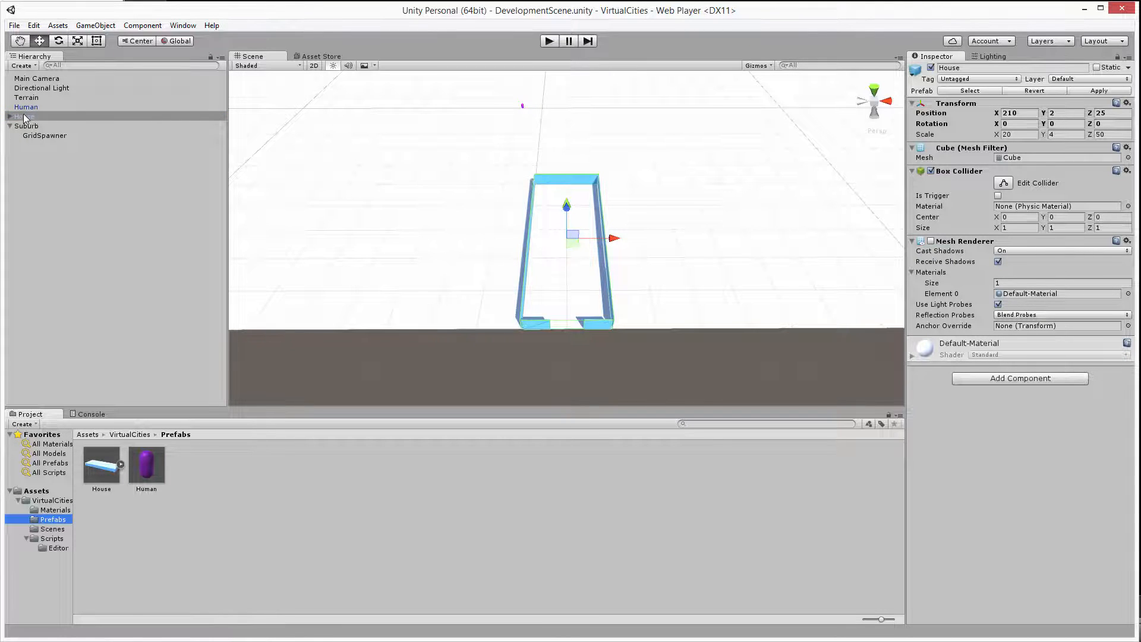
mouse_move(31, 117)
left_mouse_down()
mouse_move(73, 259)
mouse_move(100, 464)
left_mouse_up()
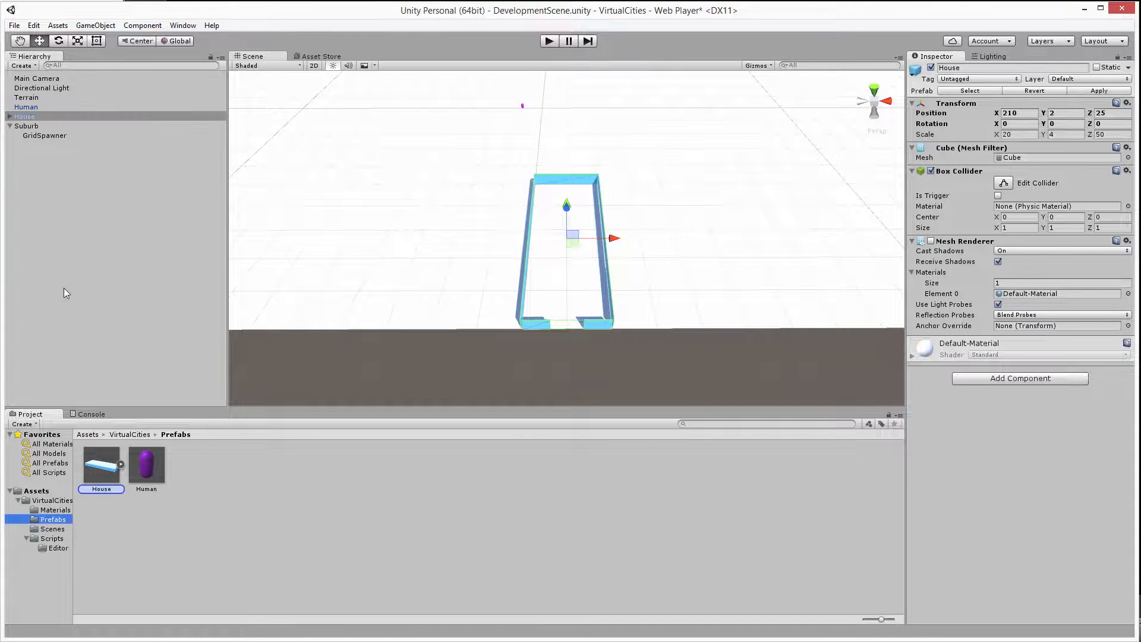
left_click(27, 117)
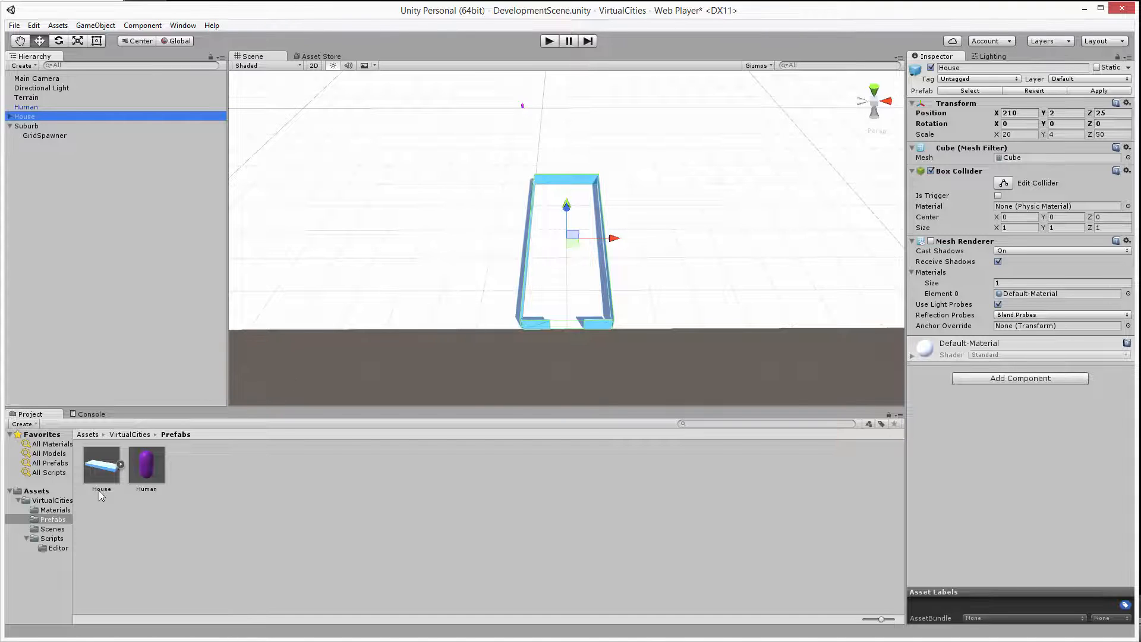
Step: Create a new C# script named House in the Scripts folder
left_click(51, 537)
right_click(238, 465)
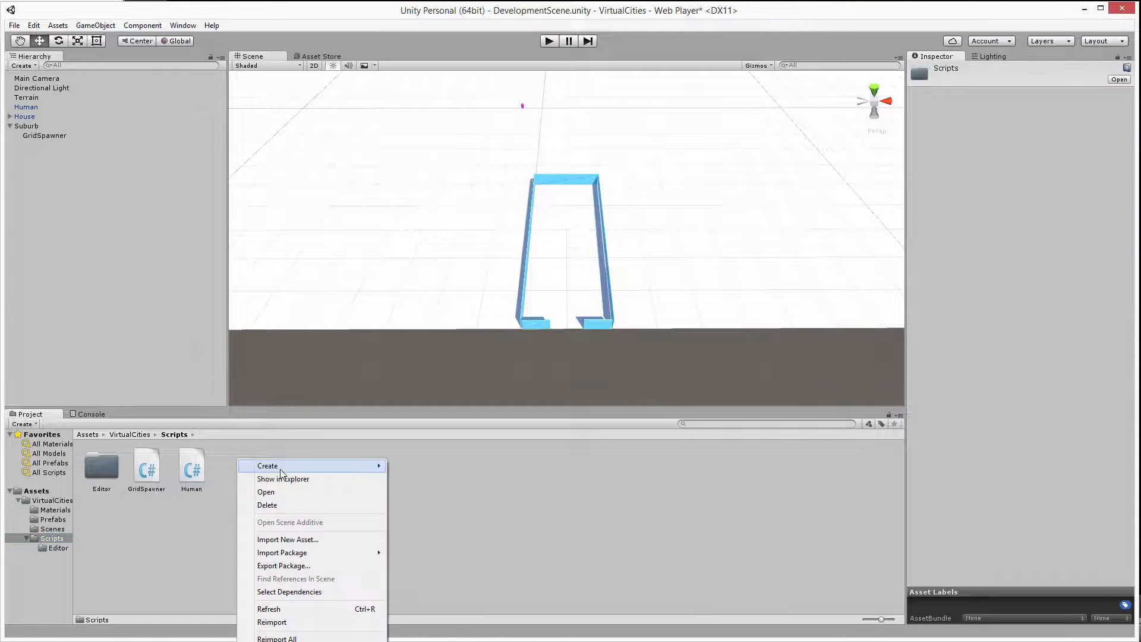
left_click(419, 483)
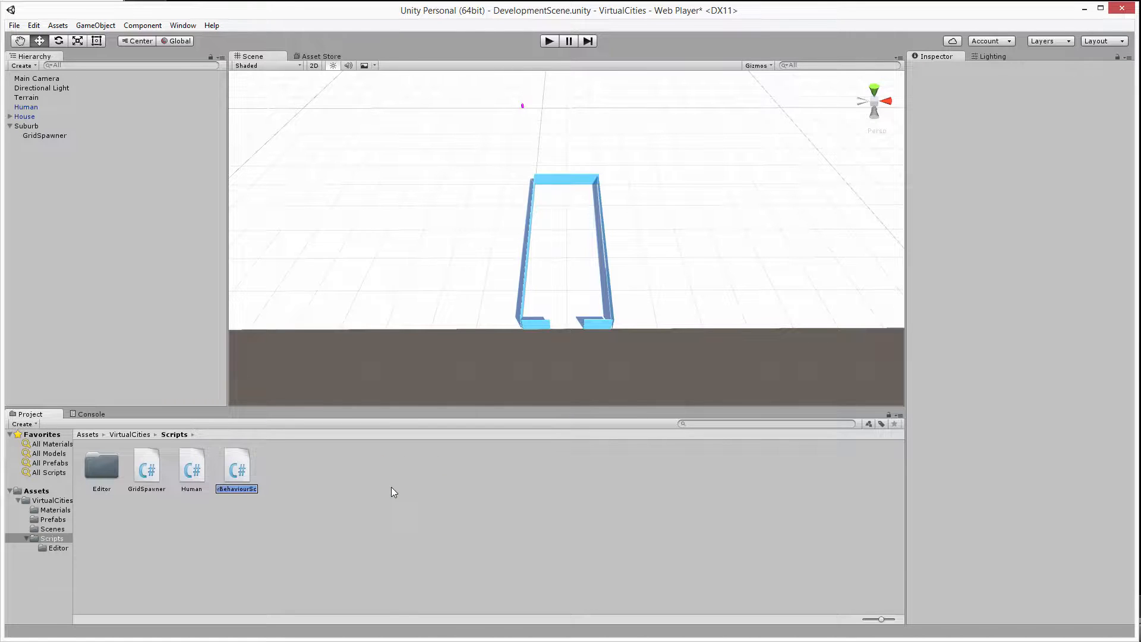
type("House")
key("Return")
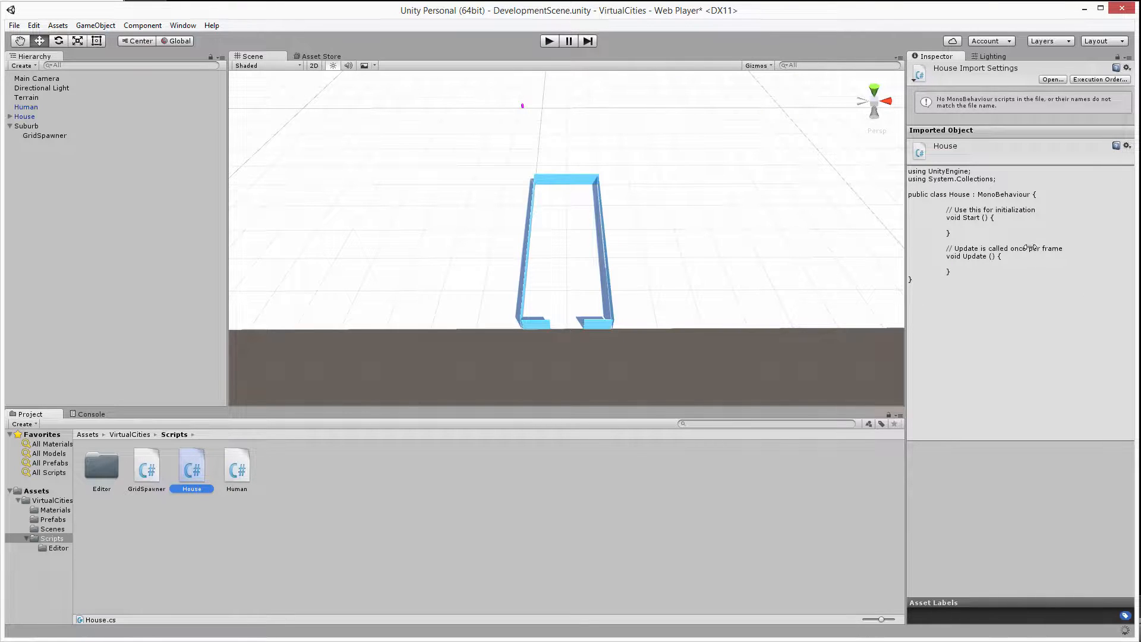
left_click(503, 461)
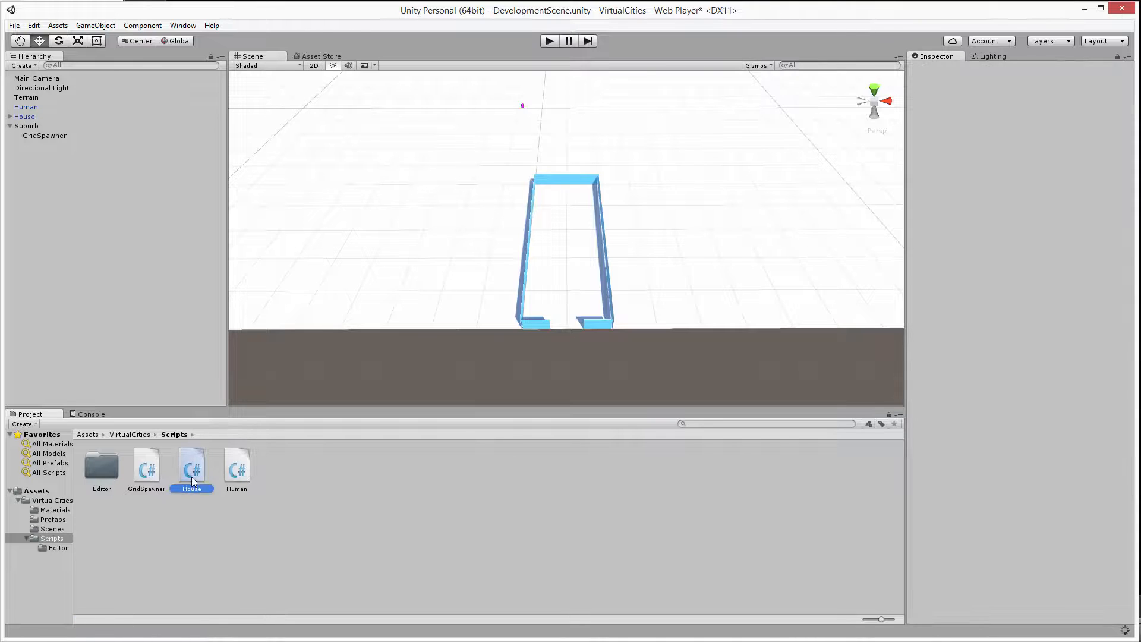
Step: Attach the House script to the House object after dismissing the can't-add-script error
left_click(25, 107)
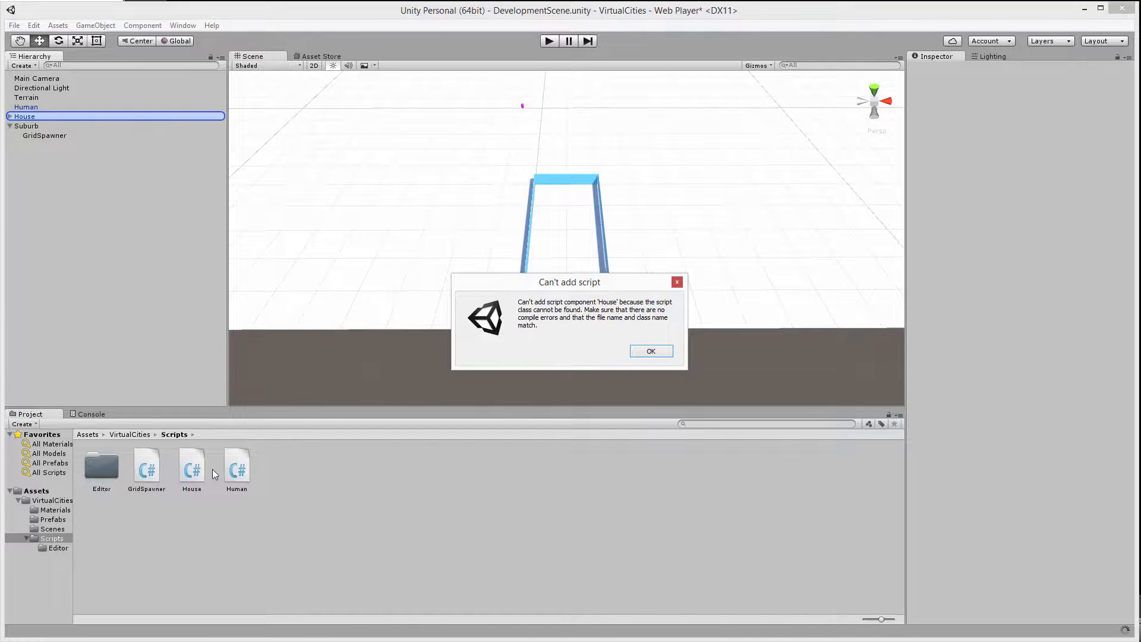
left_click(651, 350)
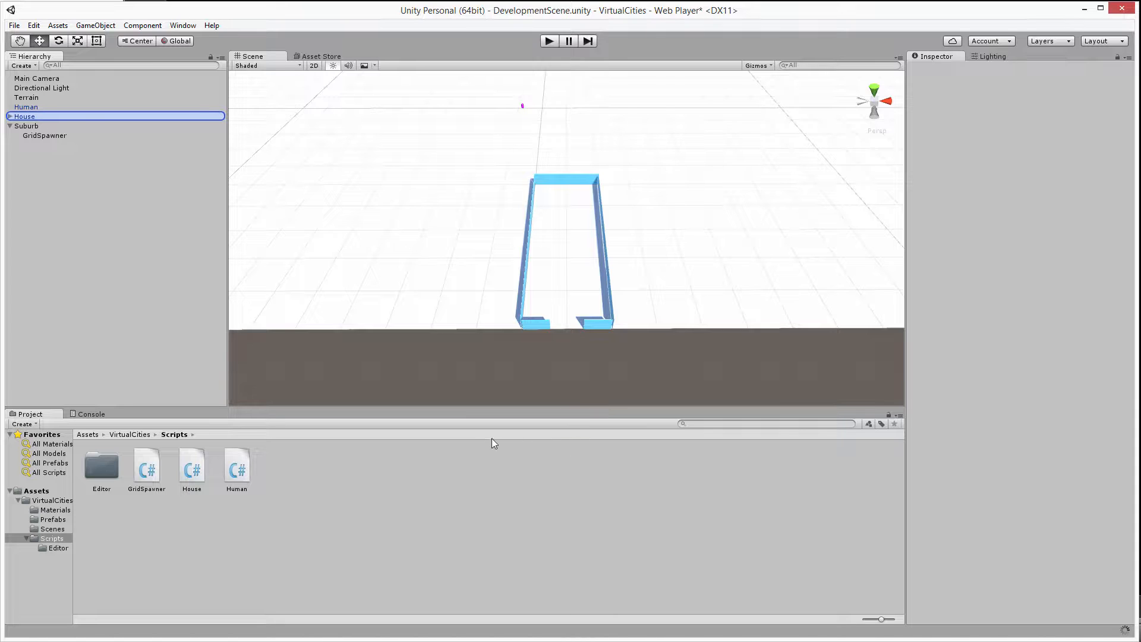
left_click(435, 368)
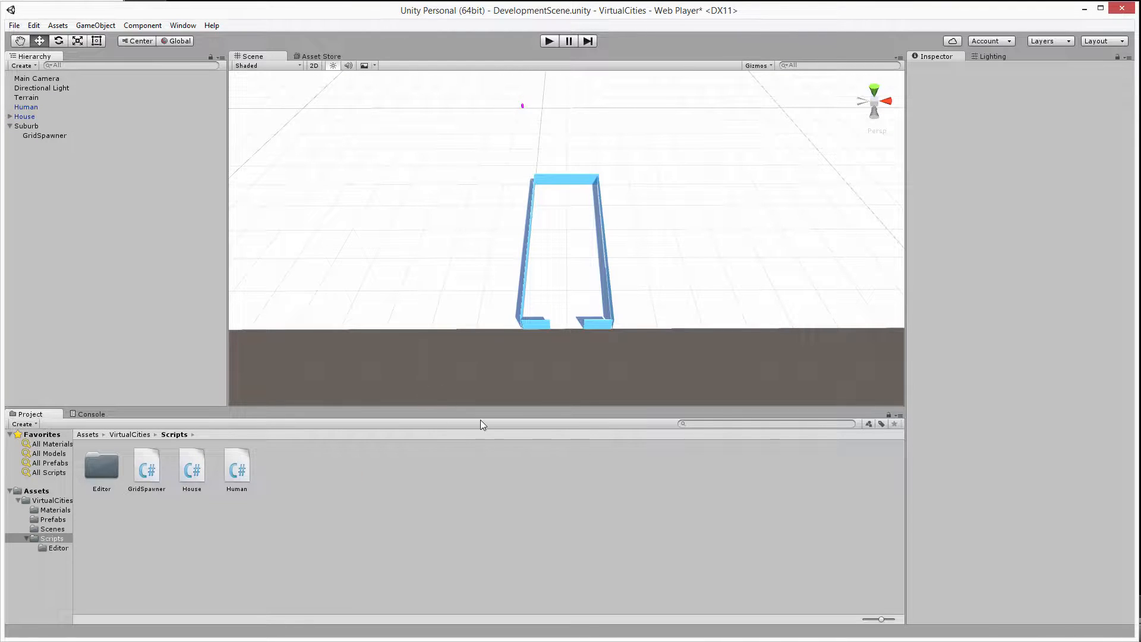
left_click_drag(191, 466, 25, 117)
left_click(26, 117)
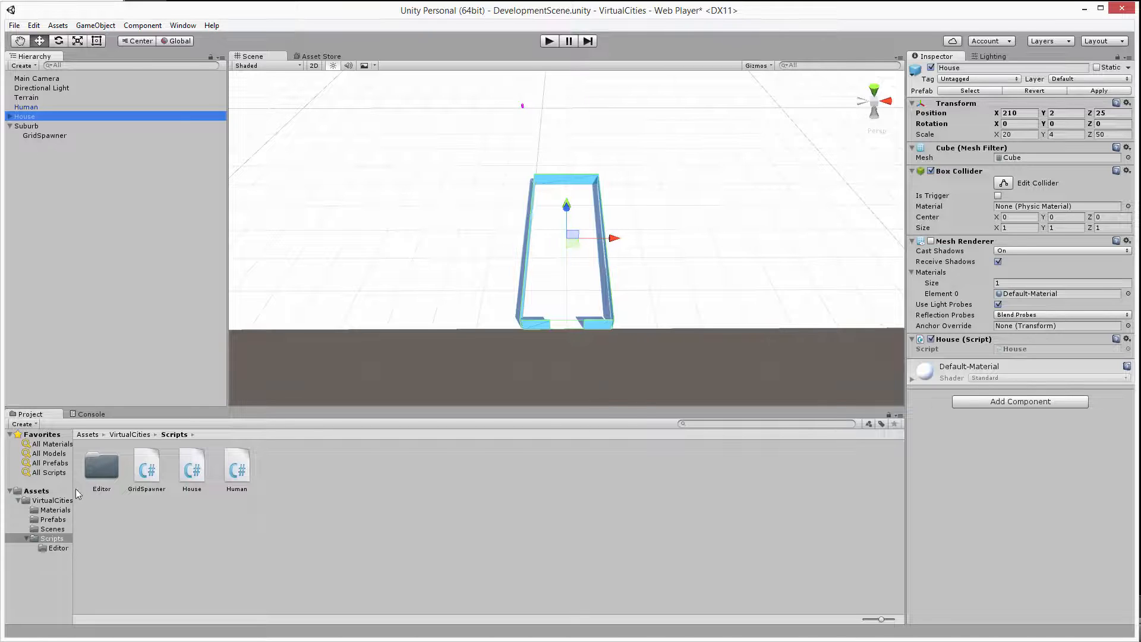
Step: Delete the House object from the Hierarchy, keeping the House prefab, and select GridSpawner
left_click(49, 519)
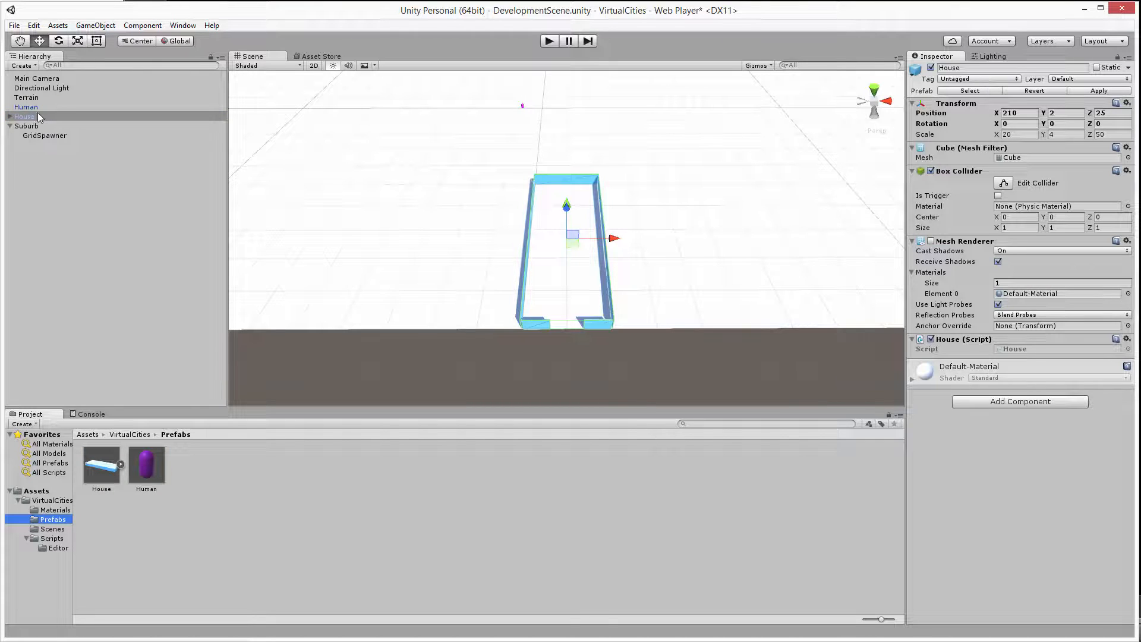
left_click(100, 466)
left_click(33, 117)
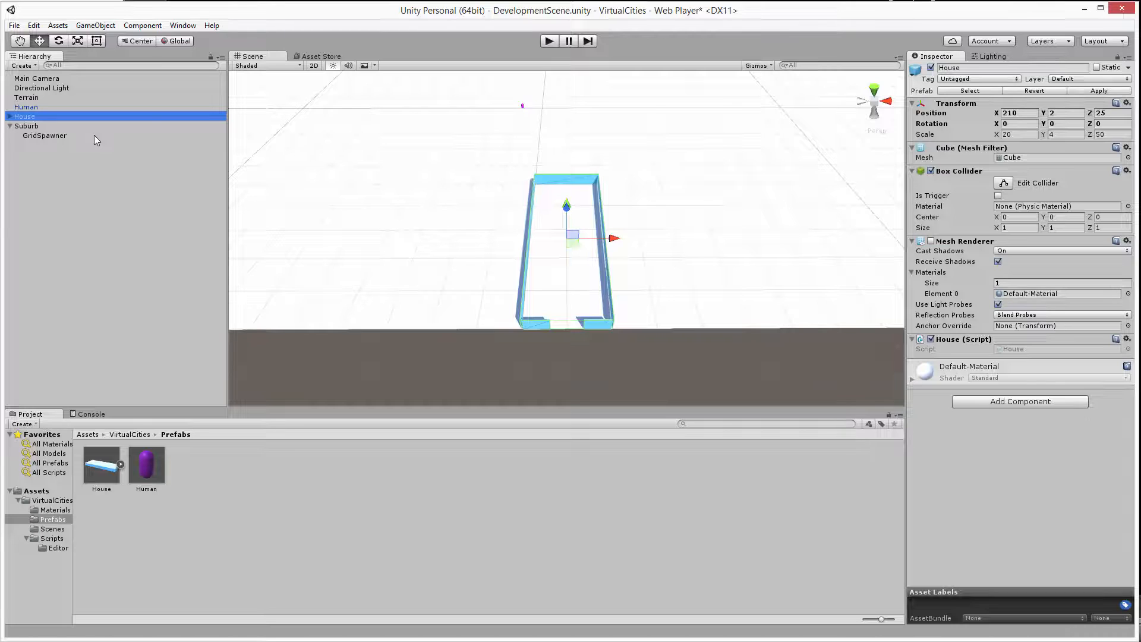
key("Delete")
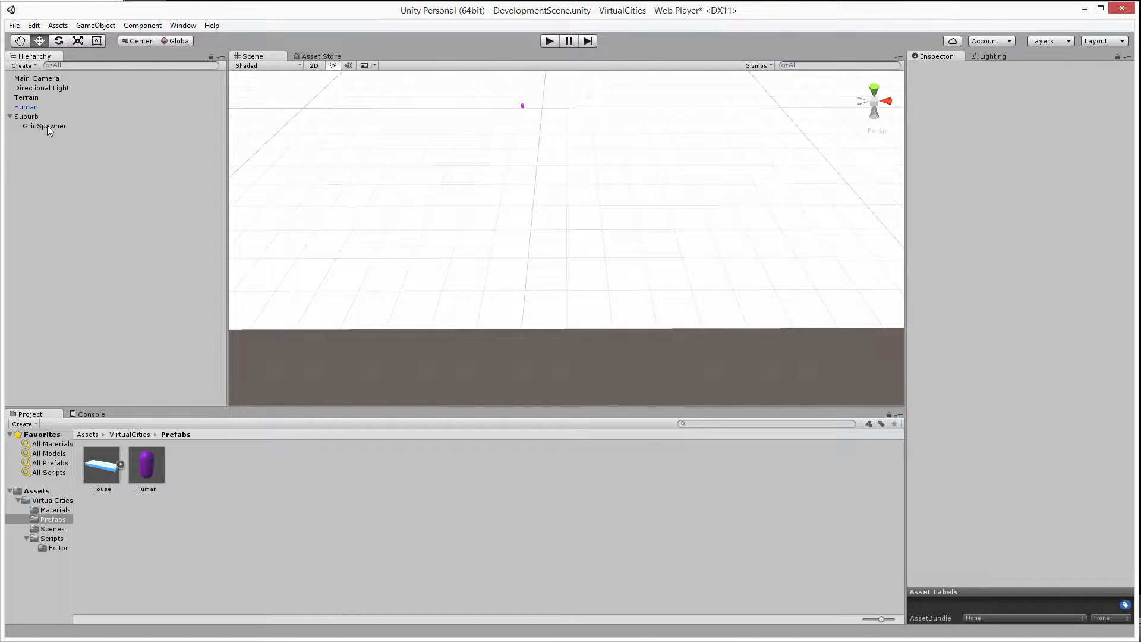
left_click(47, 126)
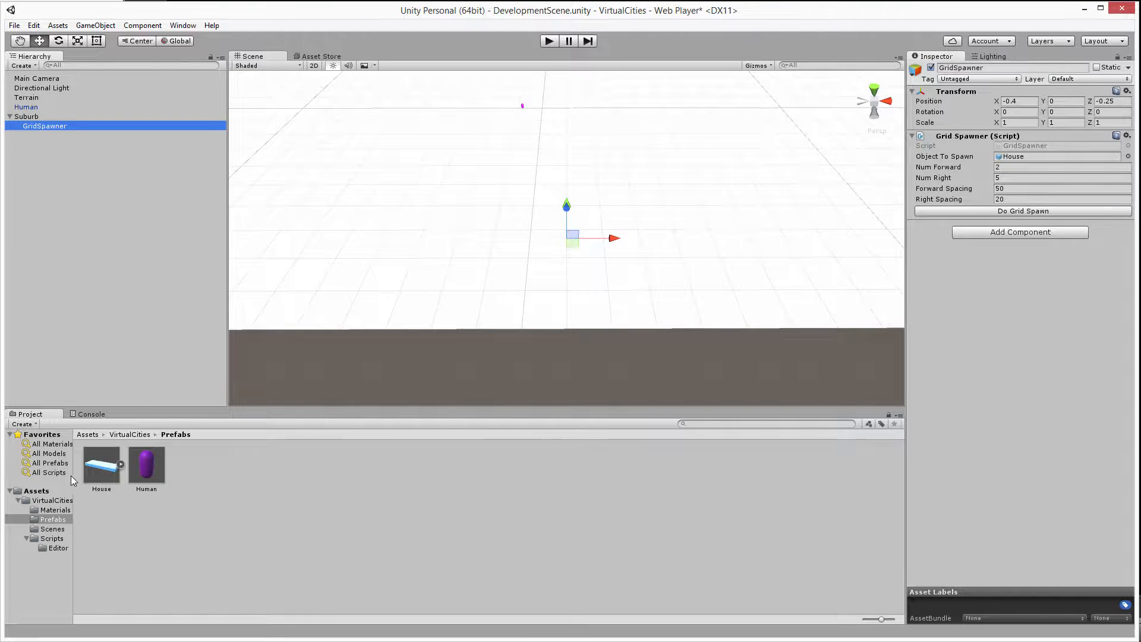
Step: Assign the House prefab as Object To Spawn and generate the grid of House00–House41 under Suburb
left_click_drag(100, 463, 1020, 157)
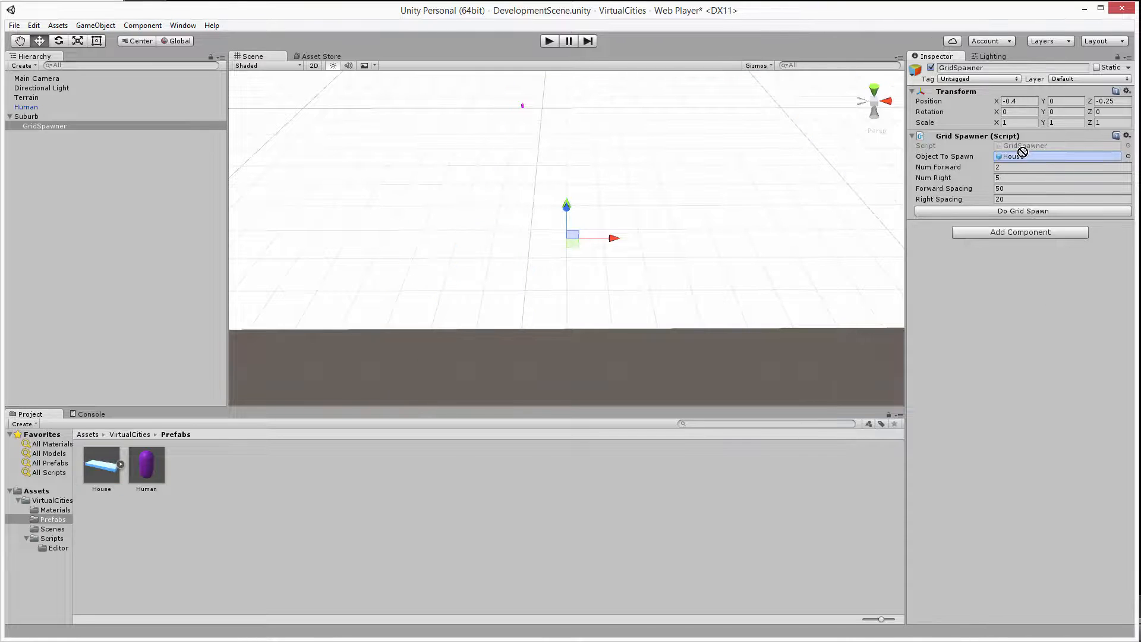
left_click(968, 213)
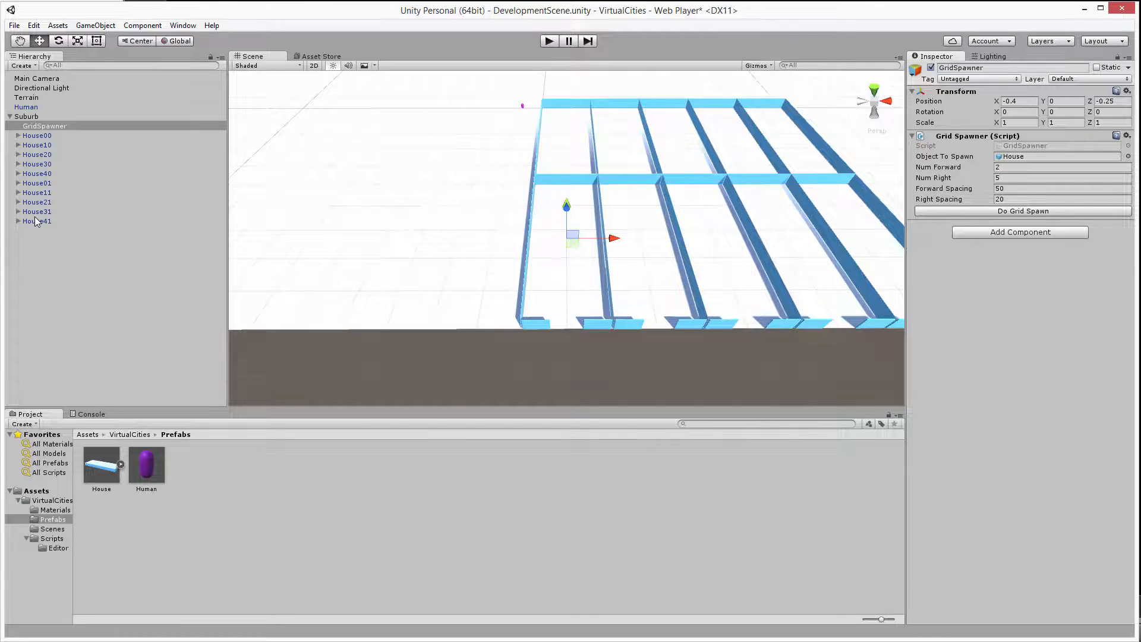
left_click(37, 144)
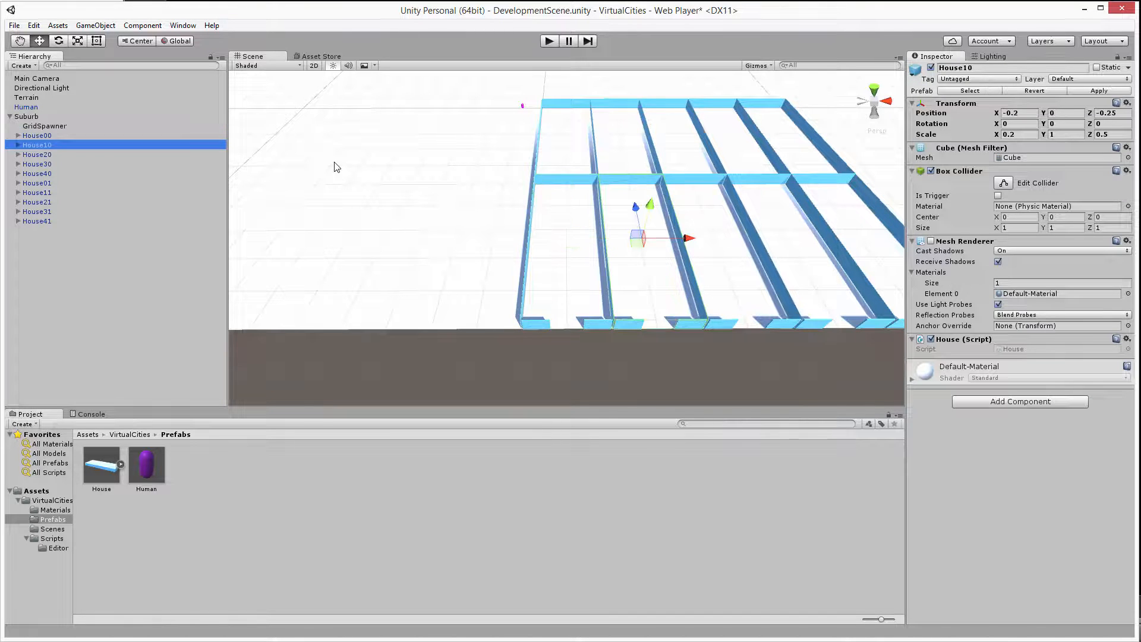
key("Down")
key("Down")
key("Down")
key("Down")
key("Down")
key("Down")
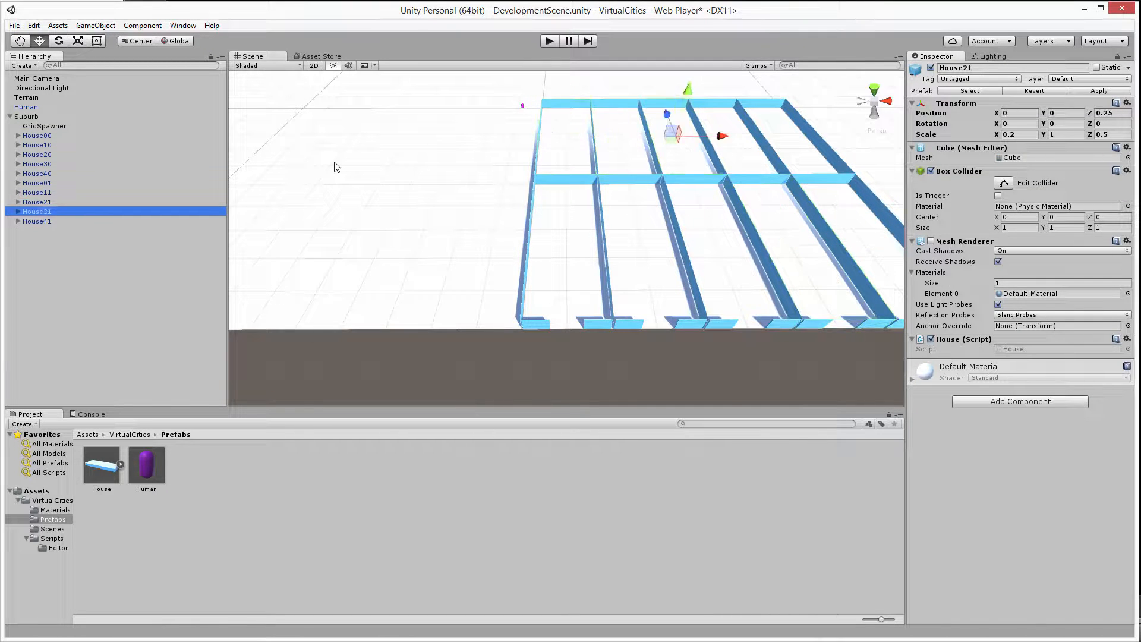
key("Down")
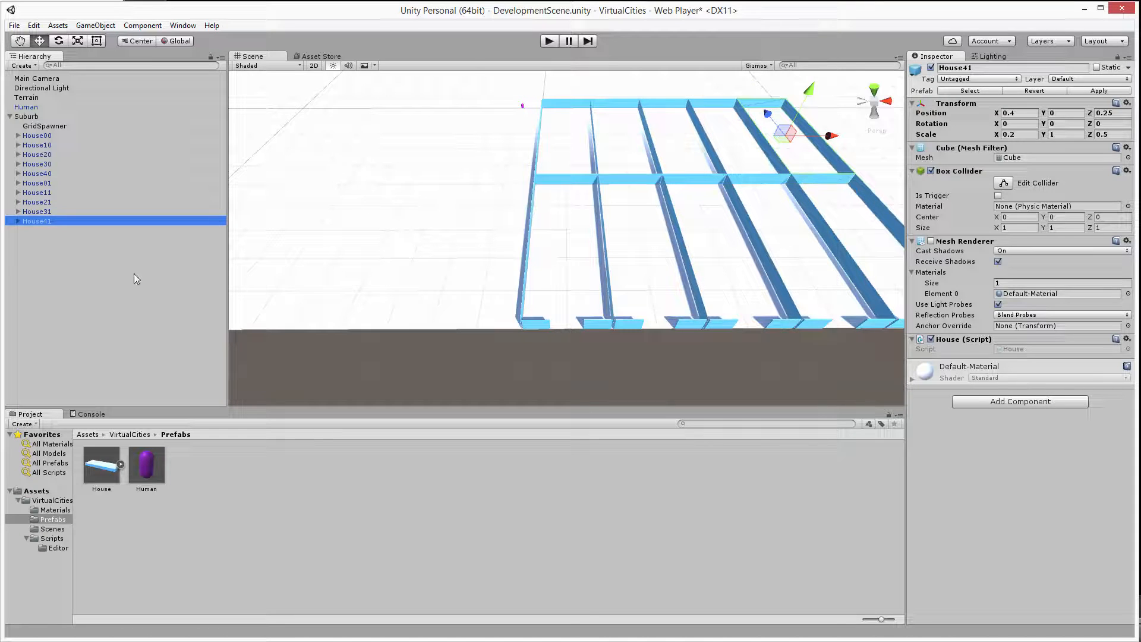
left_click(134, 274)
left_click(53, 127)
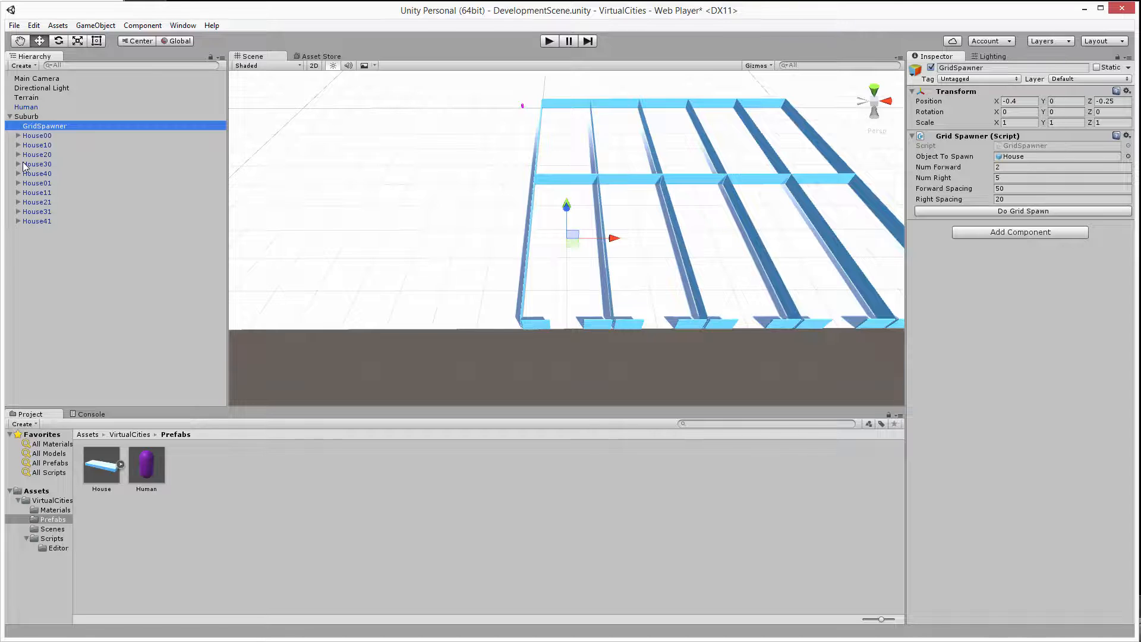
left_click(930, 68)
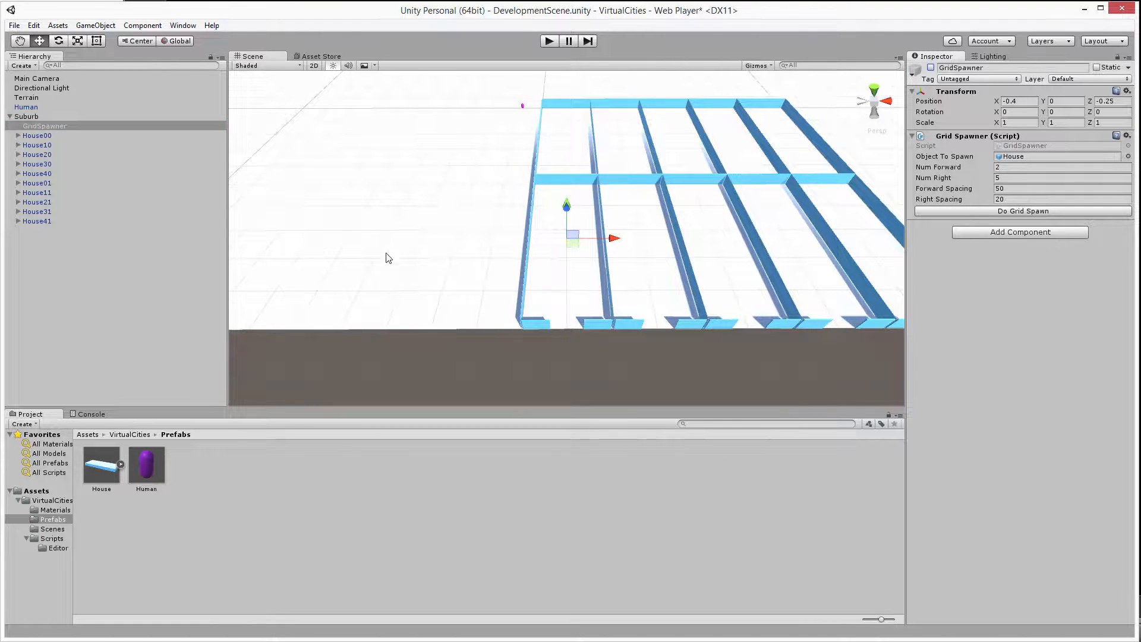
left_click(89, 286)
left_click(25, 117)
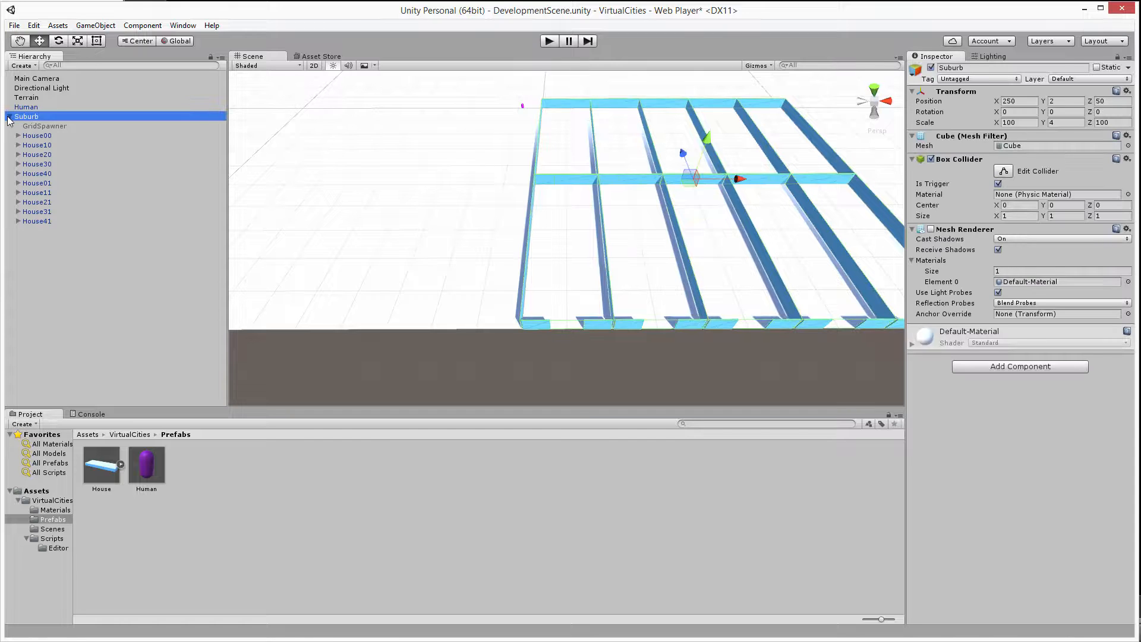
left_click(9, 116)
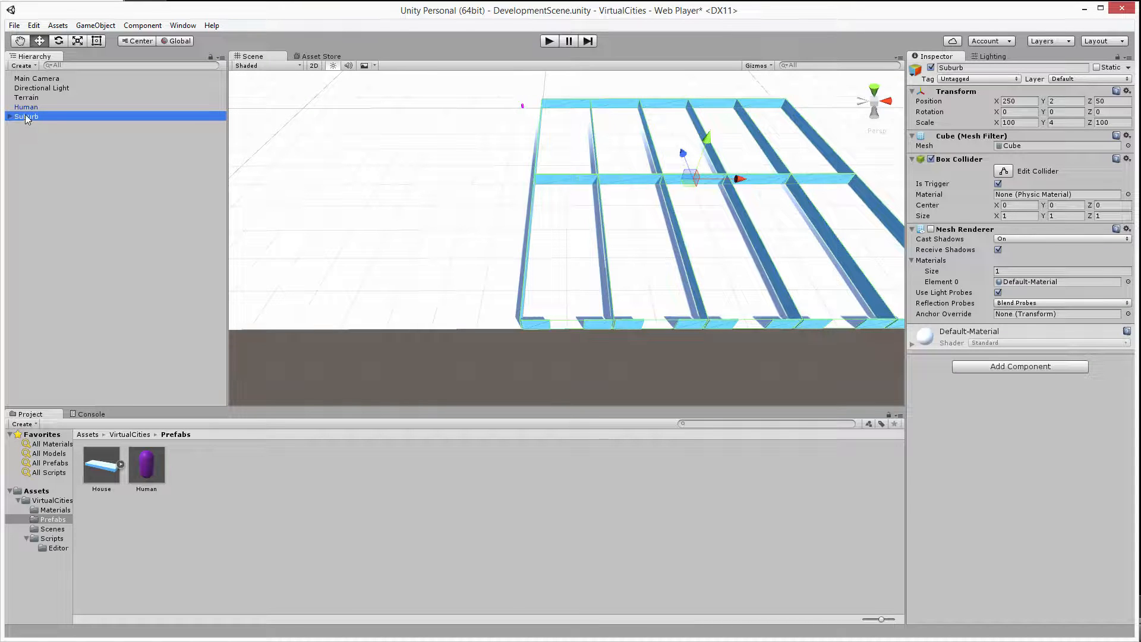
left_click(197, 453)
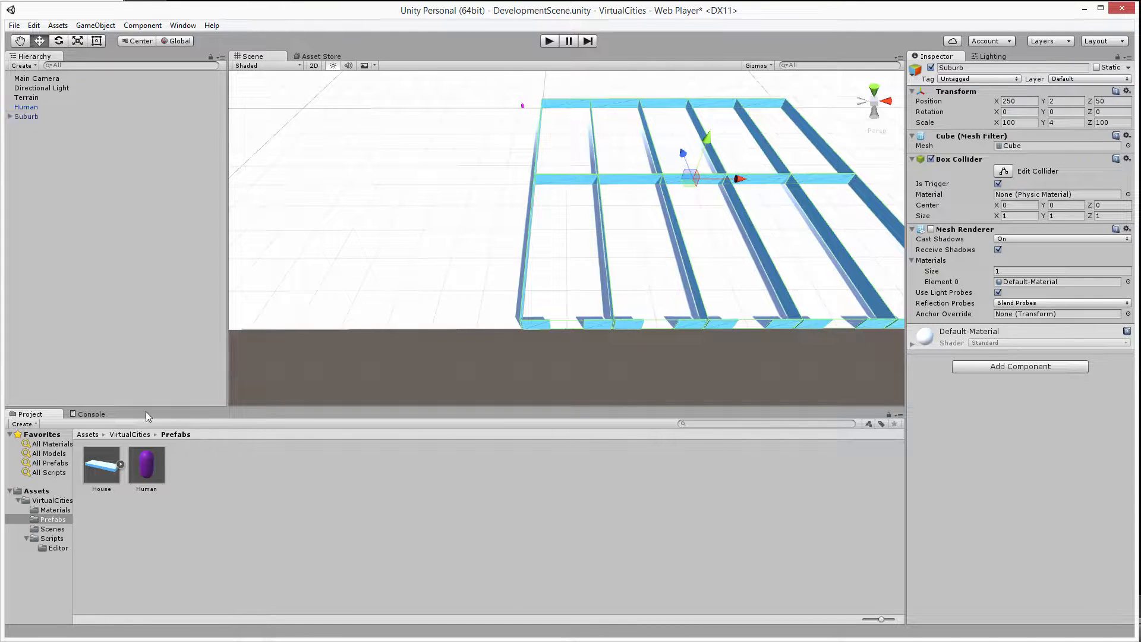
left_click(130, 311)
scroll(350, 277, "down", 3)
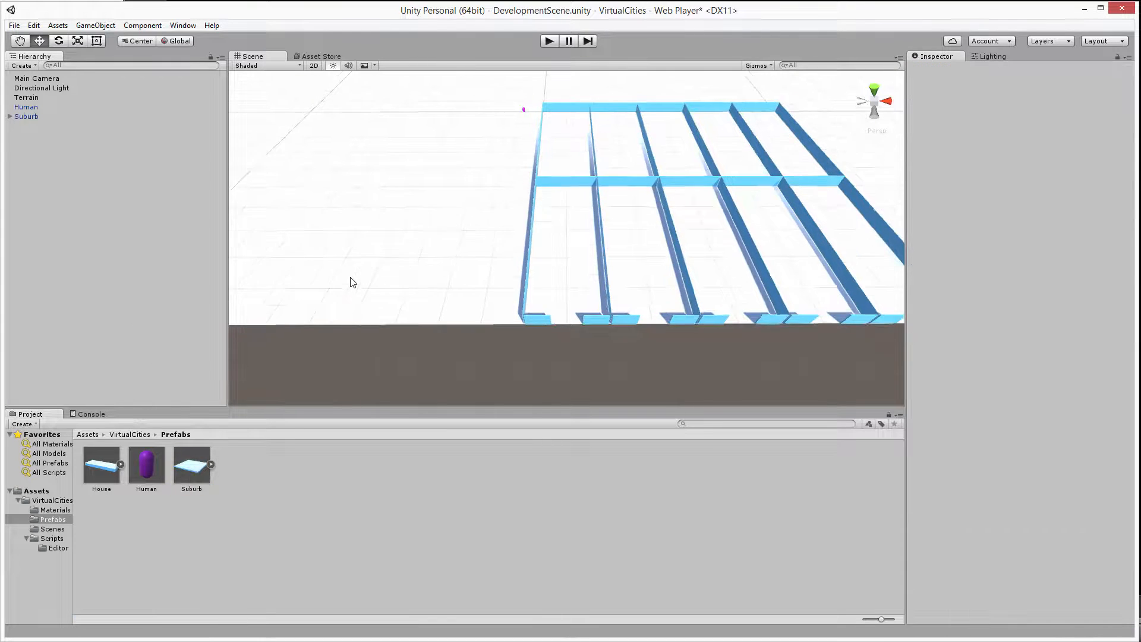
scroll(350, 277, "down", 3)
scroll(351, 277, "down", 3)
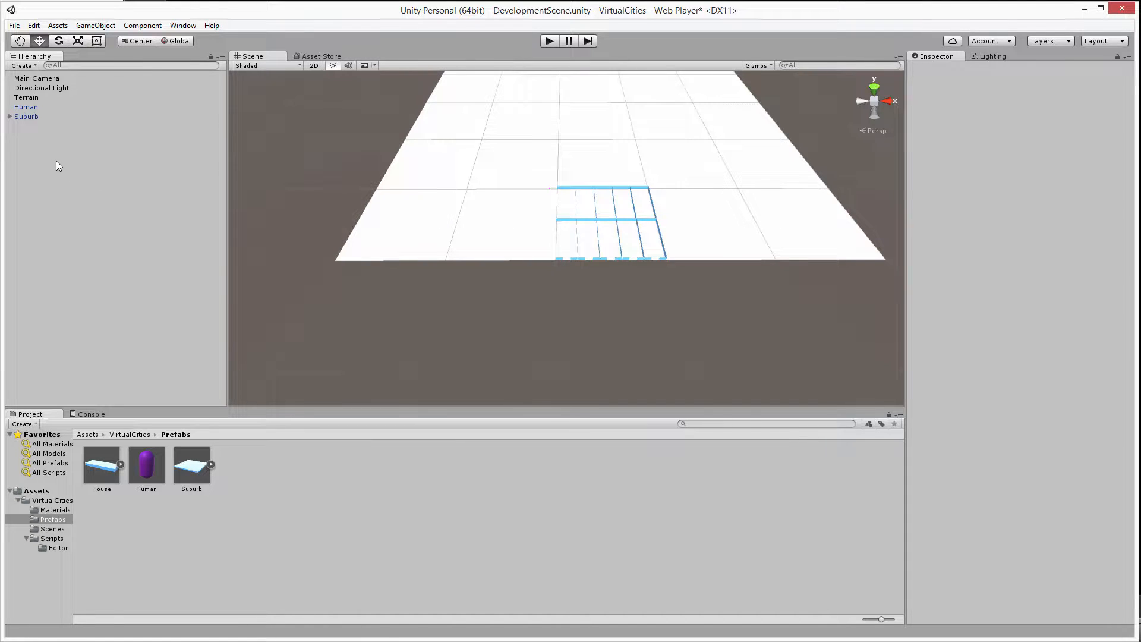
Step: Create an empty GameObject in the Hierarchy and set its X position to 50
right_click(30, 163)
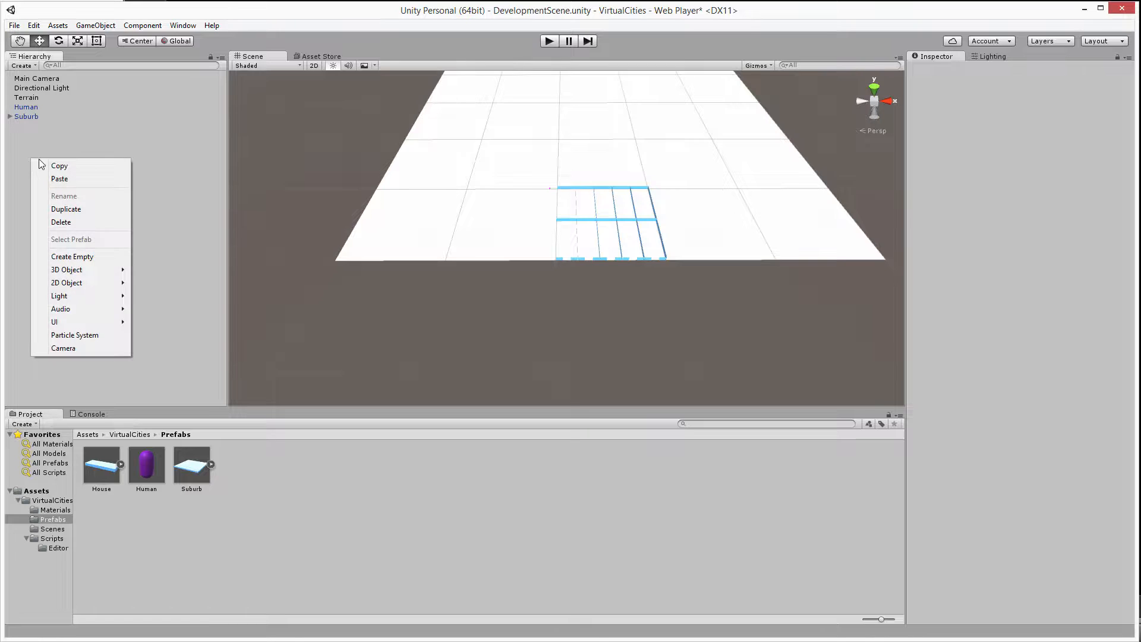
left_click(90, 257)
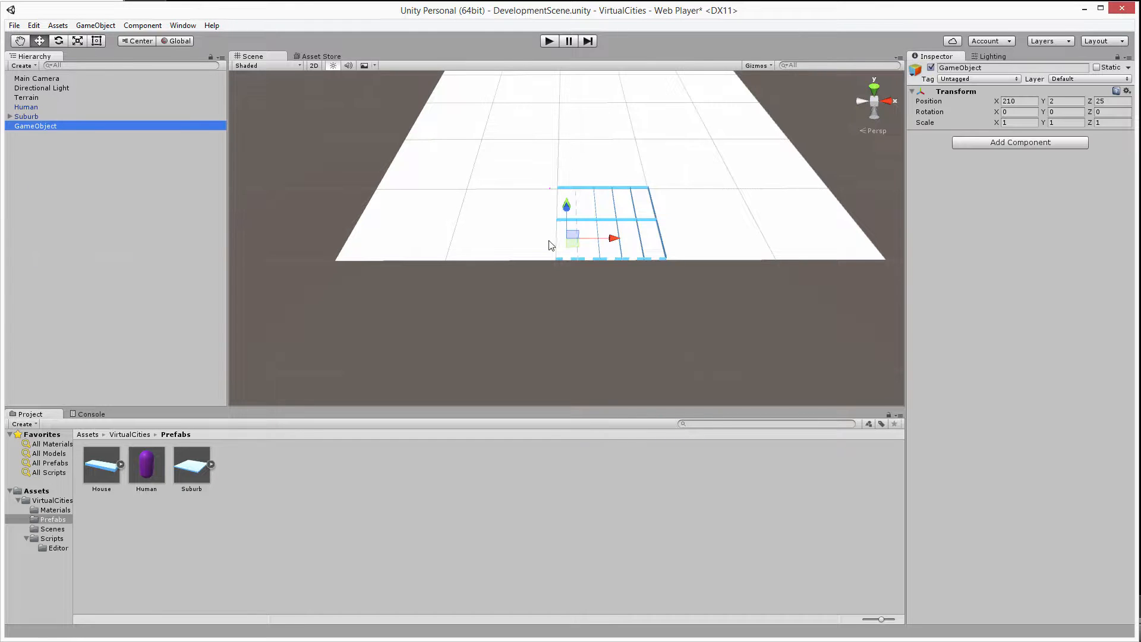
left_click_drag(613, 239, 435, 239)
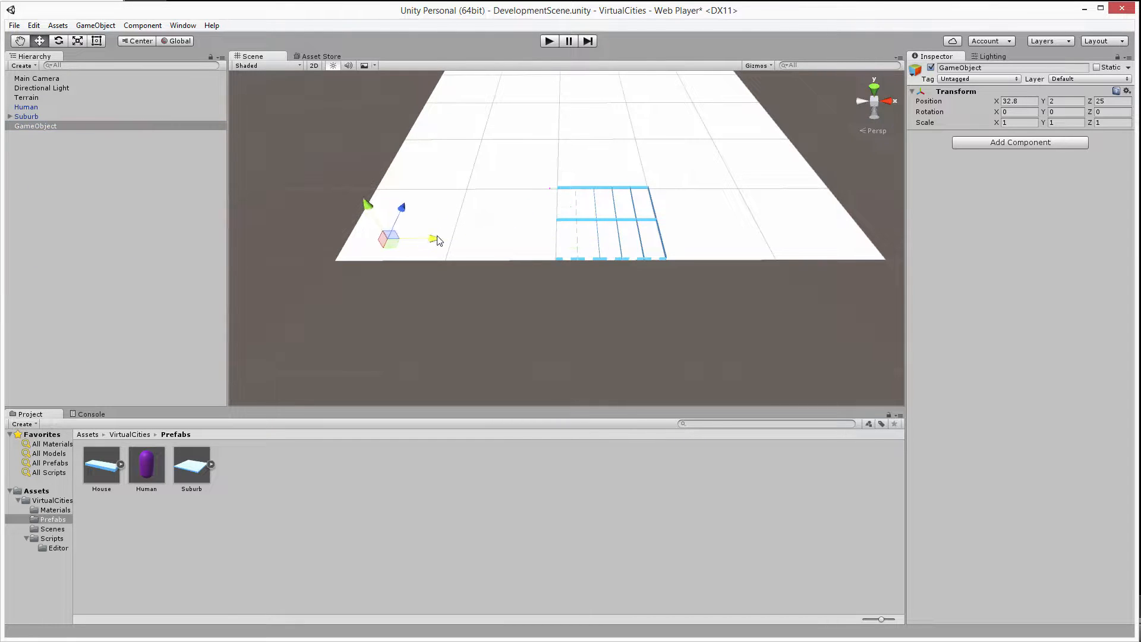
left_click(1025, 101)
type("50")
key("Tab")
key("Tab")
type("50")
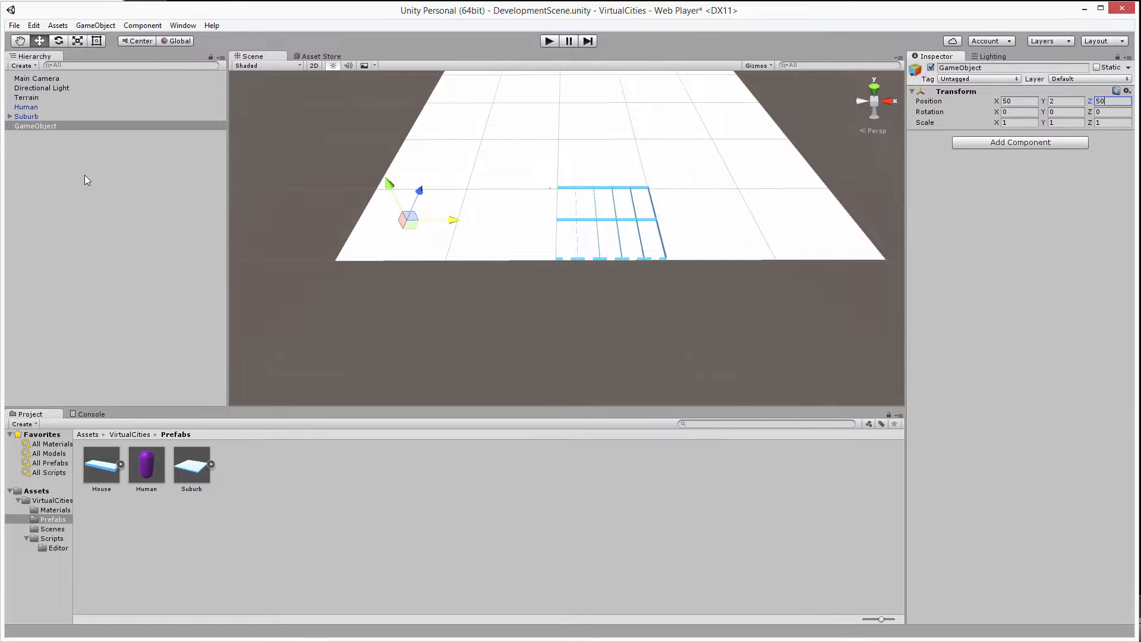
Step: Add a Grid Spawner component to the new empty object
right_click(25, 126)
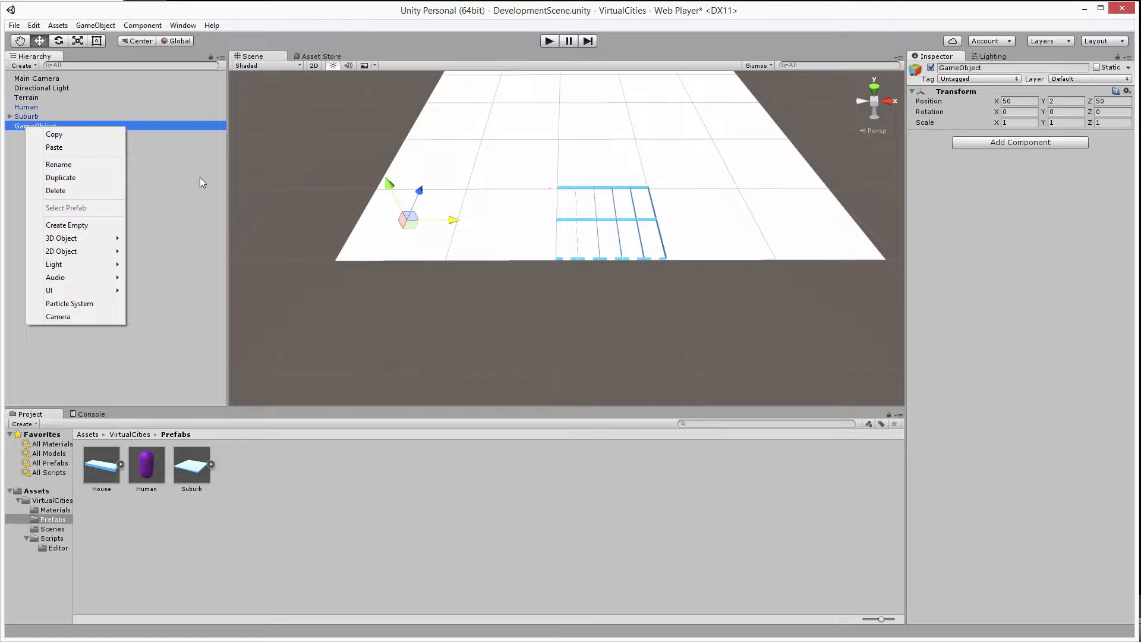
left_click(200, 177)
left_click(40, 128)
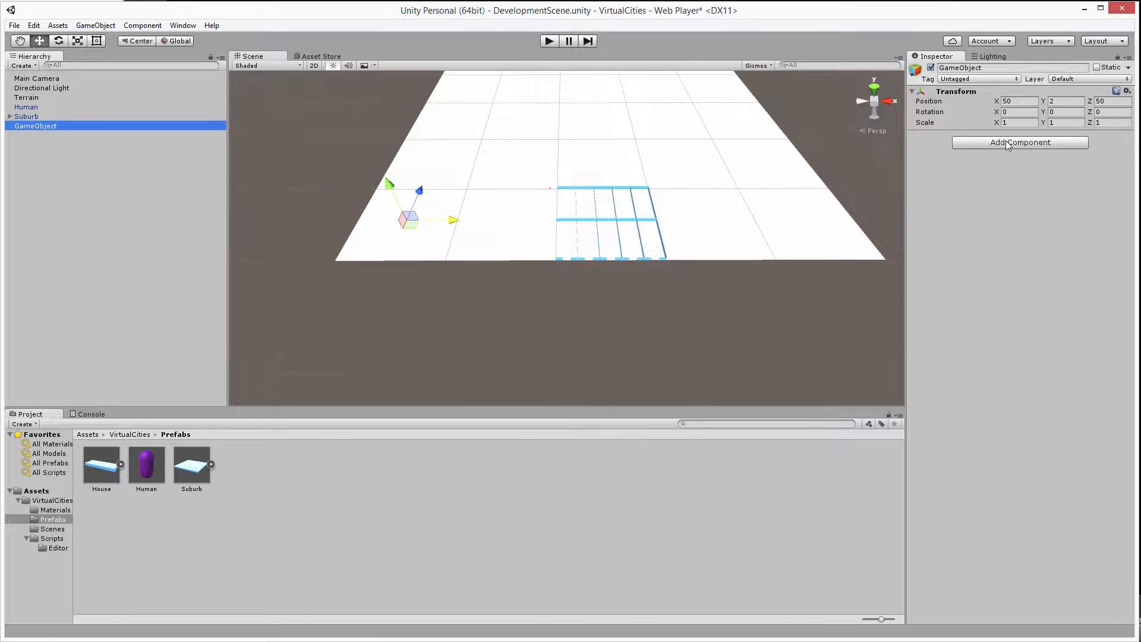
left_click(1004, 142)
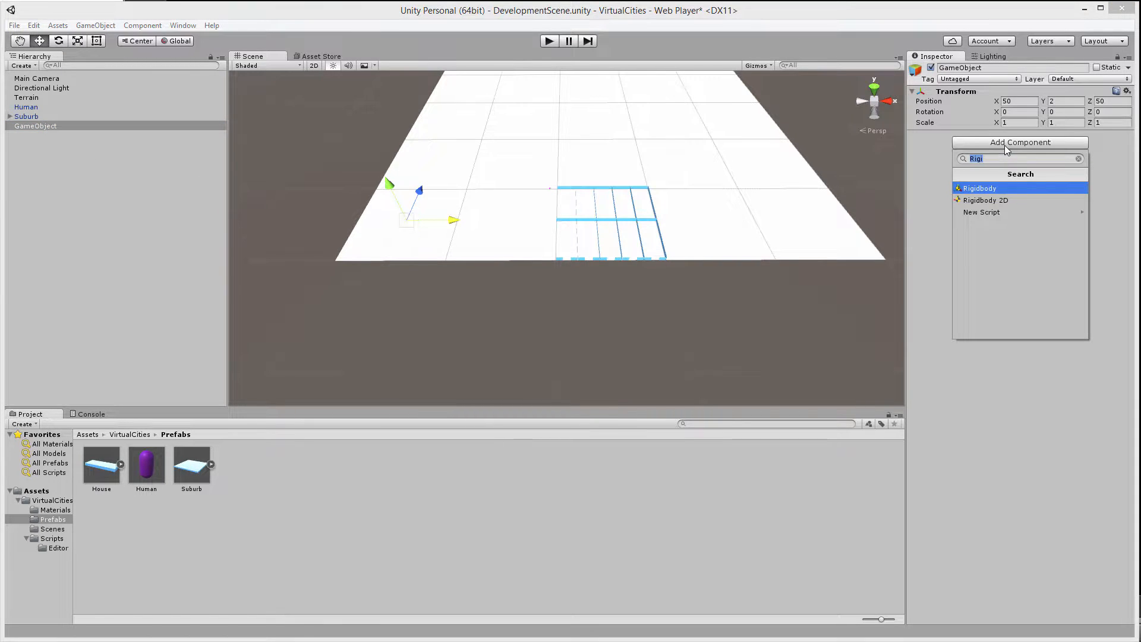
type("Gri")
key("Down")
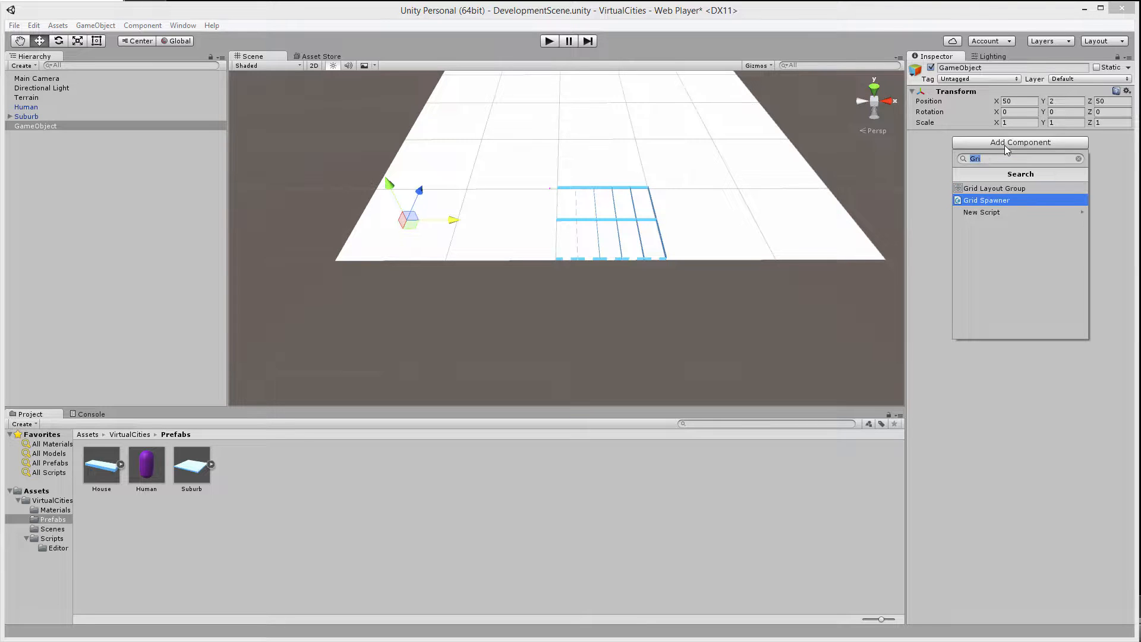
key("Return")
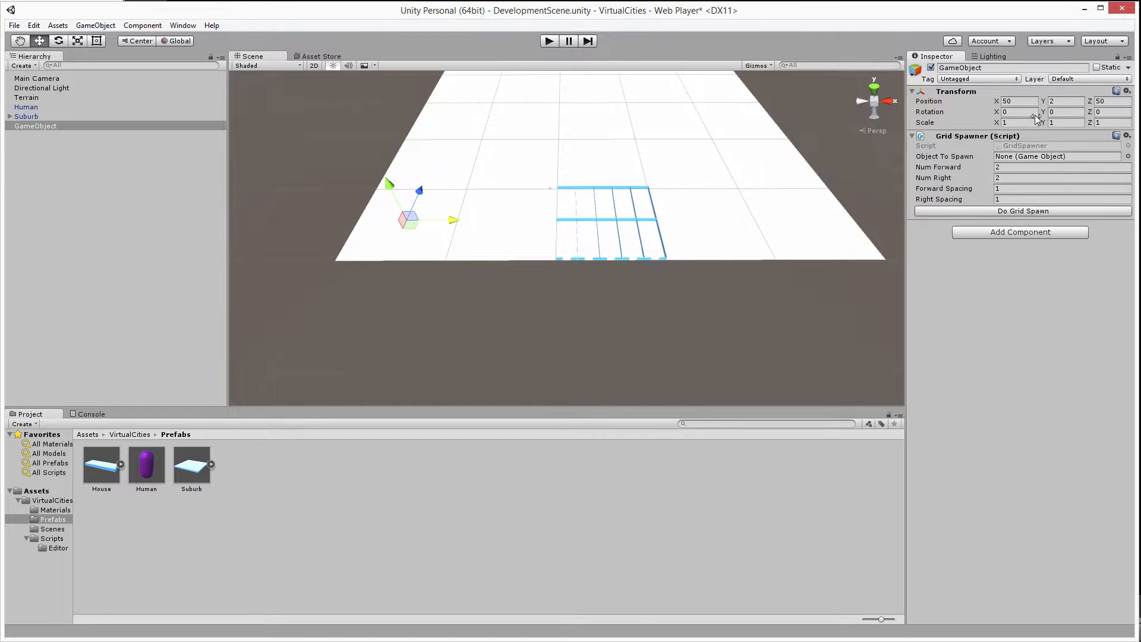
Step: Finish the object's position so it sits at 50, 0, 50
left_click(63, 127)
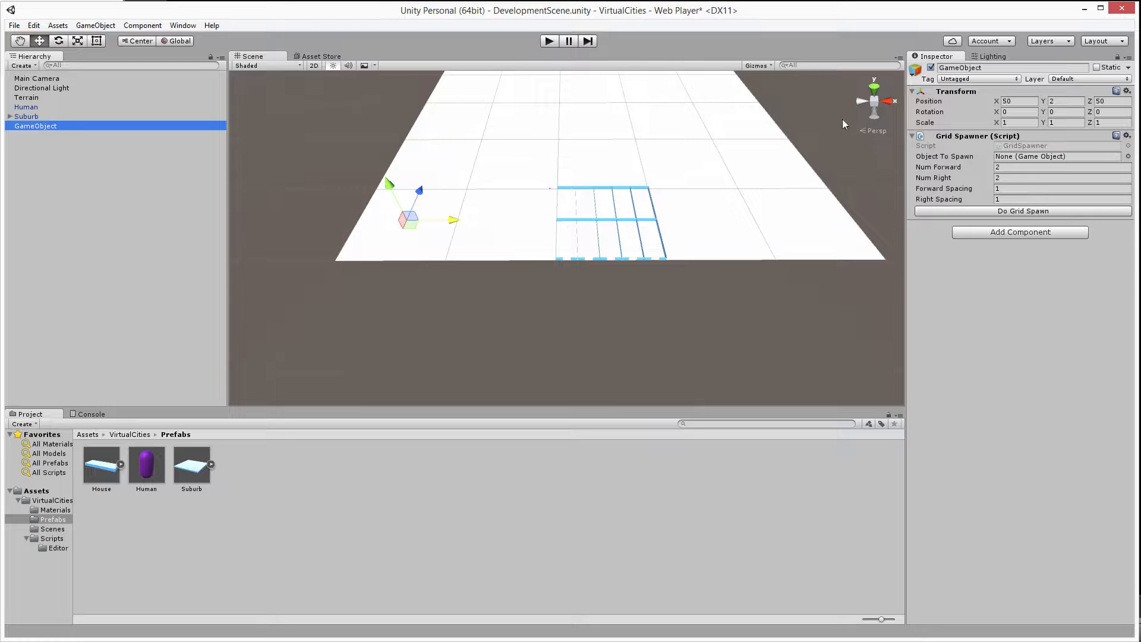
left_click(1061, 100)
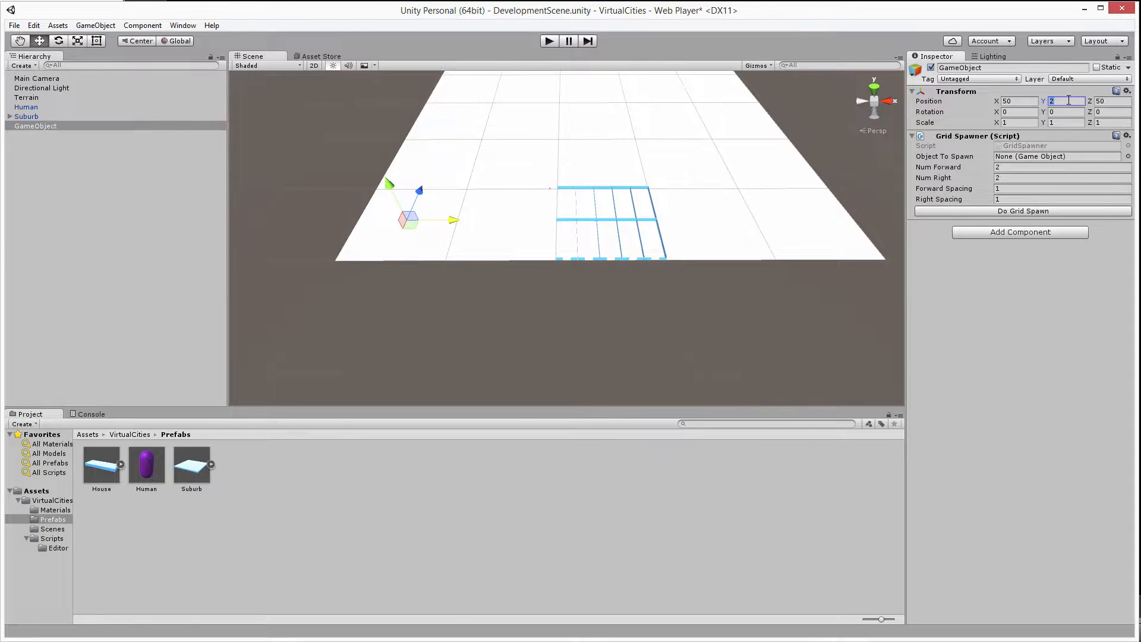
type("0")
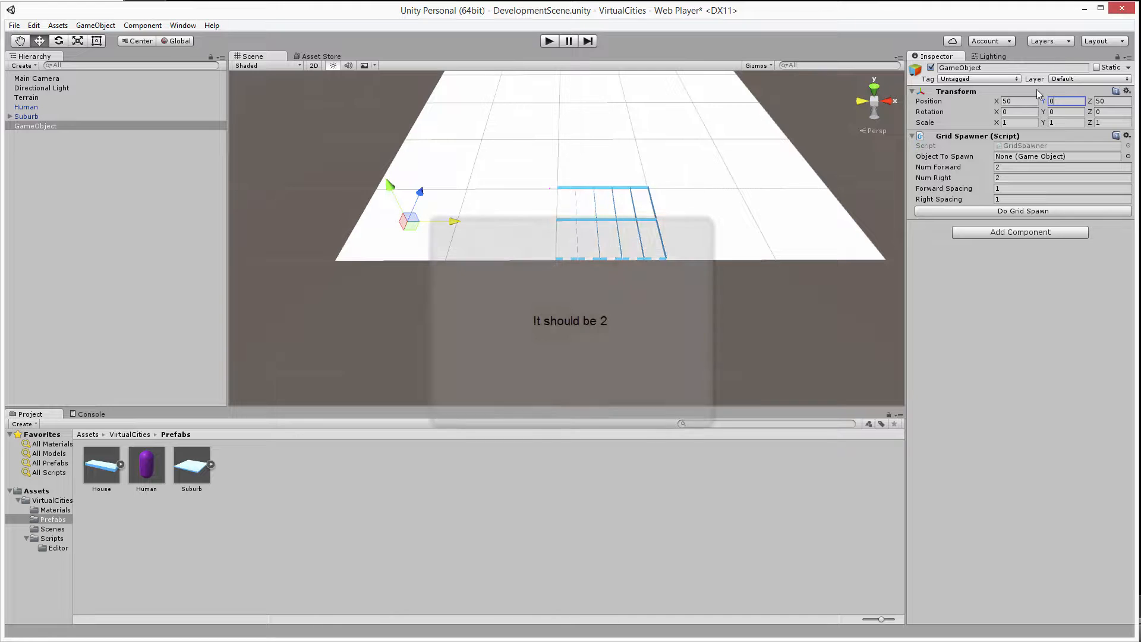
left_click(47, 126)
Step: Set the Suburb block's Scale X and Scale Z to 90, giving scale 90, 4, 90
left_click(51, 134)
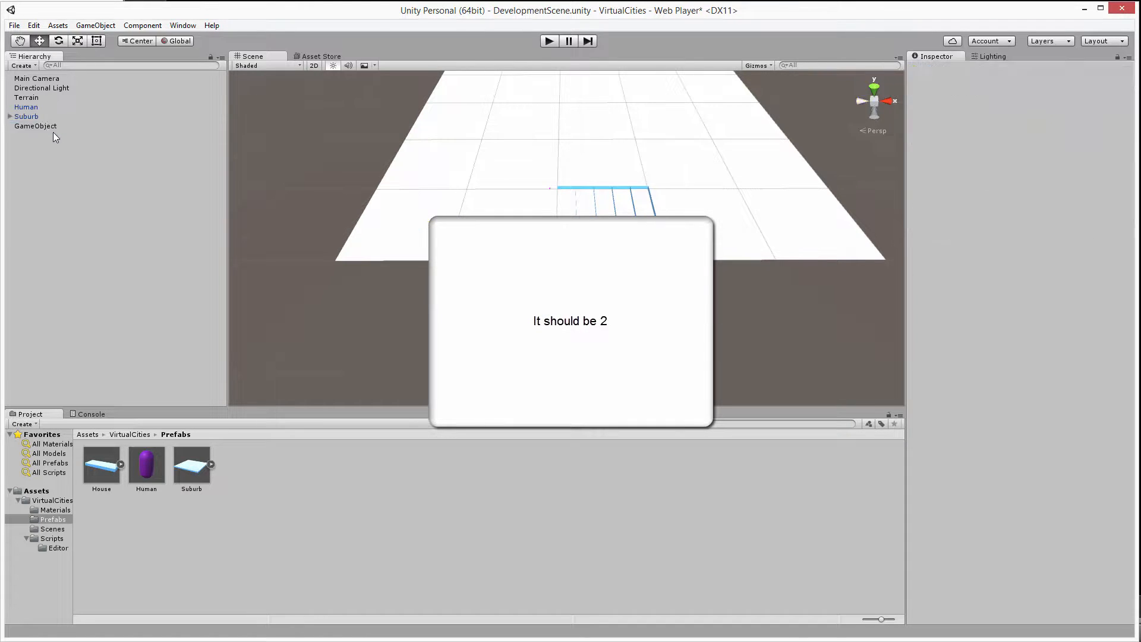
left_click(48, 126)
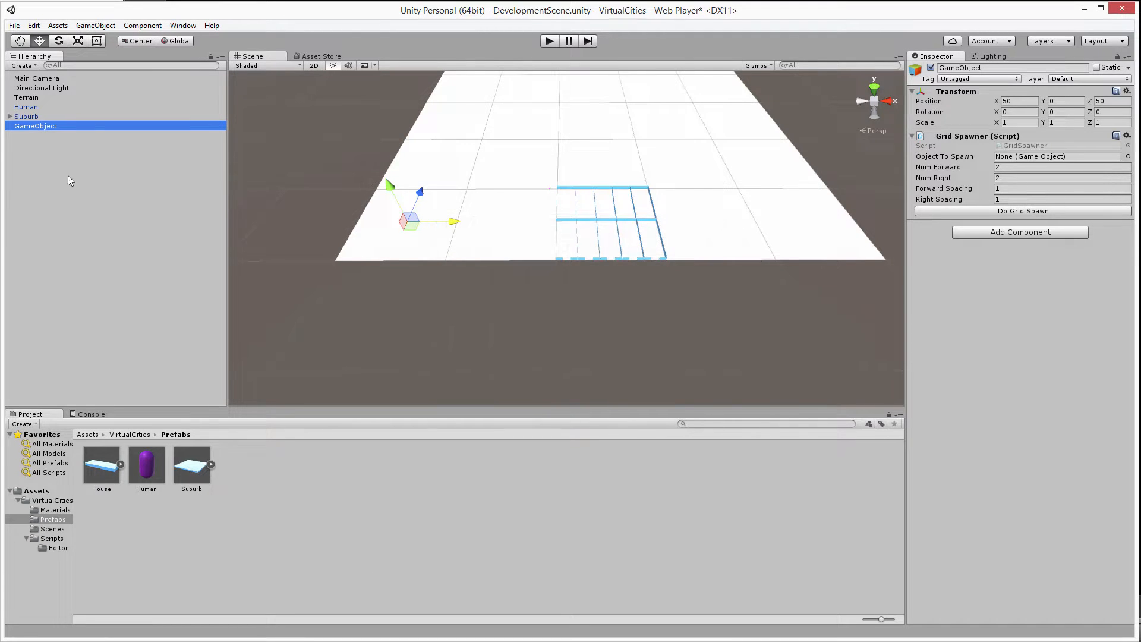
left_click(27, 117)
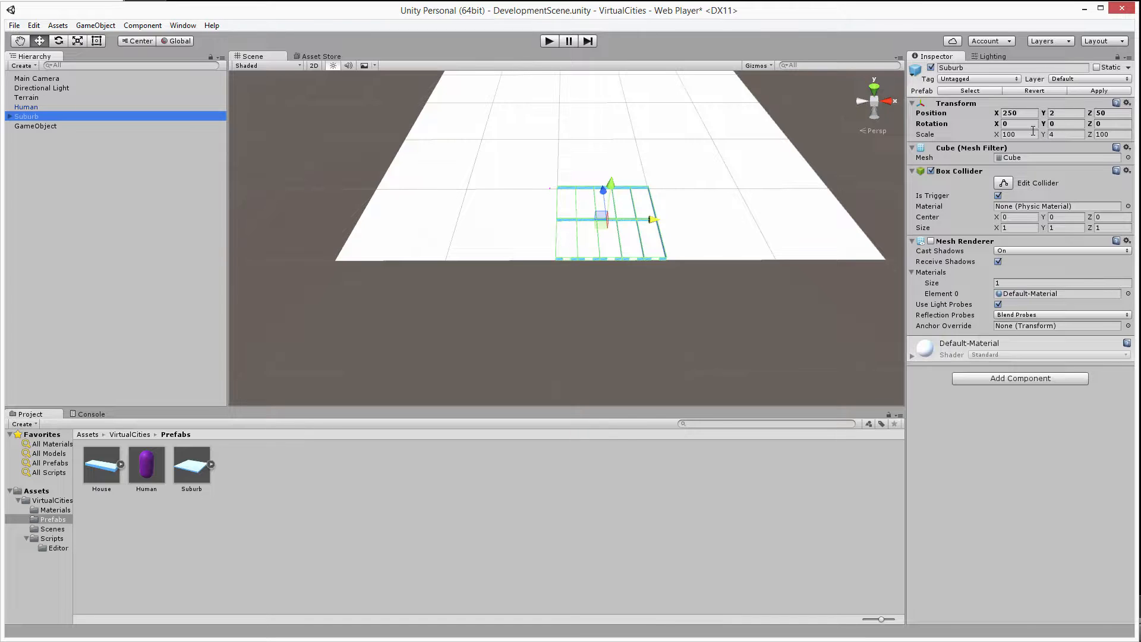
left_click(1011, 134)
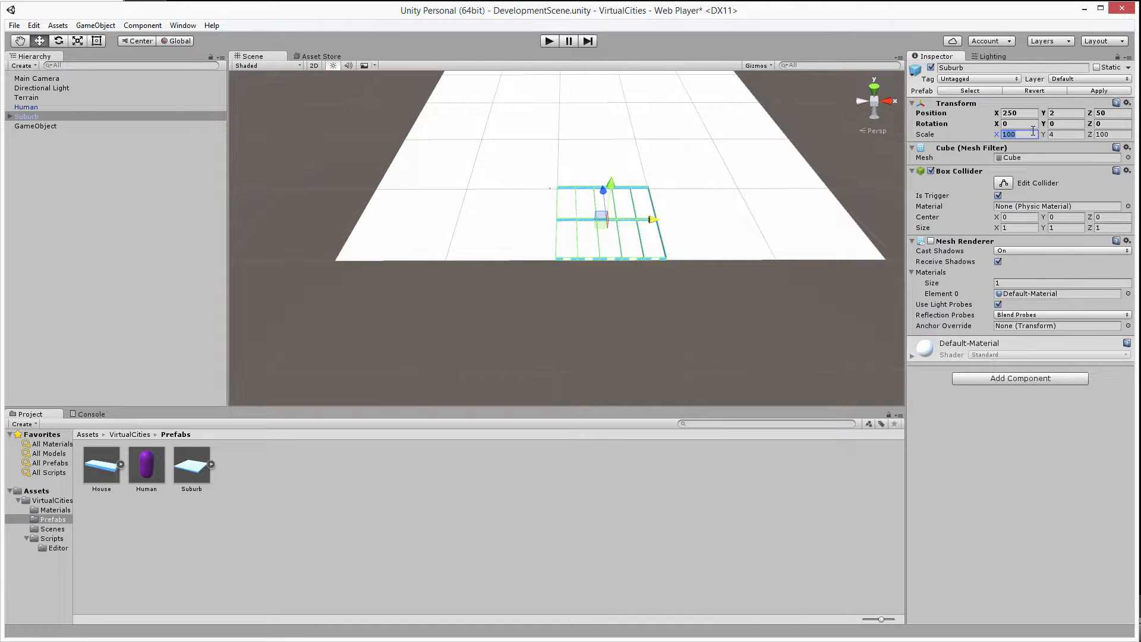
type("90")
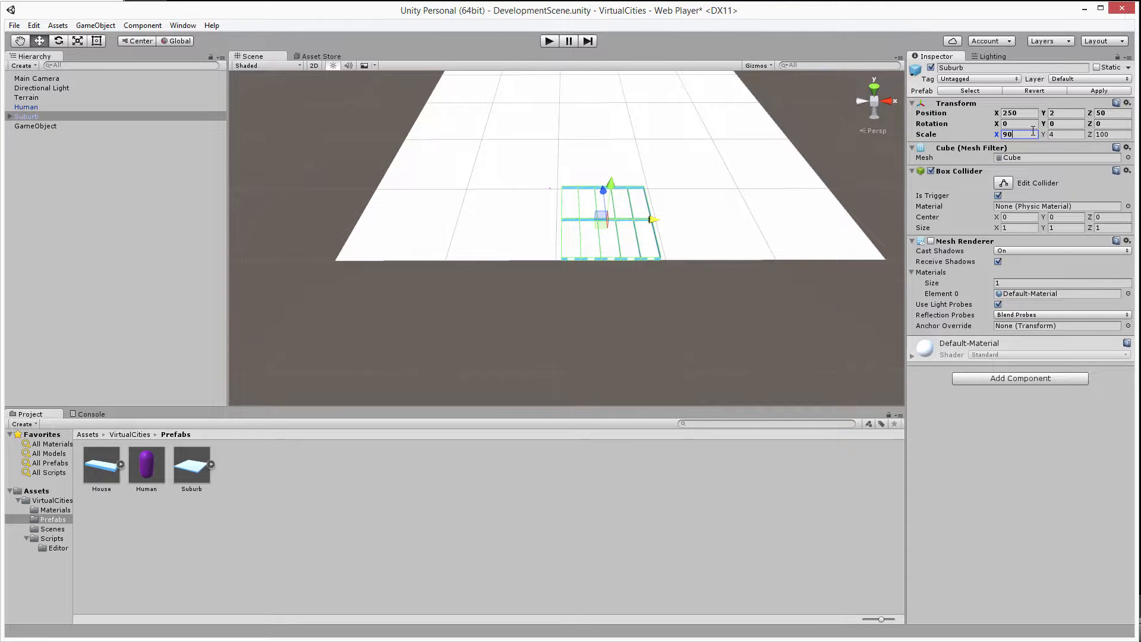
key("Tab")
key("Tab")
type("90")
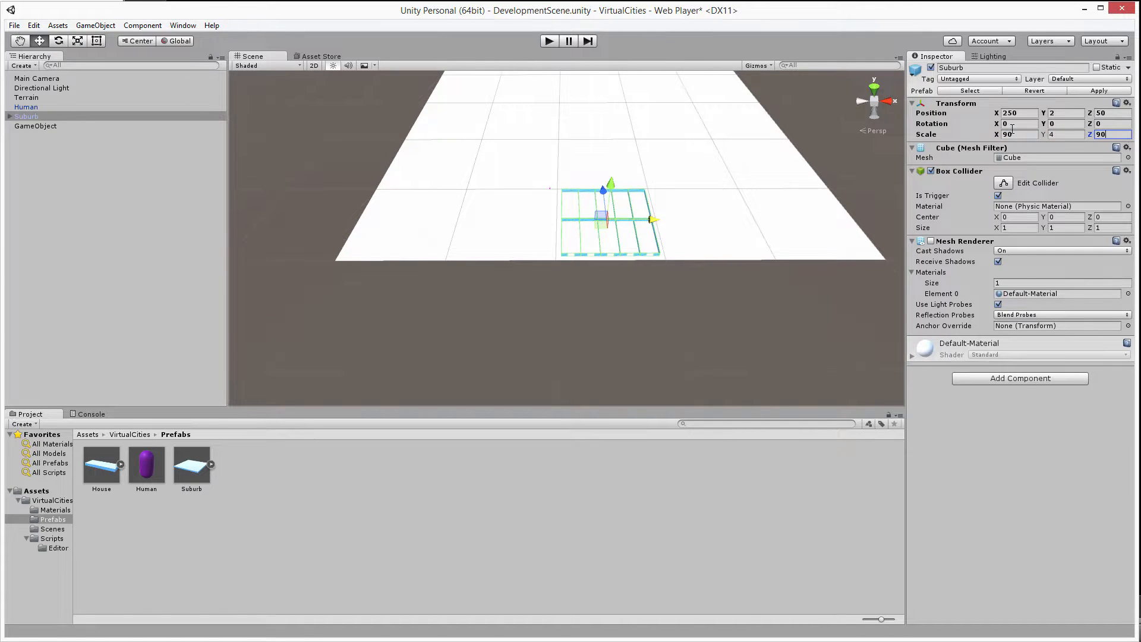
left_click(200, 235)
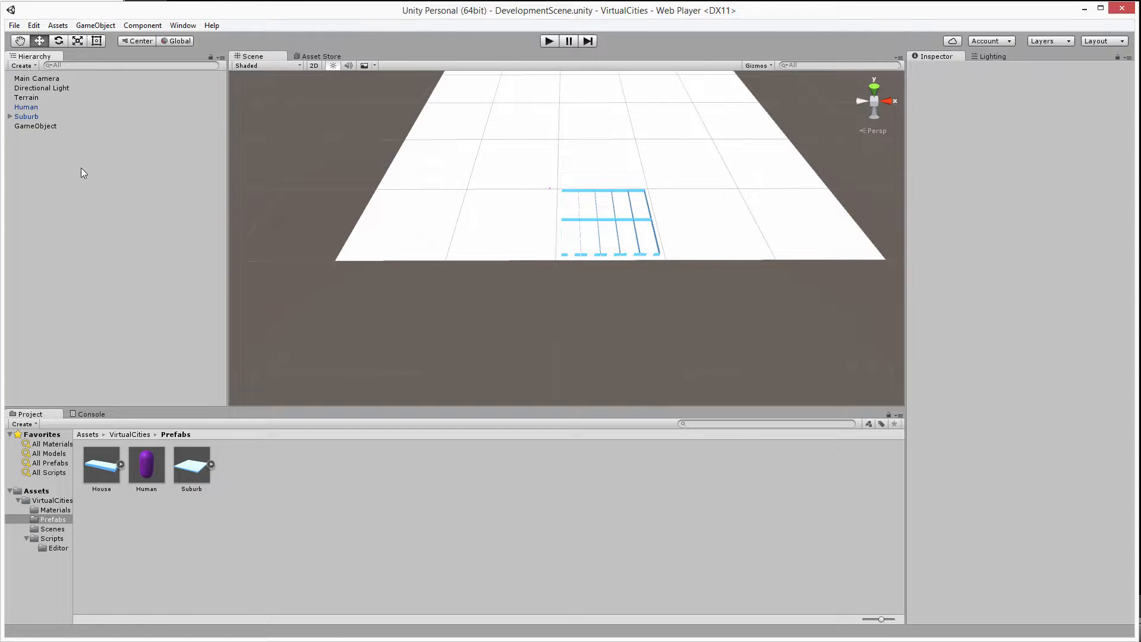
Step: Apply the Suburb instance's 90×90 changes to the Suburb prefab
left_click(26, 117)
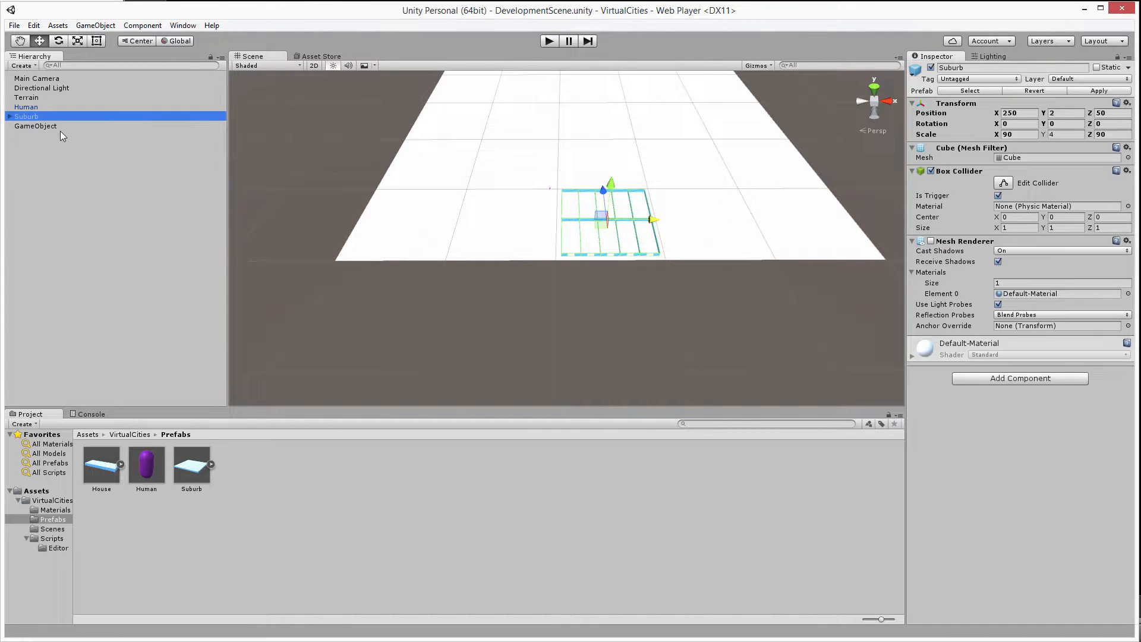
left_click(1105, 90)
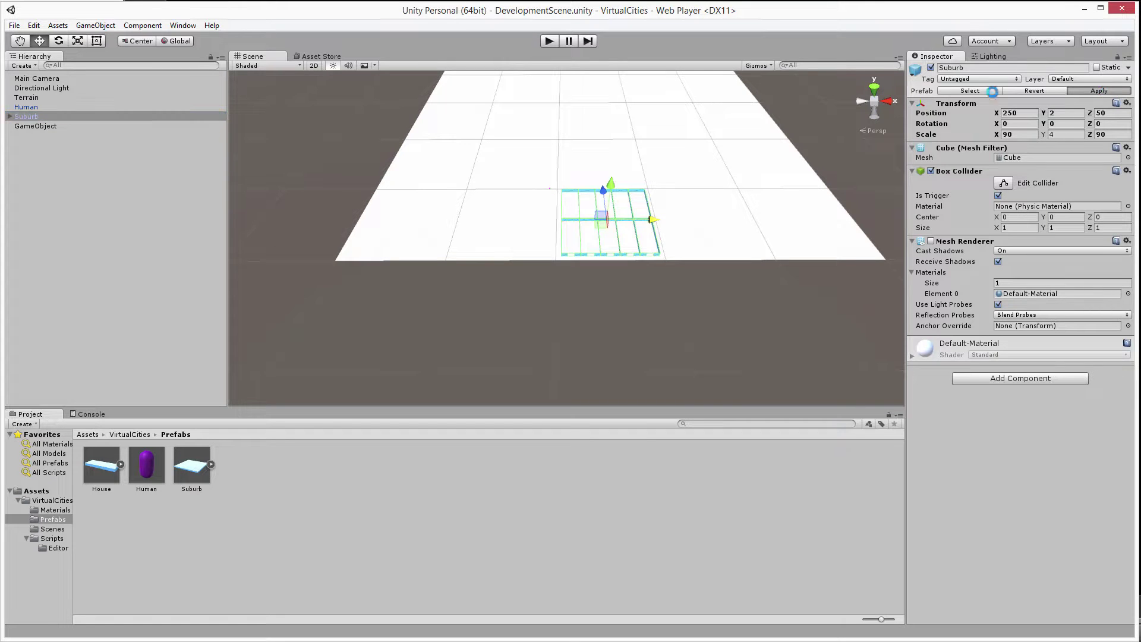
left_click(47, 183)
Step: Delete the Suburb instance and select the empty spawner GameObject
left_click(32, 118)
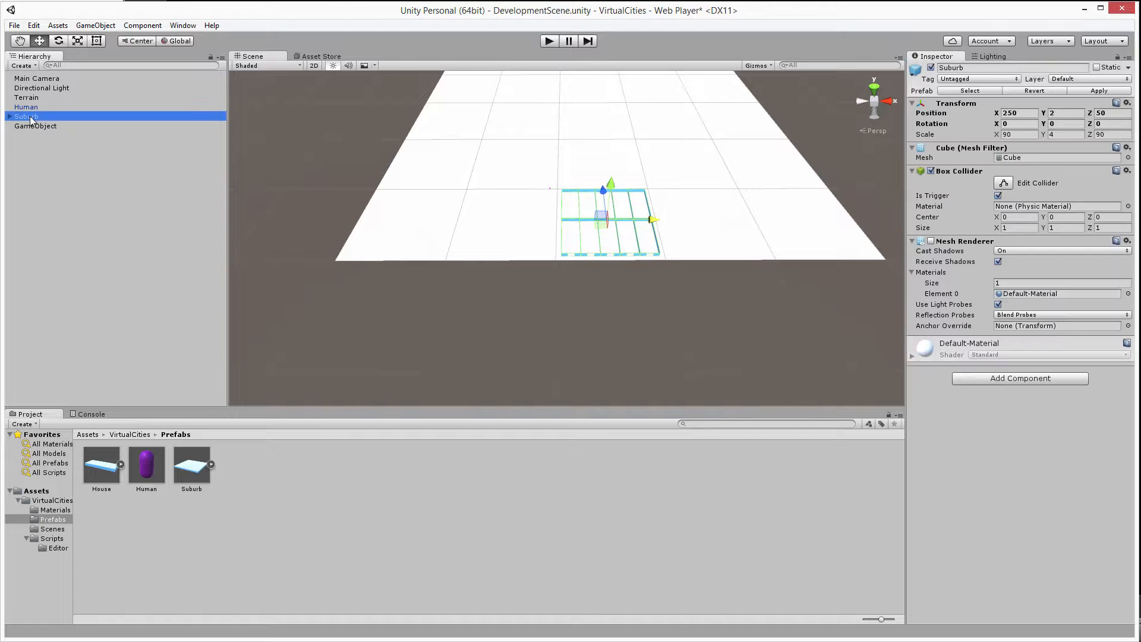
key("Delete")
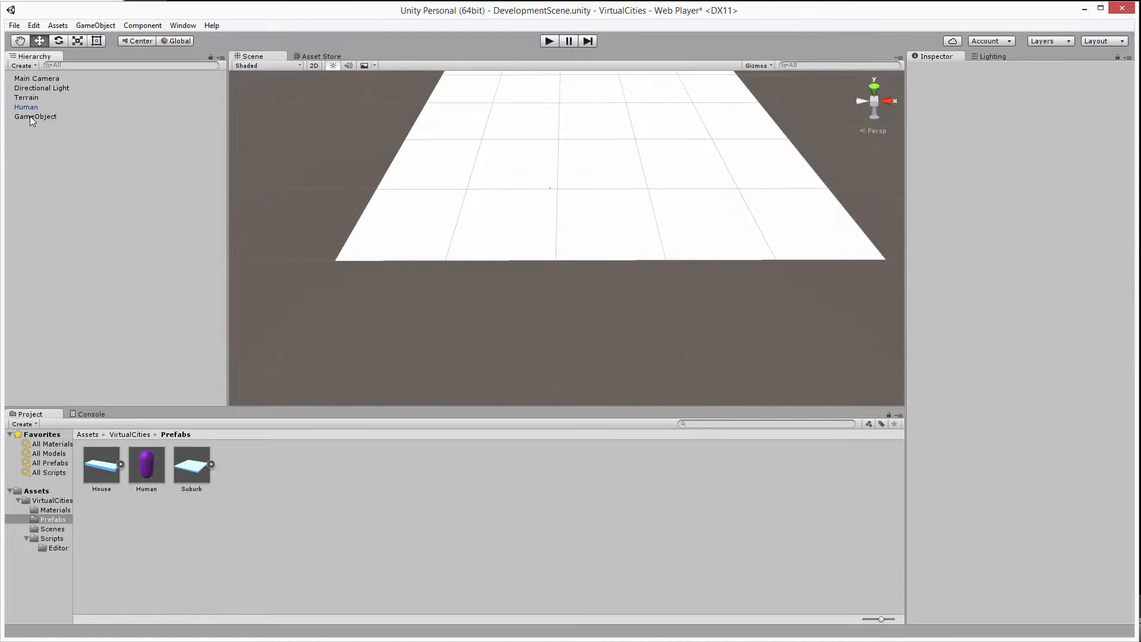
left_click(29, 116)
Step: Assign the Suburb prefab as the Grid Spawner's object to spawn
left_click(195, 473)
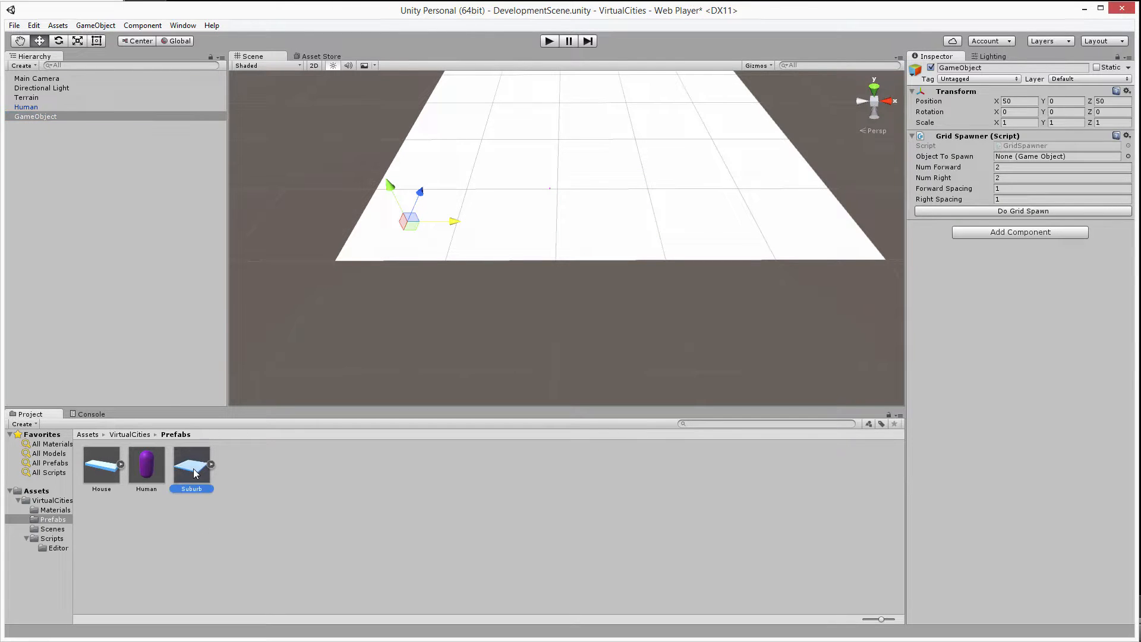
left_click_drag(192, 465, 1014, 161)
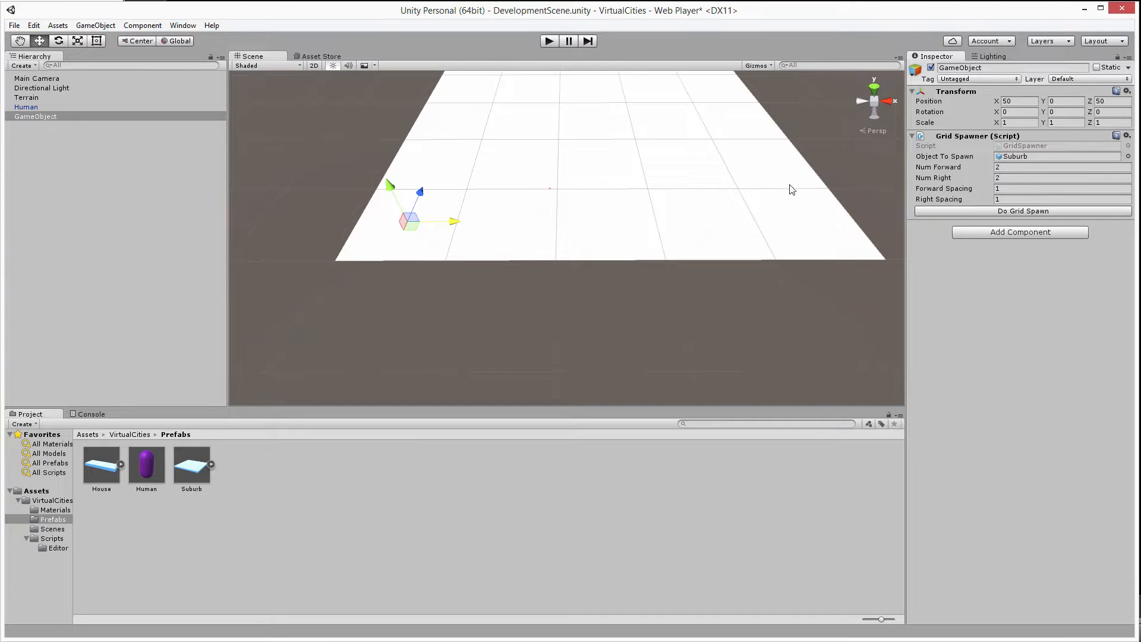
Step: Set the spawner to 2×5 blocks with 100 spacing and run Do Grid Spawn
left_click(1004, 170)
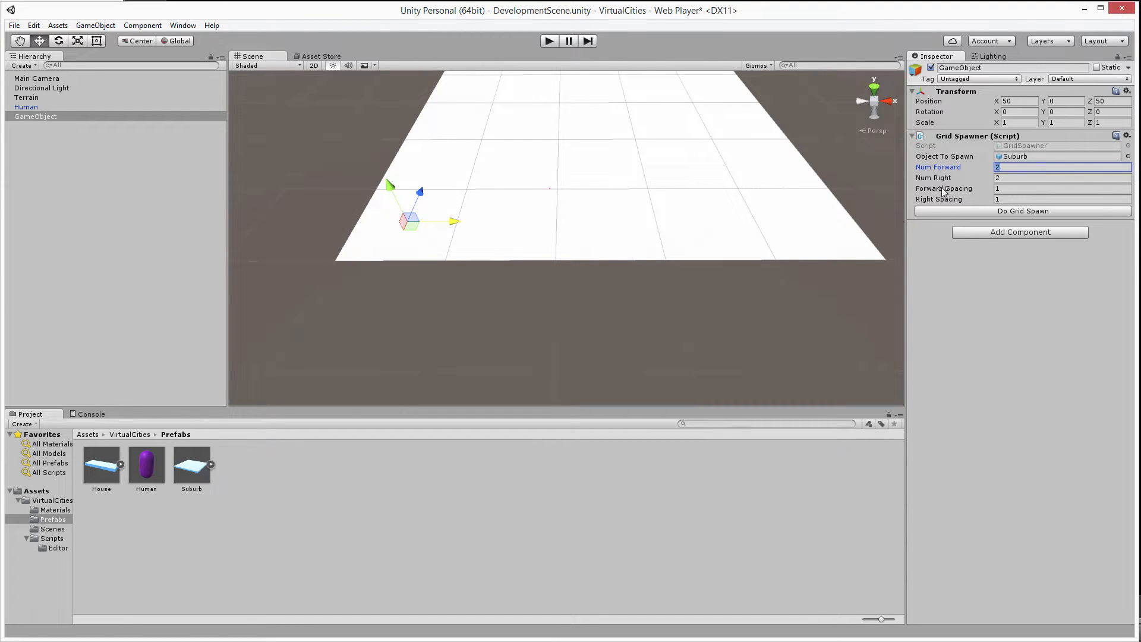
key("Tab")
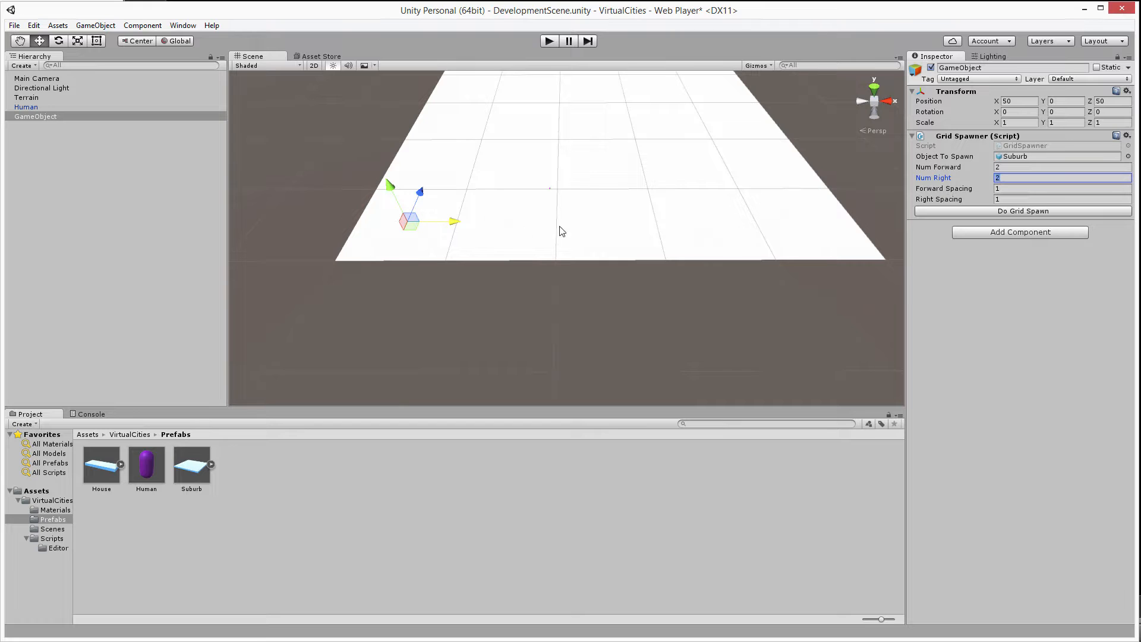
type("5")
left_click(1021, 188)
type("100")
key("Tab")
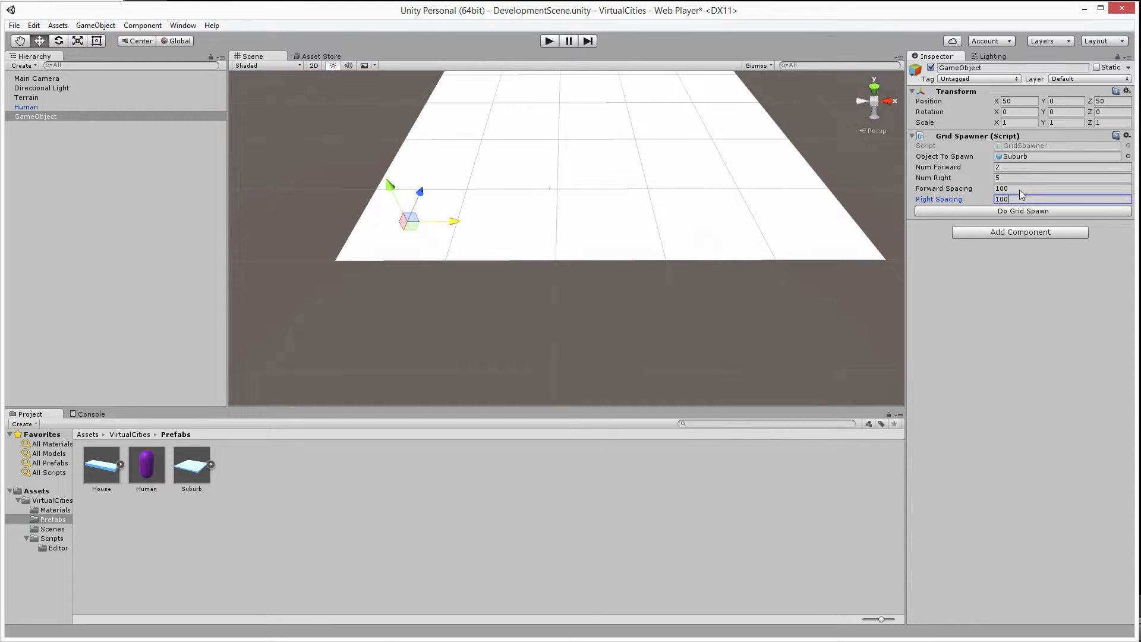
key("Return")
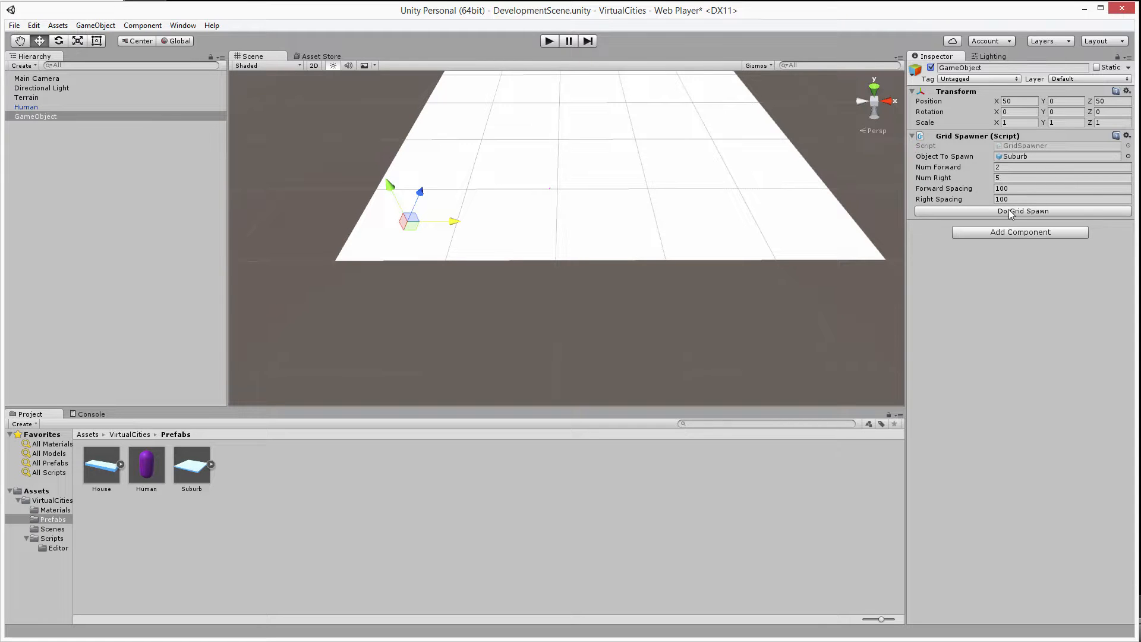
left_click(1008, 212)
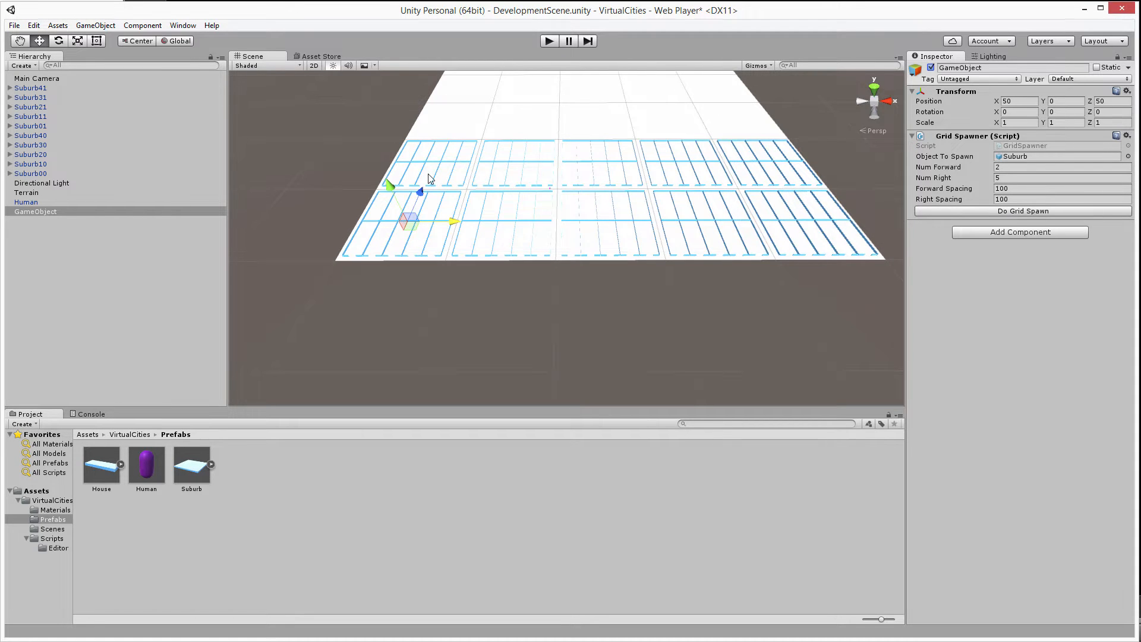
left_click_drag(630, 271, 610, 265, "alt")
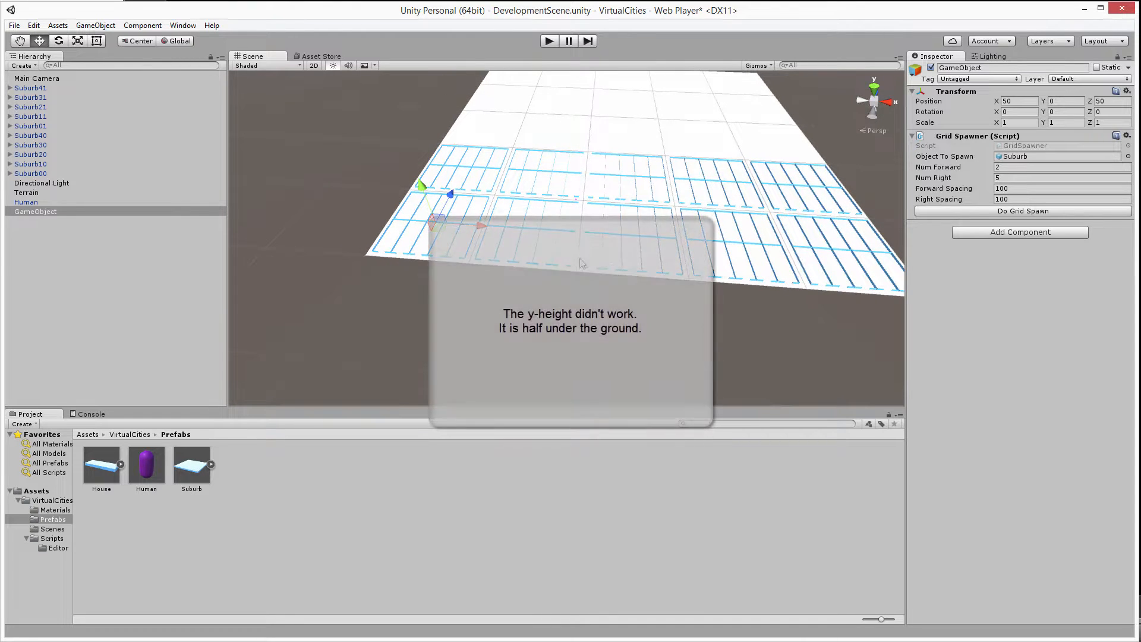
left_click(76, 254)
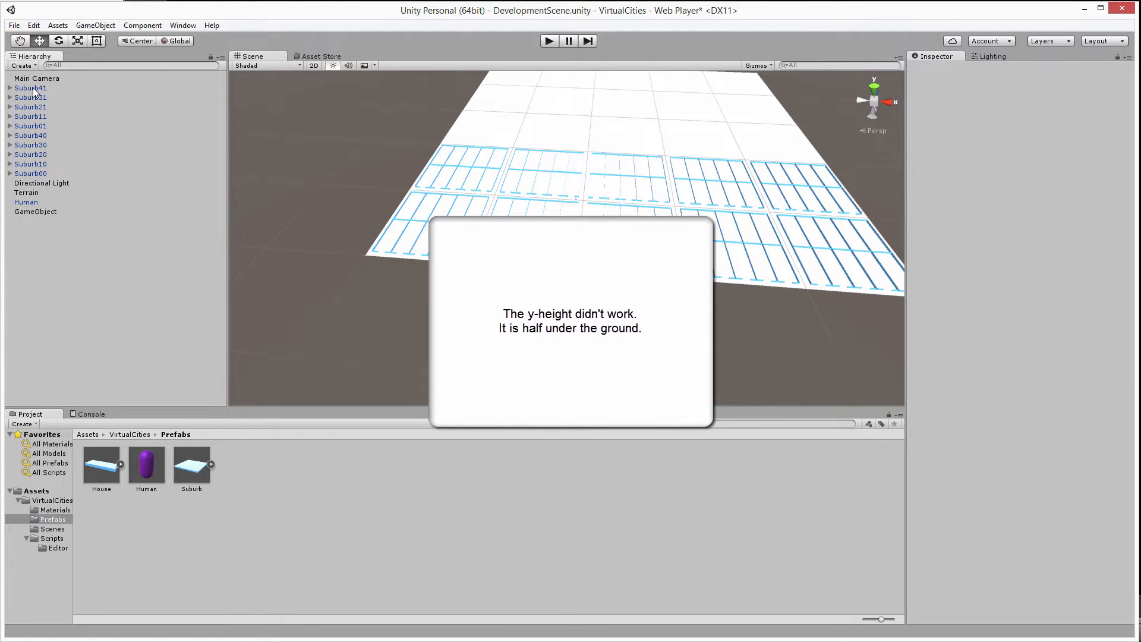
double_click(30, 87)
mouse_move(504, 209)
left_mouse_down("alt")
mouse_move(716, 261)
mouse_move(716, 248)
left_mouse_up("alt")
scroll(716, 247, "up", 8)
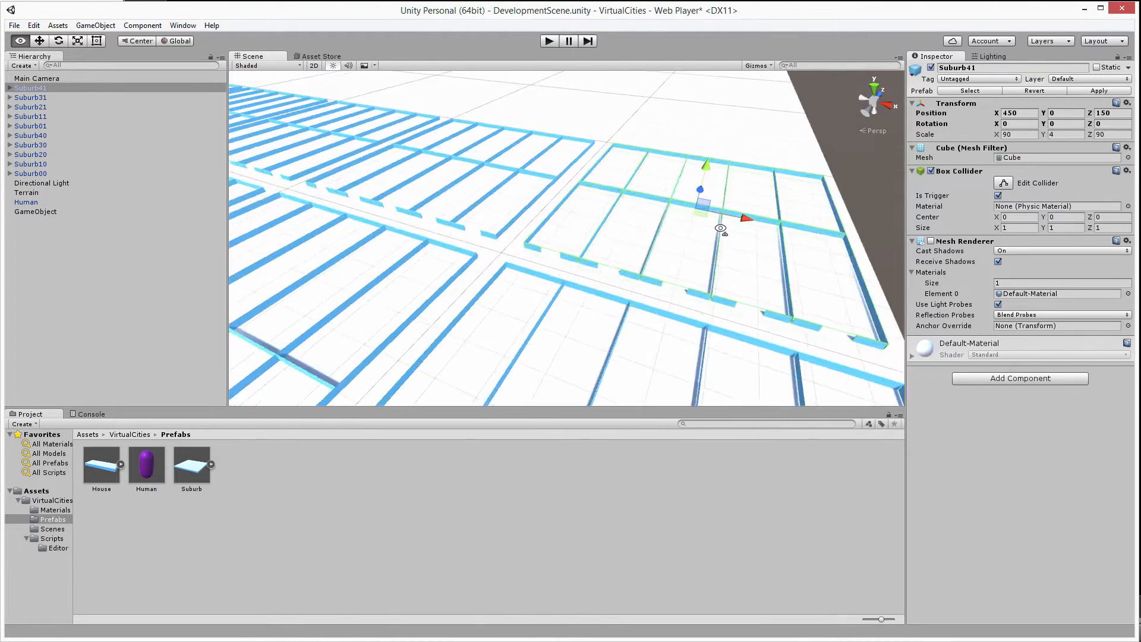
left_click_drag(720, 228, 624, 223, "alt")
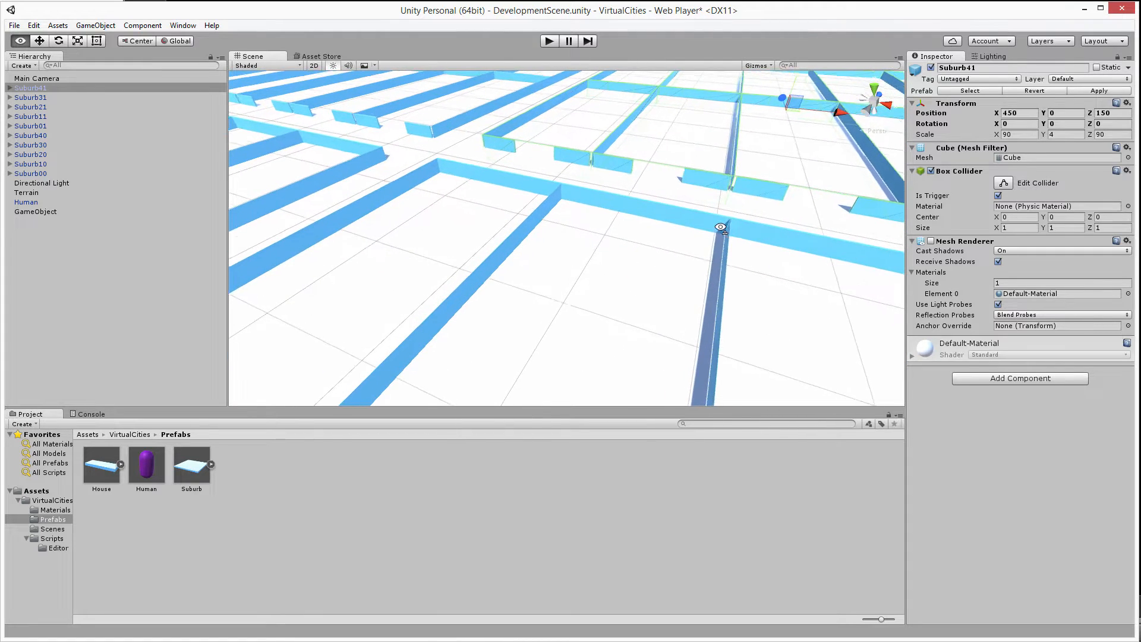
left_click_drag(519, 213, 569, 213, "alt")
scroll(569, 214, "up", 6)
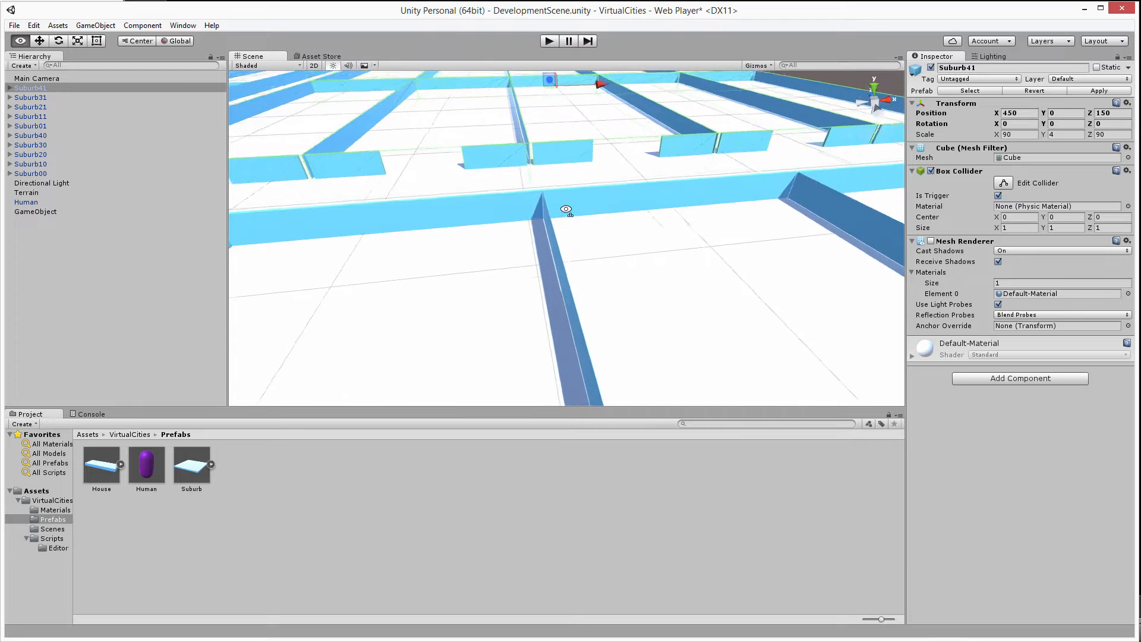
scroll(566, 207, "up", 3)
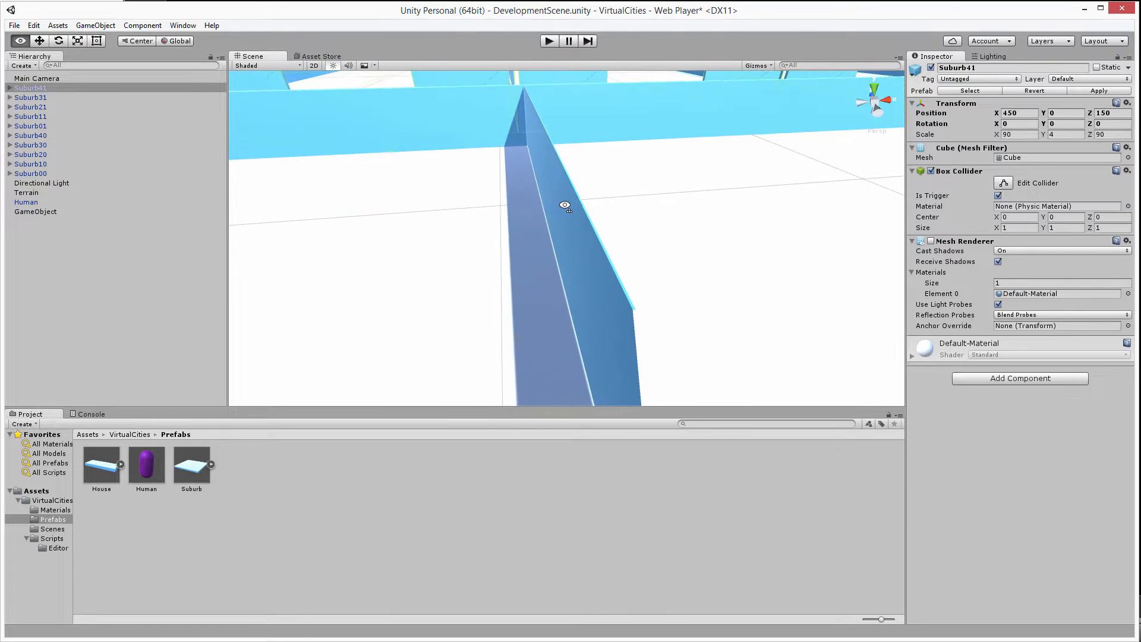
scroll(567, 207, "up", 3)
scroll(567, 203, "up", 3)
scroll(567, 203, "down", 4)
scroll(568, 203, "down", 4)
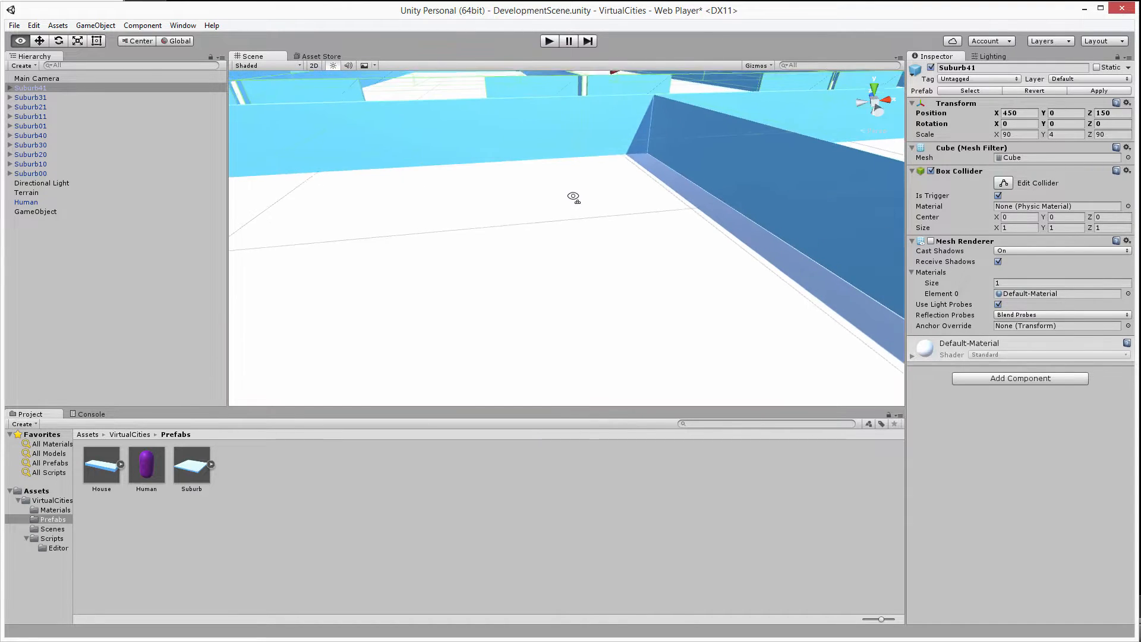
scroll(575, 194, "down", 2)
scroll(578, 193, "down", 3)
scroll(570, 197, "down", 3)
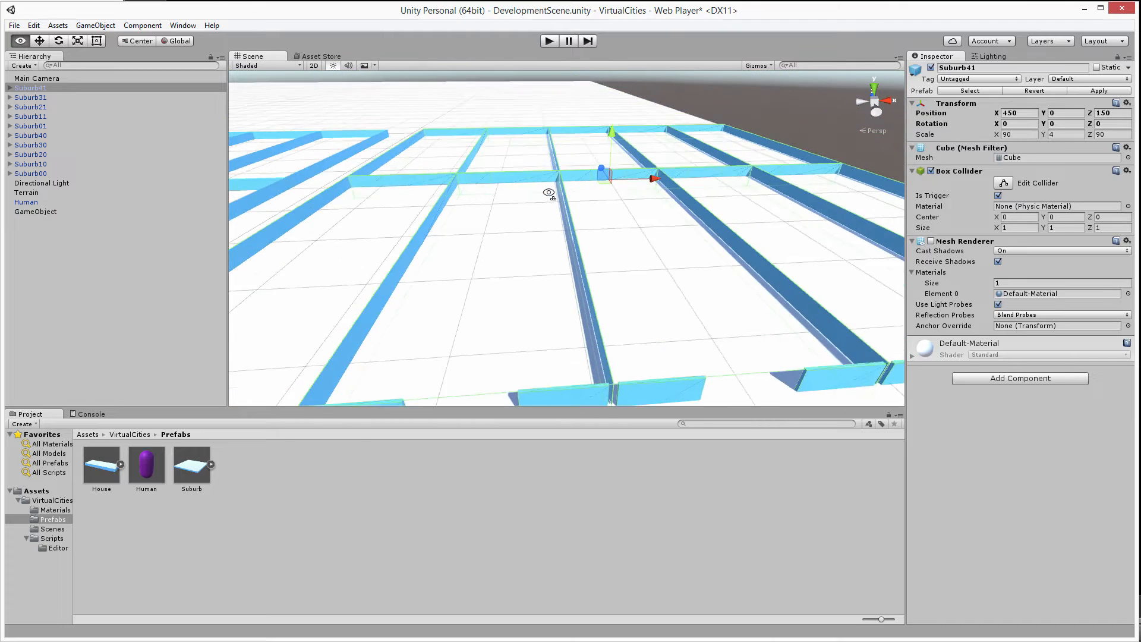
scroll(552, 200, "down", 3)
scroll(535, 205, "down", 2)
left_click_drag(530, 207, 536, 281, "alt")
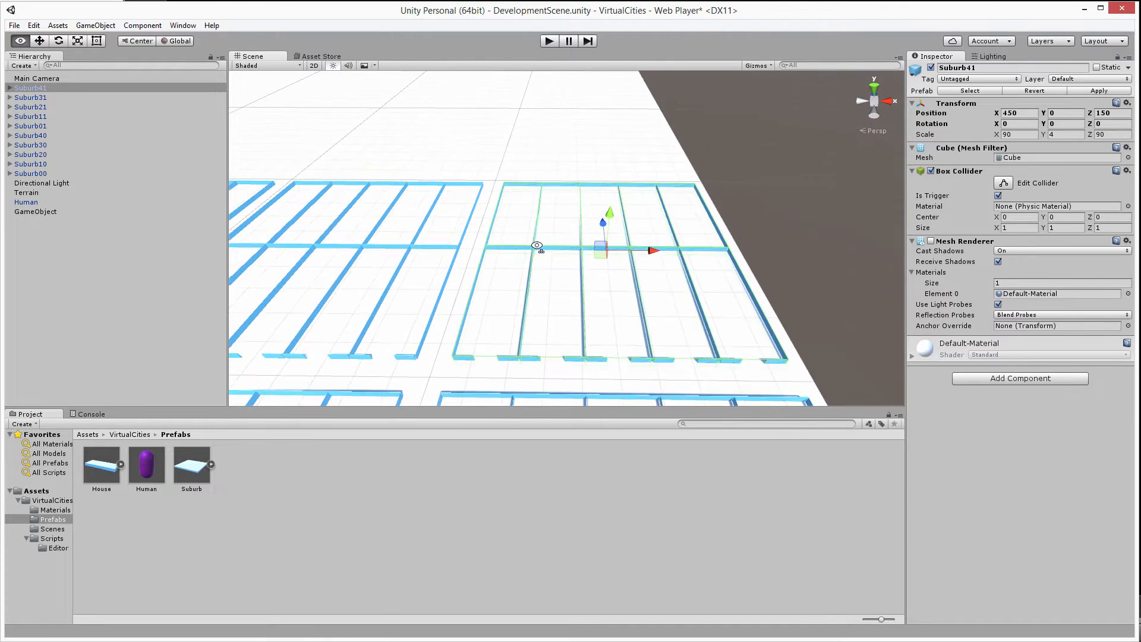
scroll(534, 280, "down", 2)
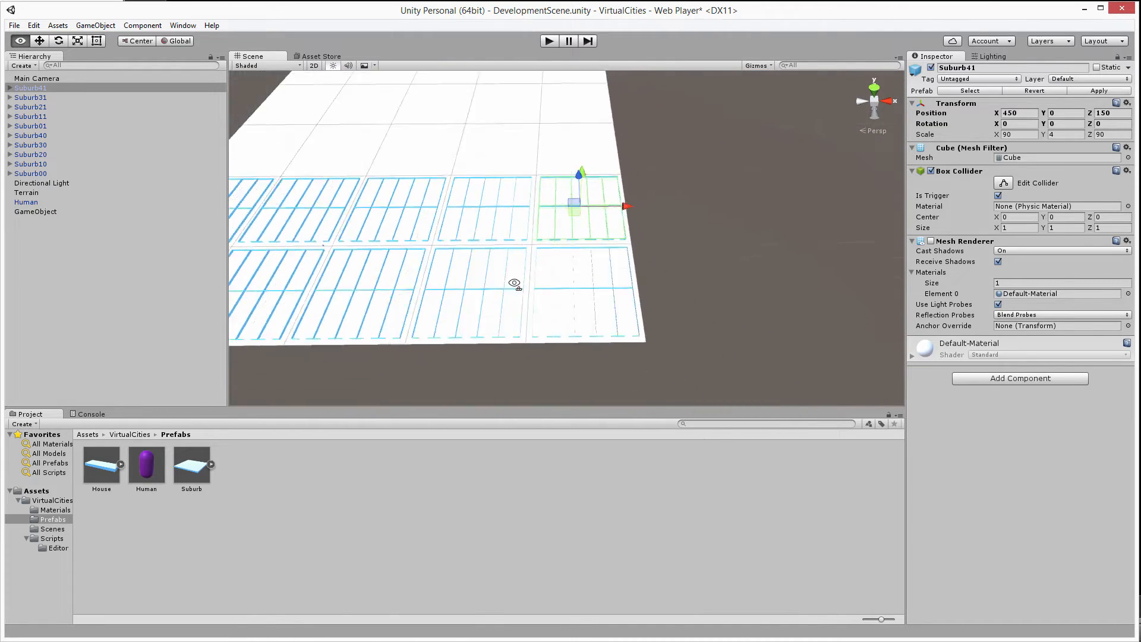
mouse_move(511, 283)
right_mouse_down()
mouse_move(529, 291)
mouse_move(517, 294)
right_mouse_up()
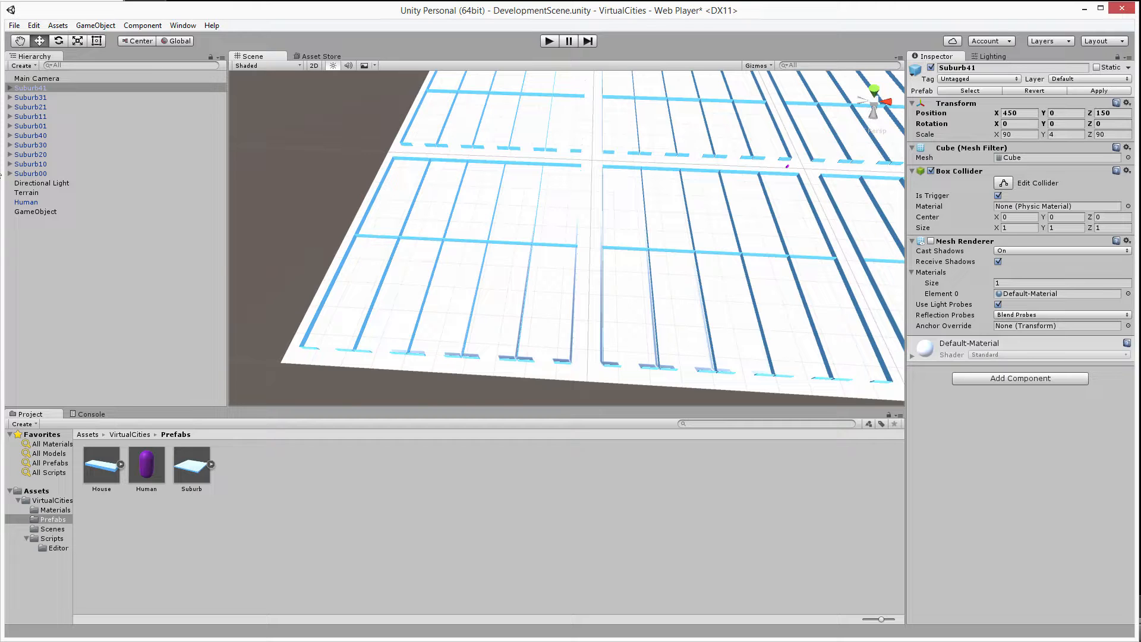
Step: Delete the spawned Suburb objects and place one Suburb prefab instance, expanded to show its houses
left_click(28, 174, "shift")
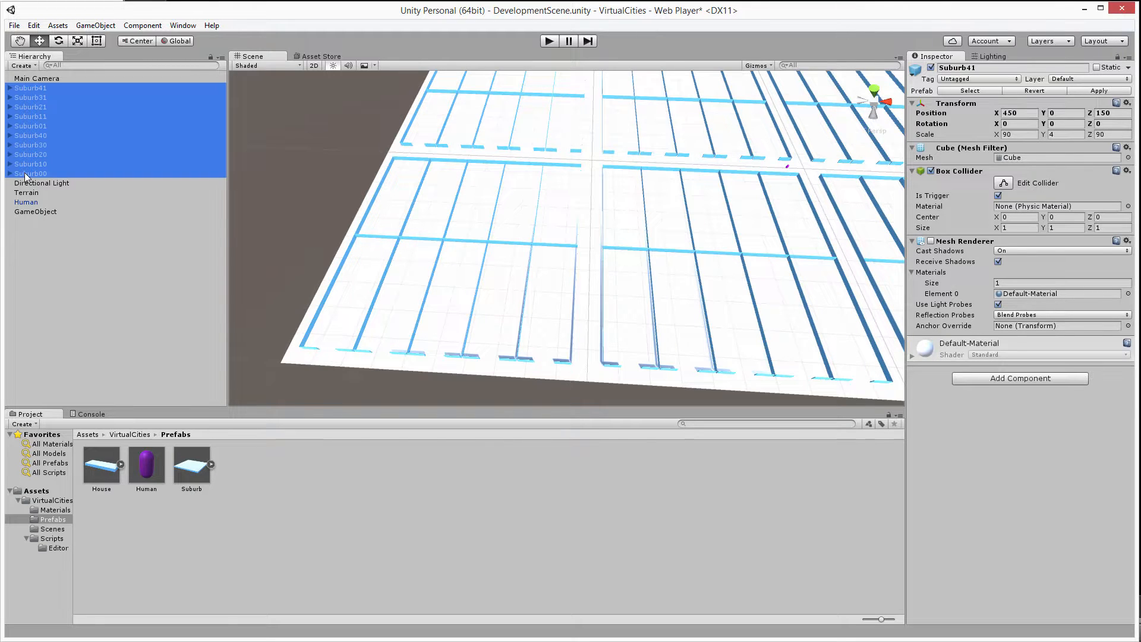
key("Delete")
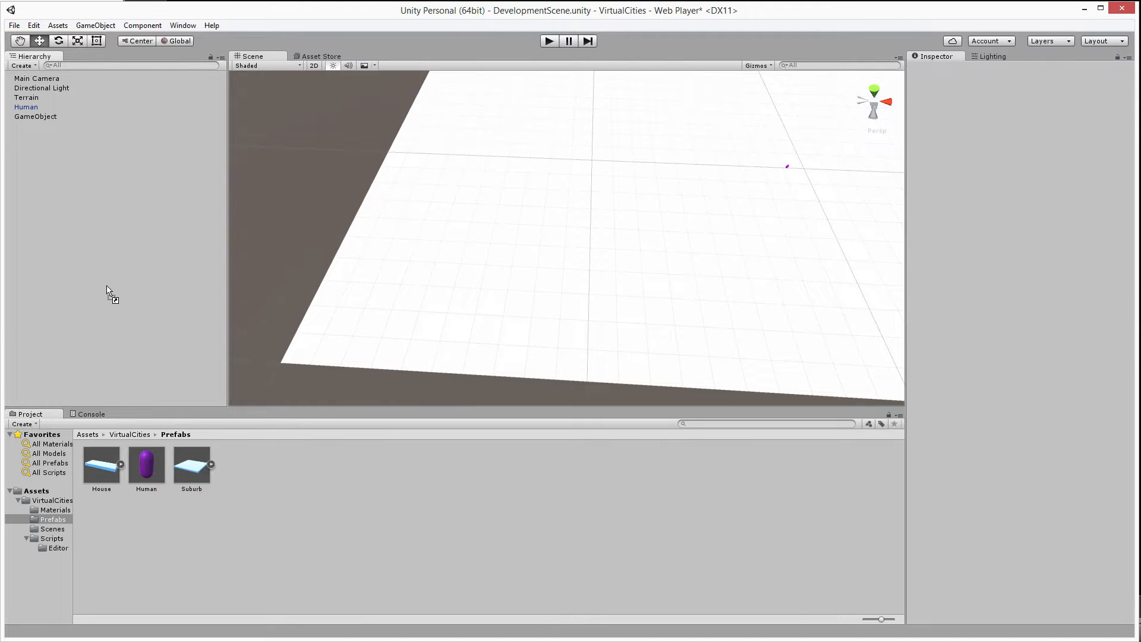
left_click_drag(197, 474, 109, 293)
left_click(11, 126)
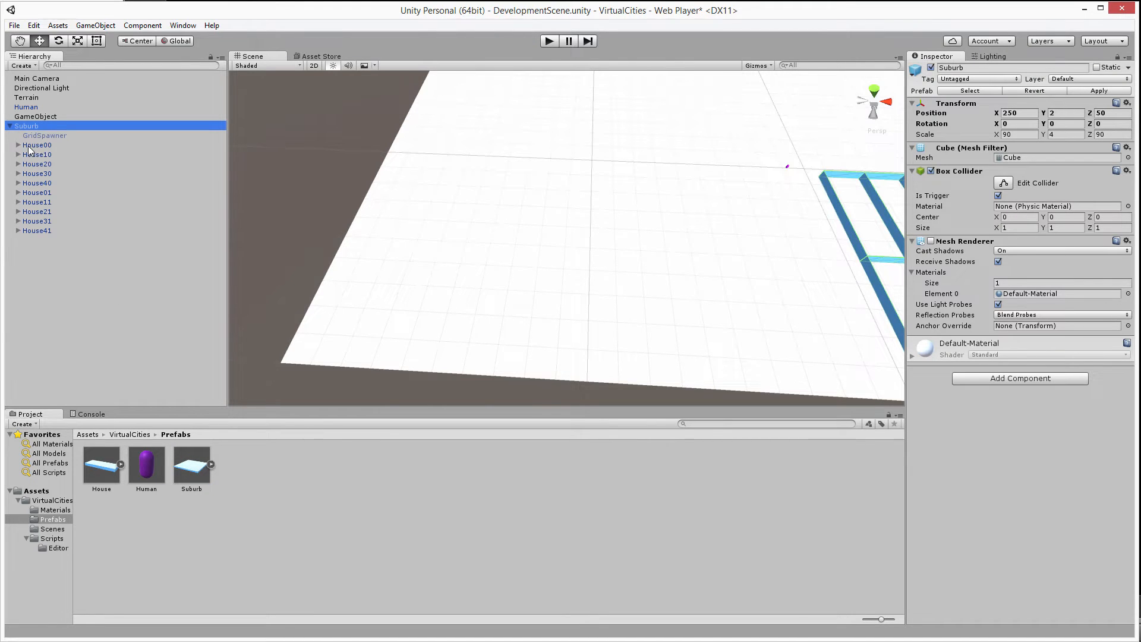
left_click_drag(424, 365, 504, 339, "alt")
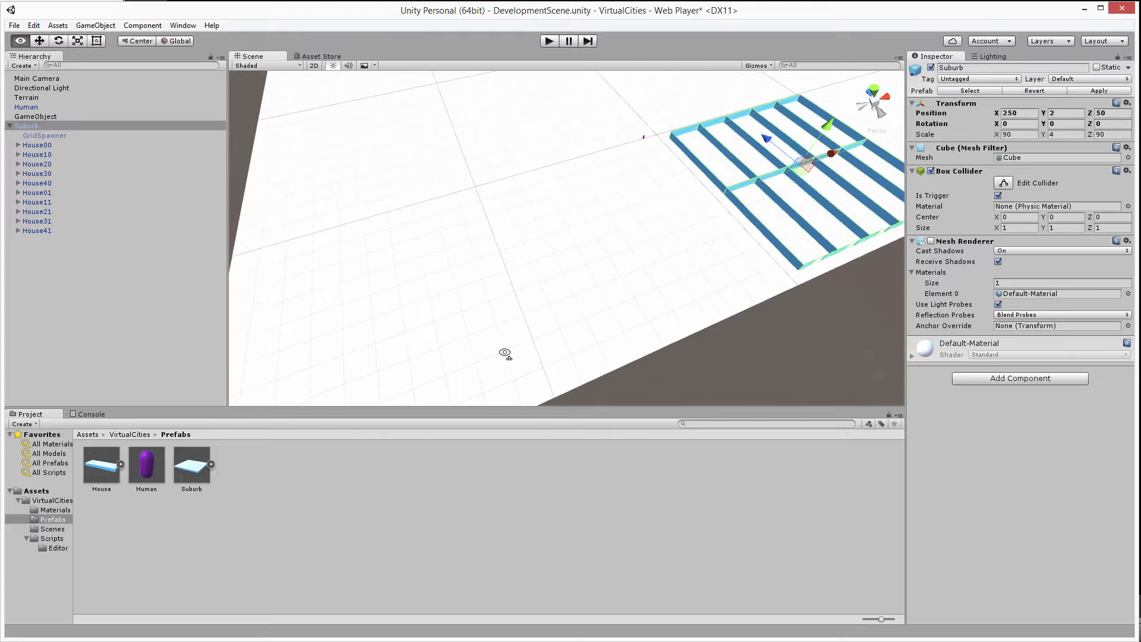
Step: Rotate House01 through House41 to Y 180
left_click(38, 192)
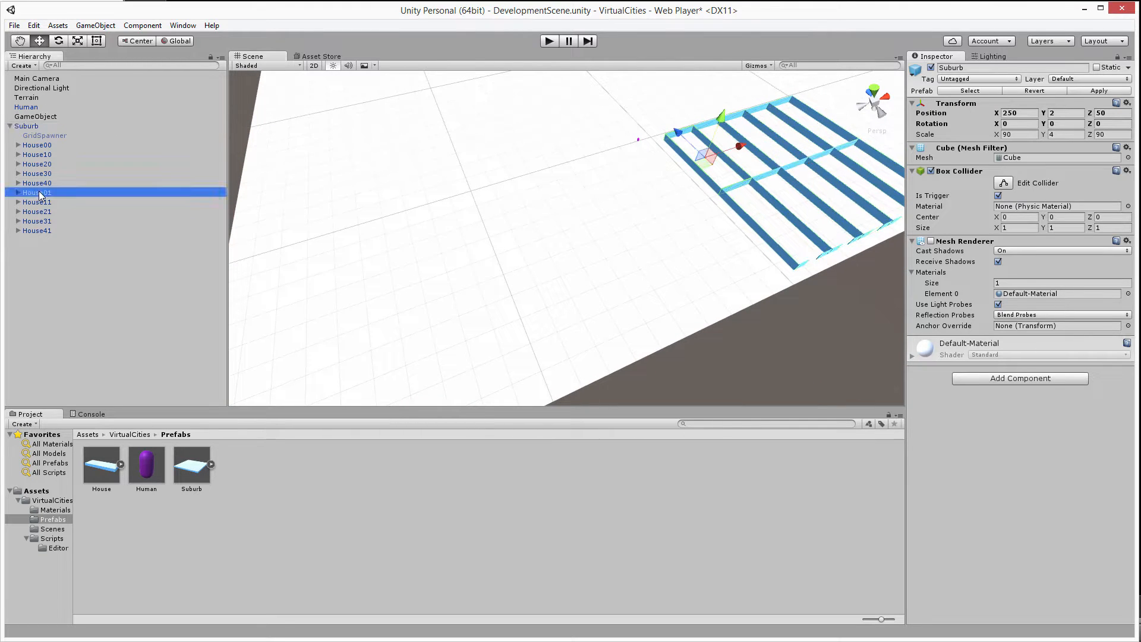
left_click(39, 231, "shift")
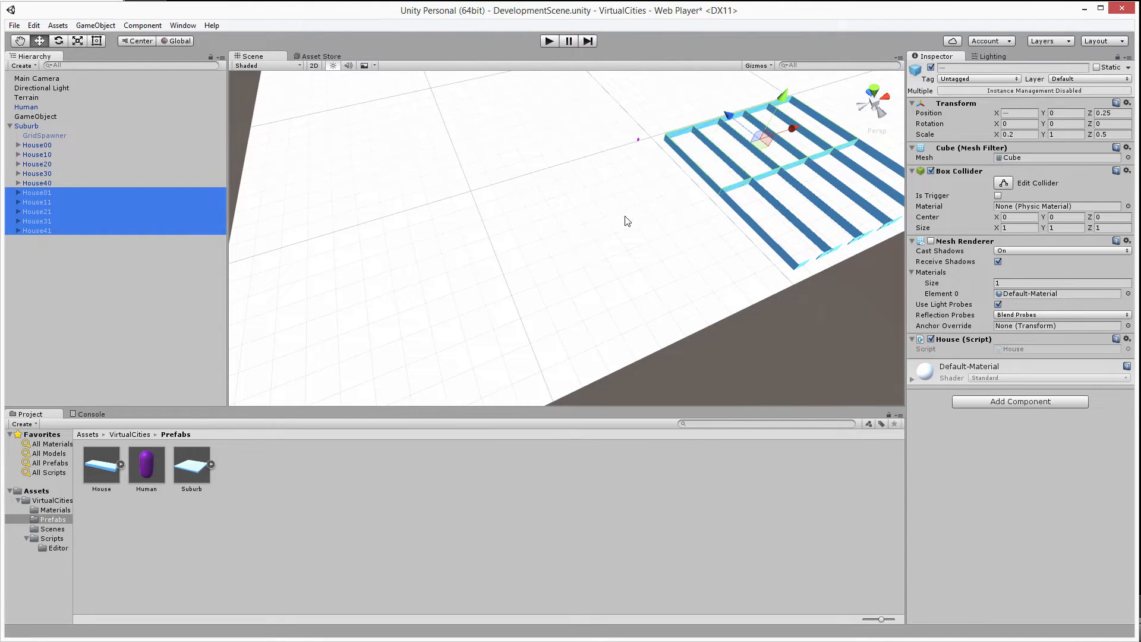
left_click(1066, 123)
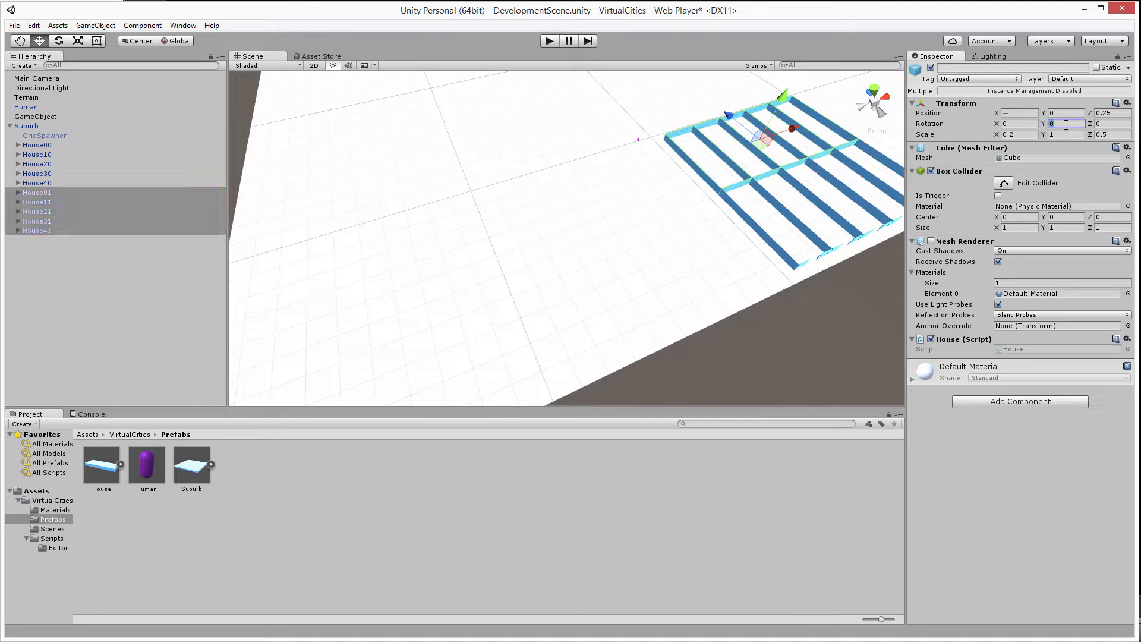
type("180")
left_click(115, 291)
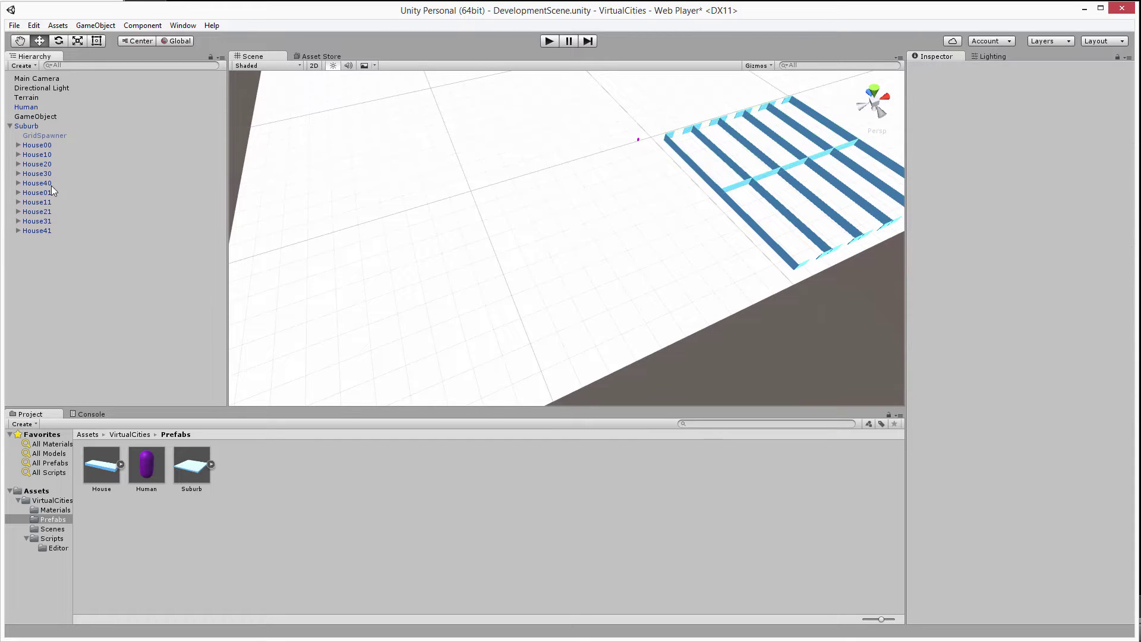
Step: Save the rotated houses back into the Suburb prefab asset
left_click(27, 126)
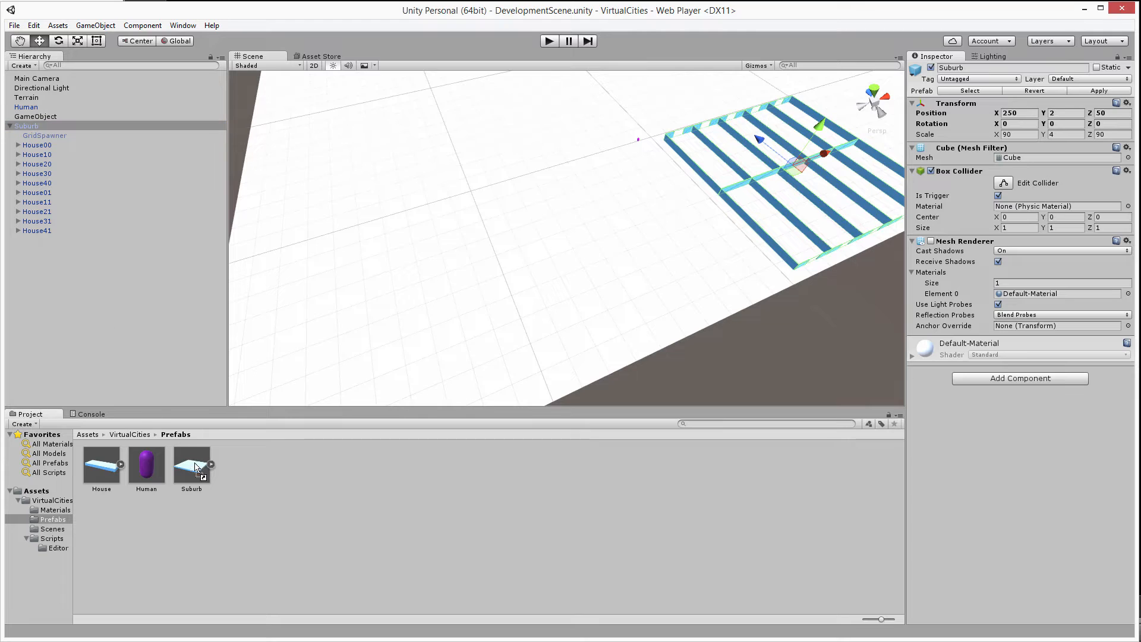
left_click_drag(31, 129, 191, 470)
left_click(33, 127)
Step: Delete the Suburb instance and respawn the 2×5 Suburb grid from the updated prefab
key("Delete")
left_click(35, 116)
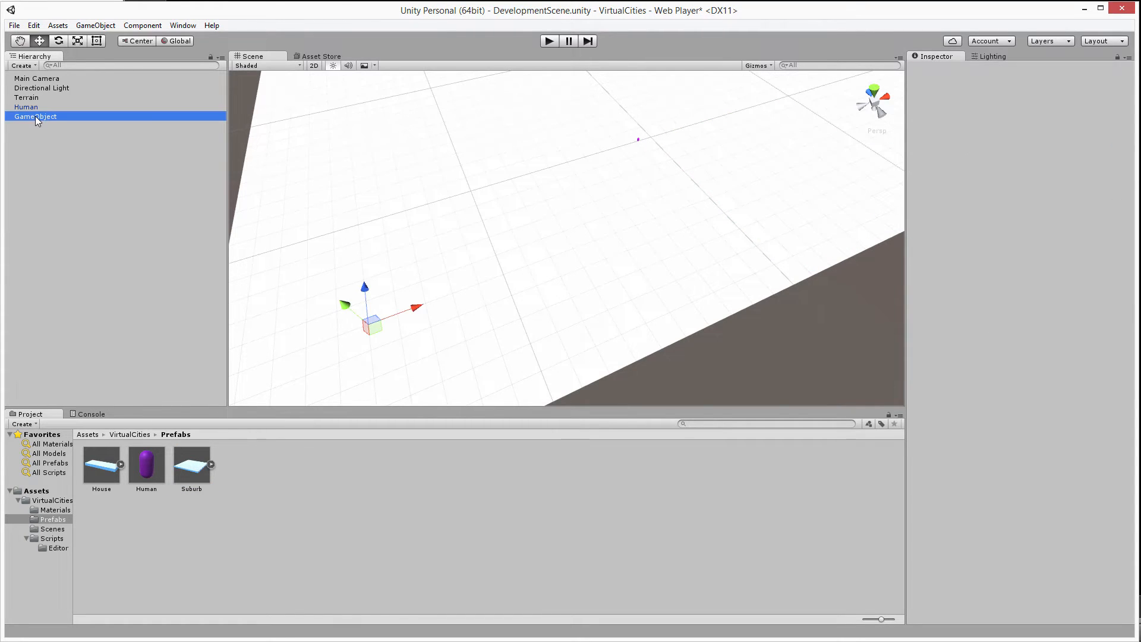
left_click(1006, 211)
mouse_move(515, 242)
right_mouse_down()
mouse_move(523, 227)
mouse_move(709, 256)
mouse_move(714, 217)
right_mouse_up()
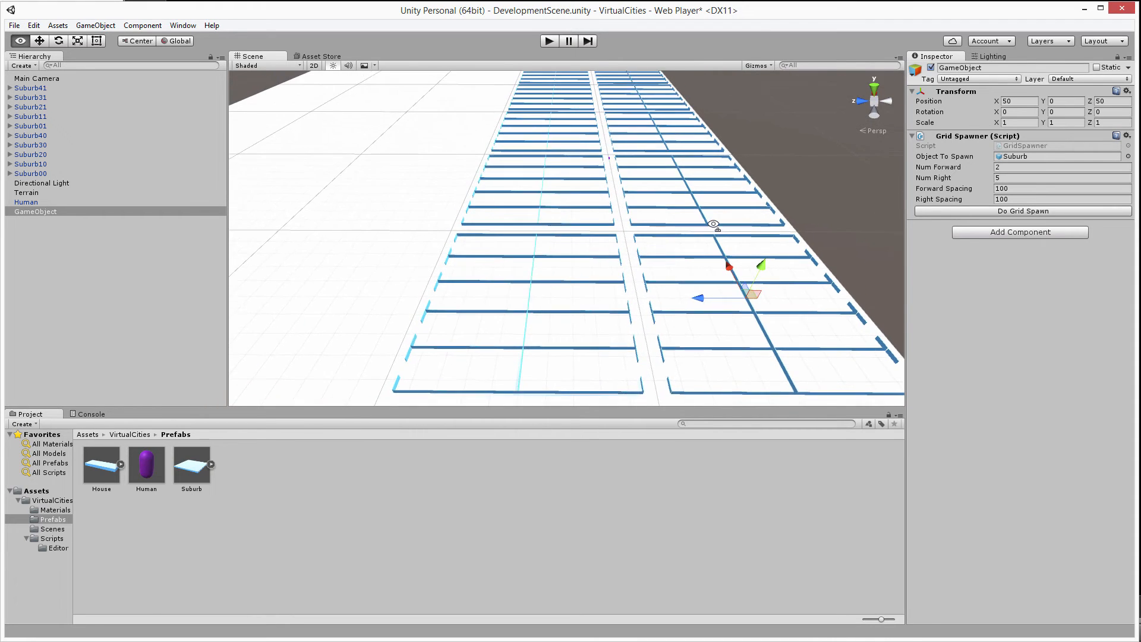